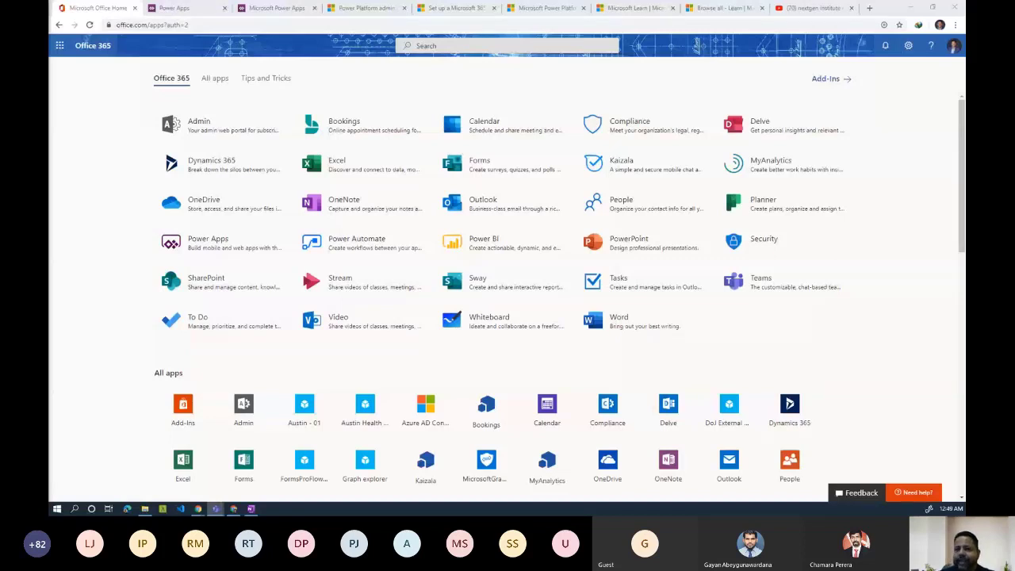
Bring up the Microsoft 365 developer subscription setup article and select its web address for sharing
{"action": "left_click", "coordinate": [441, 11]}
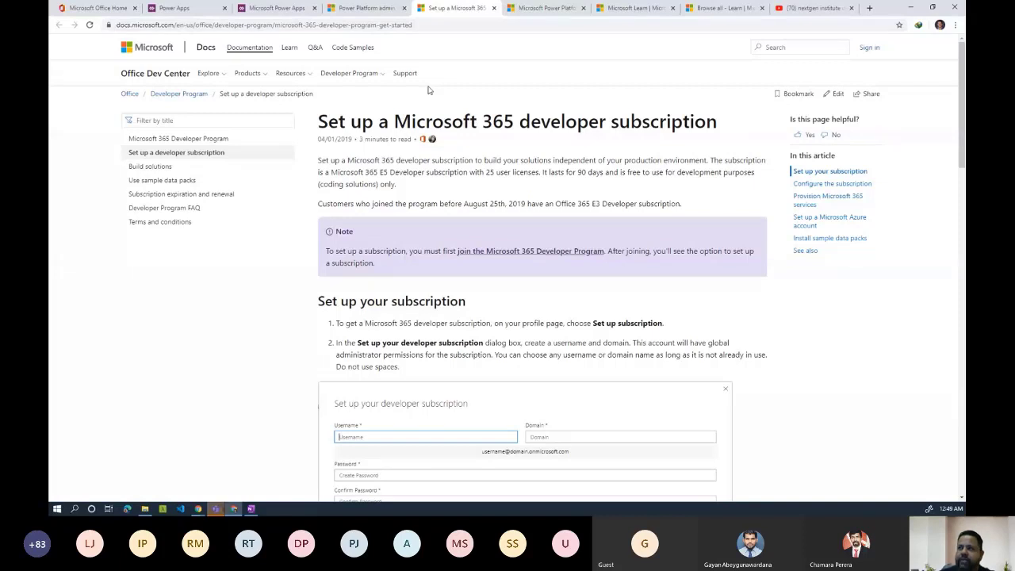
{"action": "left_click", "coordinate": [421, 26]}
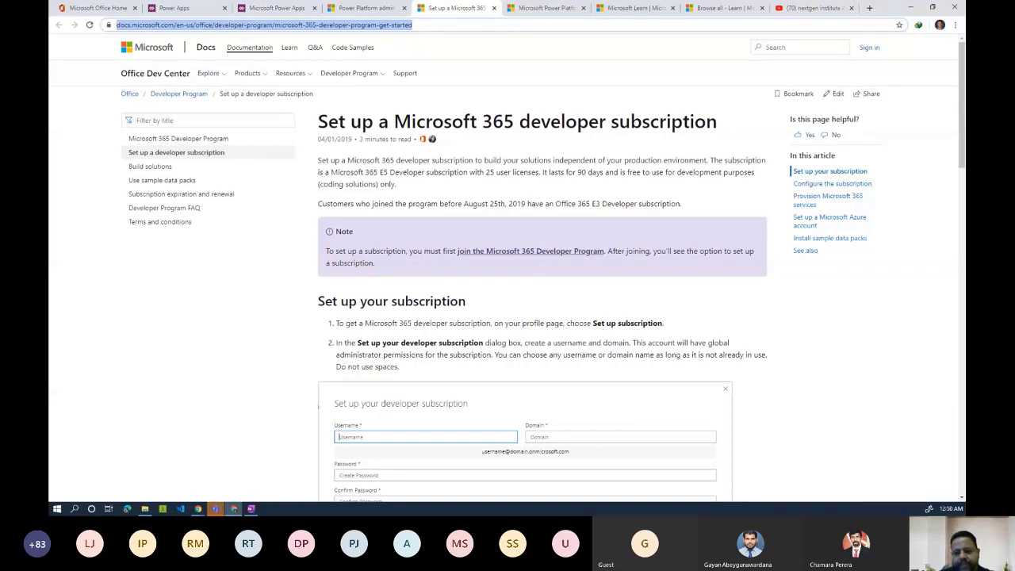
{"action": "key", "text": "alt+Tab"}
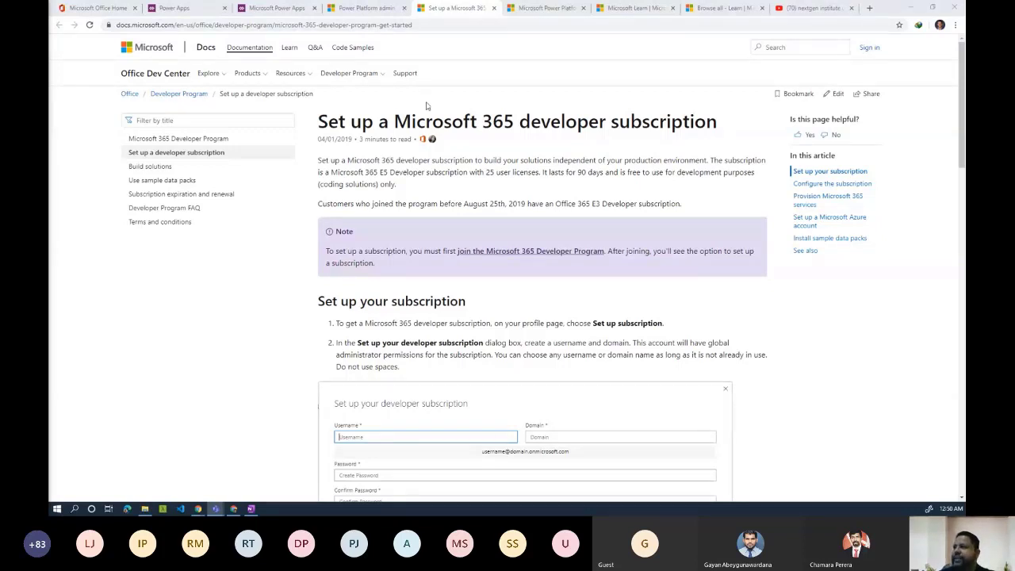
Read through the article's instructions for setting up and configuring a developer subscription, and return to its beginning
{"action": "scroll", "coordinate": [431, 173], "scroll_direction": "down", "scroll_amount": 2}
{"action": "scroll", "coordinate": [430, 174], "scroll_direction": "down", "scroll_amount": 3}
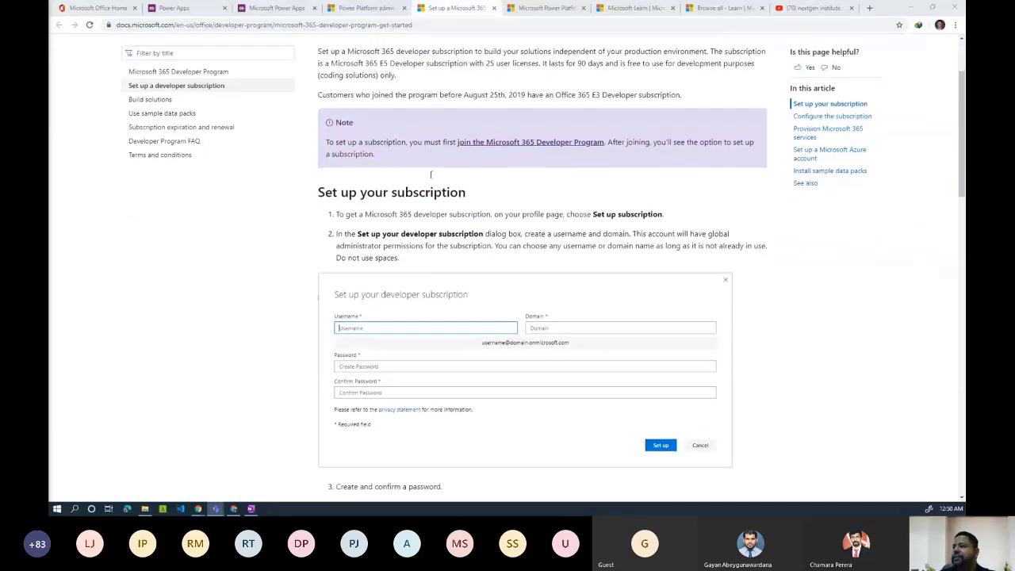
{"action": "scroll", "coordinate": [429, 179], "scroll_direction": "down", "scroll_amount": 4}
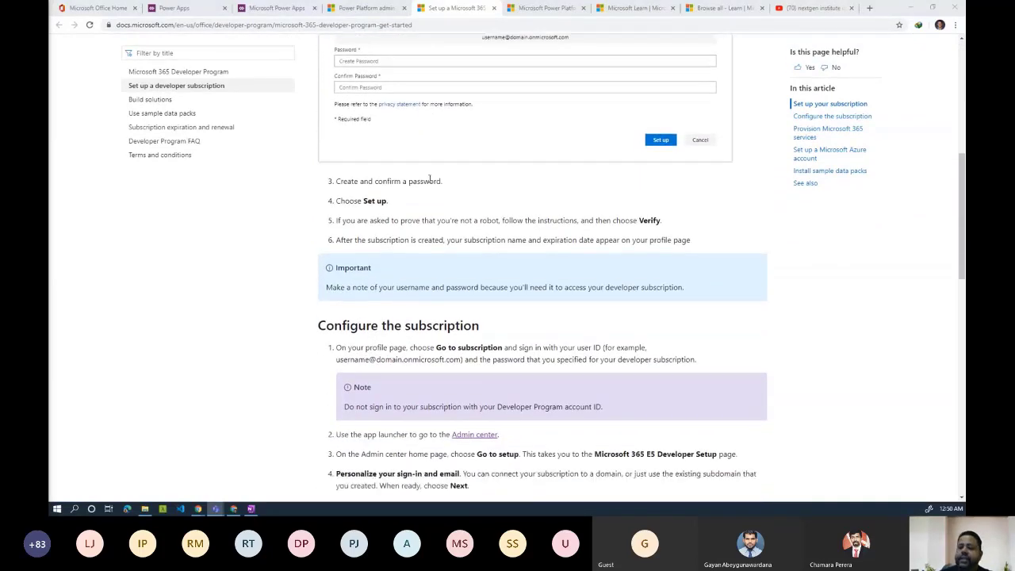
{"action": "scroll", "coordinate": [429, 178], "scroll_direction": "down", "scroll_amount": 2}
{"action": "scroll", "coordinate": [429, 179], "scroll_direction": "down", "scroll_amount": 1}
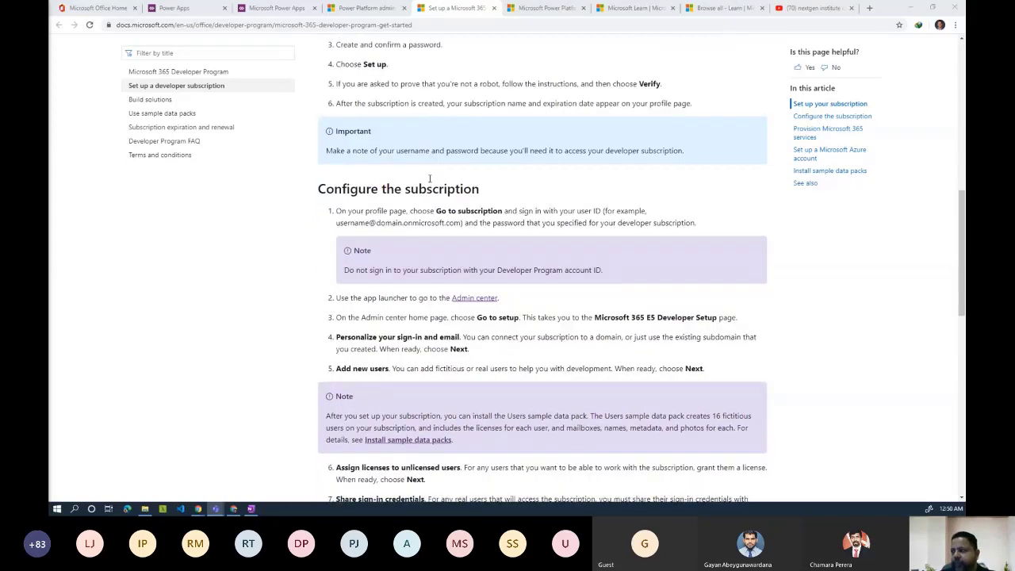
{"action": "scroll", "coordinate": [429, 178], "scroll_direction": "down", "scroll_amount": 2}
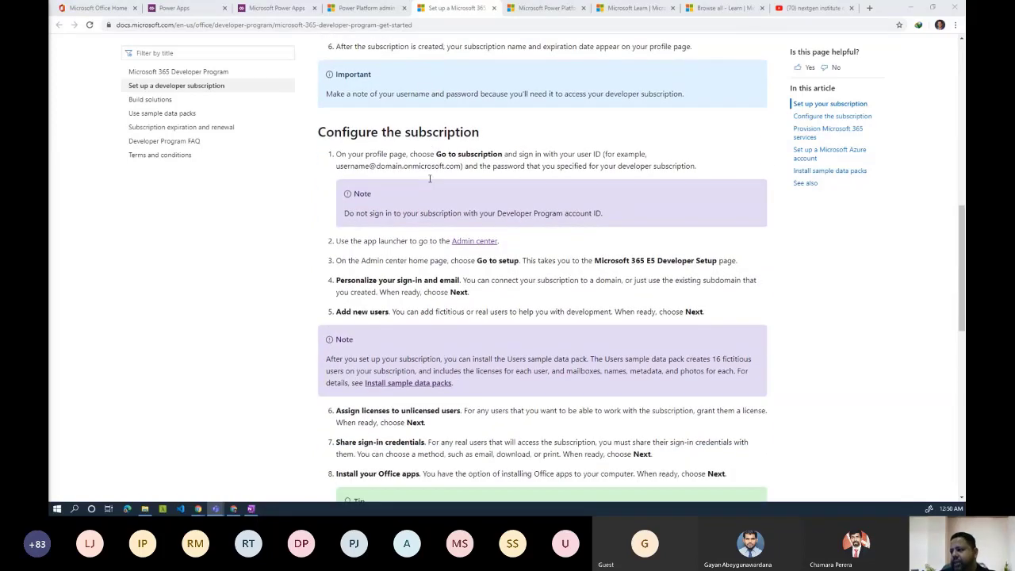
{"action": "scroll", "coordinate": [430, 179], "scroll_direction": "down", "scroll_amount": 2}
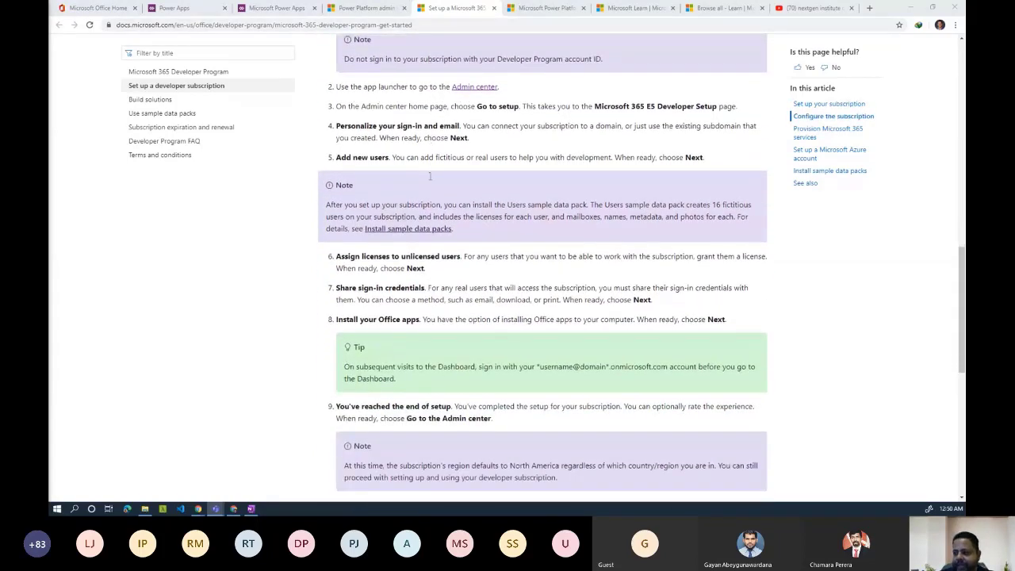
{"action": "scroll", "coordinate": [431, 176], "scroll_direction": "up", "scroll_amount": 9}
{"action": "scroll", "coordinate": [430, 176], "scroll_direction": "up", "scroll_amount": 5}
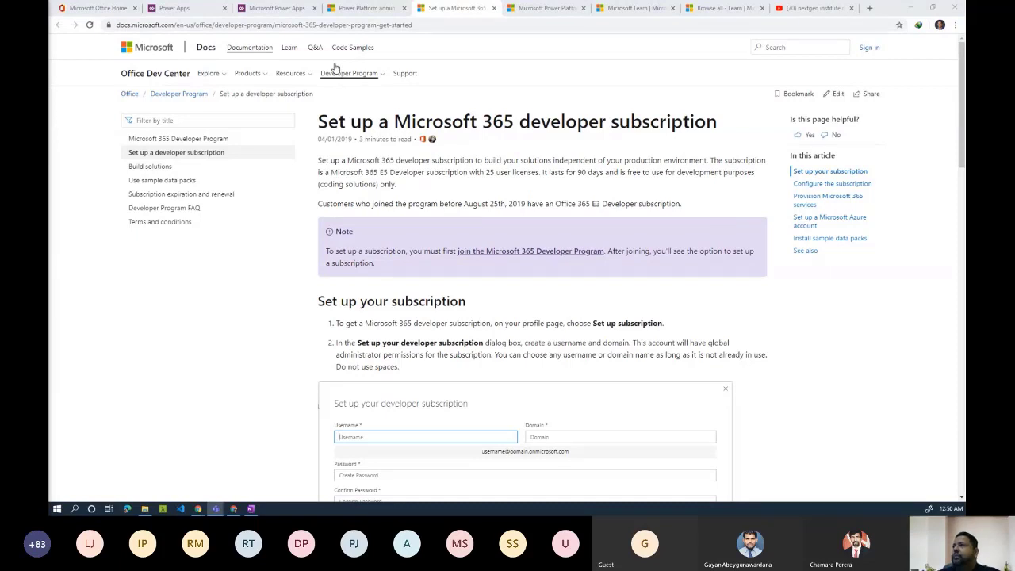
Go to office.com from the Microsoft Office Home page and show the full list of available apps
{"action": "left_click", "coordinate": [107, 9]}
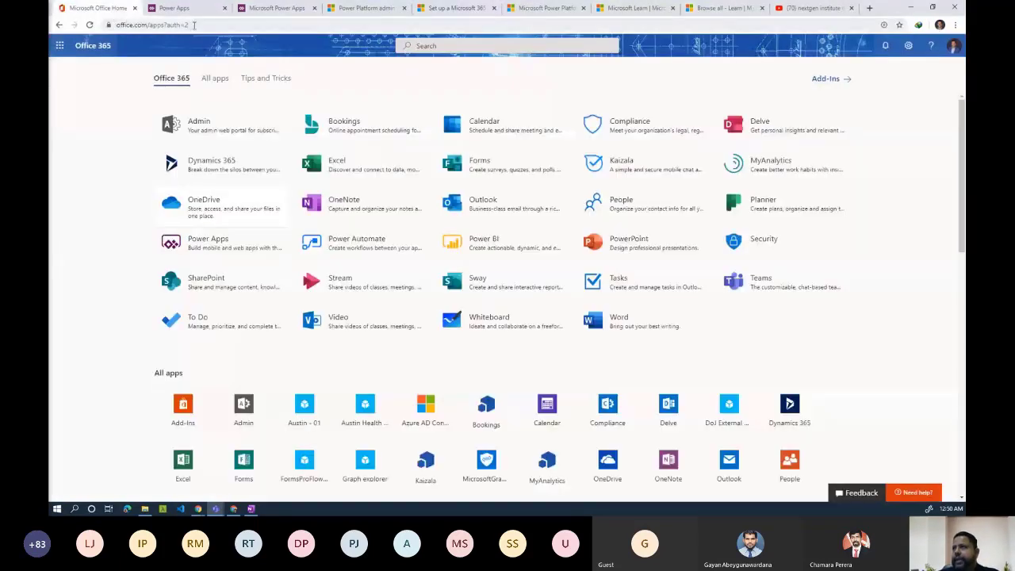
{"action": "left_click", "coordinate": [203, 26]}
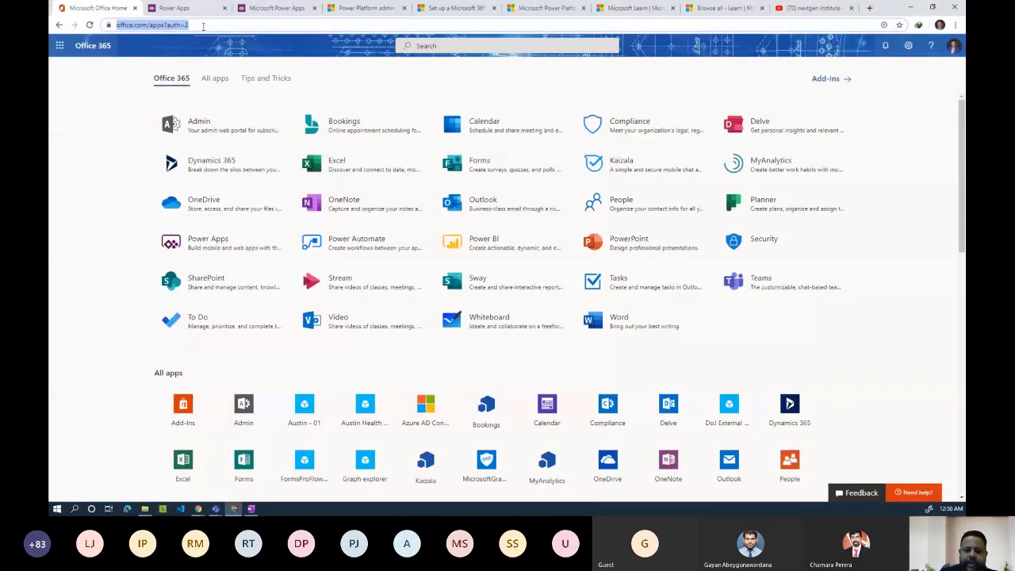
{"action": "type", "text": "office"}
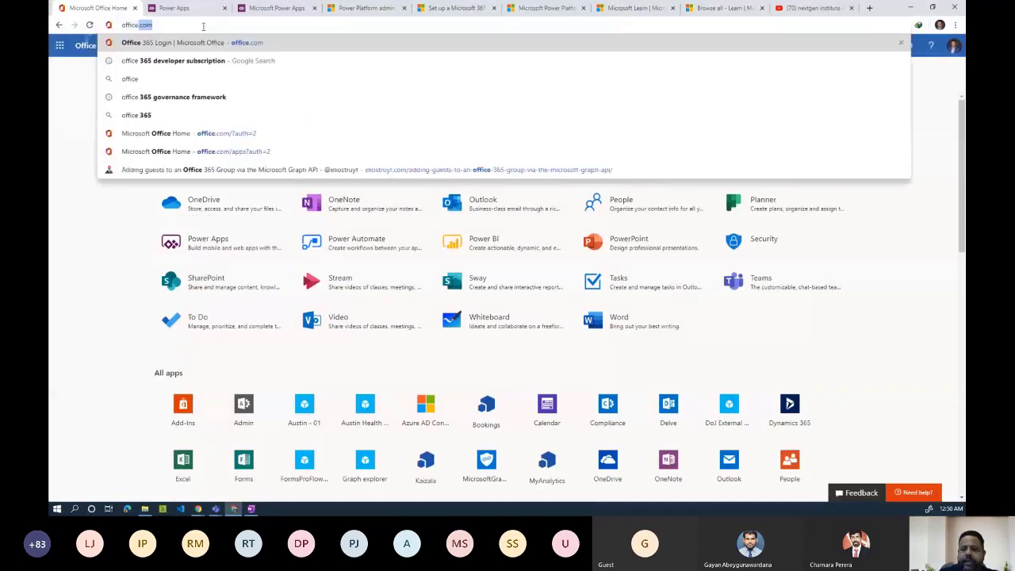
{"action": "key", "text": "Return"}
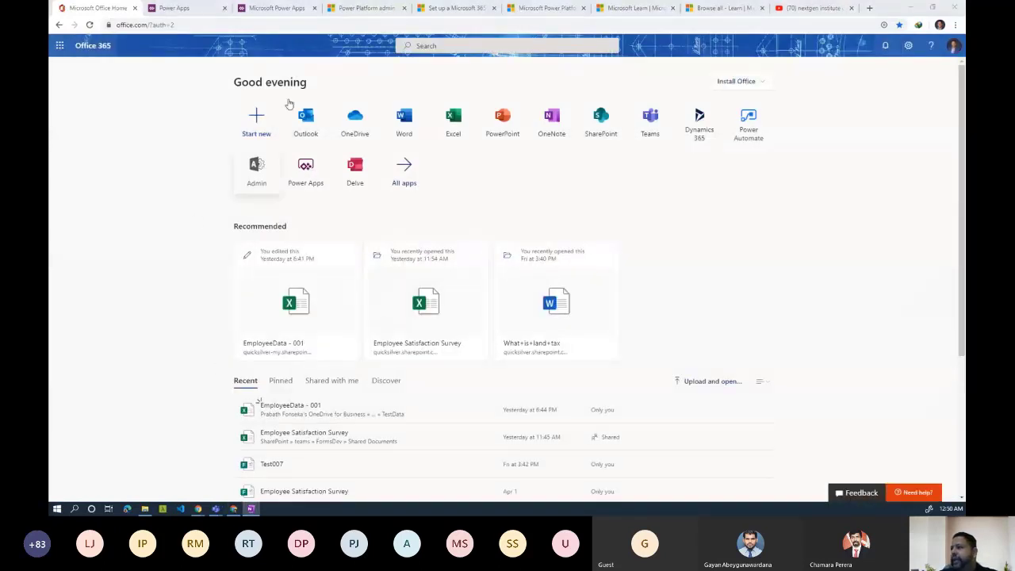
{"action": "left_click", "coordinate": [397, 181]}
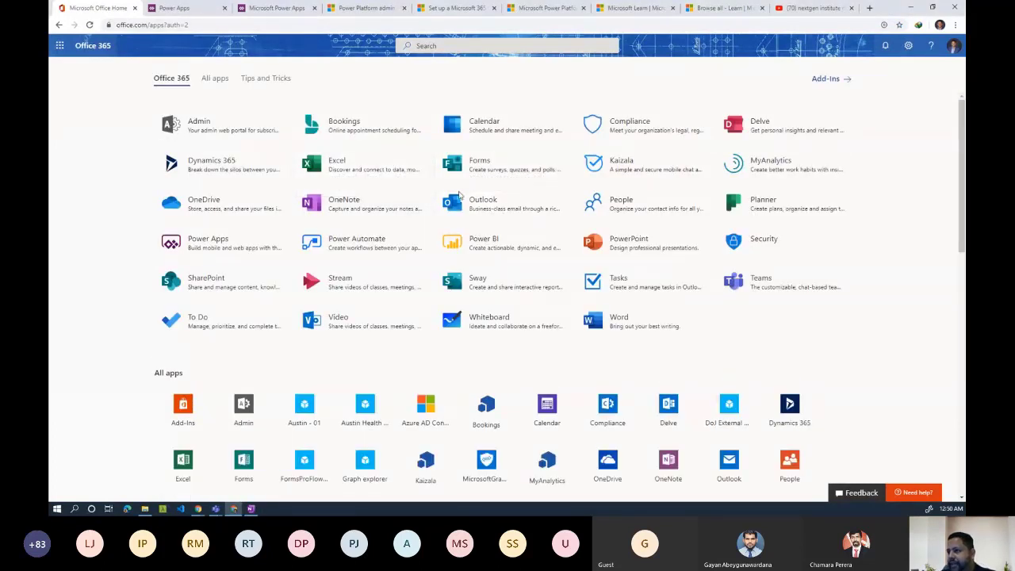
Launch Power Apps from the Office 365 app list and highlight the make.powerapps.com part of its address
{"action": "mouse_move", "coordinate": [357, 179]}
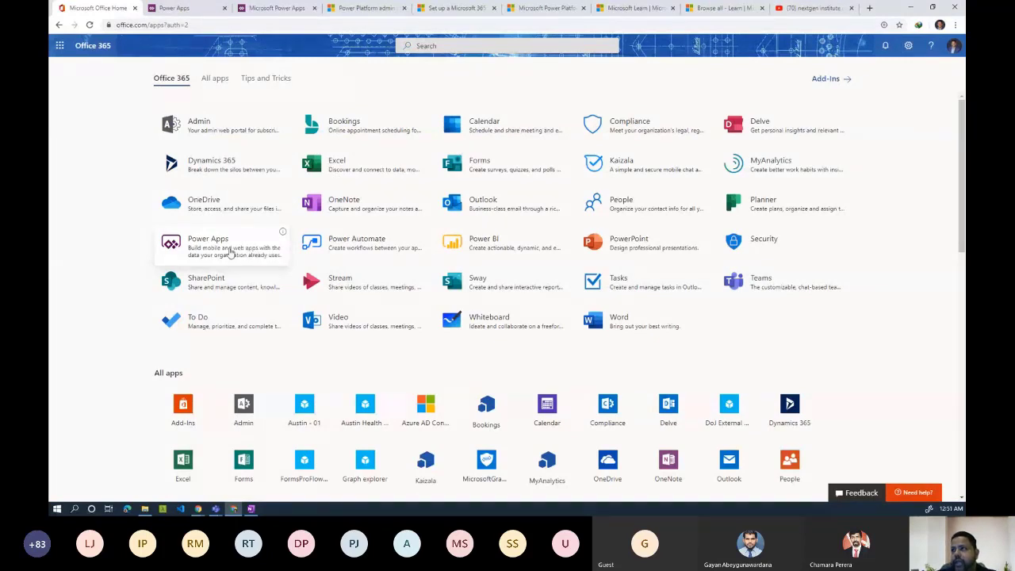
{"action": "left_click", "coordinate": [230, 253]}
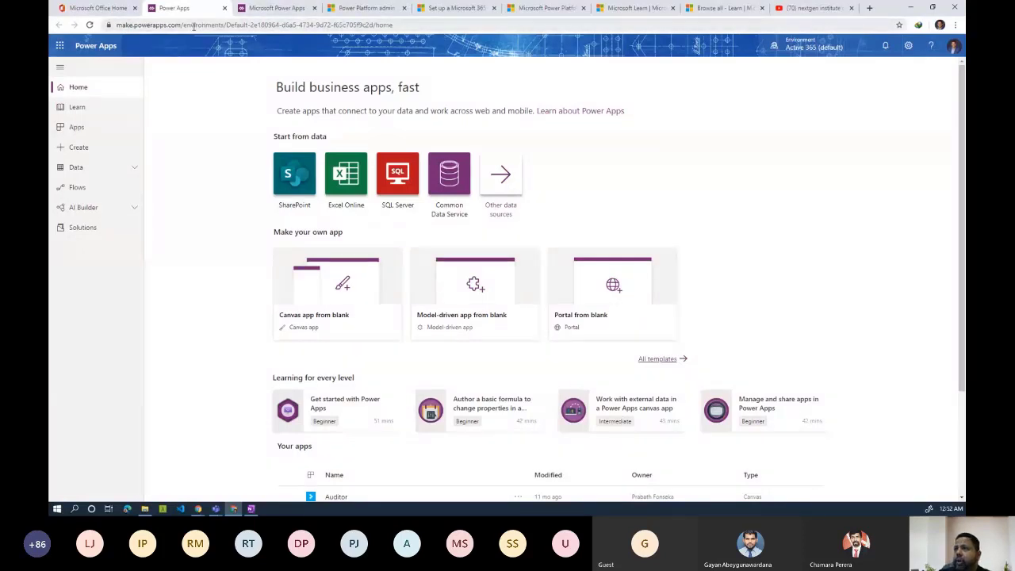
{"action": "left_click_drag", "start_coordinate": [182, 26], "coordinate": [143, 29]}
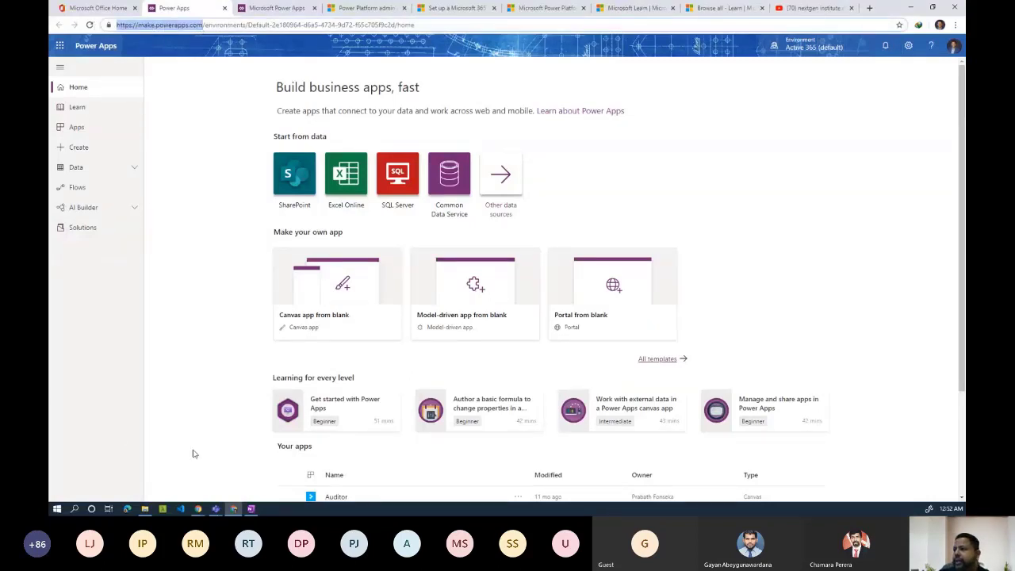
{"action": "left_click", "coordinate": [828, 136]}
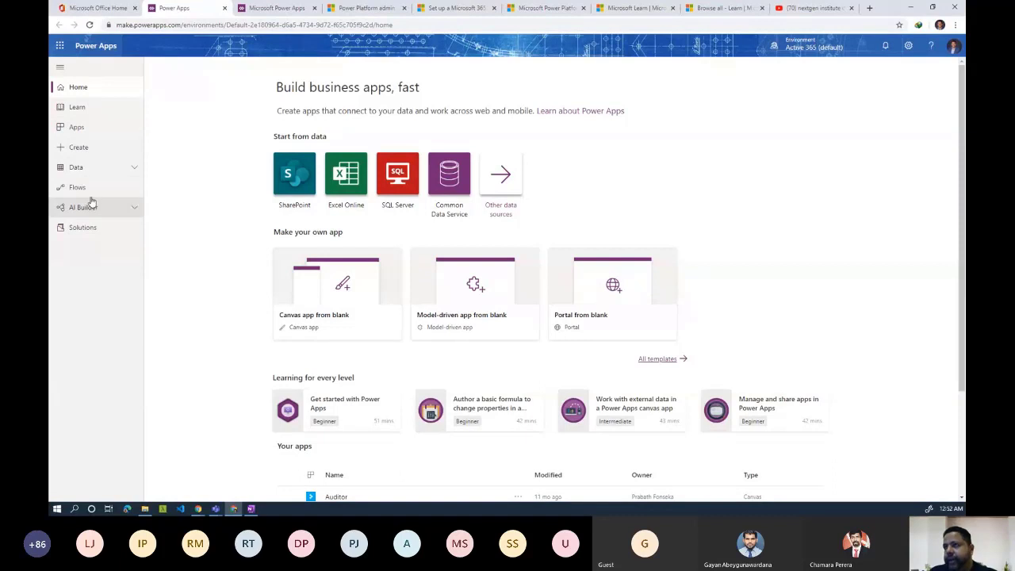
Look through the Learn, Apps and Create sections of Power Apps and the Entities list under Data
{"action": "left_click", "coordinate": [90, 113]}
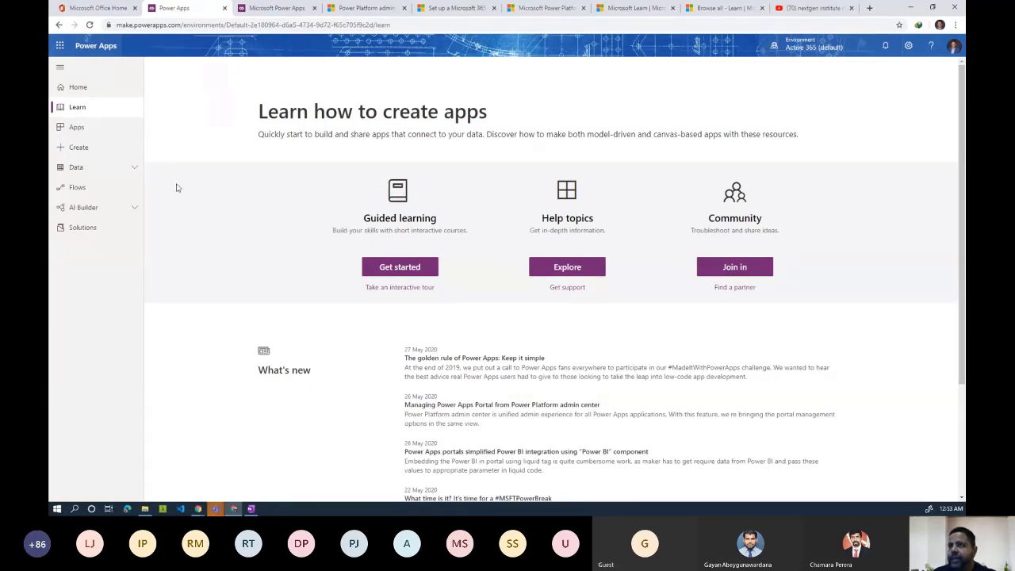
{"action": "left_click", "coordinate": [96, 133]}
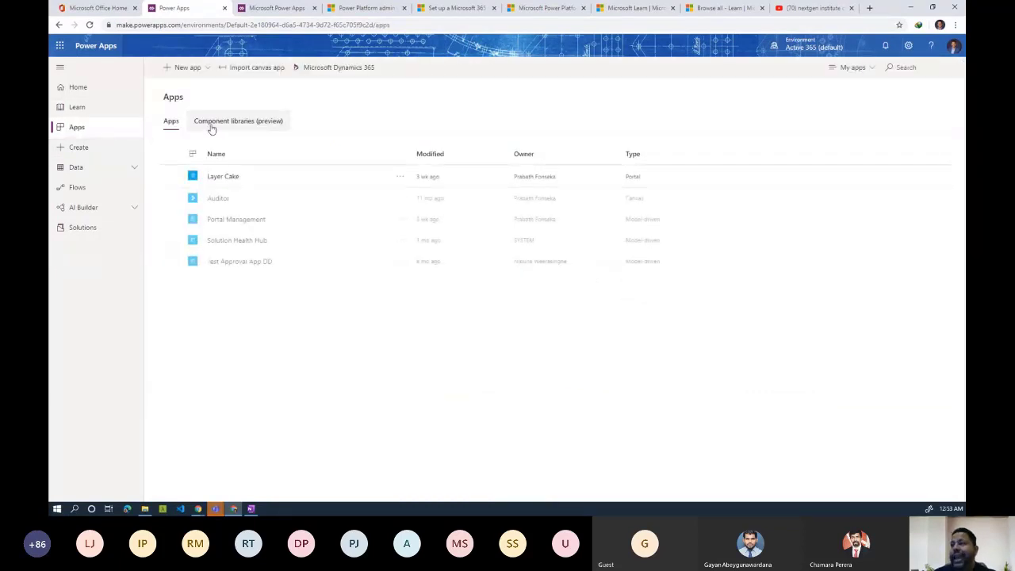
{"action": "left_click", "coordinate": [81, 149]}
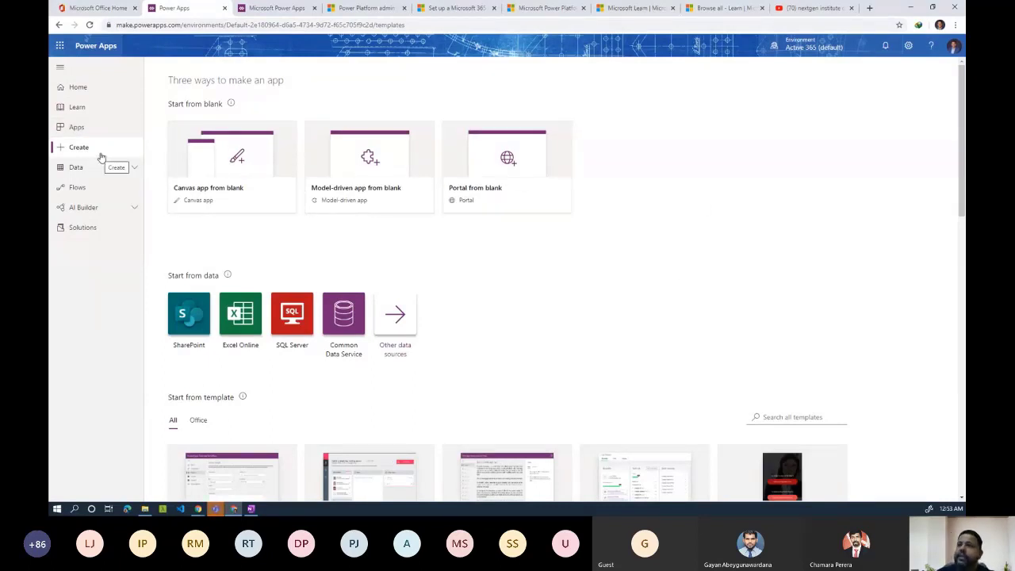
{"action": "left_click", "coordinate": [132, 170]}
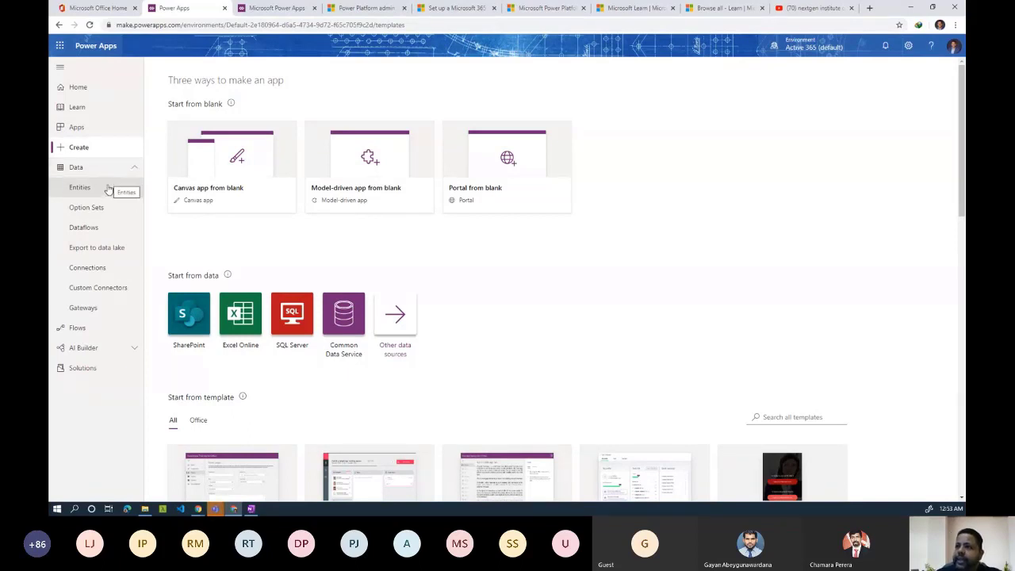
{"action": "left_click", "coordinate": [102, 189]}
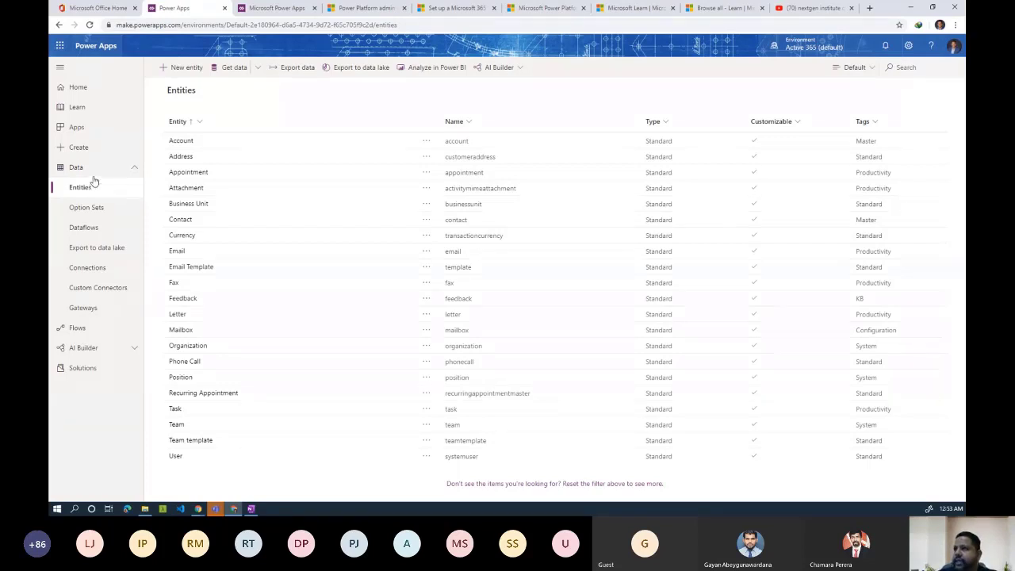
{"action": "left_click", "coordinate": [135, 169]}
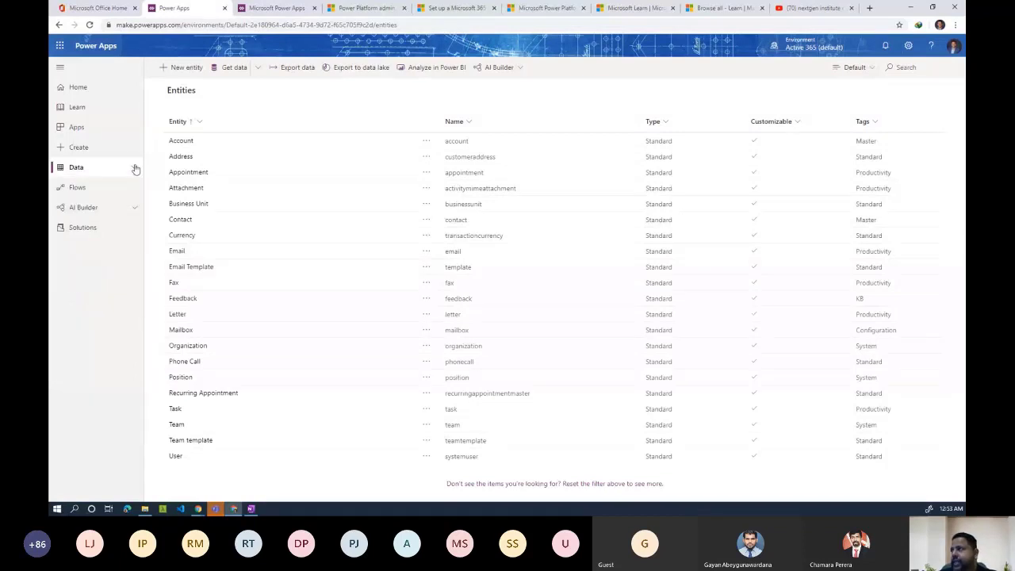
Show the Microsoft Power Platform documentation page and highlight its title
{"action": "left_click", "coordinate": [545, 8]}
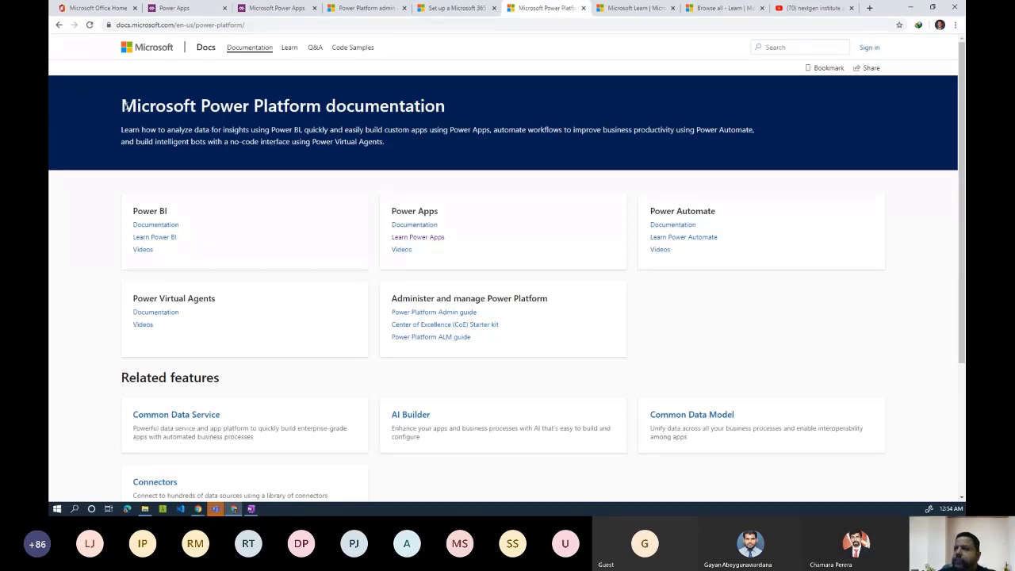
{"action": "left_click_drag", "start_coordinate": [123, 106], "coordinate": [449, 112]}
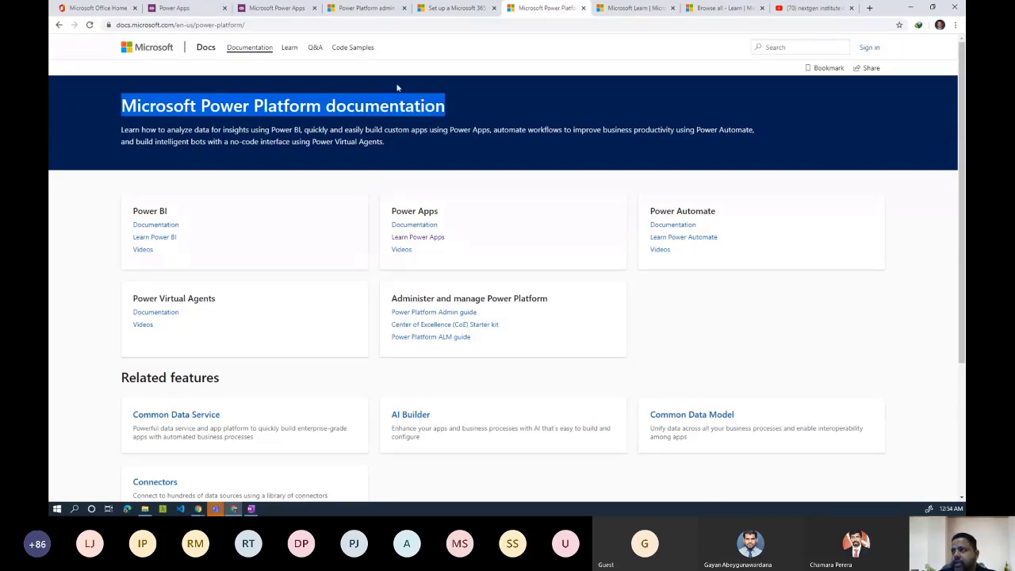
{"action": "left_click", "coordinate": [469, 81]}
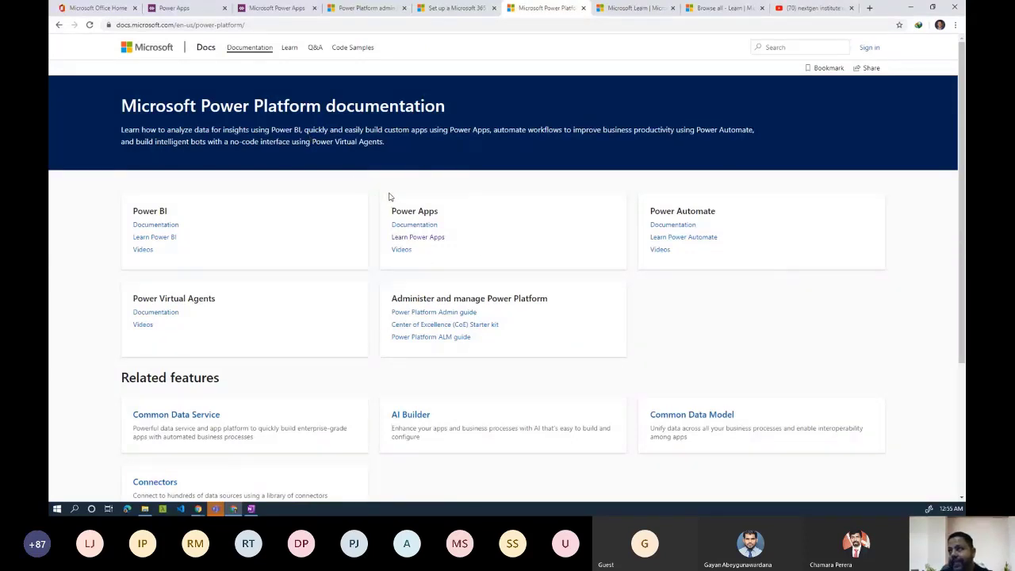
Return to the Power Apps site, visit the Solutions section and go back to Home
{"action": "left_click", "coordinate": [171, 10]}
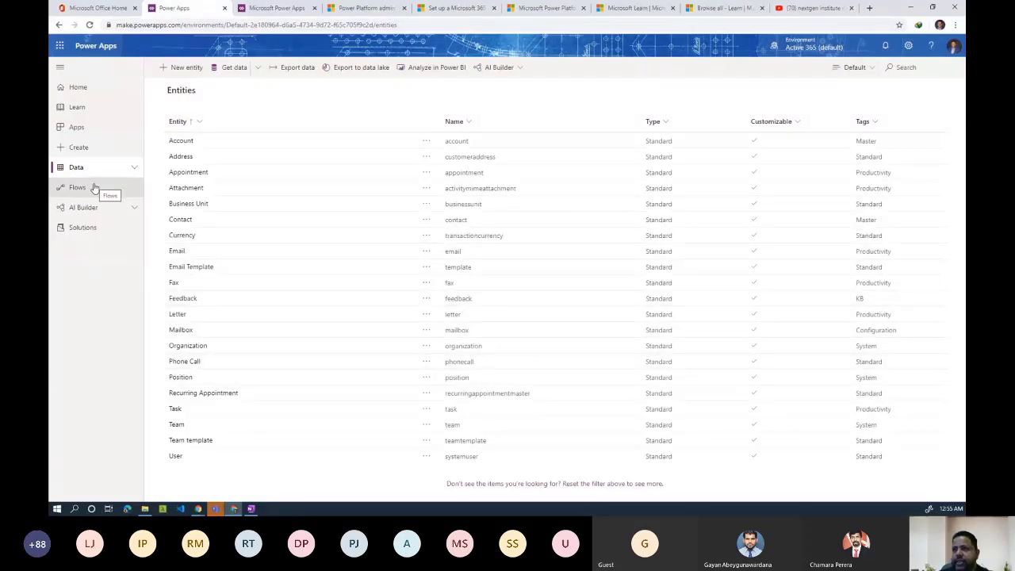
{"action": "left_click", "coordinate": [93, 229]}
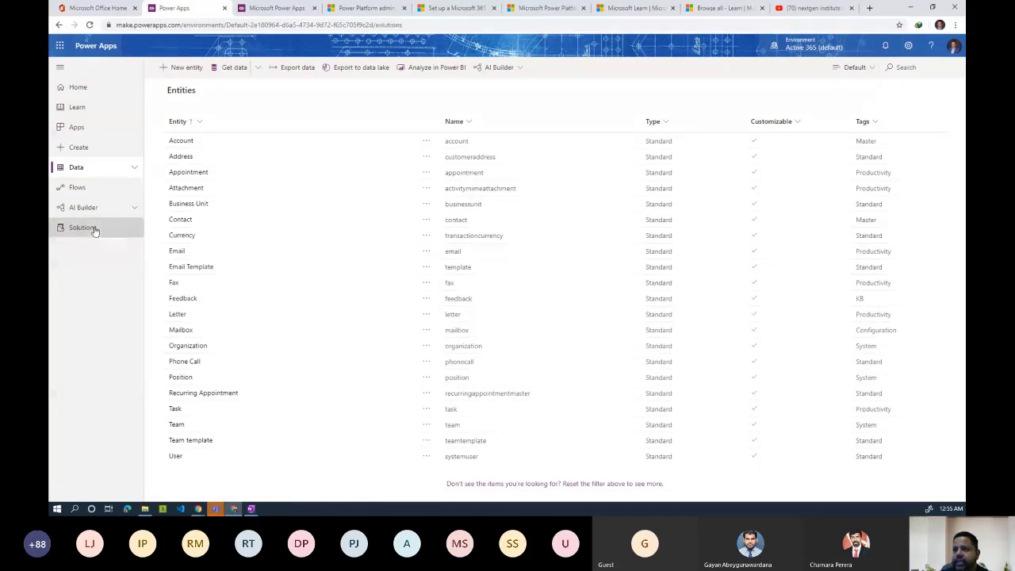
{"action": "left_click", "coordinate": [84, 90]}
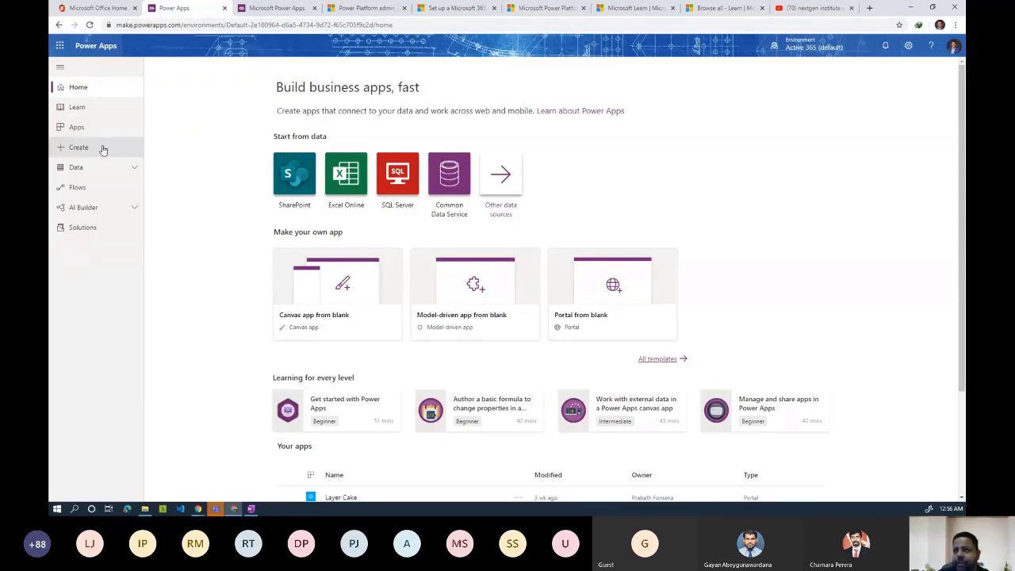
Open the Create page and review the options to start an app from blank, from data and from a template
{"action": "left_click", "coordinate": [103, 150]}
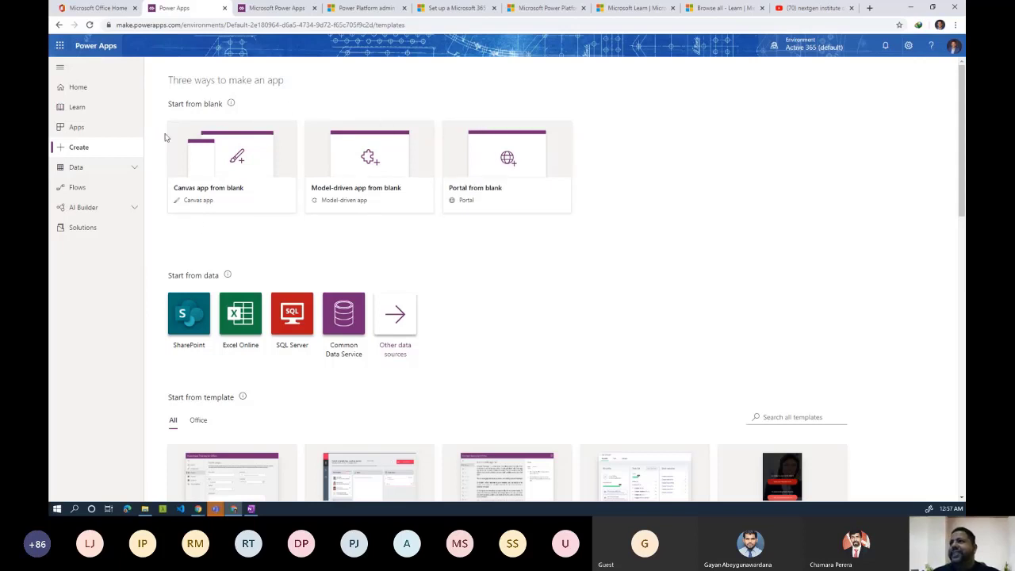
{"action": "scroll", "coordinate": [512, 135], "scroll_direction": "down", "scroll_amount": 2}
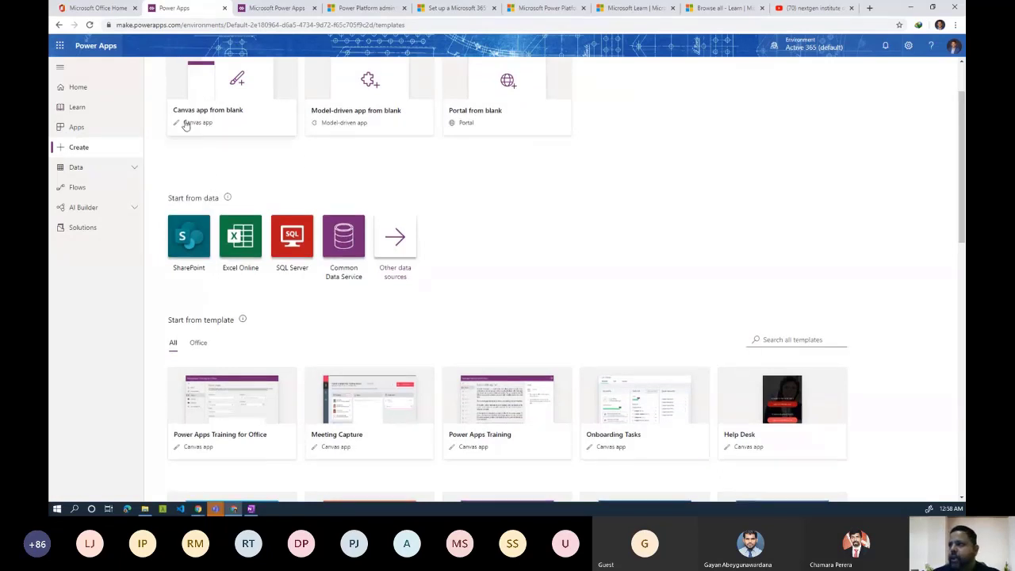
{"action": "scroll", "coordinate": [261, 189], "scroll_direction": "down", "scroll_amount": 1}
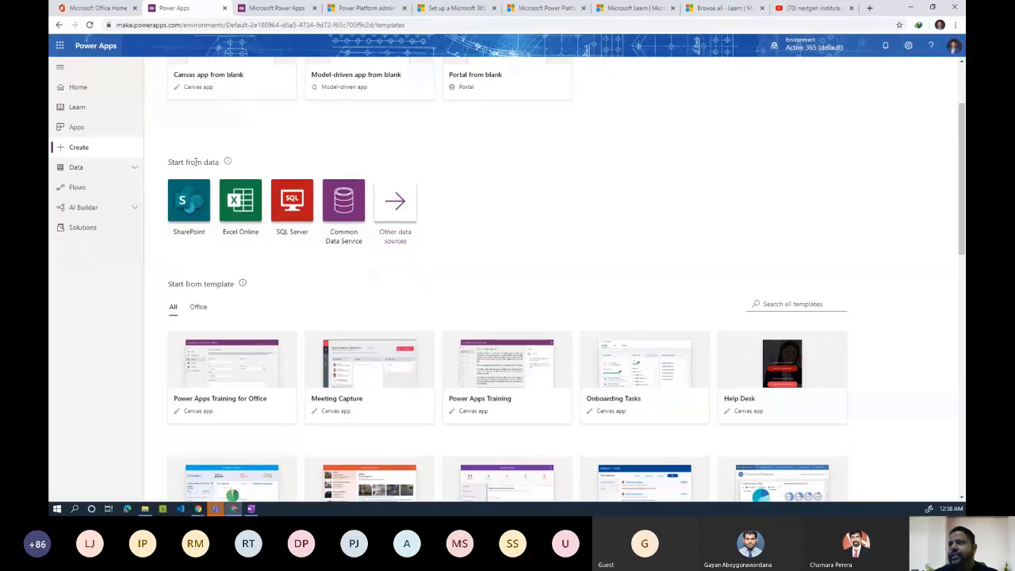
{"action": "left_click_drag", "start_coordinate": [165, 162], "coordinate": [224, 168]}
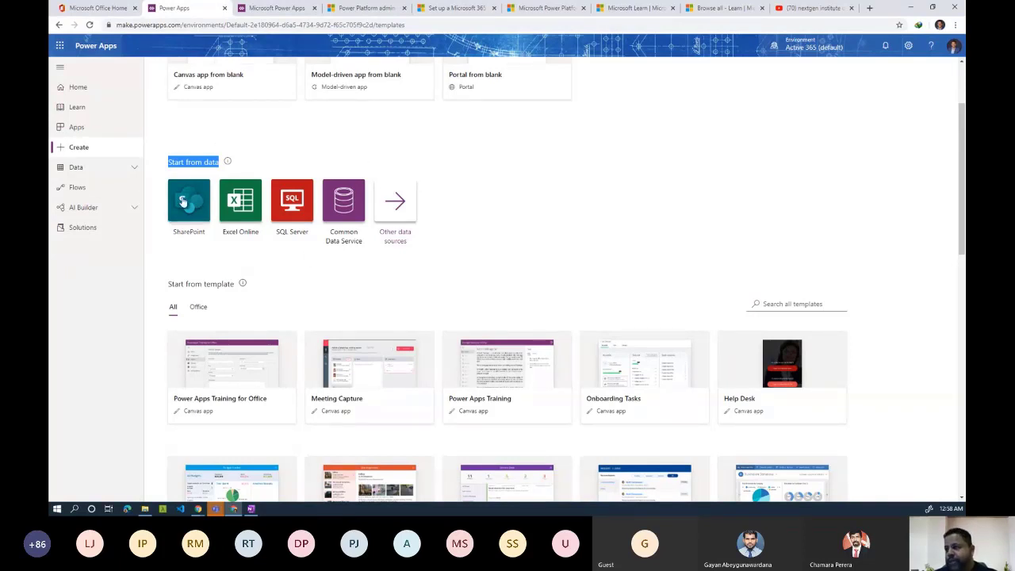
{"action": "scroll", "coordinate": [181, 208], "scroll_direction": "down", "scroll_amount": 1}
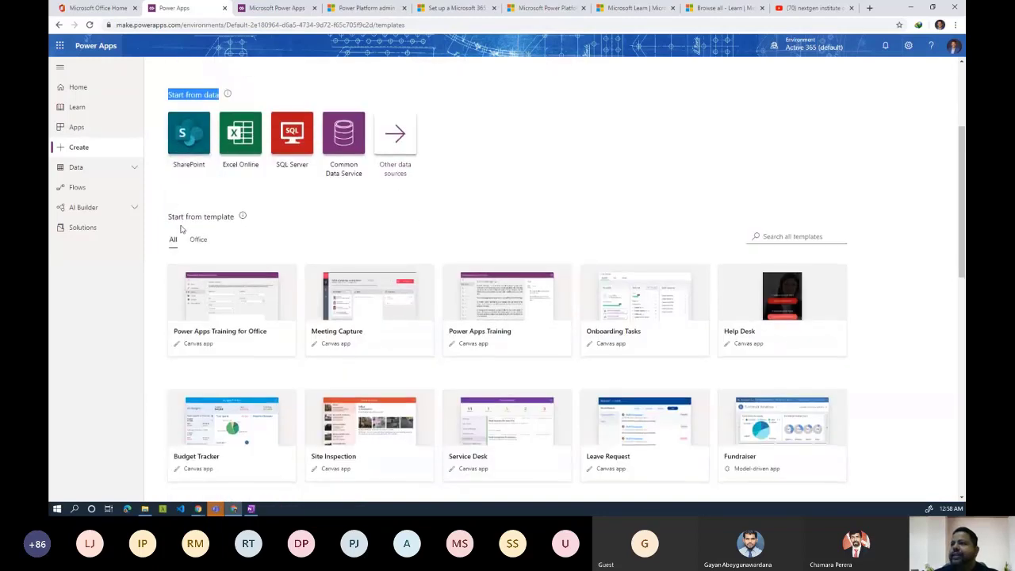
Look through the app templates offered on the Create page and go back up to the data source options
{"action": "scroll", "coordinate": [177, 246], "scroll_direction": "down", "scroll_amount": 1}
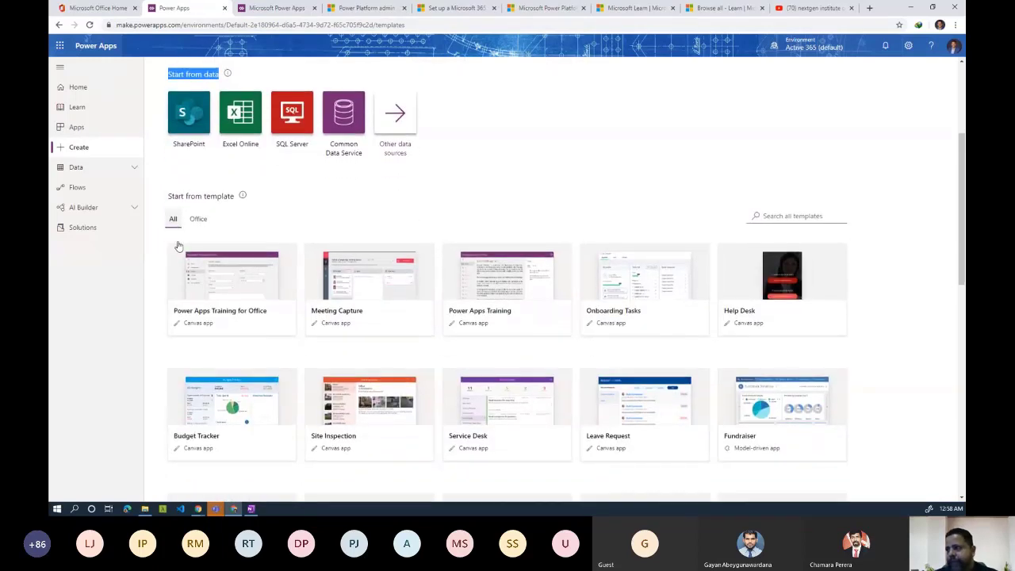
{"action": "scroll", "coordinate": [194, 247], "scroll_direction": "down", "scroll_amount": 1}
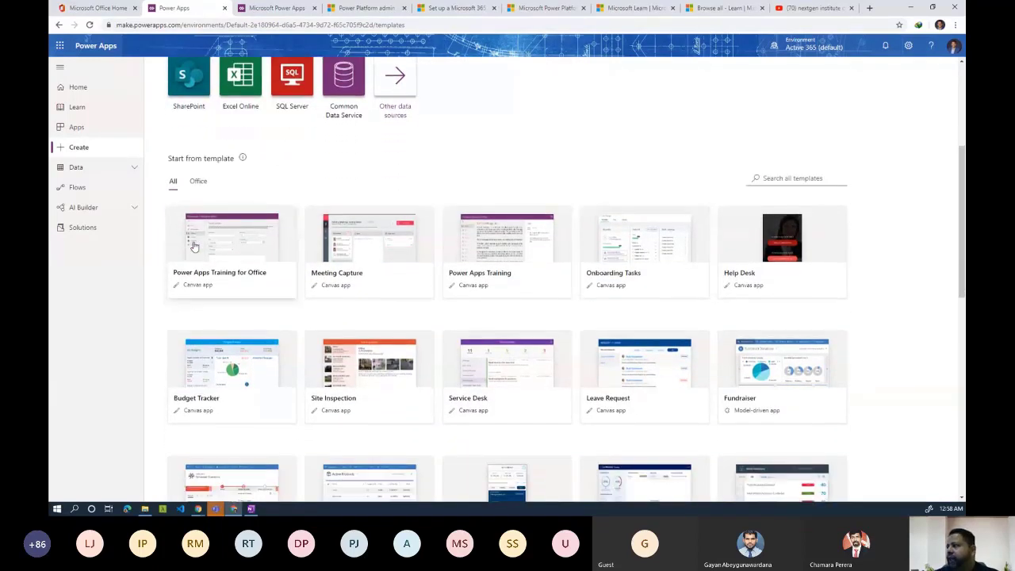
{"action": "scroll", "coordinate": [195, 246], "scroll_direction": "down", "scroll_amount": 2}
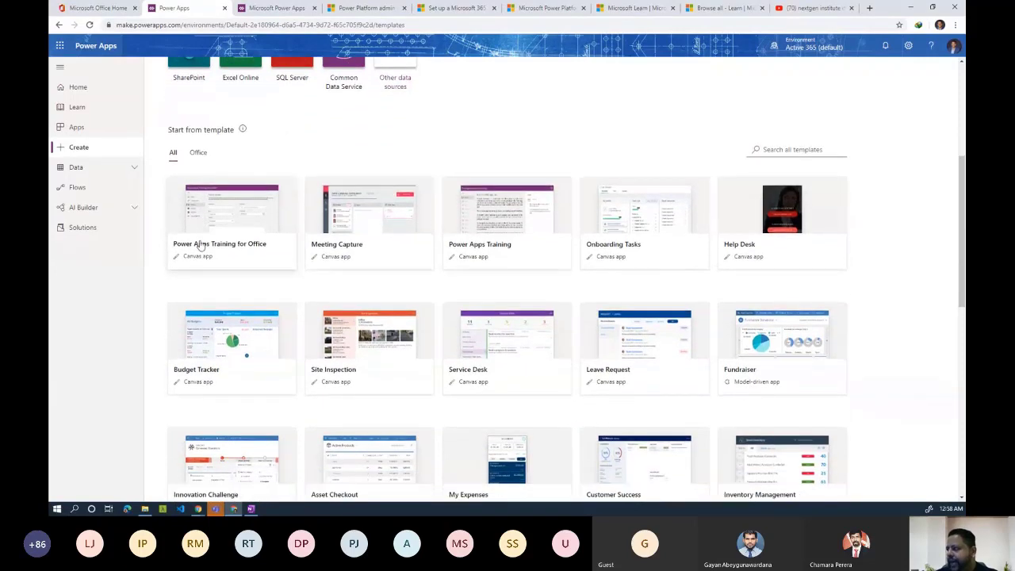
{"action": "scroll", "coordinate": [200, 246], "scroll_direction": "down", "scroll_amount": 2}
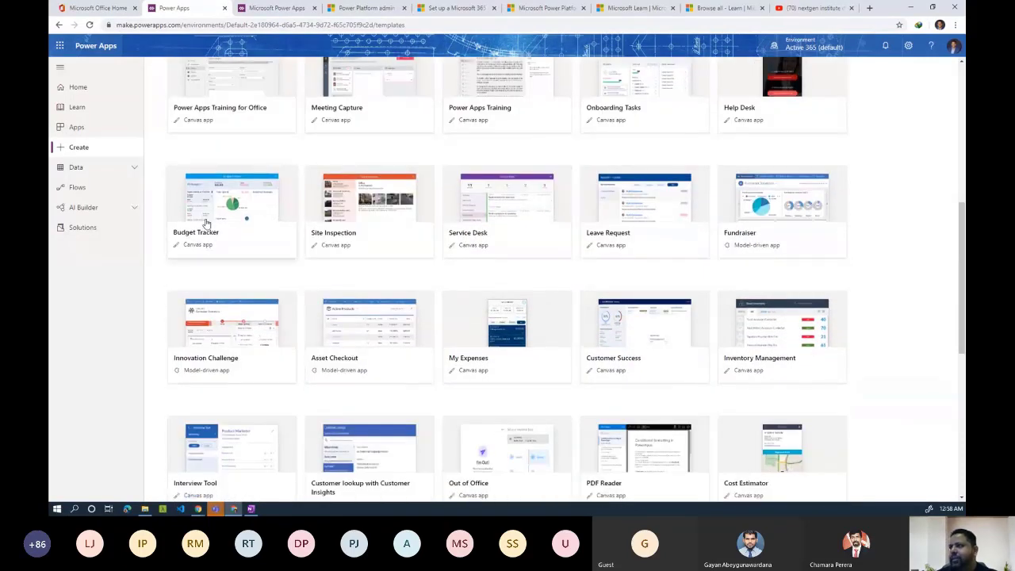
{"action": "scroll", "coordinate": [300, 224], "scroll_direction": "up", "scroll_amount": 2}
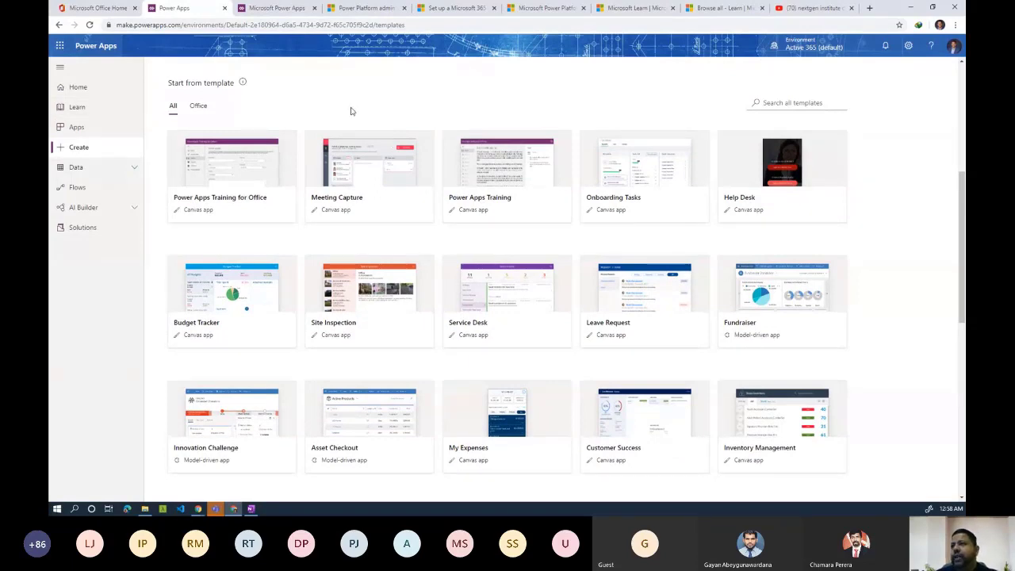
{"action": "scroll", "coordinate": [352, 109], "scroll_direction": "up", "scroll_amount": 2}
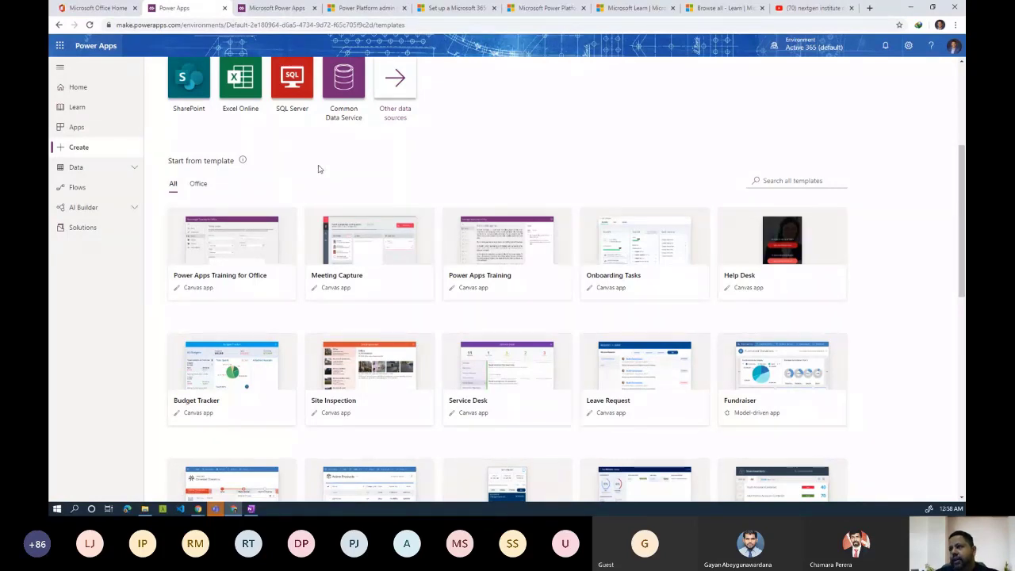
{"action": "scroll", "coordinate": [319, 168], "scroll_direction": "up", "scroll_amount": 1}
{"action": "left_click", "coordinate": [616, 133]}
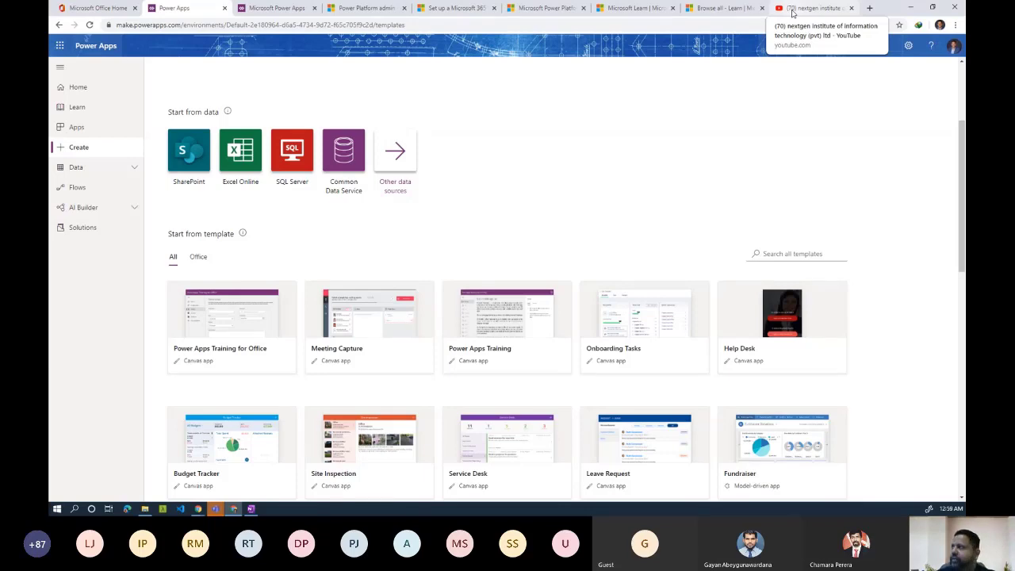
Look over the NextGen Institute of Information Technology videos on YouTube and the Power Apps modules on Microsoft Learn, ending back in Power Apps
{"action": "left_click", "coordinate": [793, 10]}
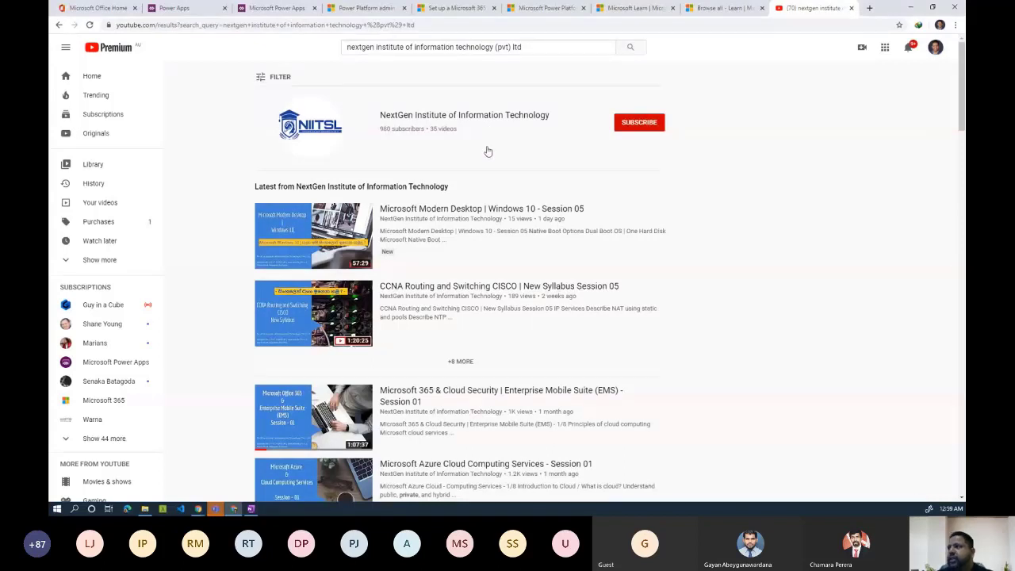
{"action": "scroll", "coordinate": [484, 152], "scroll_direction": "down", "scroll_amount": 1}
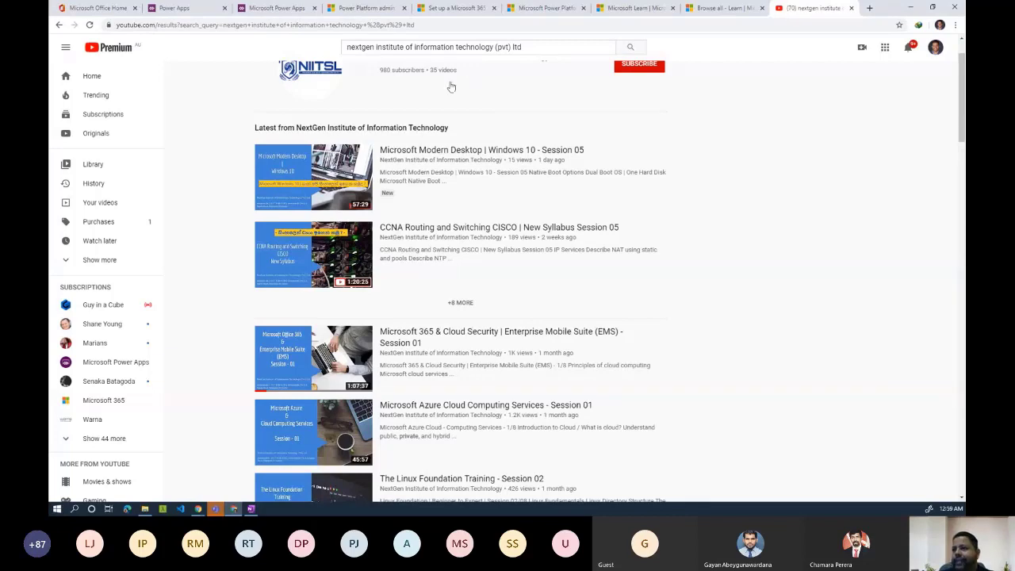
{"action": "scroll", "coordinate": [440, 104], "scroll_direction": "up", "scroll_amount": 1}
{"action": "scroll", "coordinate": [438, 103], "scroll_direction": "down", "scroll_amount": 2}
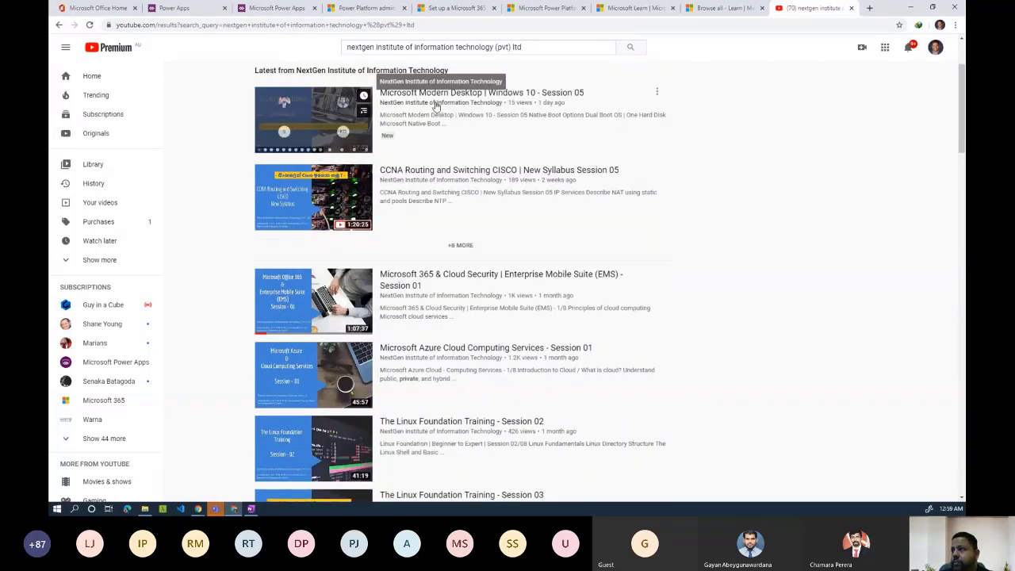
{"action": "scroll", "coordinate": [437, 104], "scroll_direction": "up", "scroll_amount": 2}
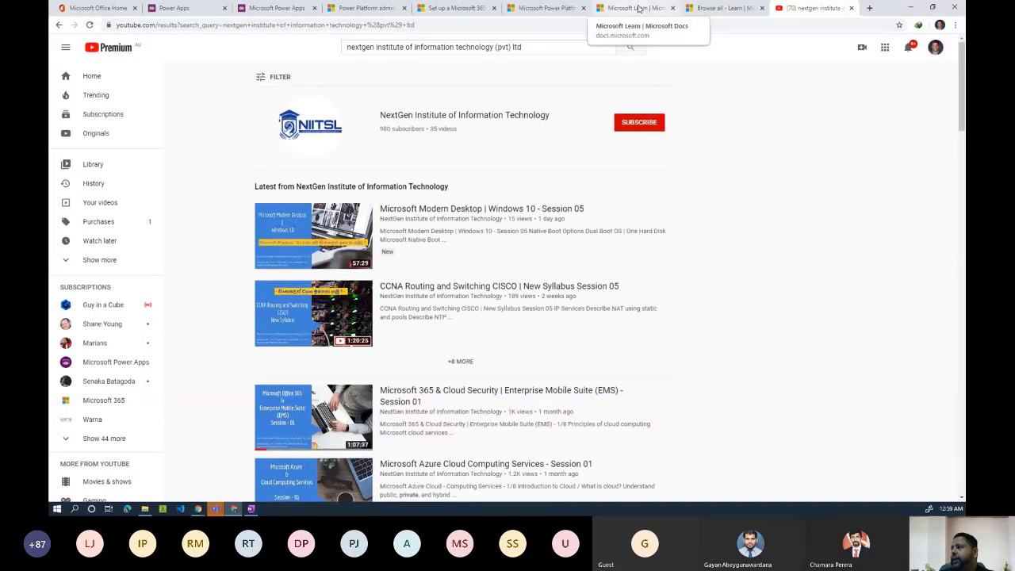
{"action": "left_click", "coordinate": [710, 8]}
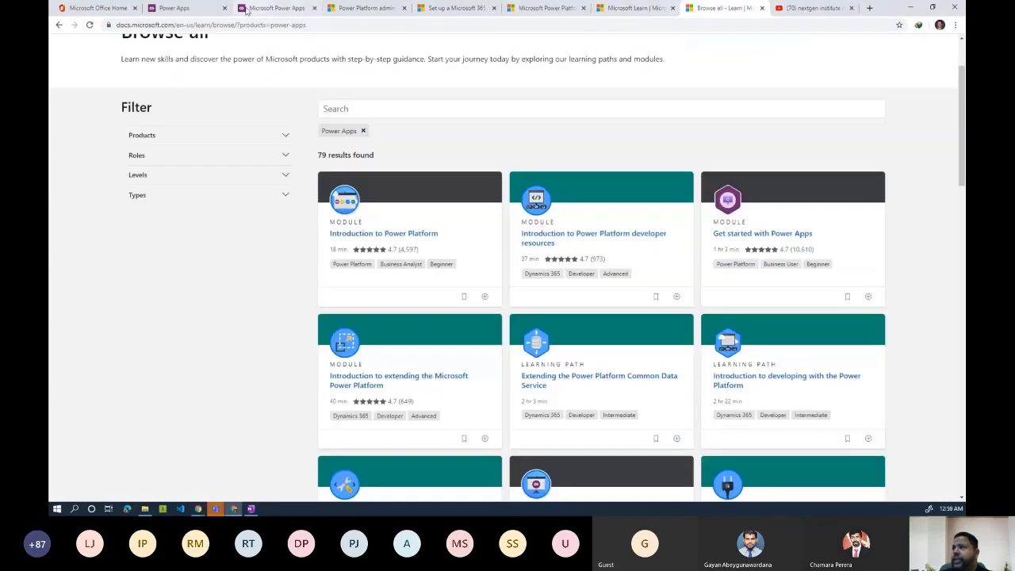
{"action": "left_click", "coordinate": [199, 11]}
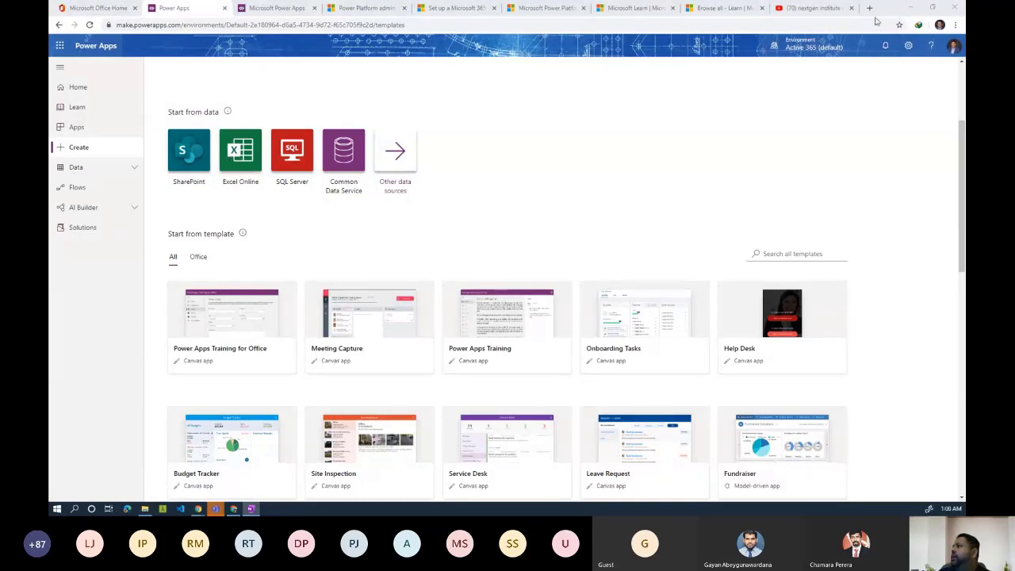
{"action": "left_click", "coordinate": [816, 8]}
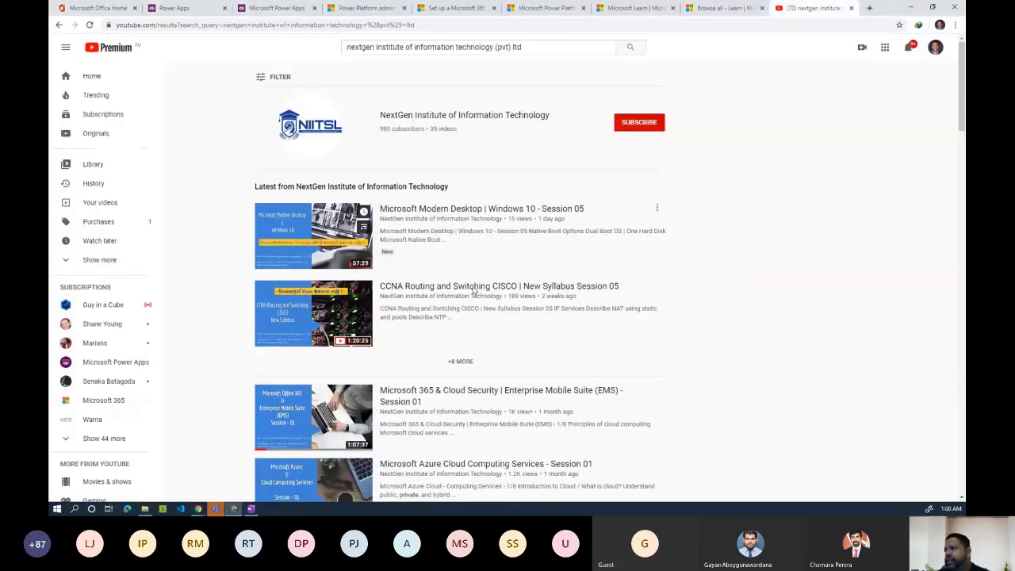
{"action": "left_click", "coordinate": [870, 8]}
{"action": "left_click", "coordinate": [508, 25]}
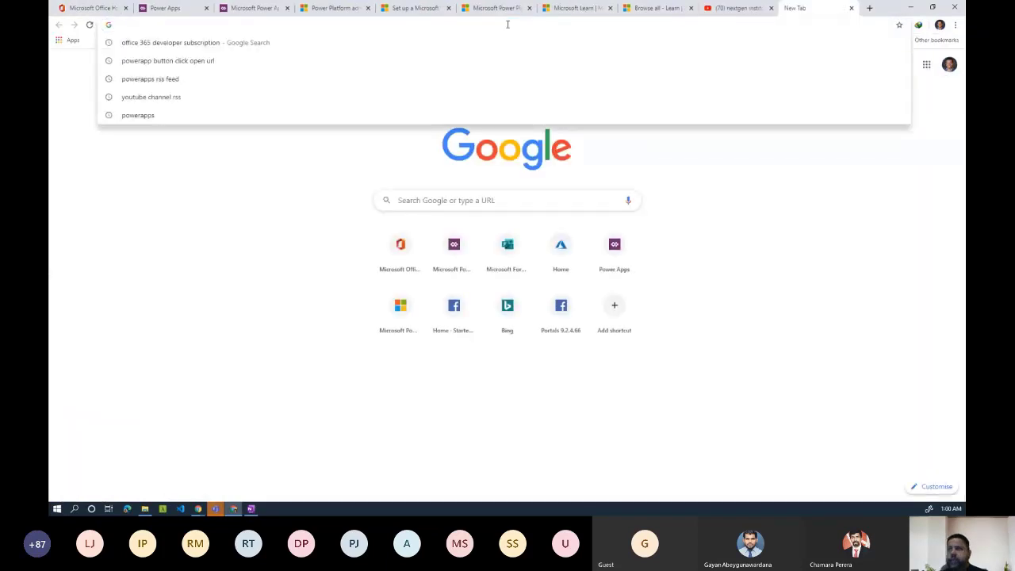
{"action": "type", "text": "https://www.youtube.com/feeds/videos.xml?channel_id=UCiS1__uZt9qAm_pF8AYHHJQ"}
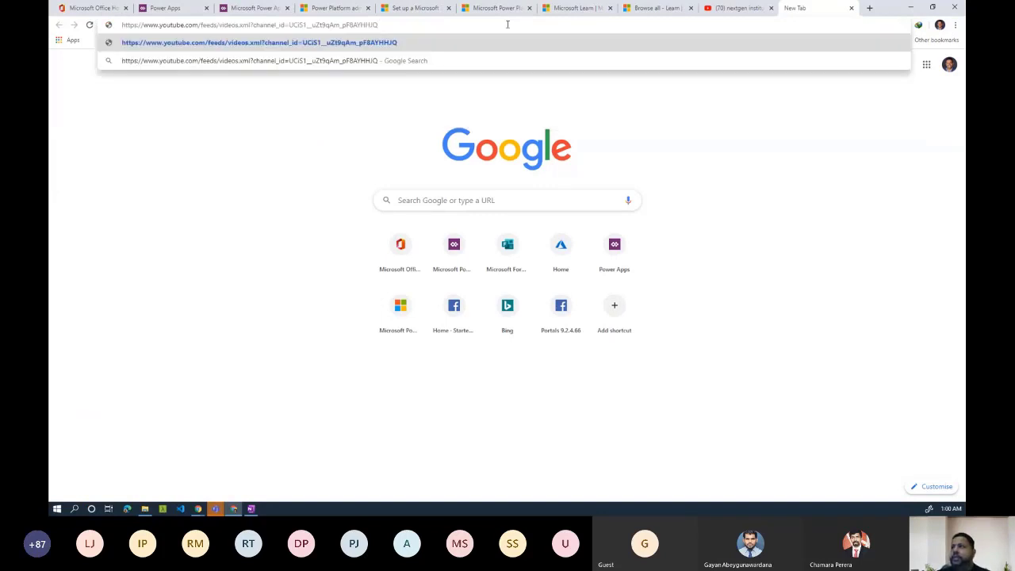
{"action": "key", "text": "Return"}
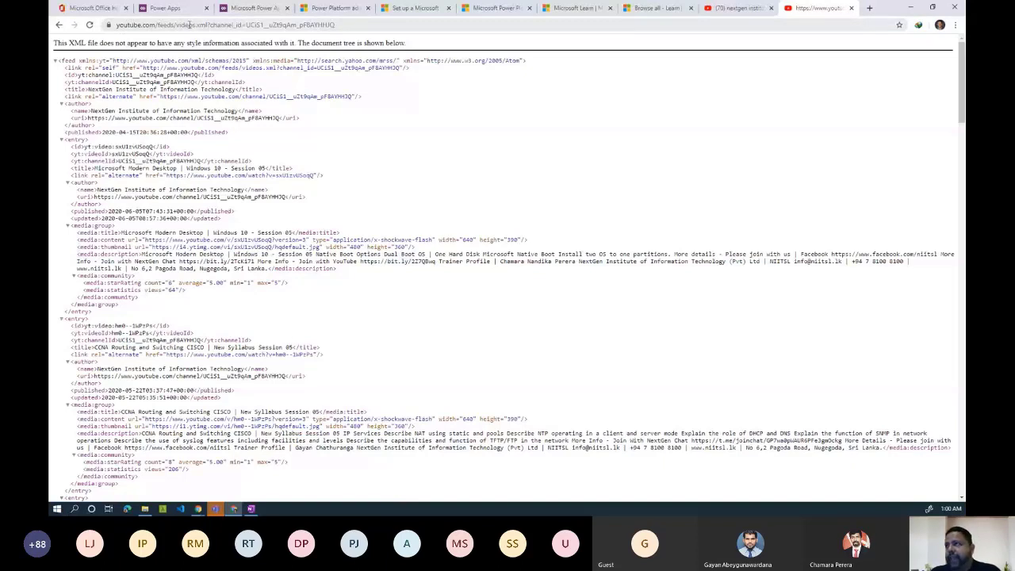
Highlight the channel ID in the feed address and compare the feed's video entries with the YouTube results page
{"action": "double_click", "coordinate": [247, 25]}
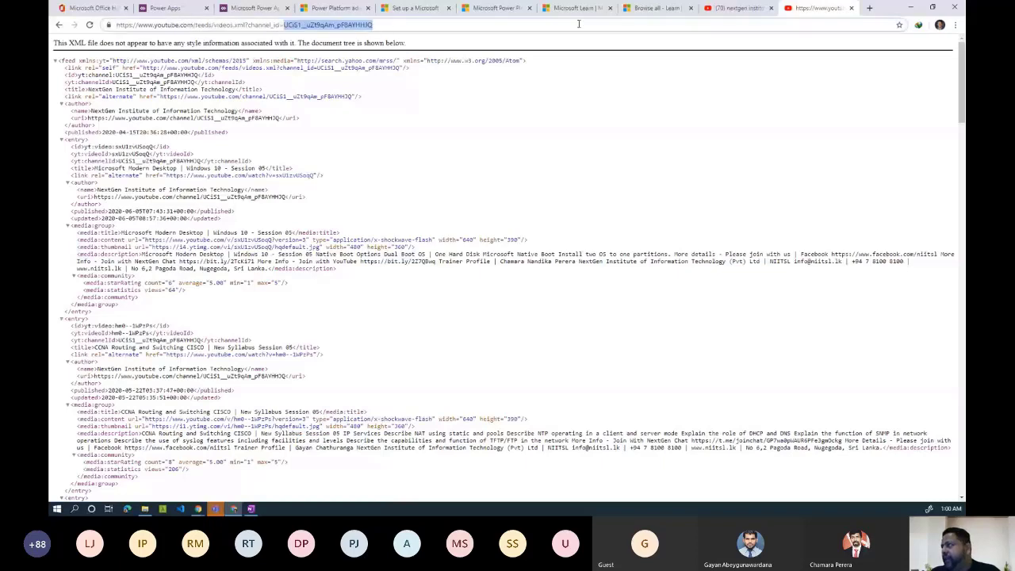
{"action": "left_click", "coordinate": [732, 7]}
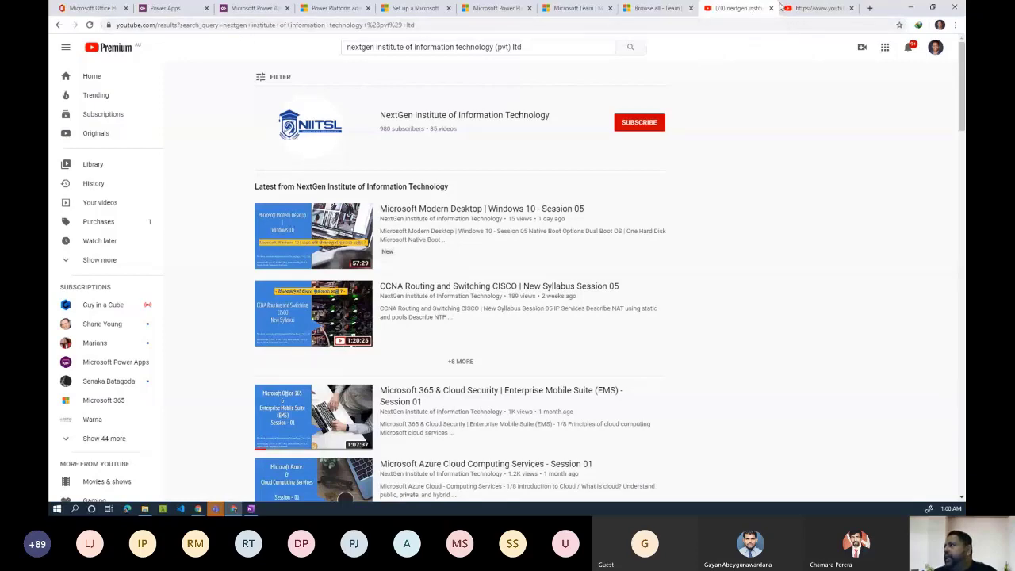
{"action": "left_click", "coordinate": [812, 10]}
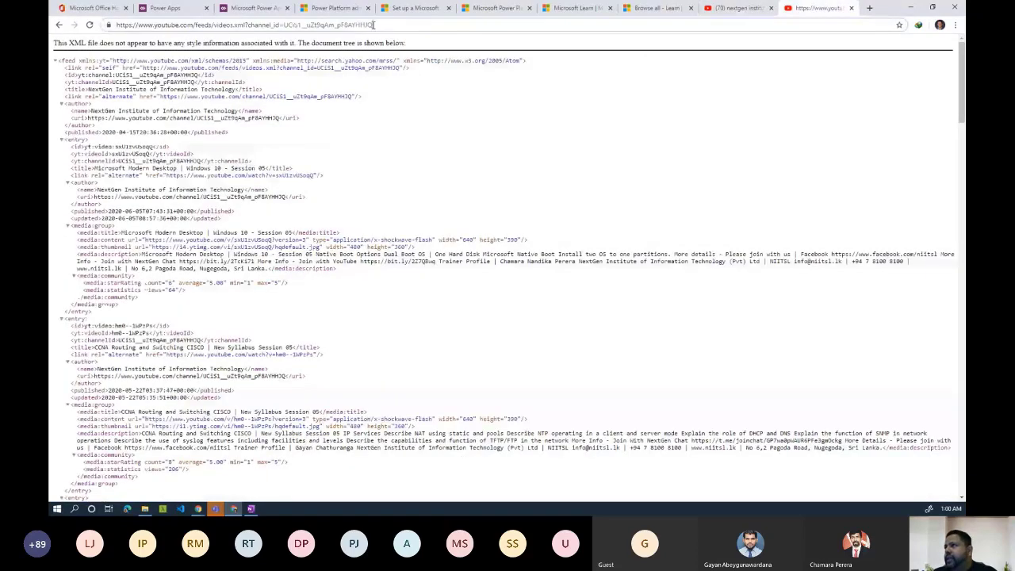
{"action": "left_click_drag", "start_coordinate": [373, 25], "coordinate": [283, 24]}
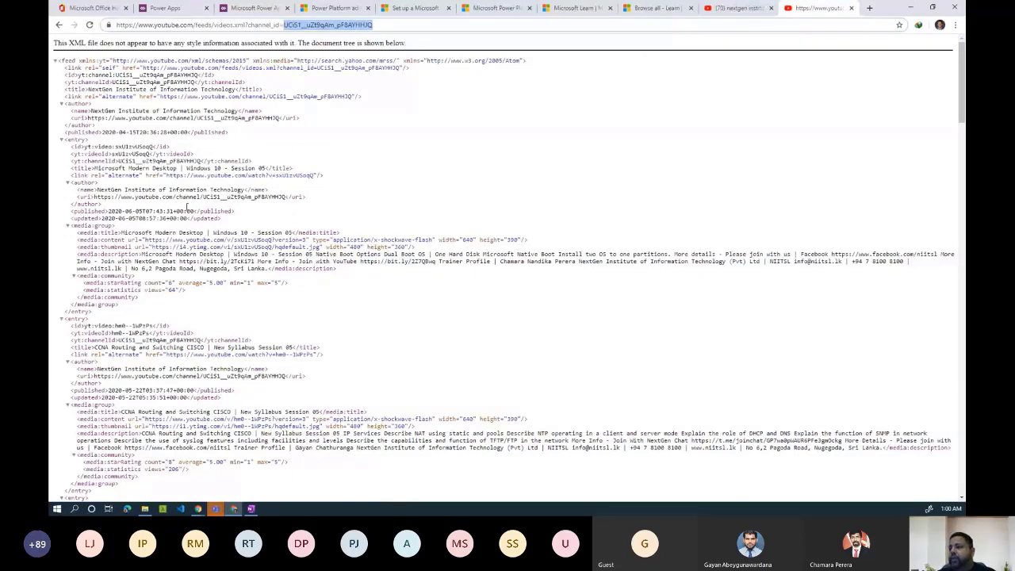
{"action": "scroll", "coordinate": [187, 218], "scroll_direction": "down", "scroll_amount": 1}
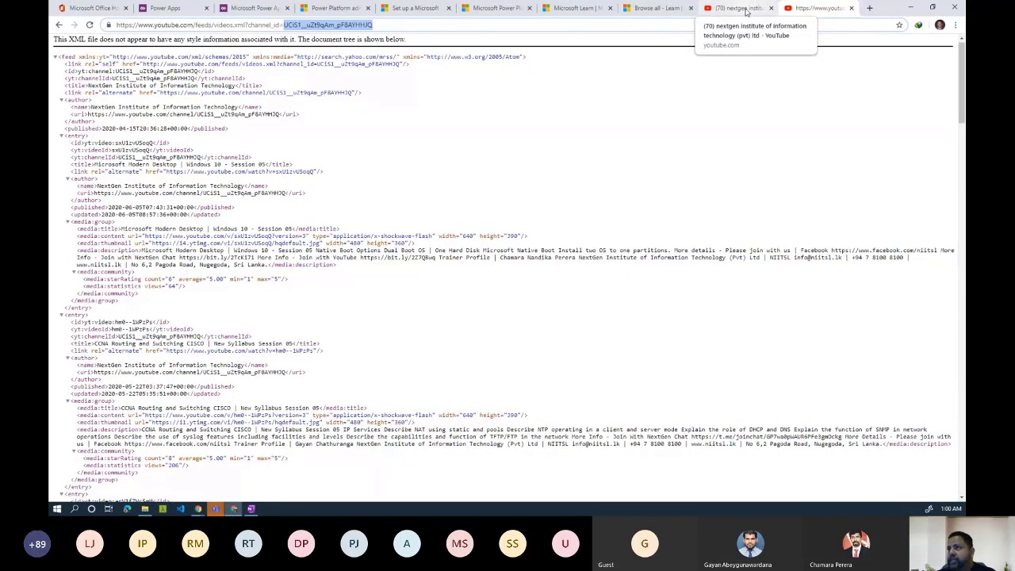
Return to the Power Apps Create page and start a canvas app from blank in Phone format
{"action": "left_click", "coordinate": [168, 8]}
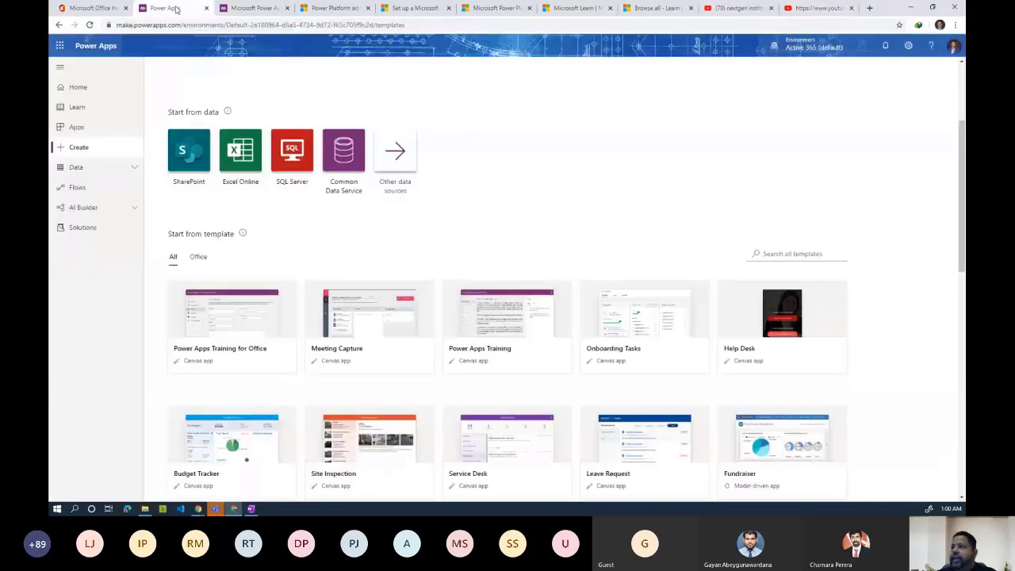
{"action": "scroll", "coordinate": [527, 222], "scroll_direction": "up", "scroll_amount": 2}
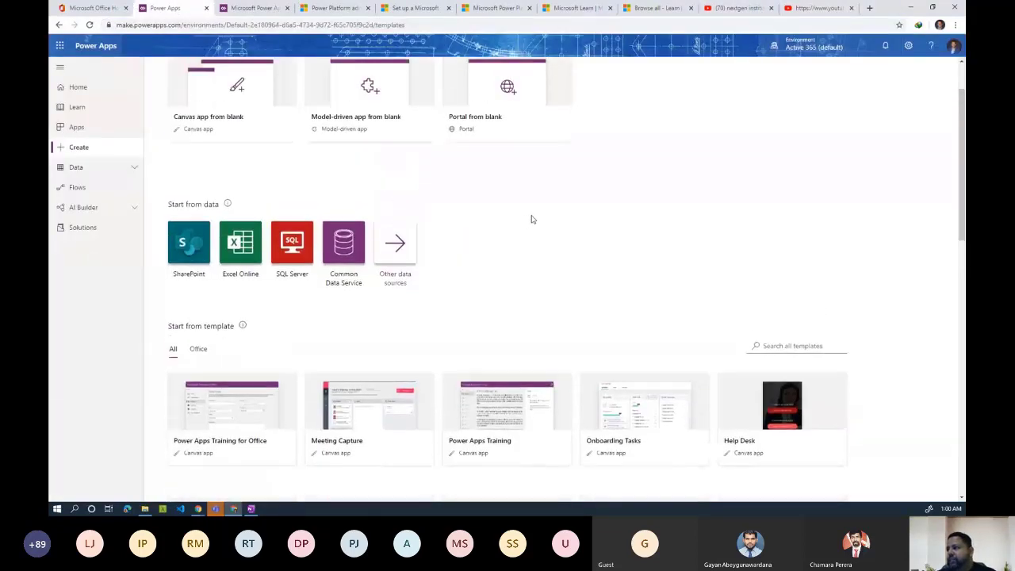
{"action": "scroll", "coordinate": [531, 218], "scroll_direction": "up", "scroll_amount": 1}
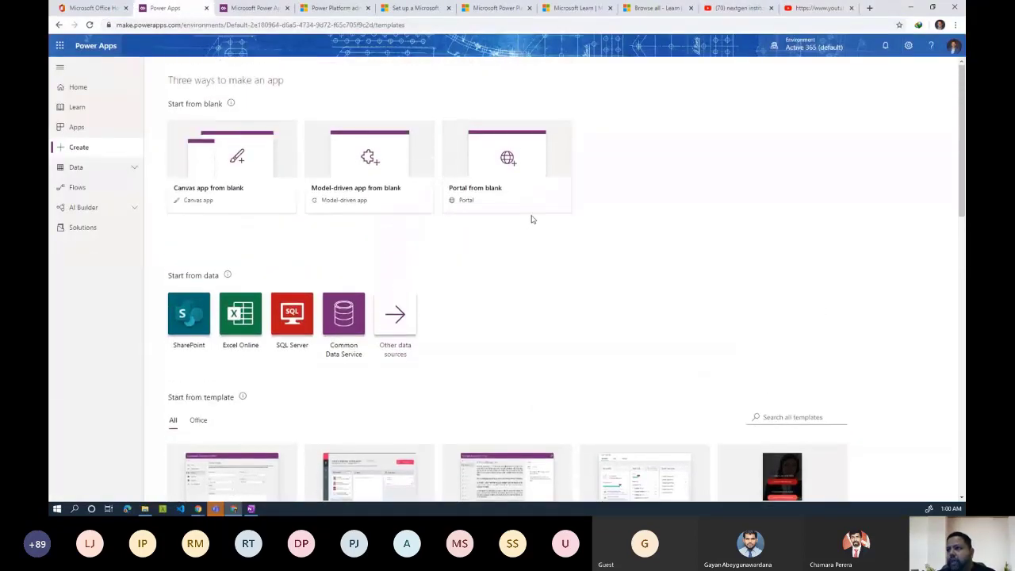
{"action": "left_click", "coordinate": [233, 165]}
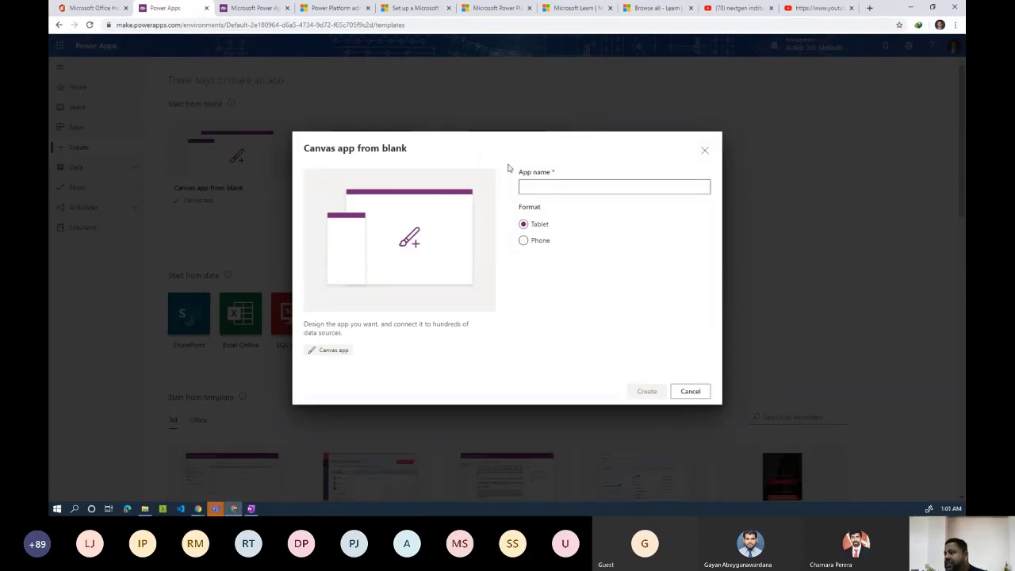
{"action": "left_click", "coordinate": [525, 242]}
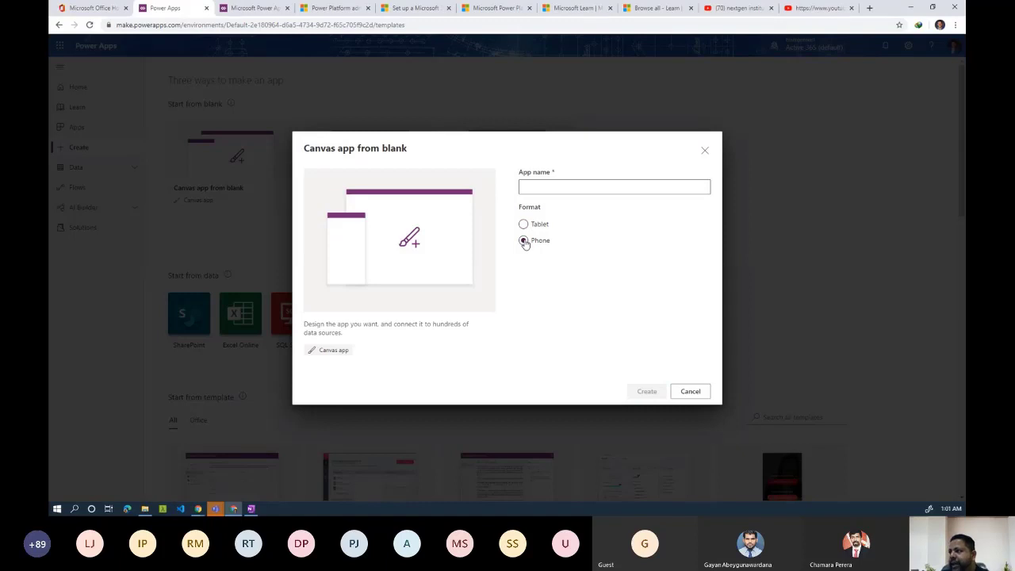
{"action": "left_click", "coordinate": [525, 225]}
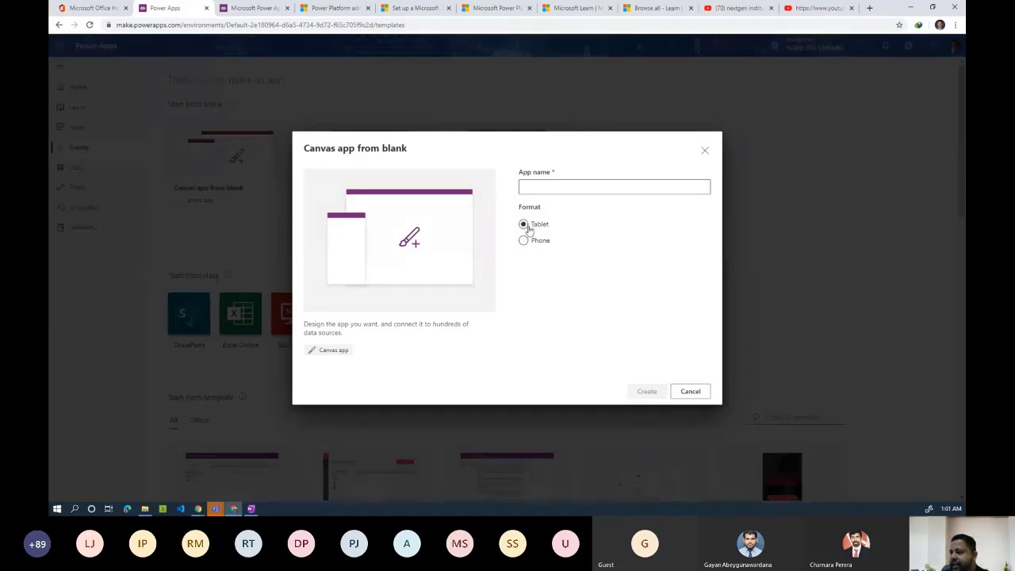
{"action": "left_click", "coordinate": [526, 242]}
Name the app "NextGen Youtube Videos" and create it
{"action": "left_click", "coordinate": [553, 186]}
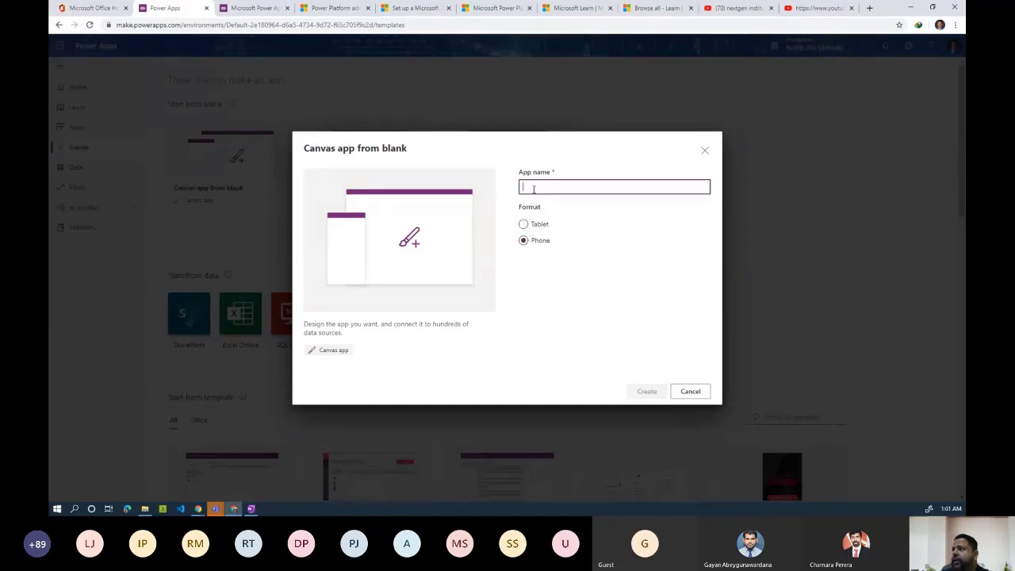
{"action": "type", "text": "N"}
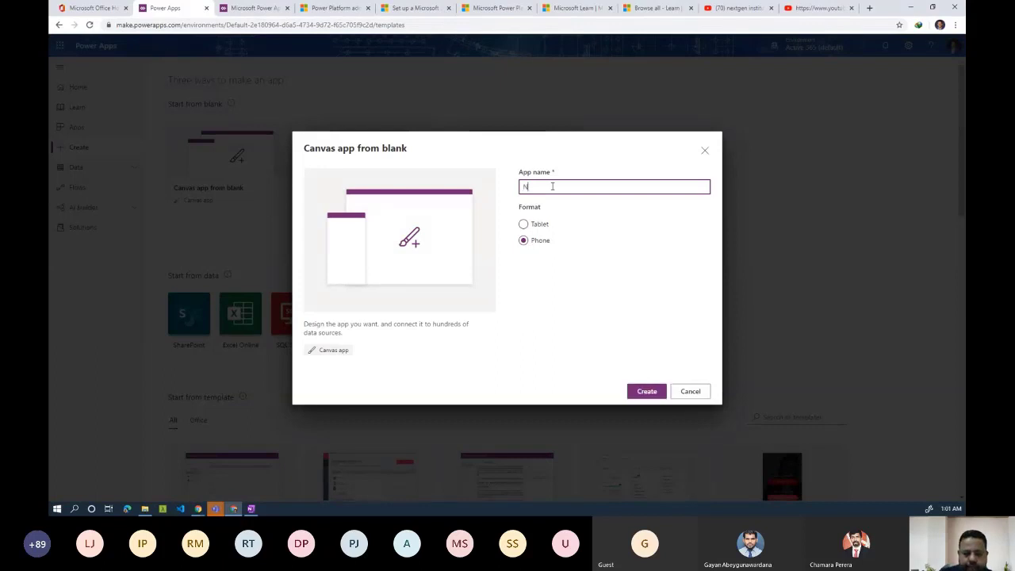
{"action": "type", "text": "etGen "}
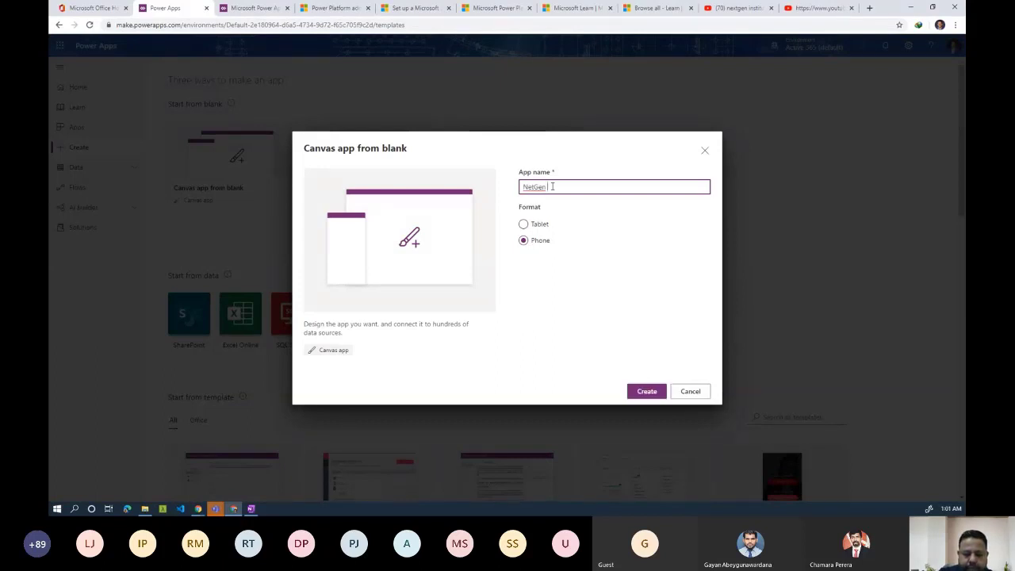
{"action": "type", "text": "Youtube Videos"}
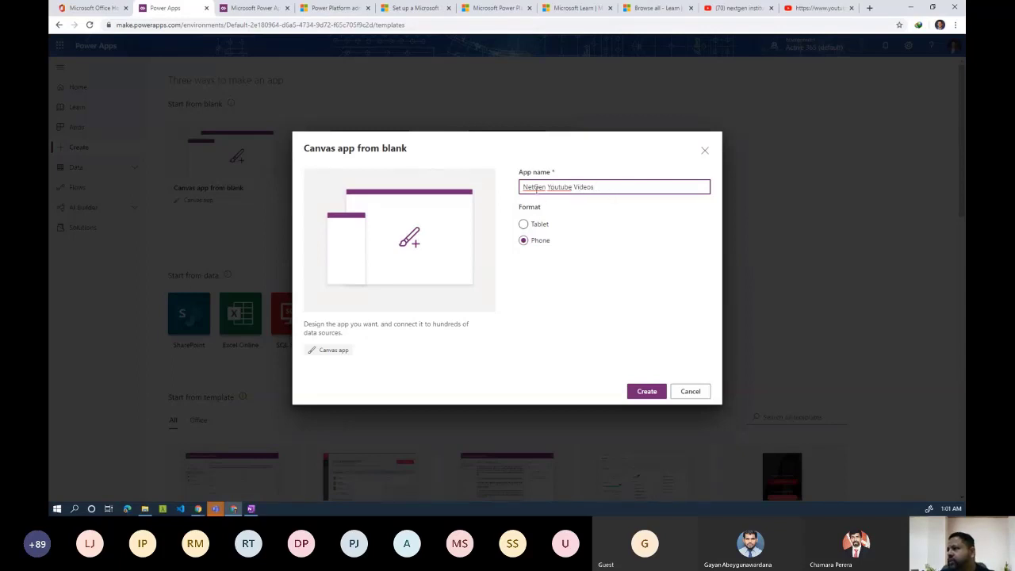
{"action": "left_click", "coordinate": [531, 188]}
{"action": "type", "text": "x"}
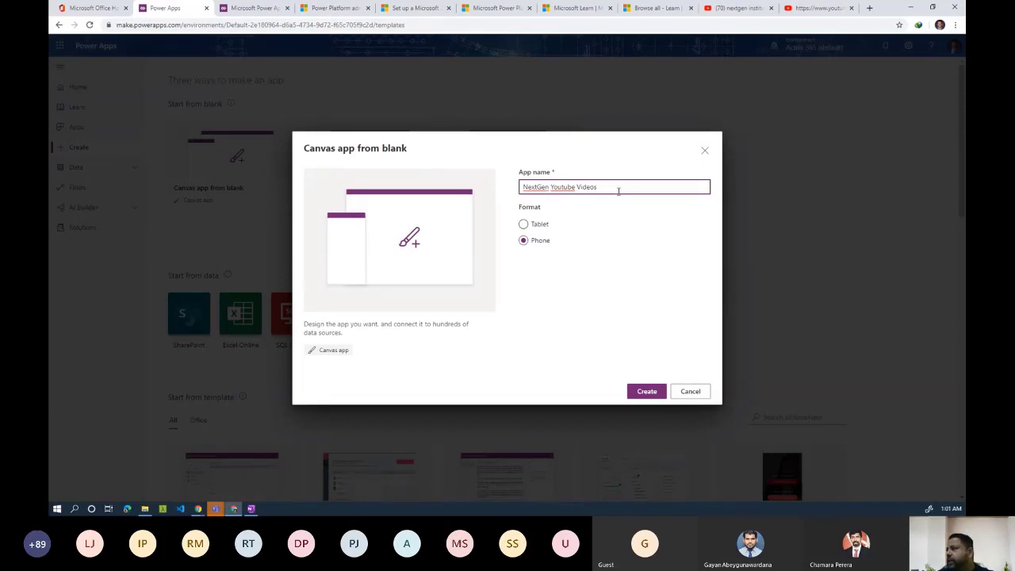
{"action": "left_click", "coordinate": [647, 394]}
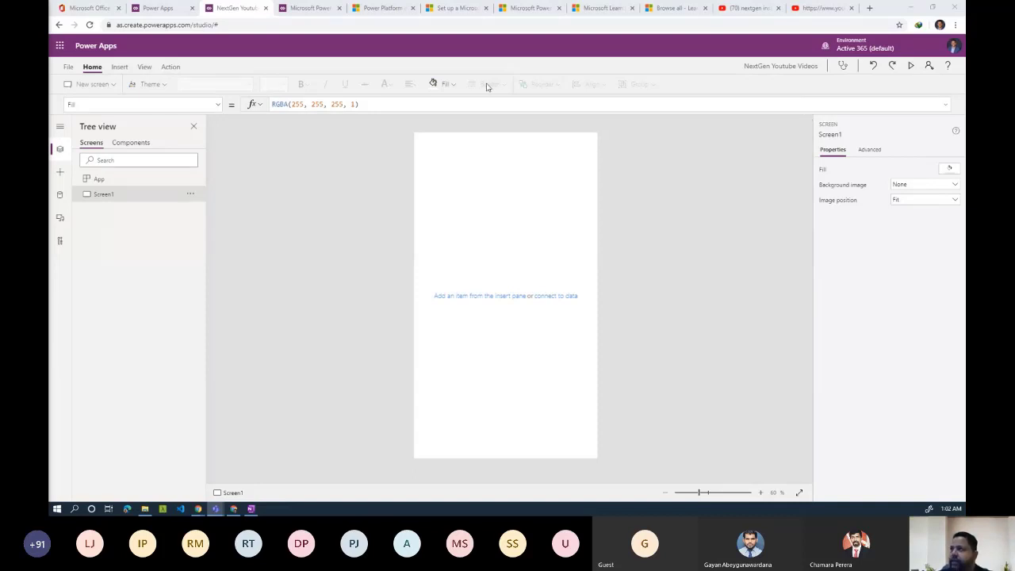
Look through the control types that can be inserted on the screen, including the media options
{"action": "left_click", "coordinate": [118, 70]}
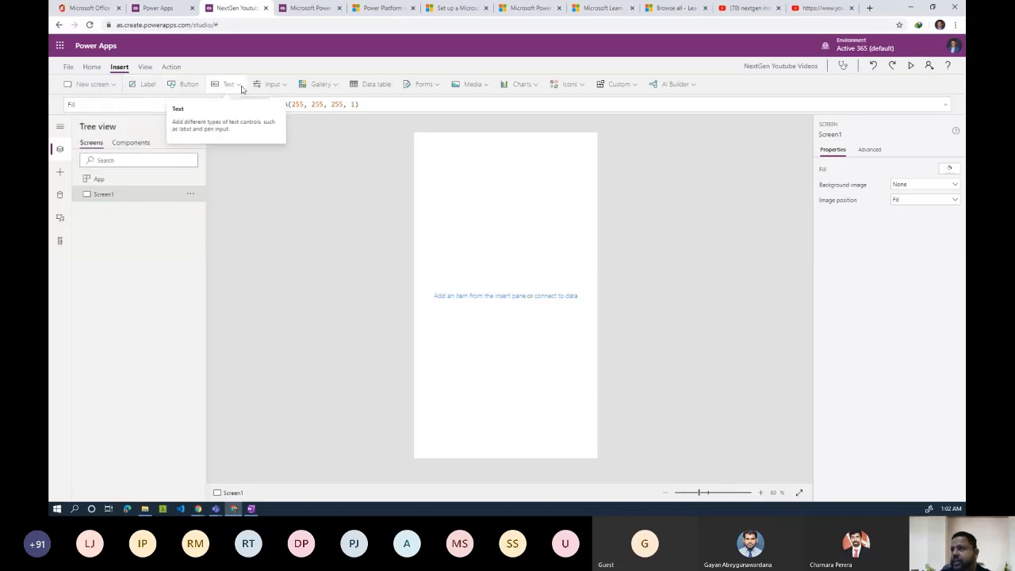
{"action": "left_click", "coordinate": [334, 85]}
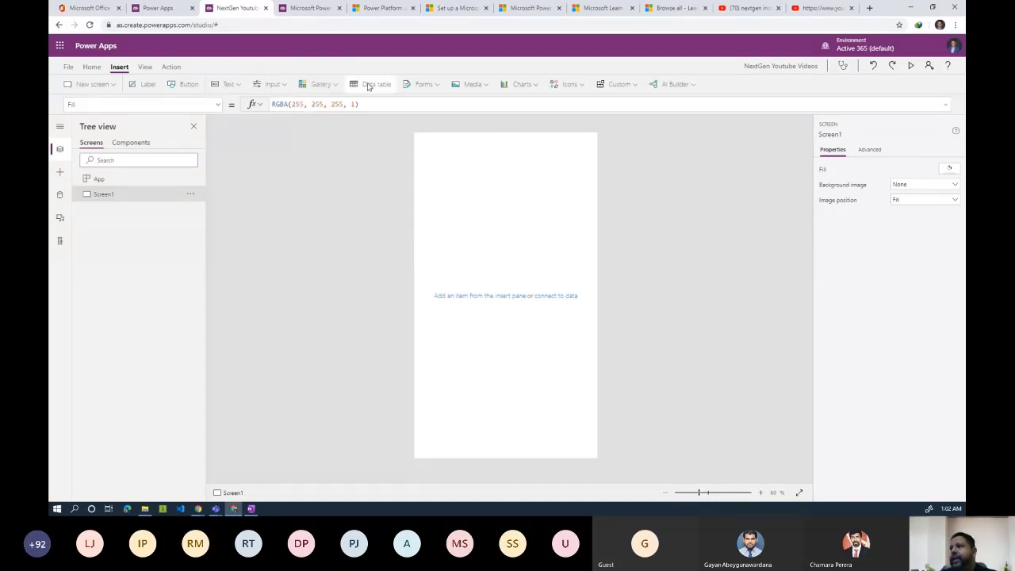
{"action": "left_click", "coordinate": [484, 85]}
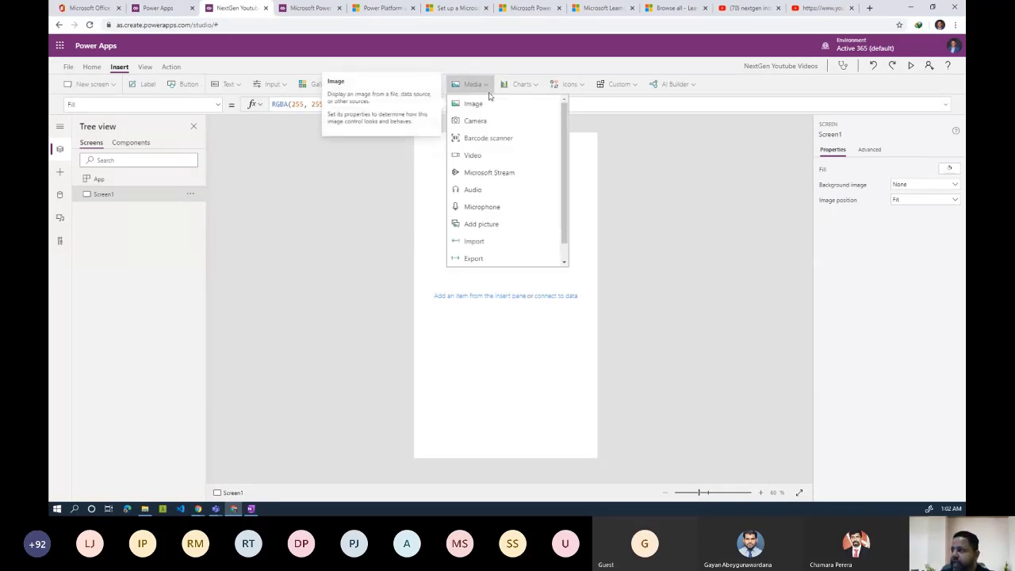
{"action": "left_click", "coordinate": [487, 83]}
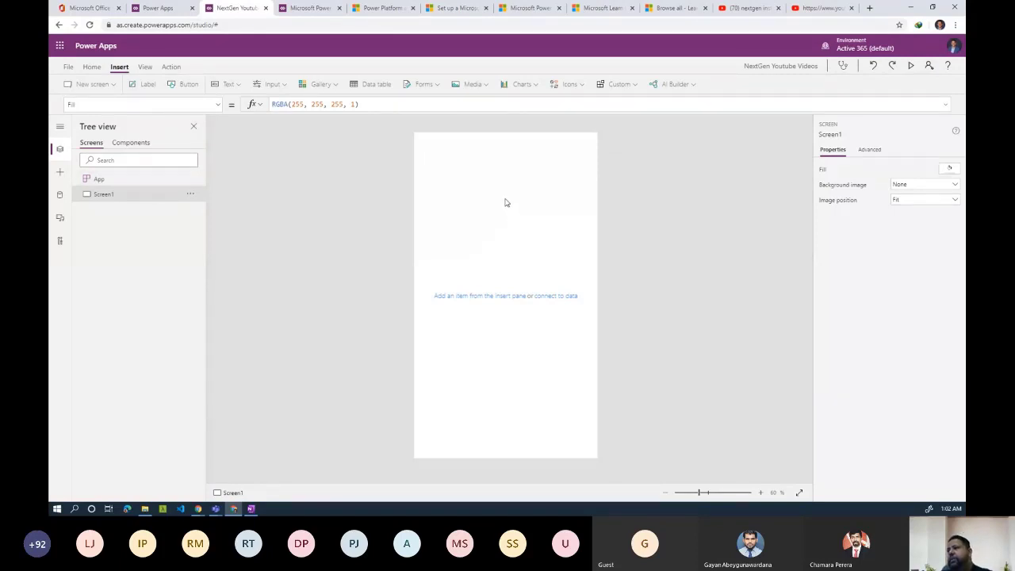
Insert a blank vertical gallery on Screen1 and stretch it from the screen's upper edge to a height of about 628
{"action": "left_click", "coordinate": [332, 86]}
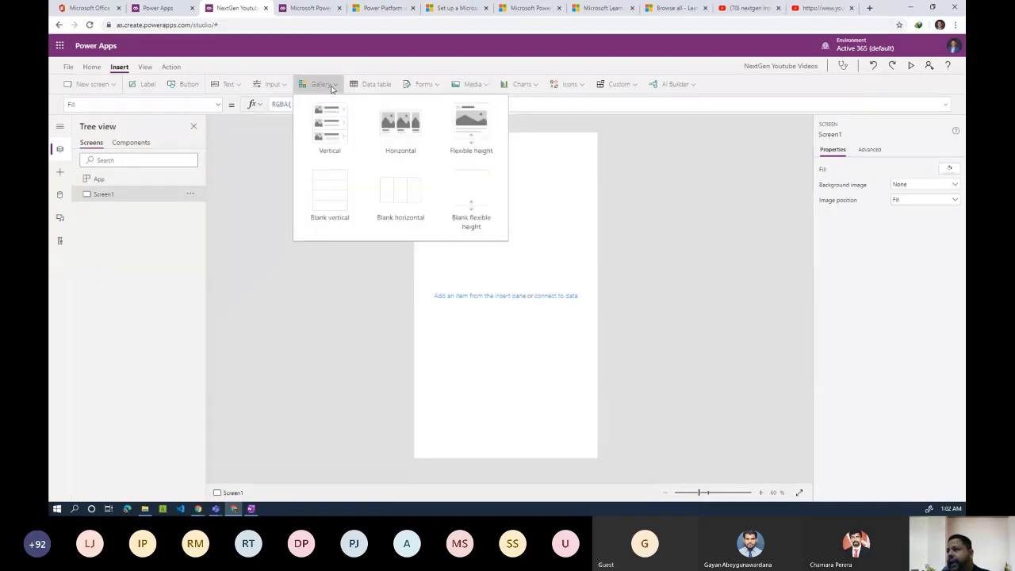
{"action": "left_click", "coordinate": [336, 196]}
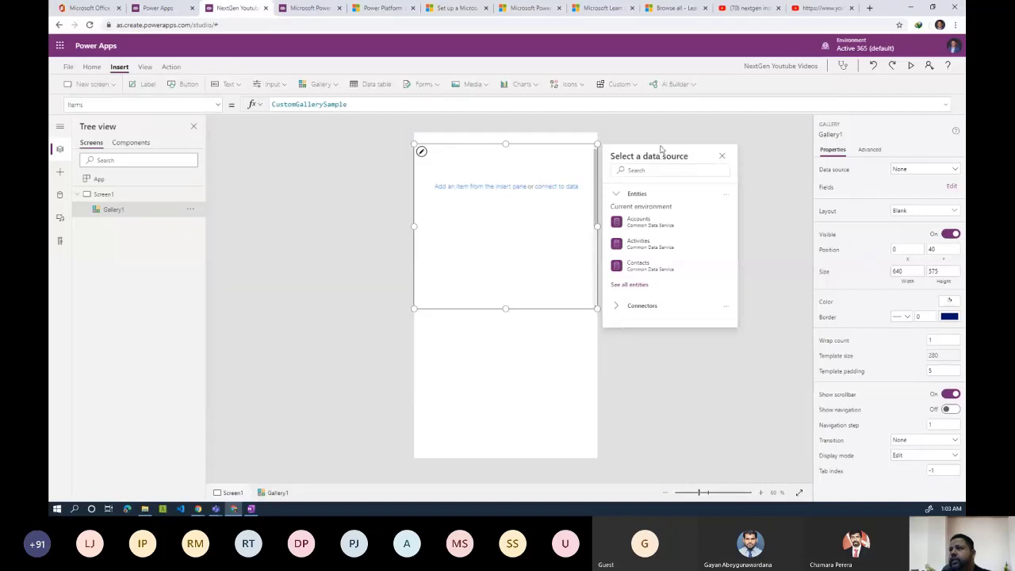
{"action": "left_click", "coordinate": [505, 143]}
{"action": "left_click_drag", "start_coordinate": [506, 138], "coordinate": [506, 132]}
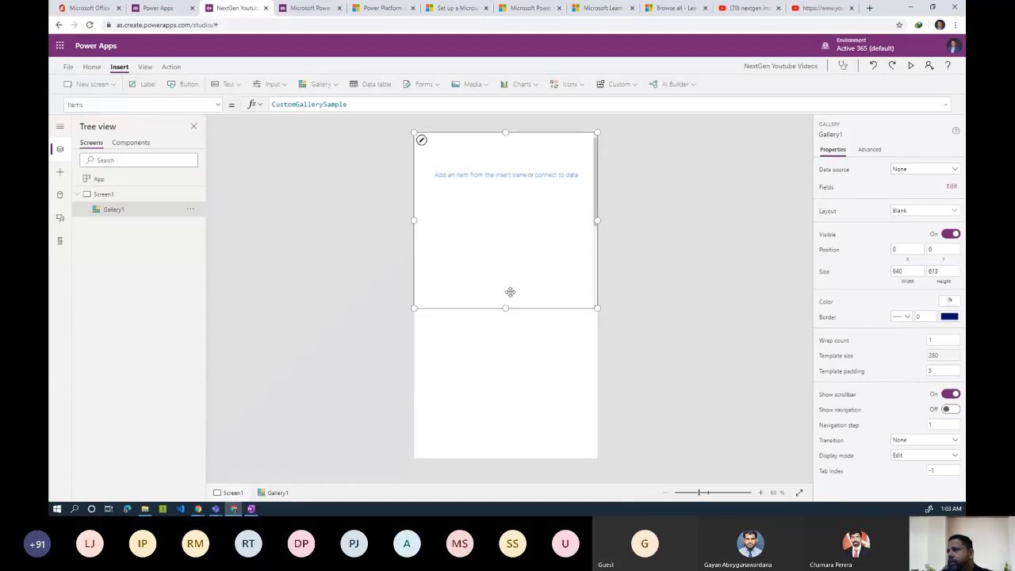
{"action": "left_click_drag", "start_coordinate": [505, 308], "coordinate": [505, 312]}
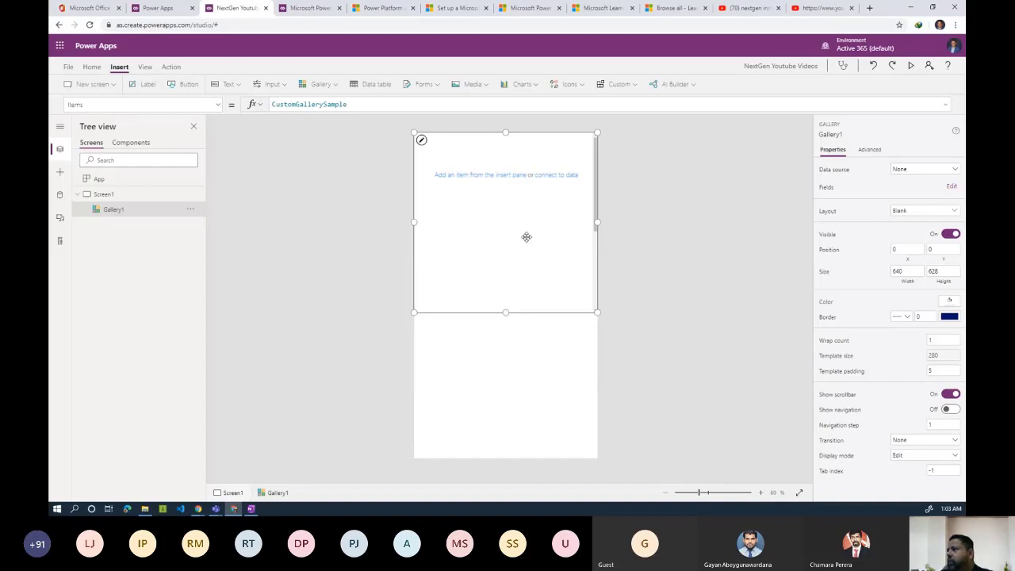
Search the data connectors for "rss" and add the existing RSS connection to the app
{"action": "left_click", "coordinate": [547, 176]}
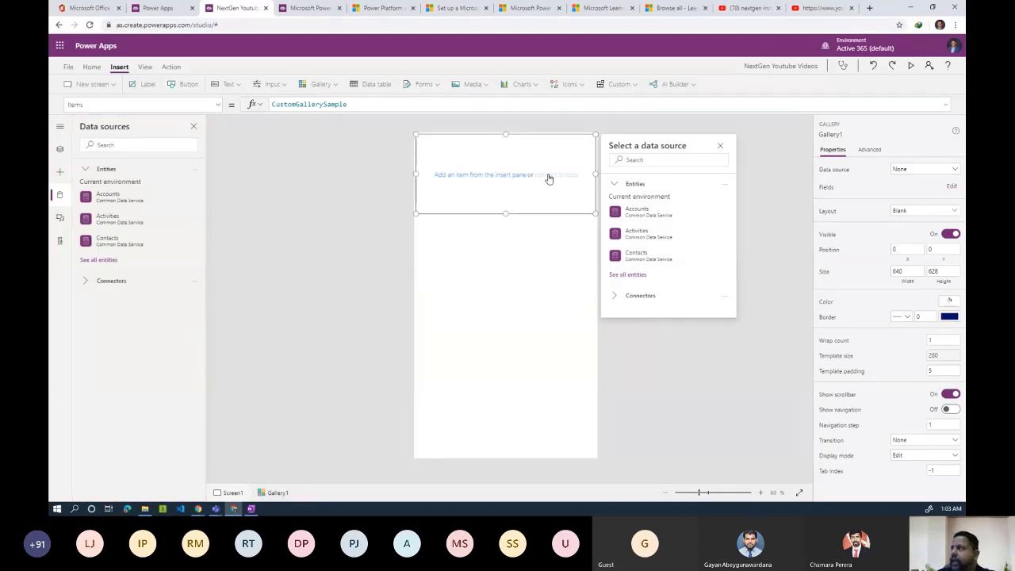
{"action": "left_click", "coordinate": [194, 284]}
{"action": "left_click", "coordinate": [127, 286]}
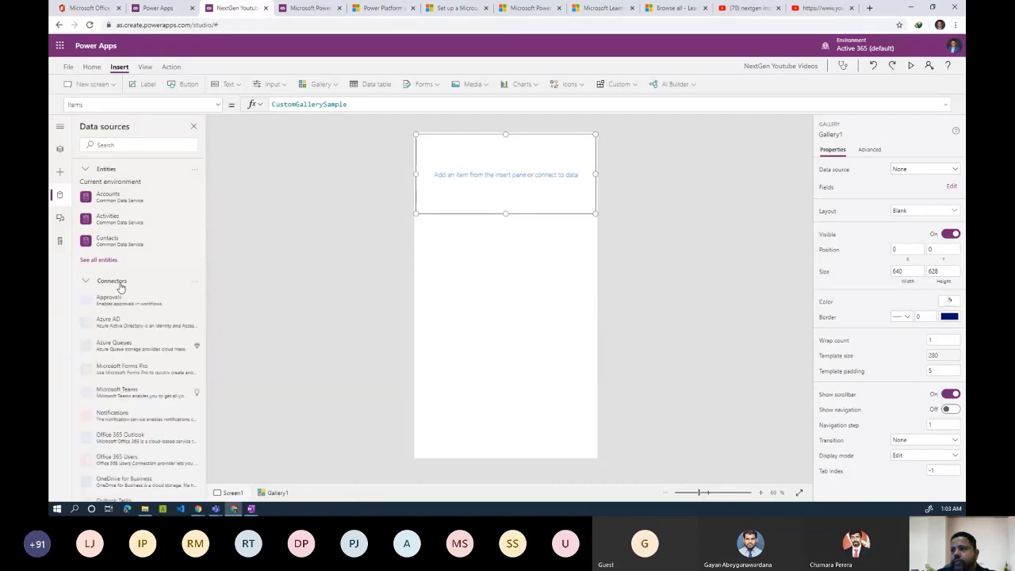
{"action": "left_click", "coordinate": [122, 283]}
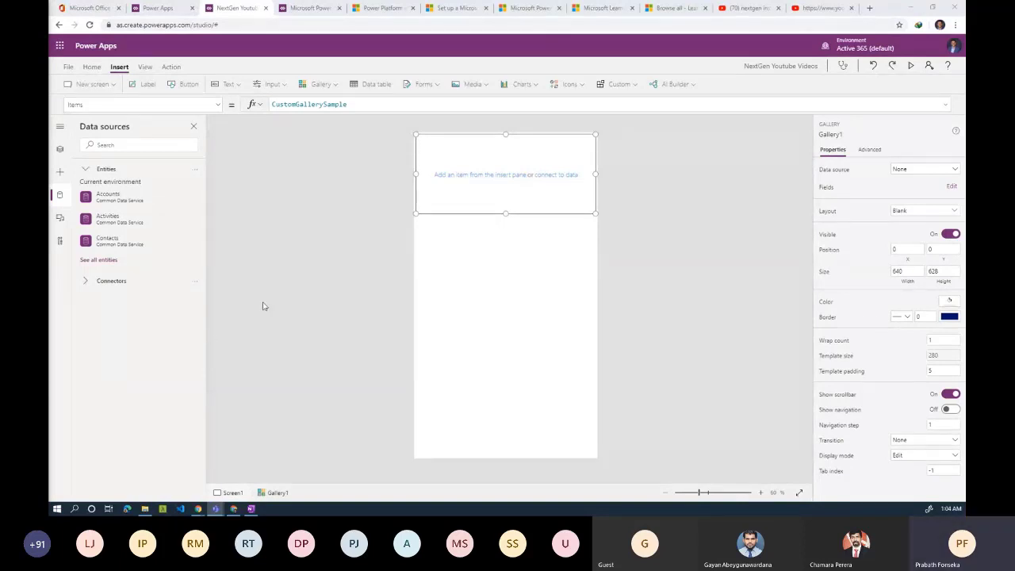
{"action": "left_click", "coordinate": [111, 282]}
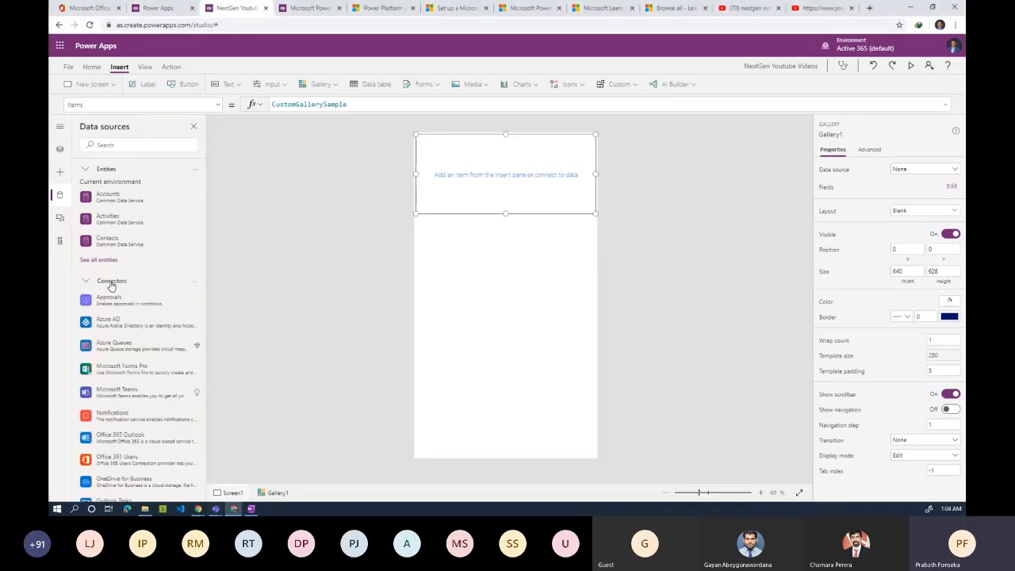
{"action": "left_click", "coordinate": [118, 144]}
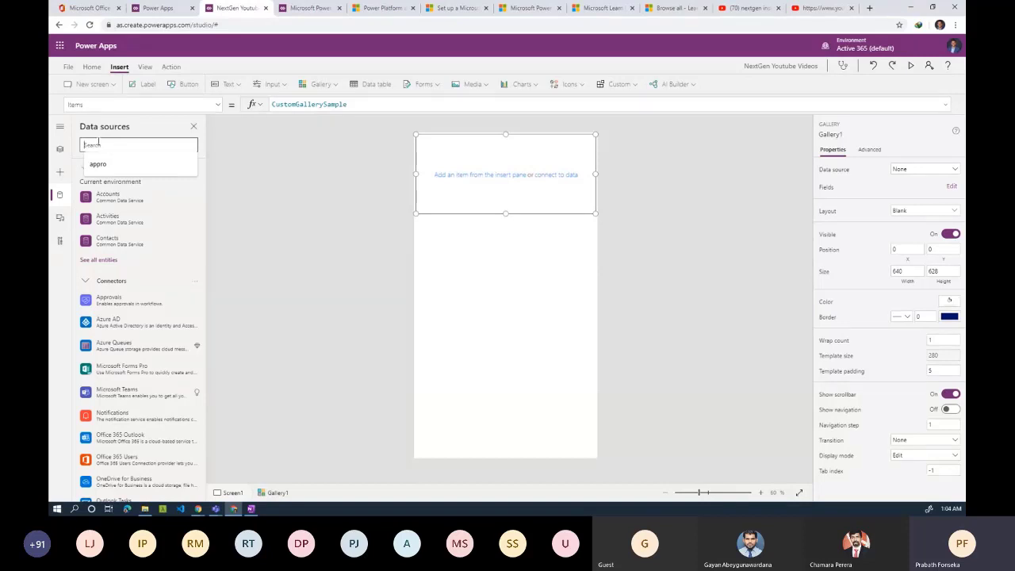
{"action": "type", "text": "rss"}
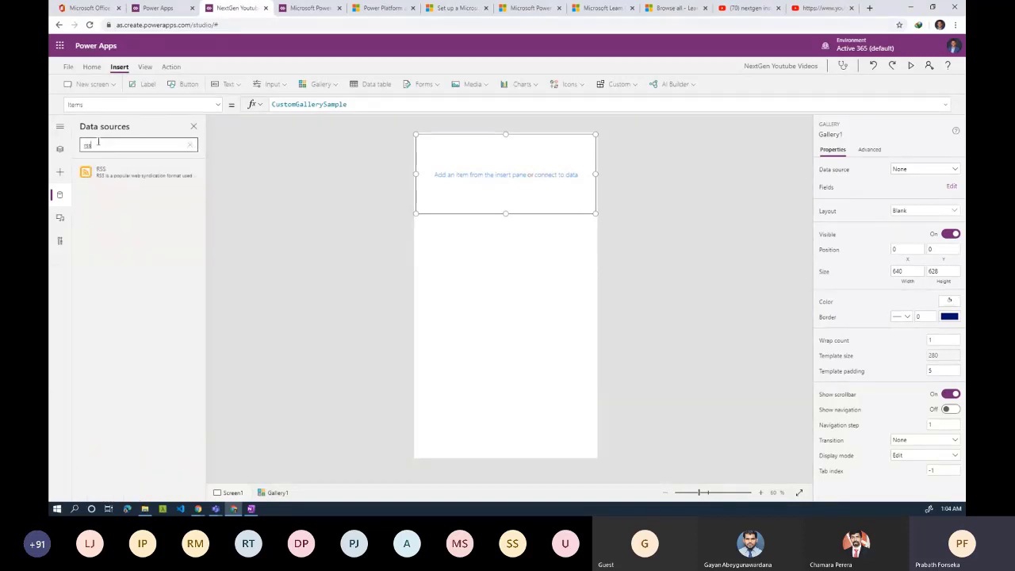
{"action": "left_click", "coordinate": [93, 173]}
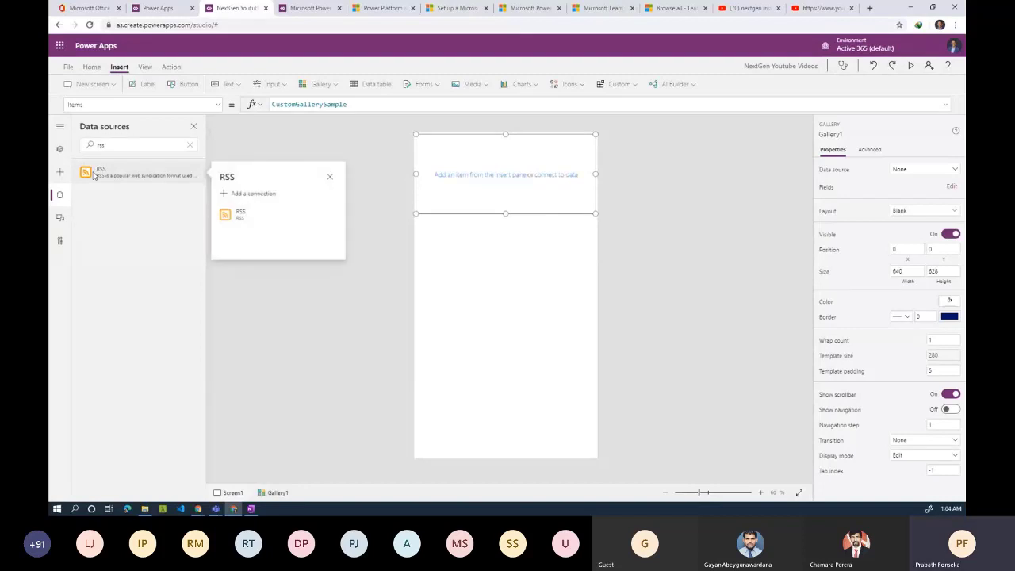
{"action": "left_click", "coordinate": [257, 215]}
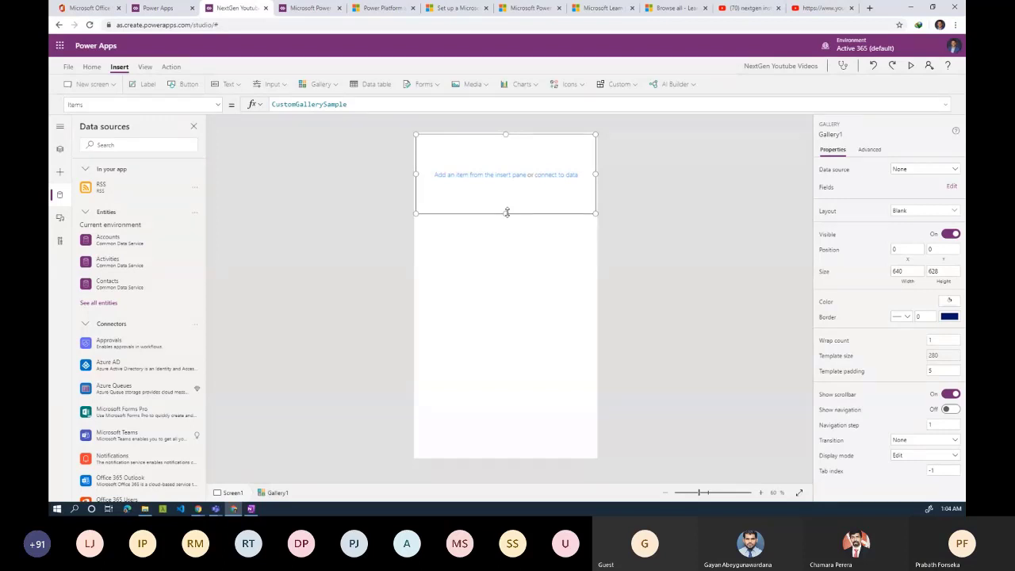
Enlarge the gallery's item template to a height of about 623
{"action": "left_click_drag", "start_coordinate": [507, 212], "coordinate": [507, 247]}
{"action": "mouse_move", "coordinate": [132, 188]}
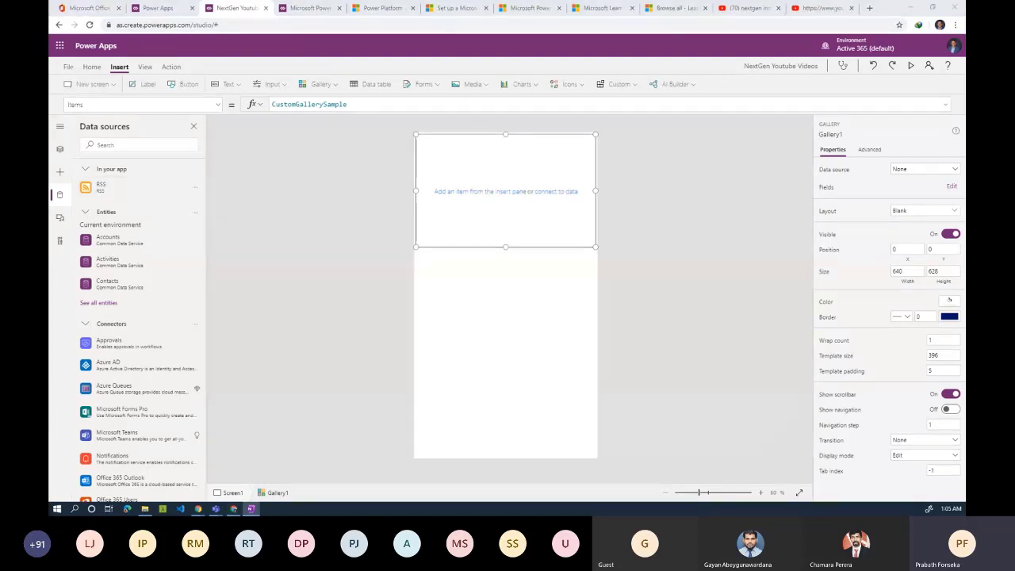
{"action": "left_click", "coordinate": [512, 172]}
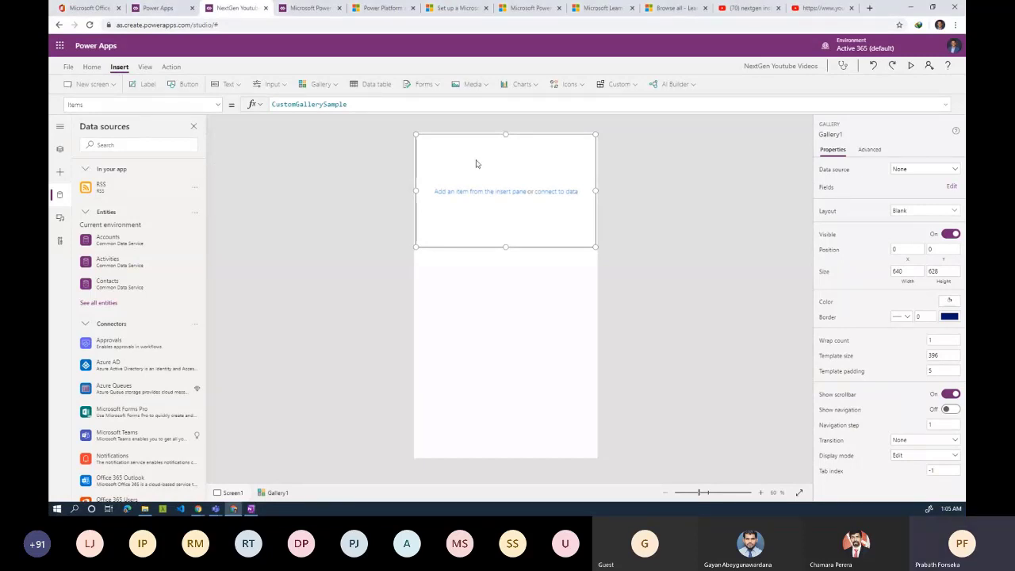
{"action": "left_click_drag", "start_coordinate": [493, 247], "coordinate": [492, 302]}
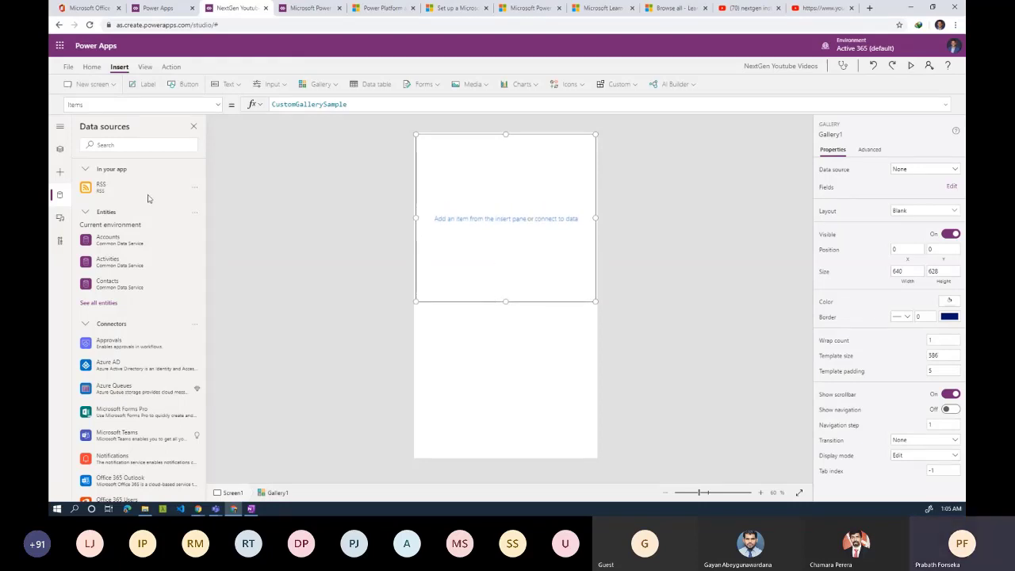
{"action": "left_click", "coordinate": [61, 152]}
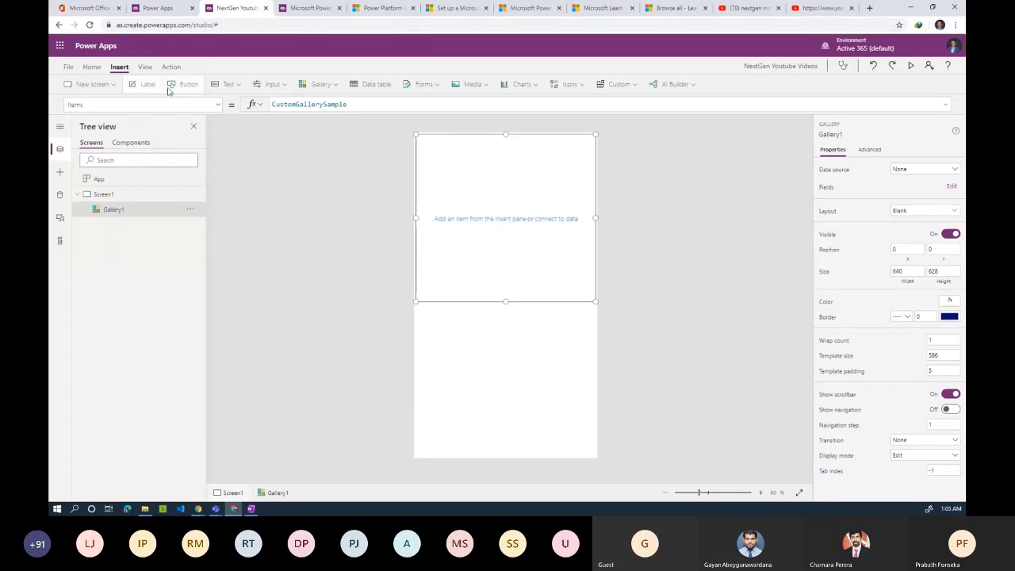
{"action": "left_click_drag", "start_coordinate": [506, 299], "coordinate": [505, 313]}
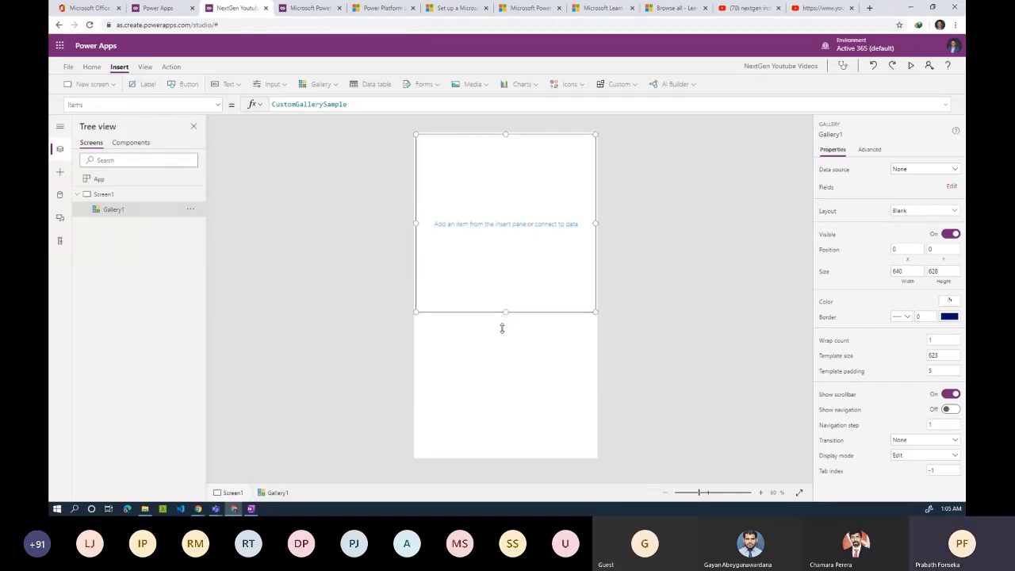
Add a text label inside the gallery template, and delete both the label and the gallery
{"action": "left_click", "coordinate": [489, 233]}
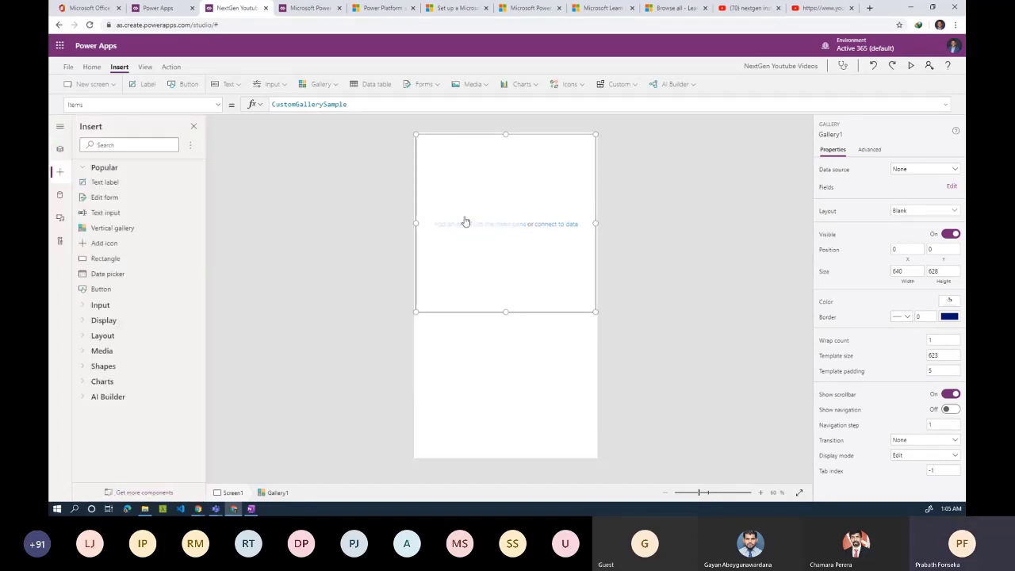
{"action": "left_click", "coordinate": [117, 183]}
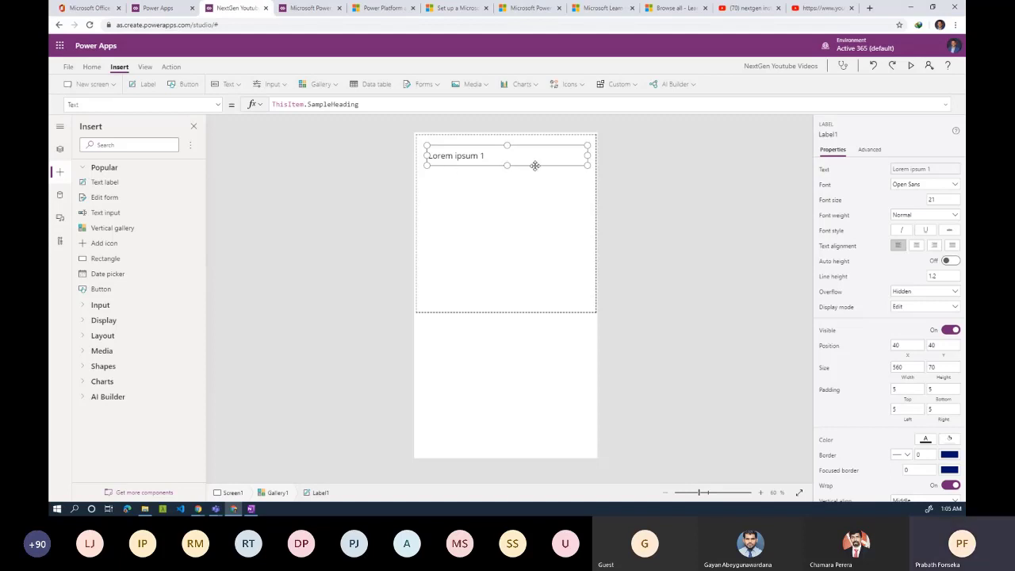
{"action": "key", "text": "Delete"}
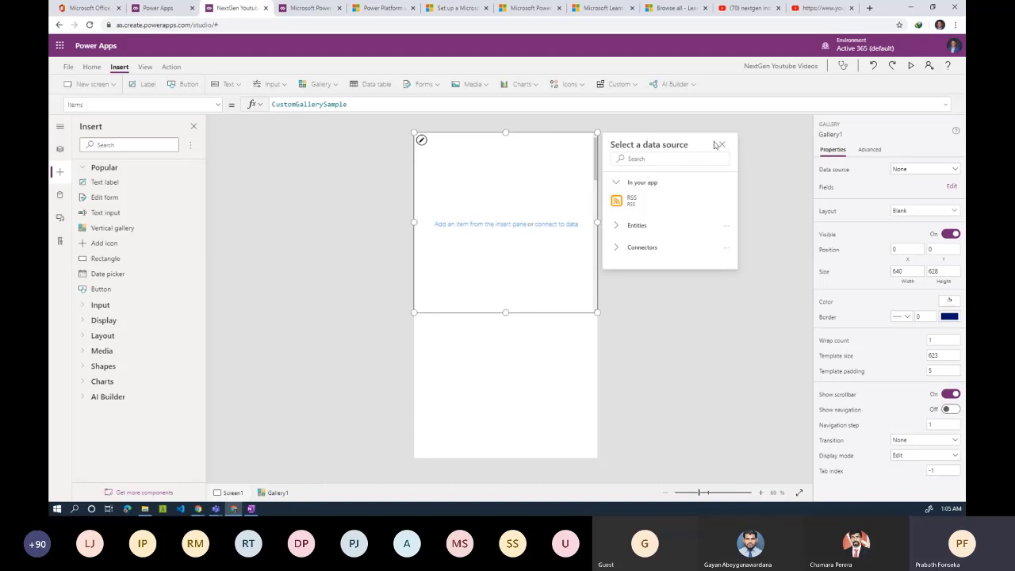
{"action": "left_click", "coordinate": [720, 145]}
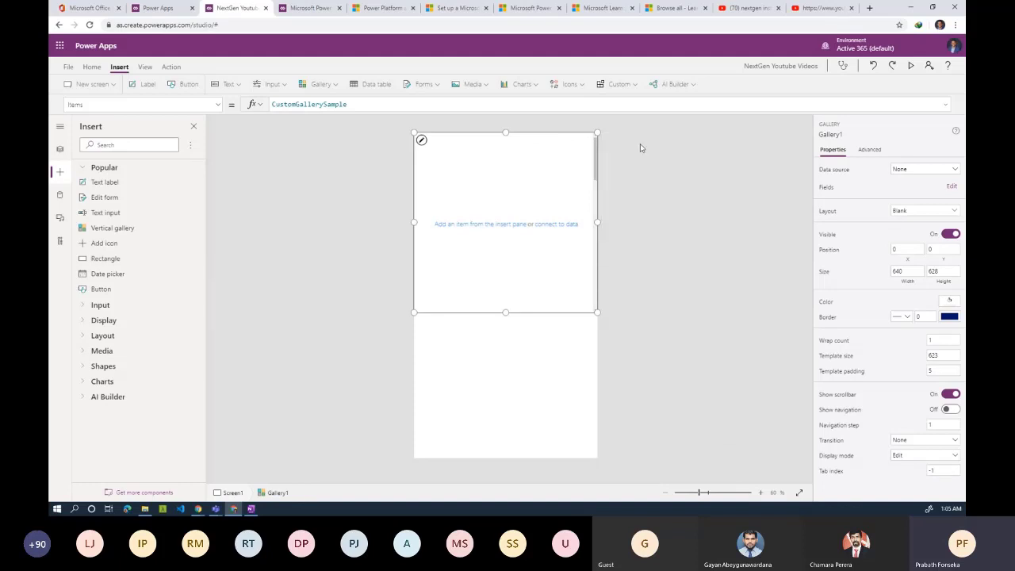
{"action": "left_click", "coordinate": [588, 149]}
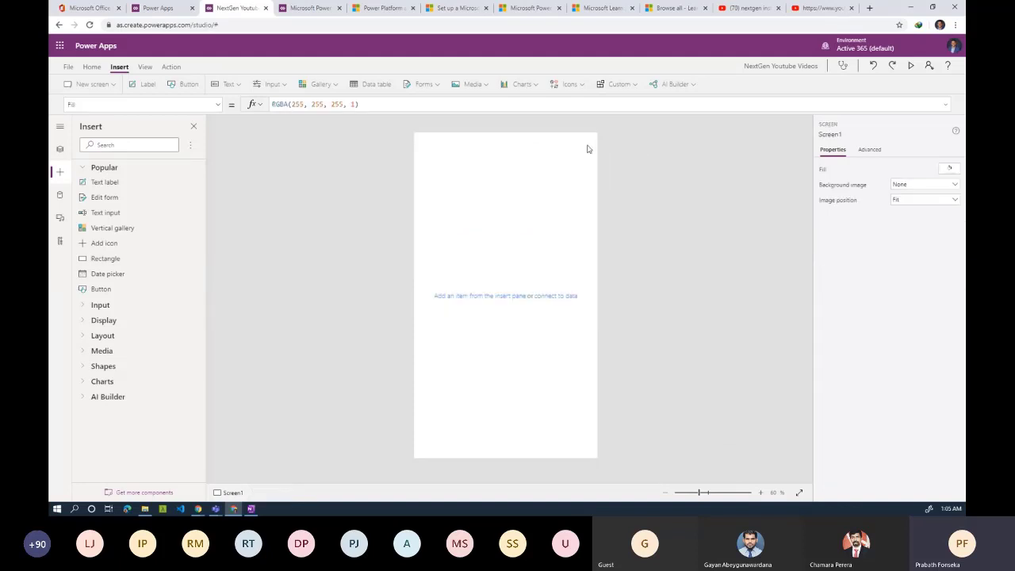
Insert a blank flexible height gallery on Screen1 and choose RSS as its data source
{"action": "left_click", "coordinate": [336, 88]}
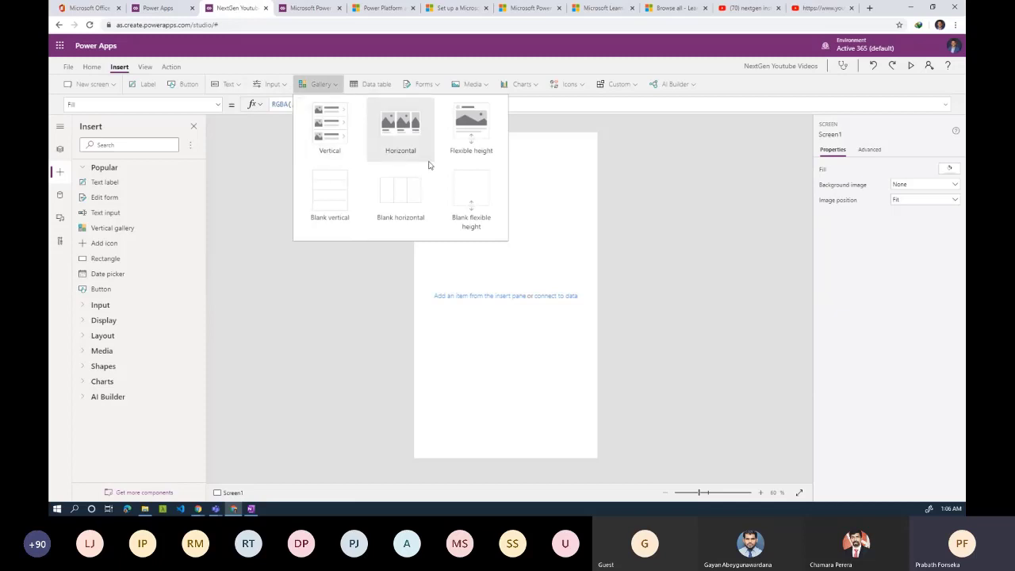
{"action": "left_click", "coordinate": [476, 183]}
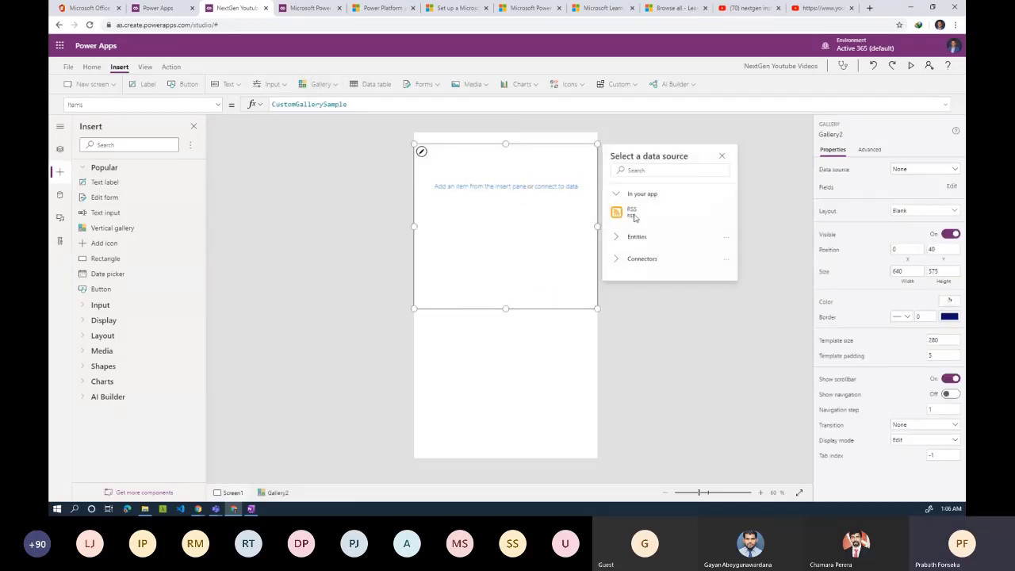
{"action": "left_click", "coordinate": [633, 213]}
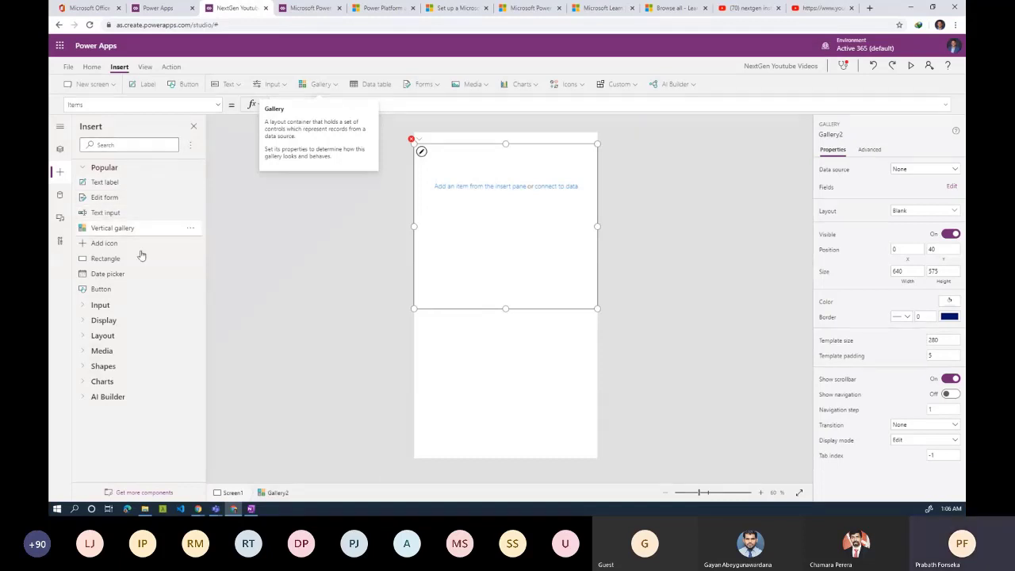
Look through the available controls in the Input, Display, Layout, Shapes and Charts categories
{"action": "left_click", "coordinate": [85, 306]}
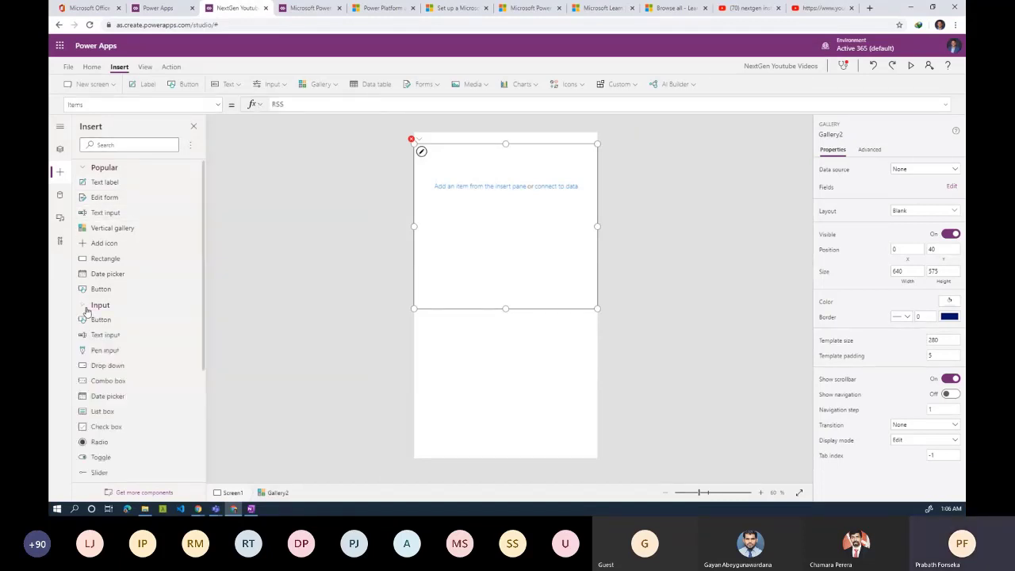
{"action": "left_click", "coordinate": [86, 306]}
{"action": "left_click", "coordinate": [86, 322]}
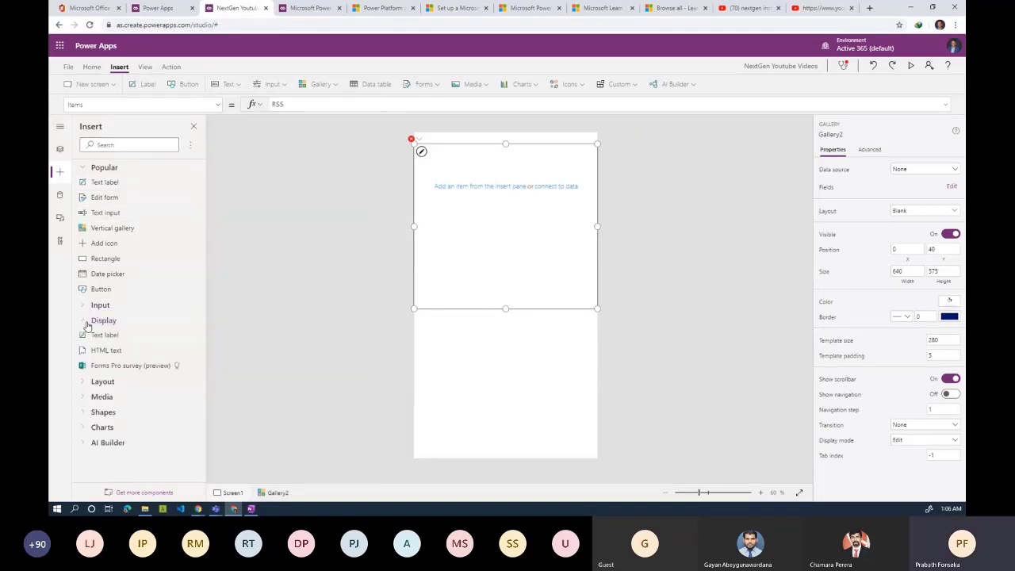
{"action": "left_click", "coordinate": [87, 321]}
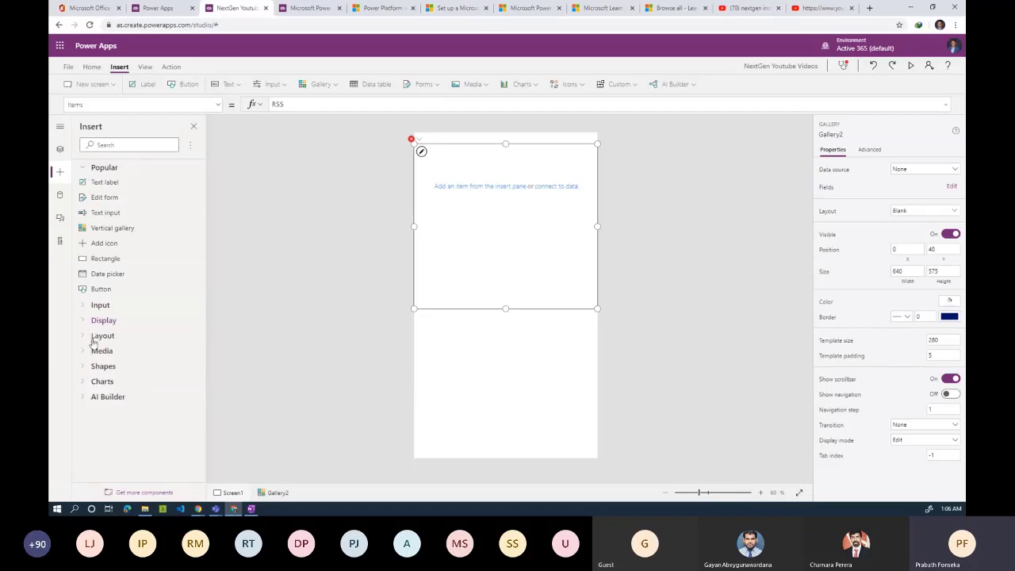
{"action": "left_click", "coordinate": [86, 336]}
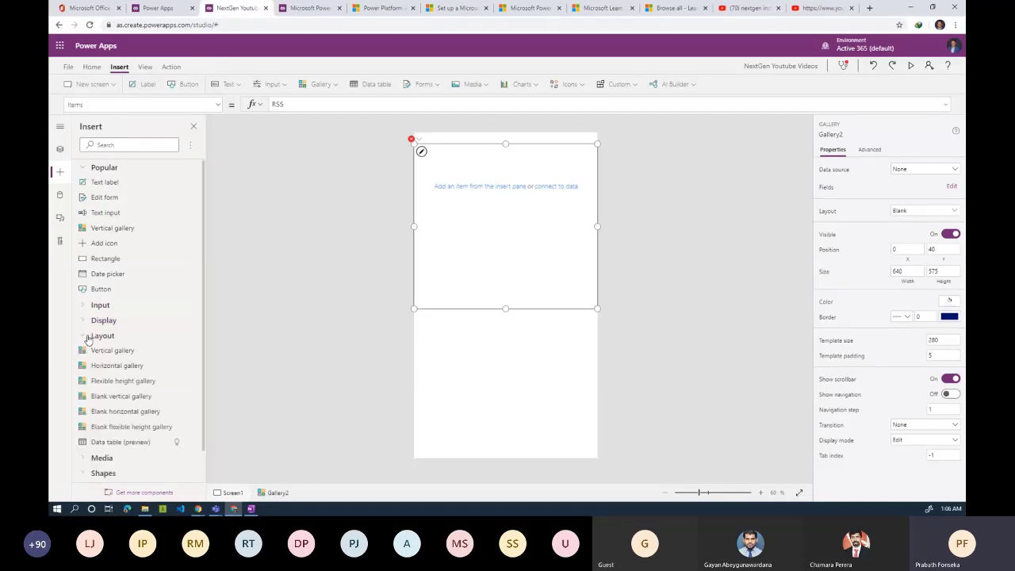
{"action": "left_click", "coordinate": [88, 338]}
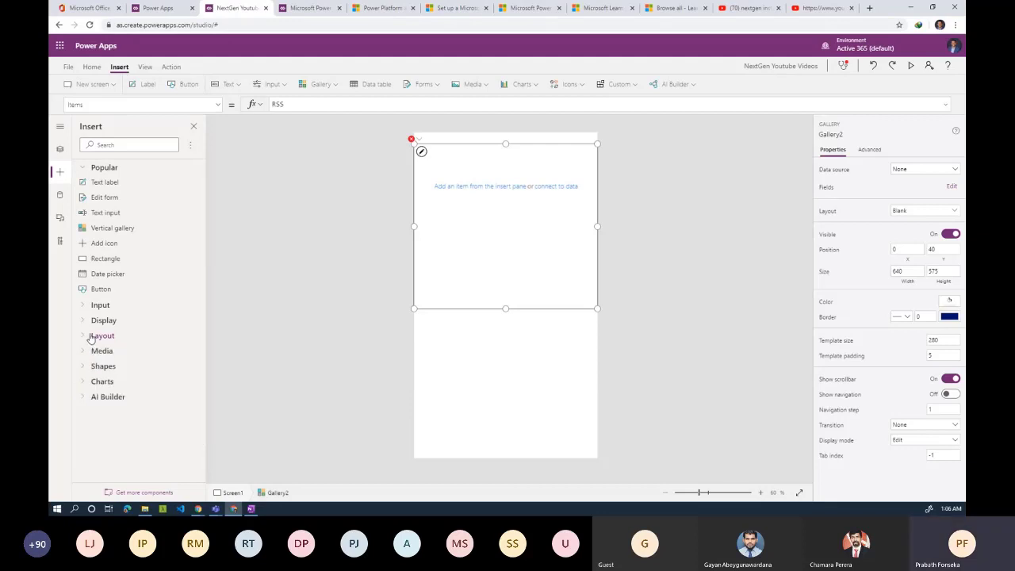
{"action": "left_click", "coordinate": [92, 368]}
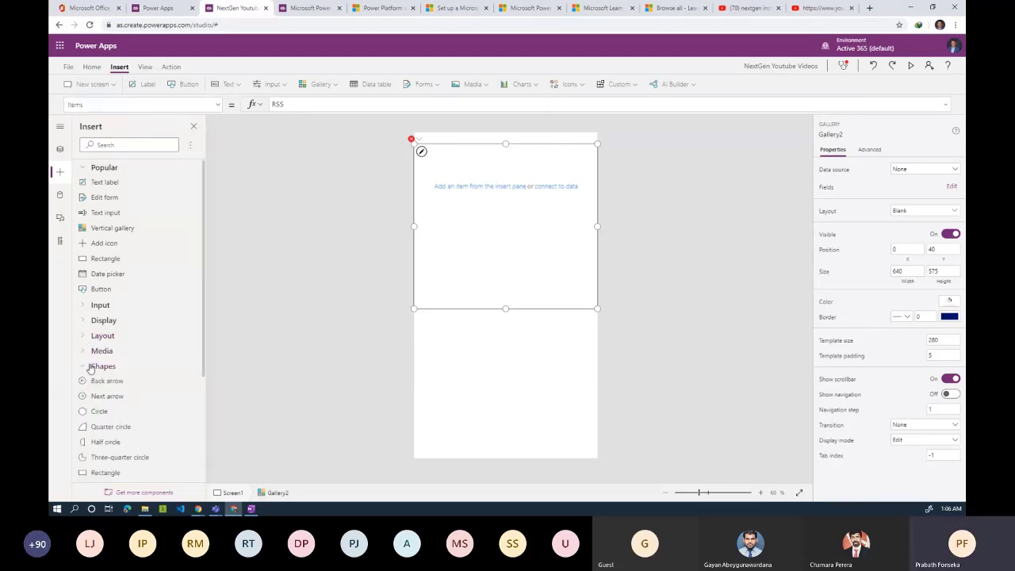
{"action": "left_click", "coordinate": [91, 367]}
{"action": "left_click", "coordinate": [89, 384]}
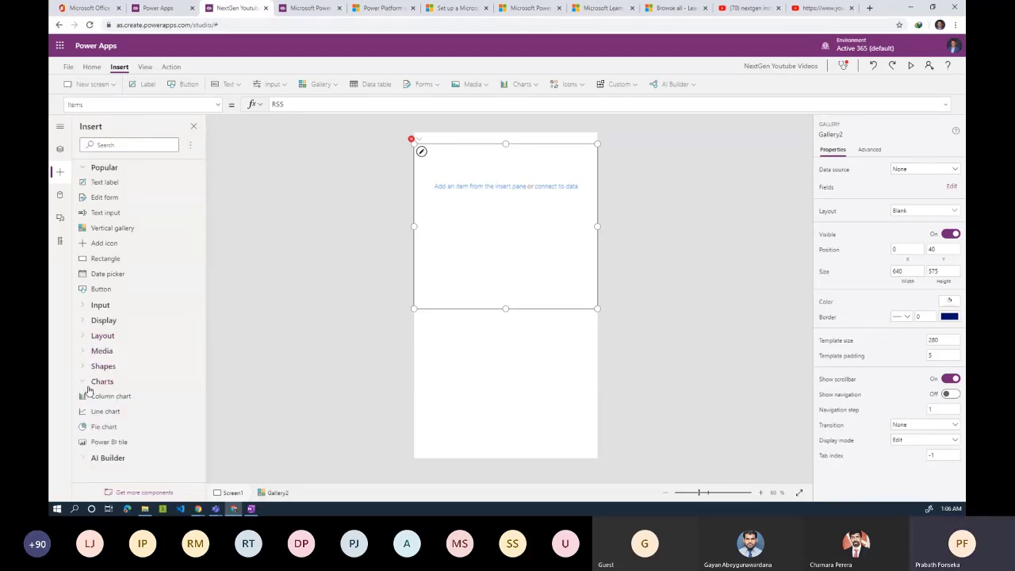
{"action": "left_click", "coordinate": [88, 384]}
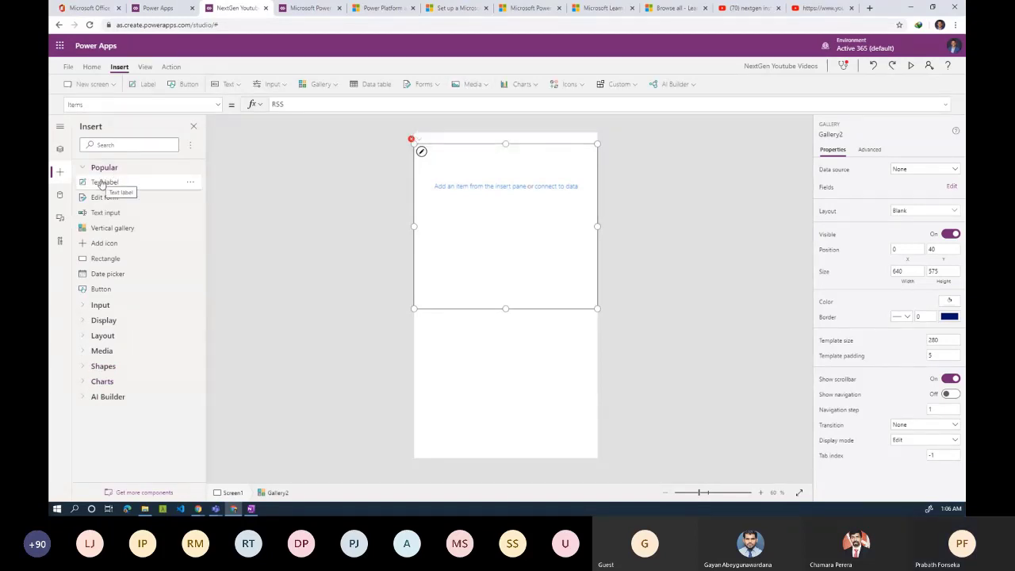
Begin the gallery's Items formula with RSS.ListFeedItems( and copy the YouTube channel feed's URL from its browser tab
{"action": "left_click", "coordinate": [311, 106]}
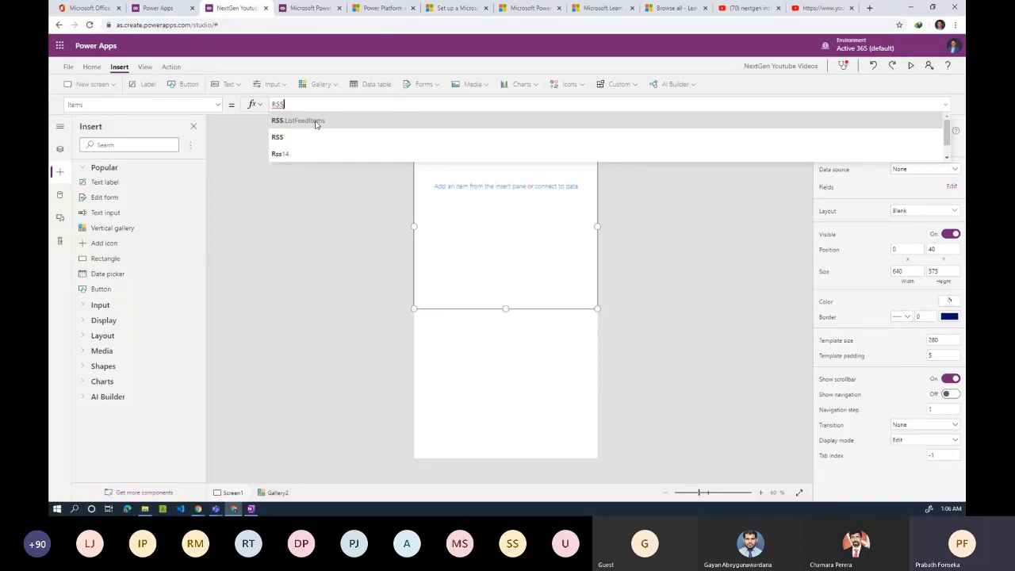
{"action": "left_click", "coordinate": [315, 121]}
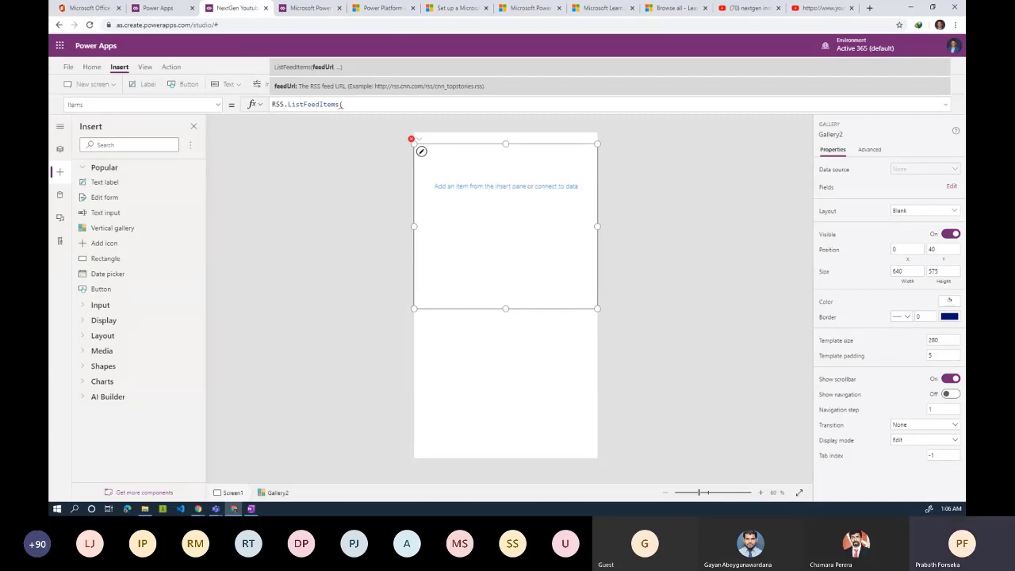
{"action": "left_click", "coordinate": [825, 8]}
{"action": "left_click", "coordinate": [391, 24]}
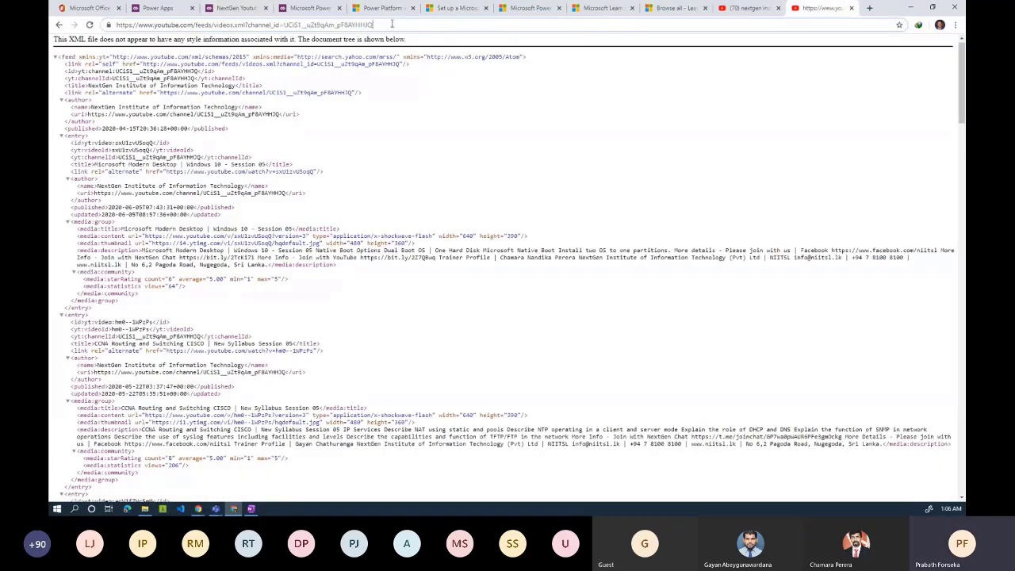
{"action": "left_click_drag", "start_coordinate": [391, 24], "coordinate": [101, 25]}
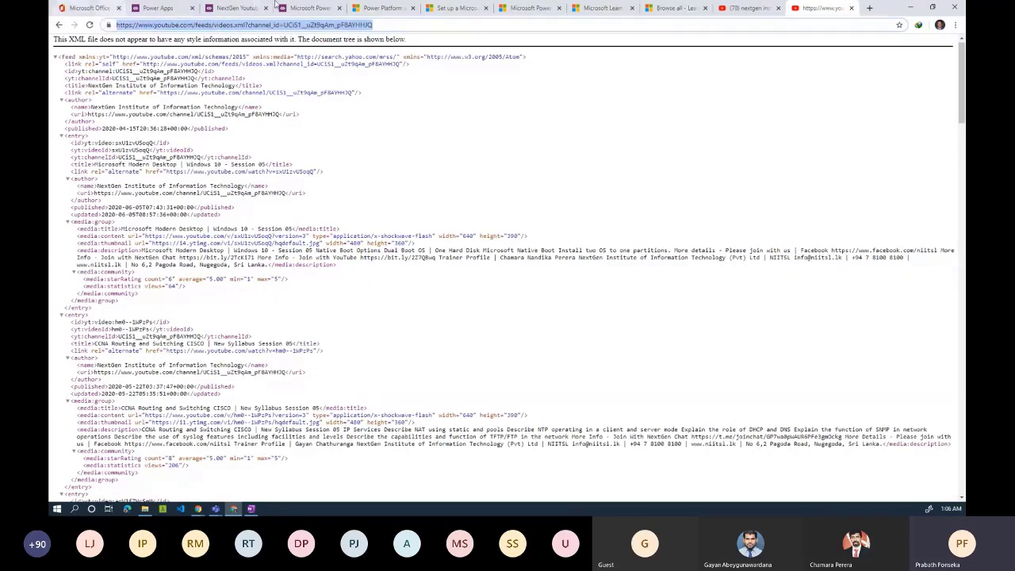
Return to the app and complete the RSS.ListFeedItems formula with the copied channel feed URL in quotes and a closing parenthesis
{"action": "left_click", "coordinate": [163, 8]}
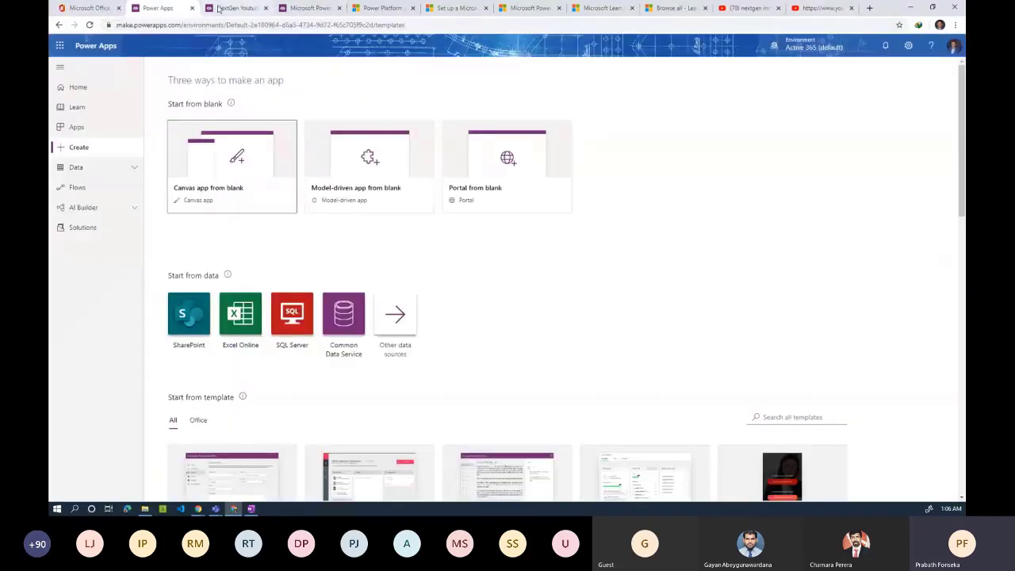
{"action": "left_click", "coordinate": [222, 8]}
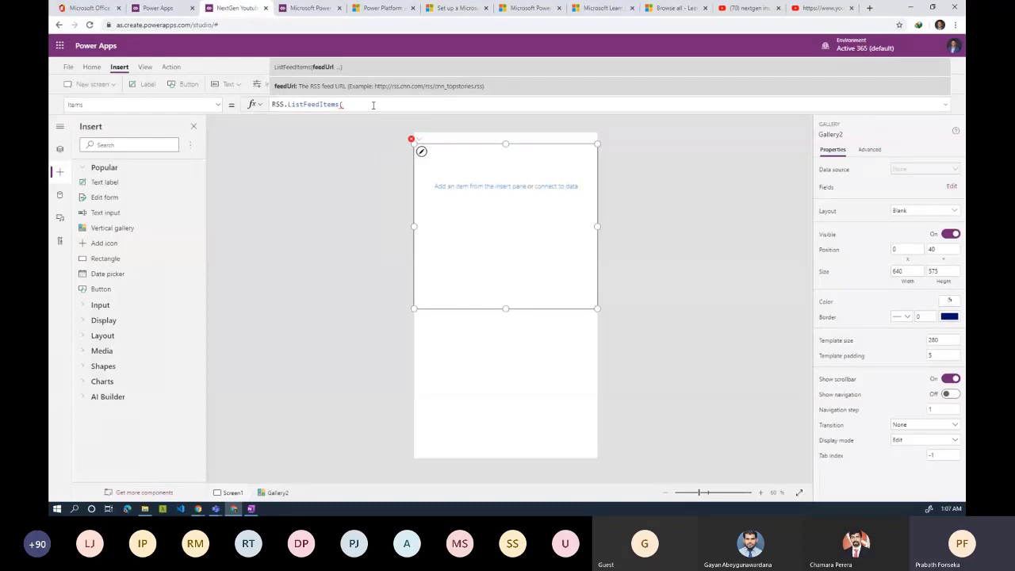
{"action": "type", "text": "\""}
{"action": "type", "text": "https://www.youtube.com/feeds/videos.xml?channel_id=UC1S1__uZt9qAm_pF8AYHHJQ"}
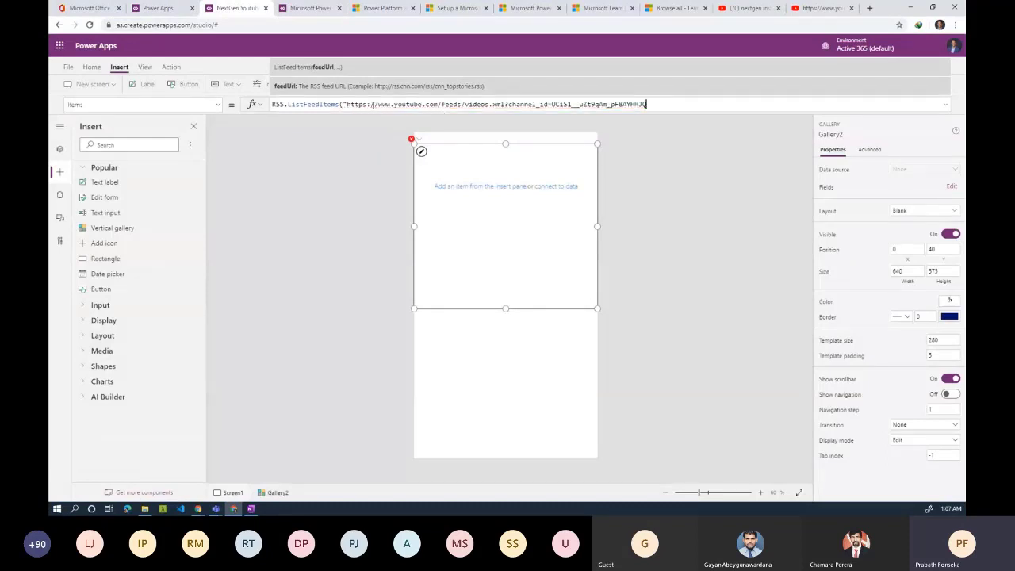
{"action": "type", "text": "\""}
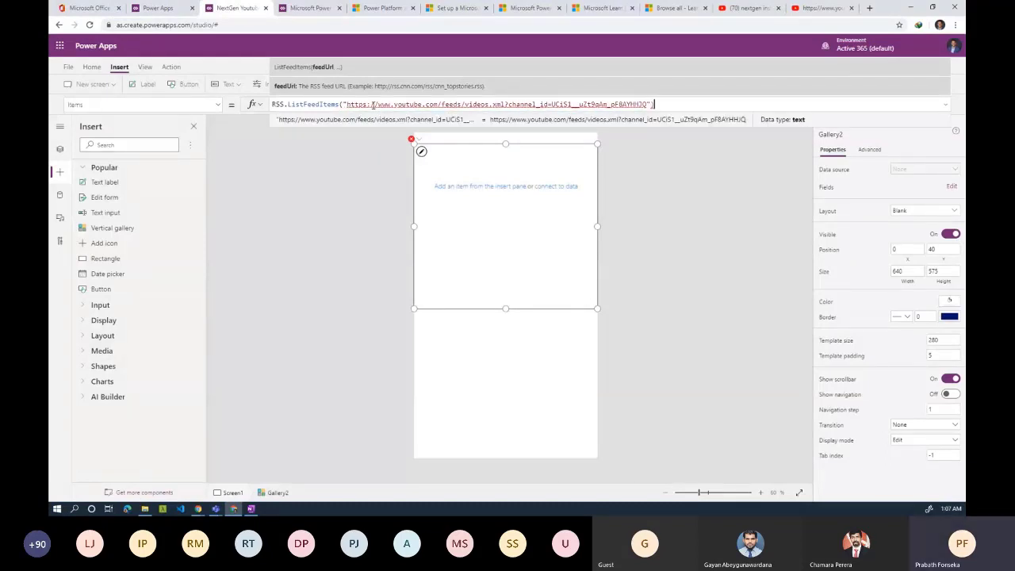
{"action": "type", "text": ")"}
Examine the rows and columns of the table returned by the gallery's Items formula, and close the result preview
{"action": "left_click", "coordinate": [373, 105]}
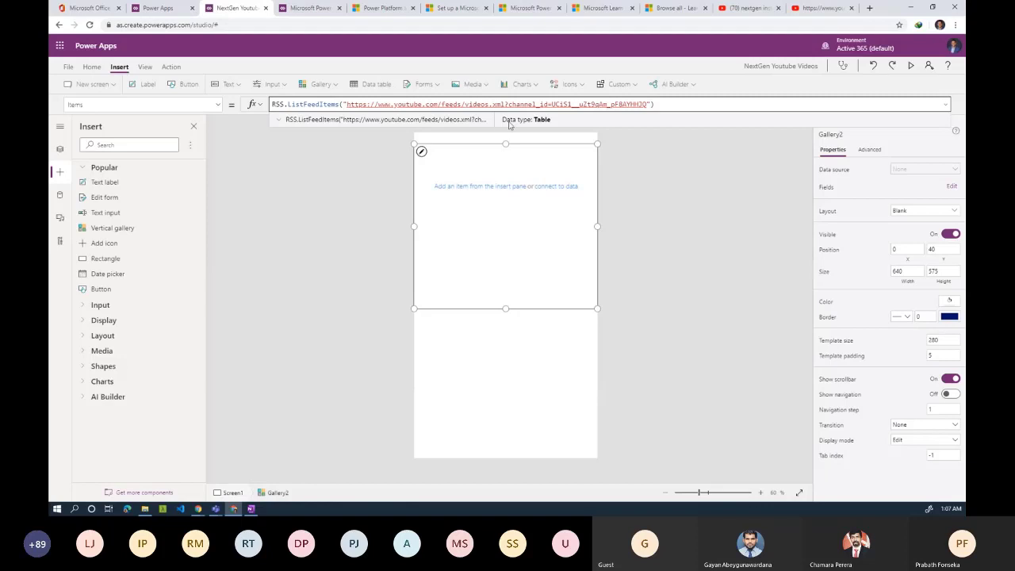
{"action": "left_click", "coordinate": [574, 124]}
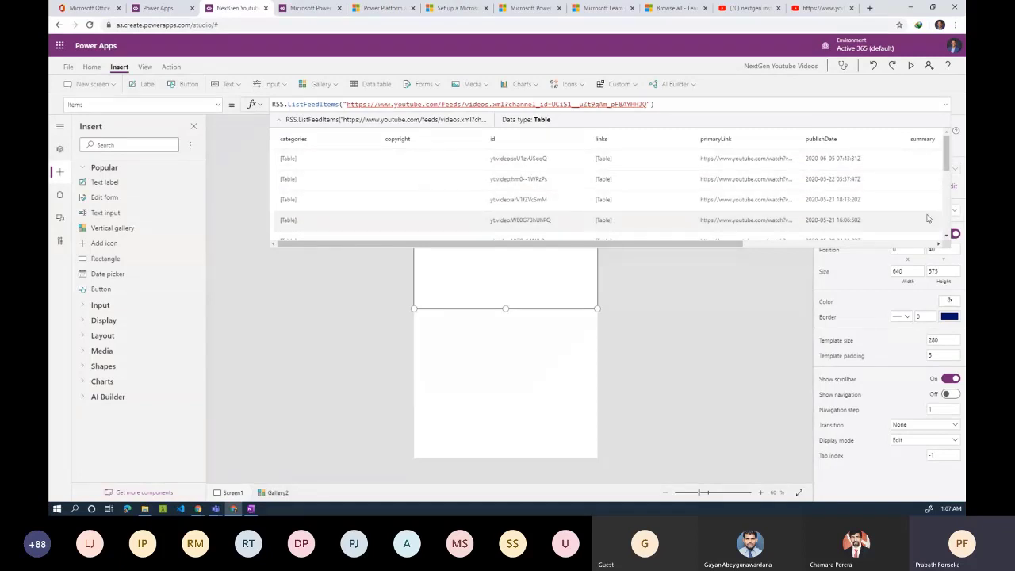
{"action": "mouse_move", "coordinate": [949, 165]}
{"action": "left_mouse_down"}
{"action": "mouse_move", "coordinate": [945, 187]}
{"action": "mouse_move", "coordinate": [944, 168]}
{"action": "left_mouse_up"}
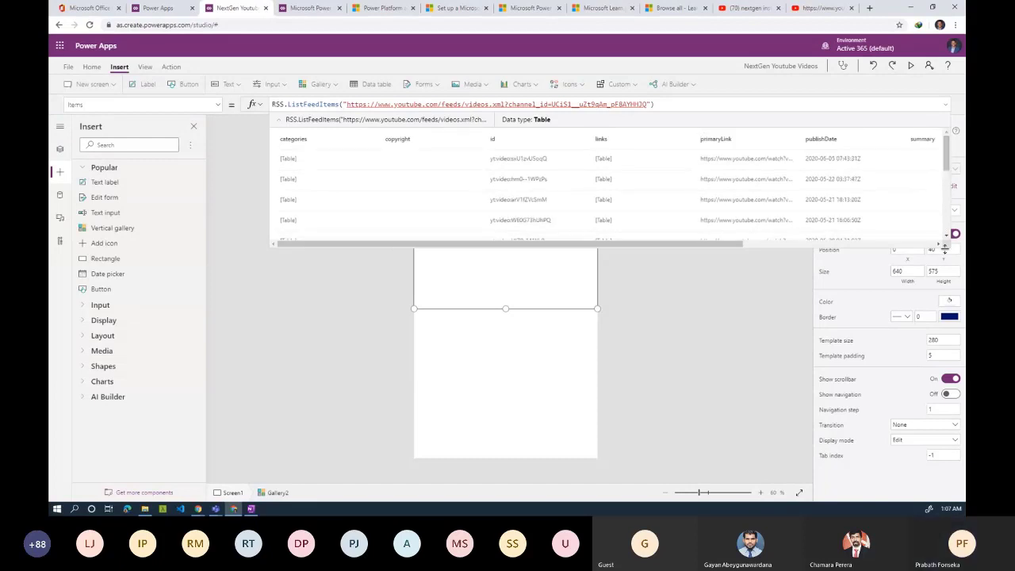
{"action": "left_click", "coordinate": [946, 107]}
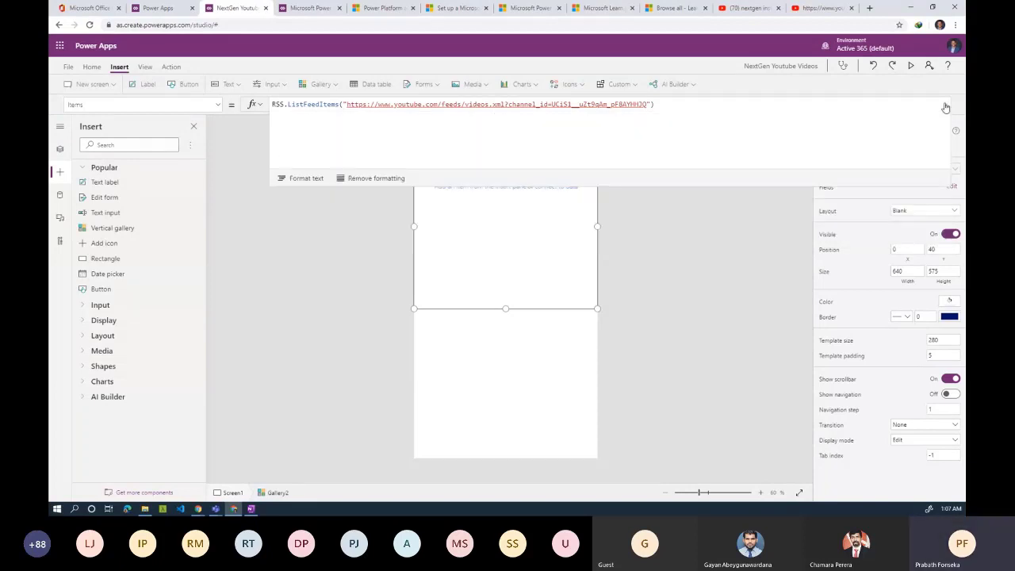
{"action": "left_click", "coordinate": [945, 107]}
{"action": "left_click", "coordinate": [665, 105]}
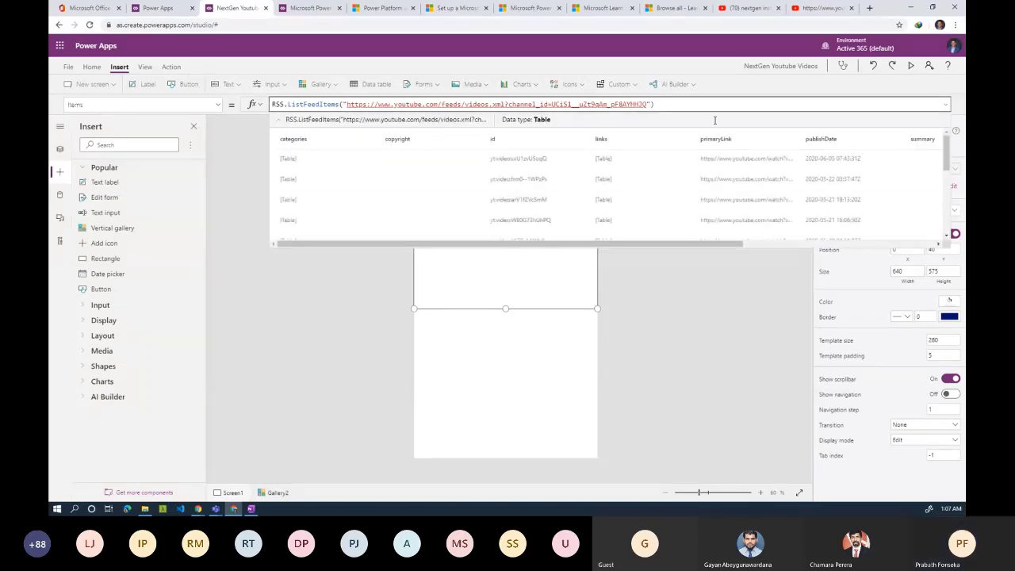
{"action": "left_click_drag", "start_coordinate": [841, 249], "coordinate": [825, 182]}
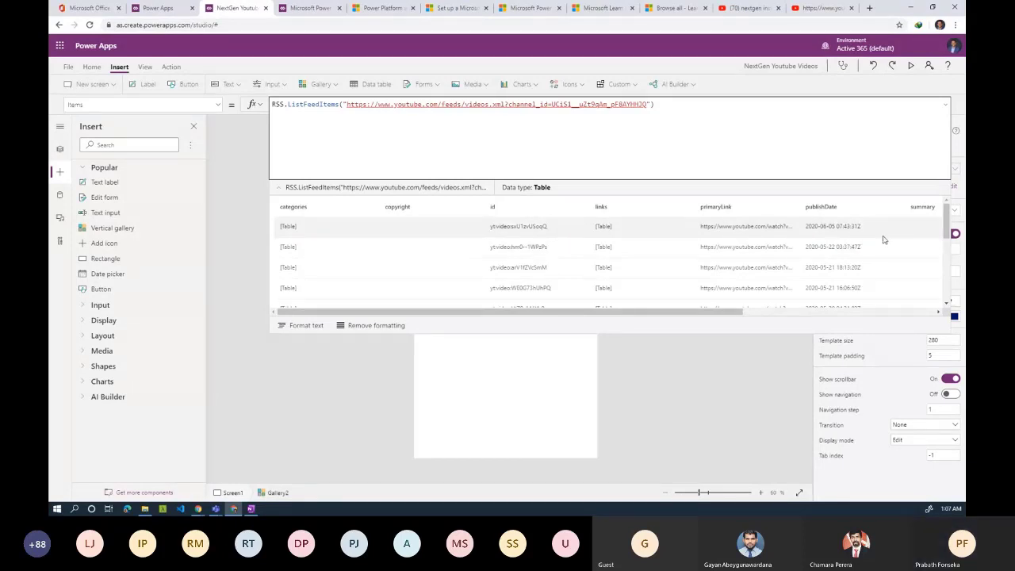
{"action": "mouse_move", "coordinate": [946, 219]}
{"action": "left_mouse_down"}
{"action": "mouse_move", "coordinate": [935, 270]}
{"action": "mouse_move", "coordinate": [941, 208]}
{"action": "left_mouse_up"}
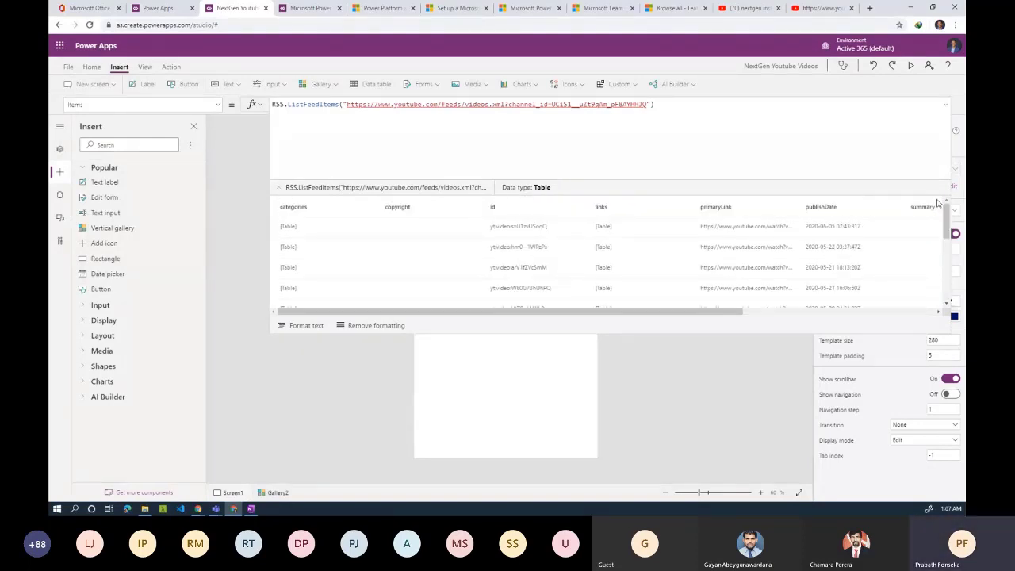
{"action": "left_click_drag", "start_coordinate": [734, 314], "coordinate": [934, 312]}
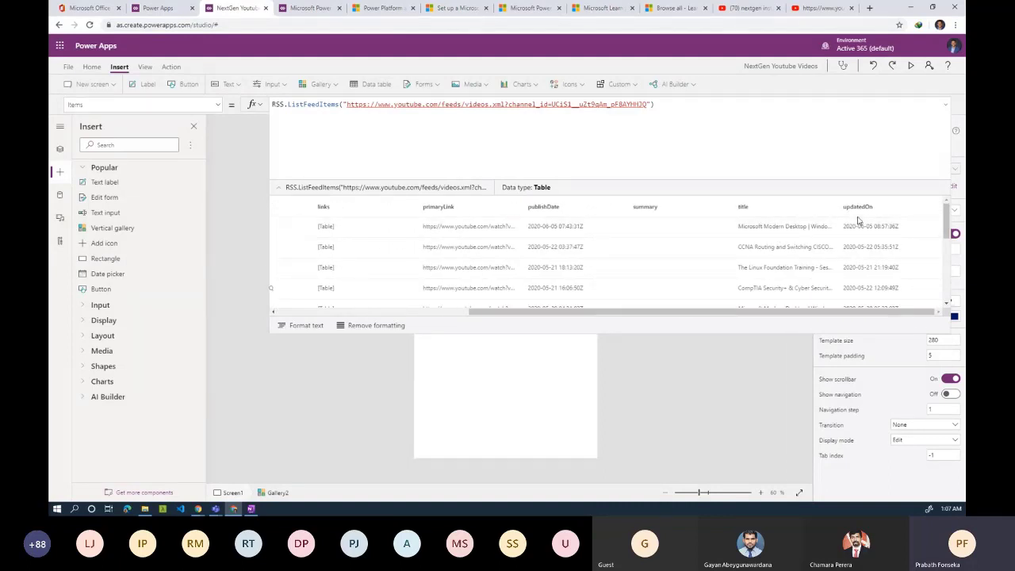
{"action": "left_click_drag", "start_coordinate": [948, 231], "coordinate": [950, 238]}
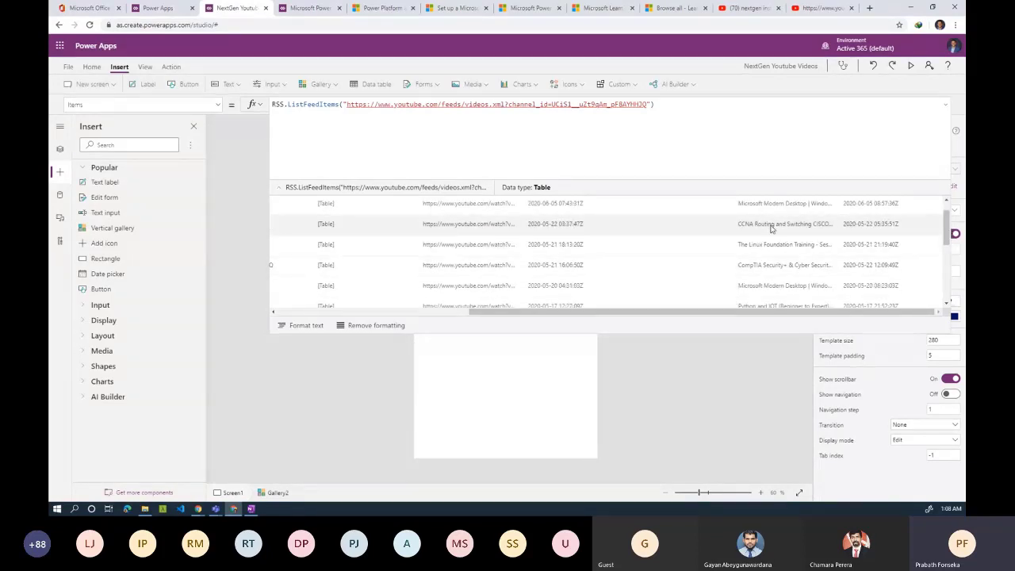
{"action": "left_click", "coordinate": [741, 365]}
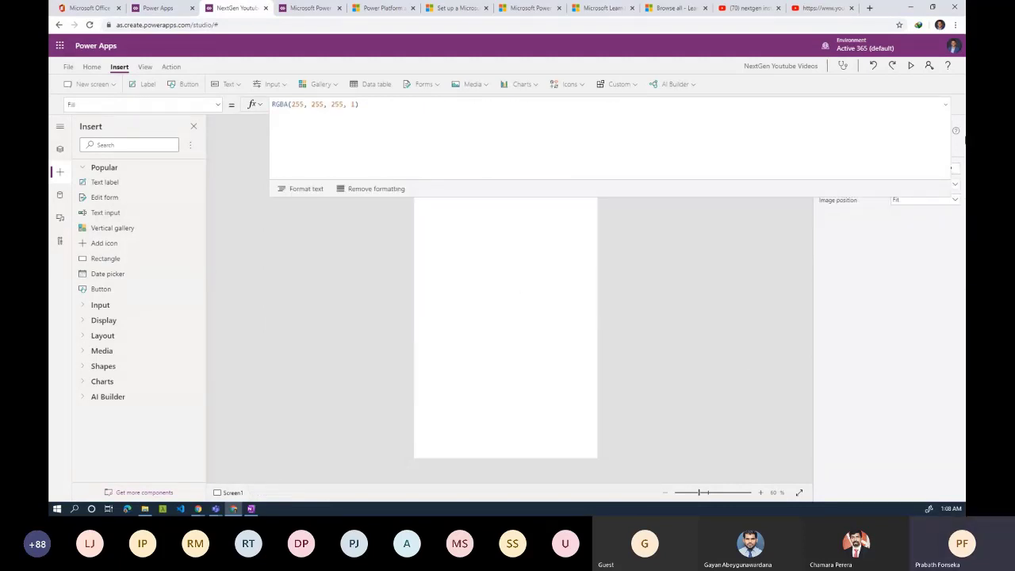
{"action": "left_click", "coordinate": [944, 106]}
Add a label inside the item template of the blank gallery
{"action": "left_click", "coordinate": [521, 171]}
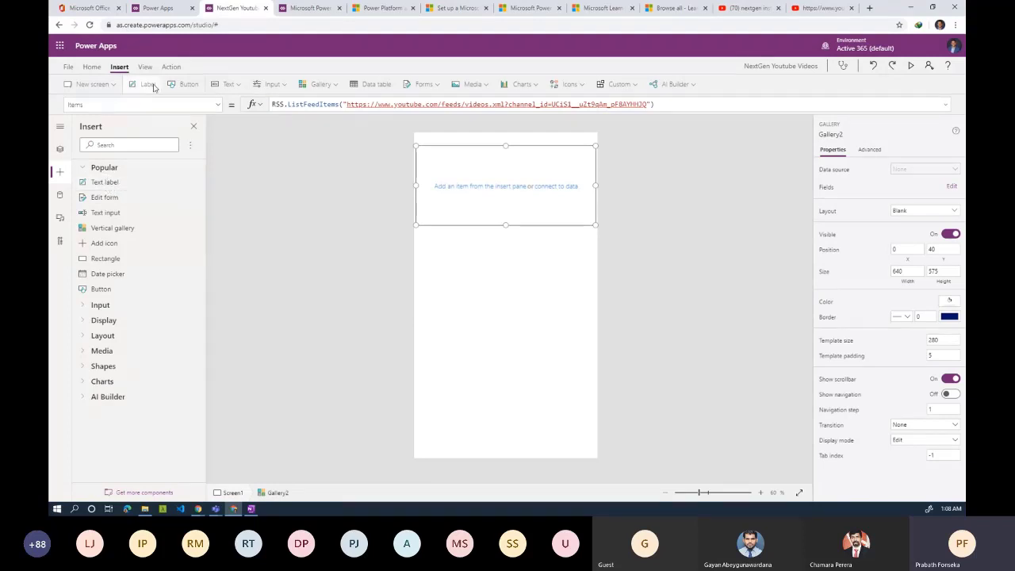
{"action": "left_click", "coordinate": [111, 84]}
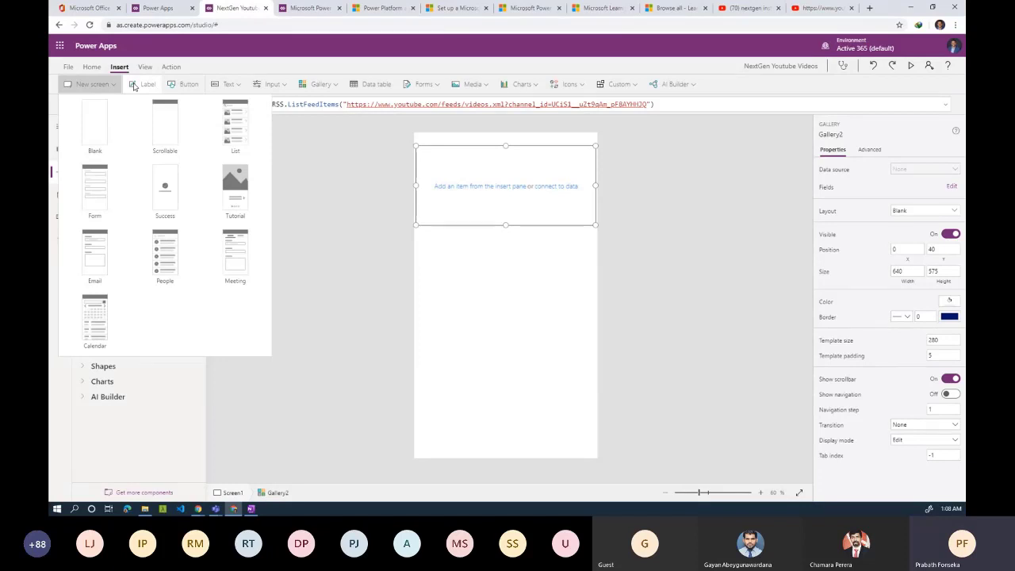
{"action": "key", "text": "Escape"}
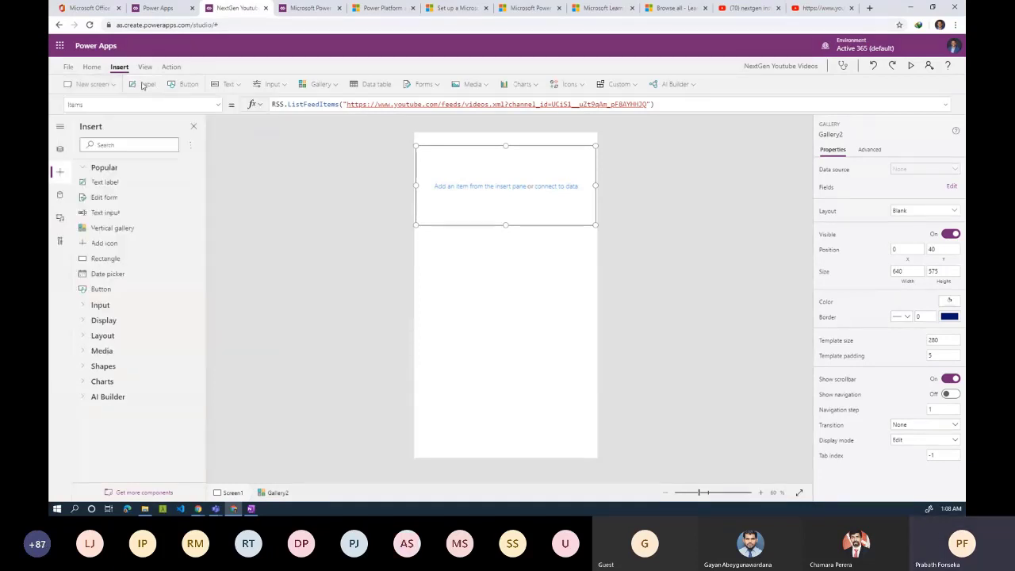
{"action": "left_click", "coordinate": [143, 84]}
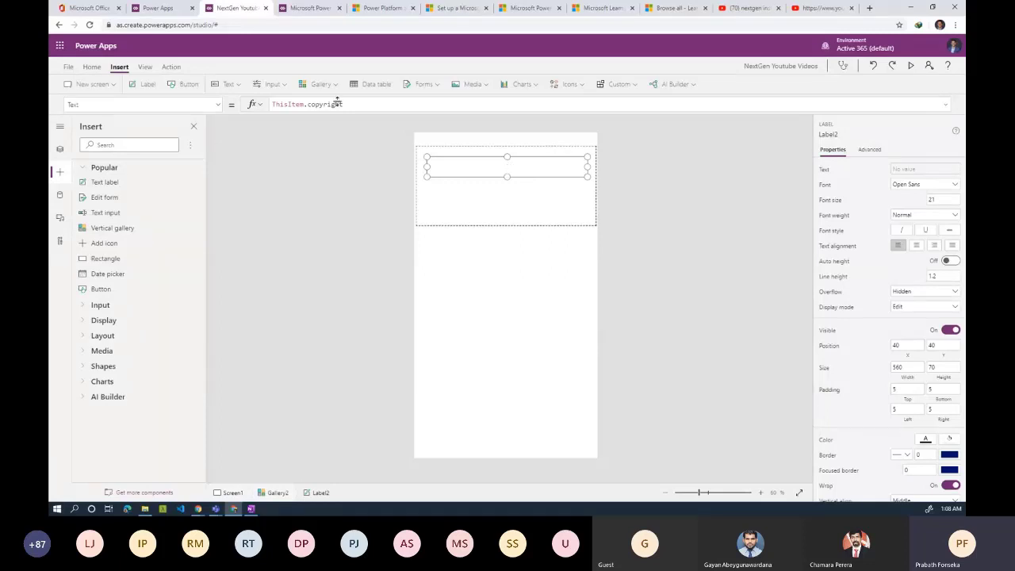
Set the new label's Text formula to ThisItem.title in place of the copyright field
{"action": "left_click", "coordinate": [306, 104]}
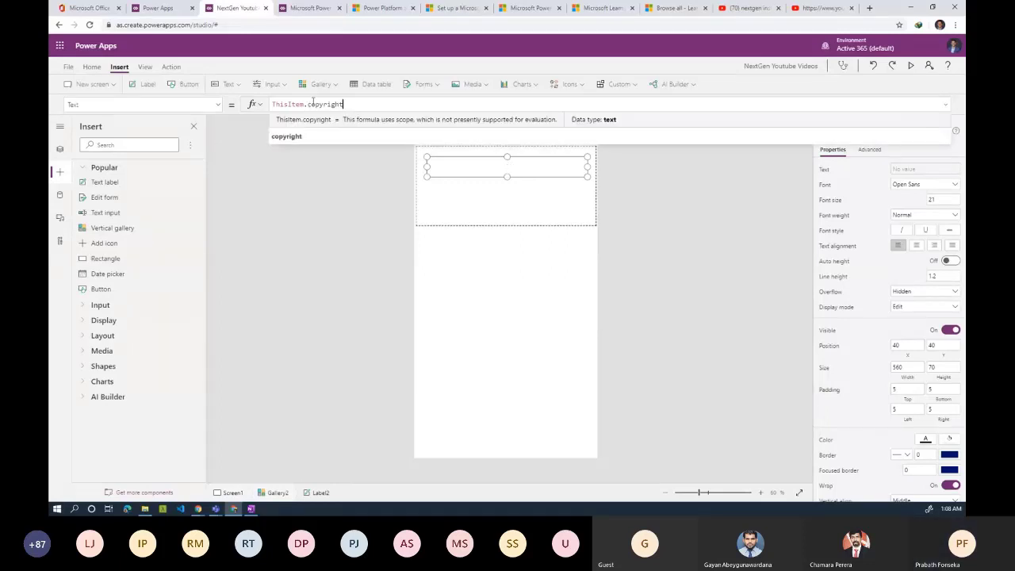
{"action": "left_click_drag", "start_coordinate": [308, 106], "coordinate": [405, 106]}
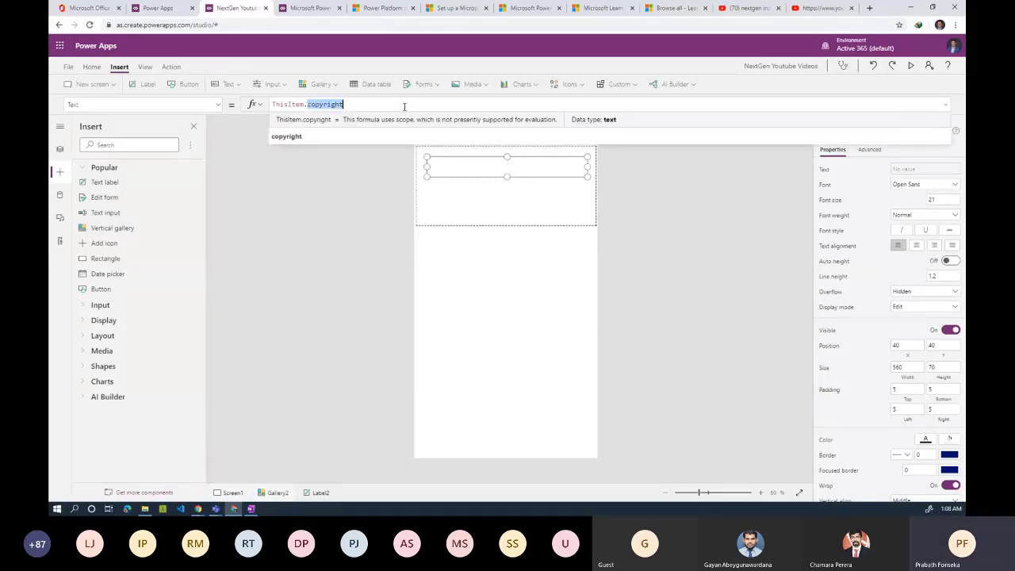
{"action": "key", "text": "BackSpace"}
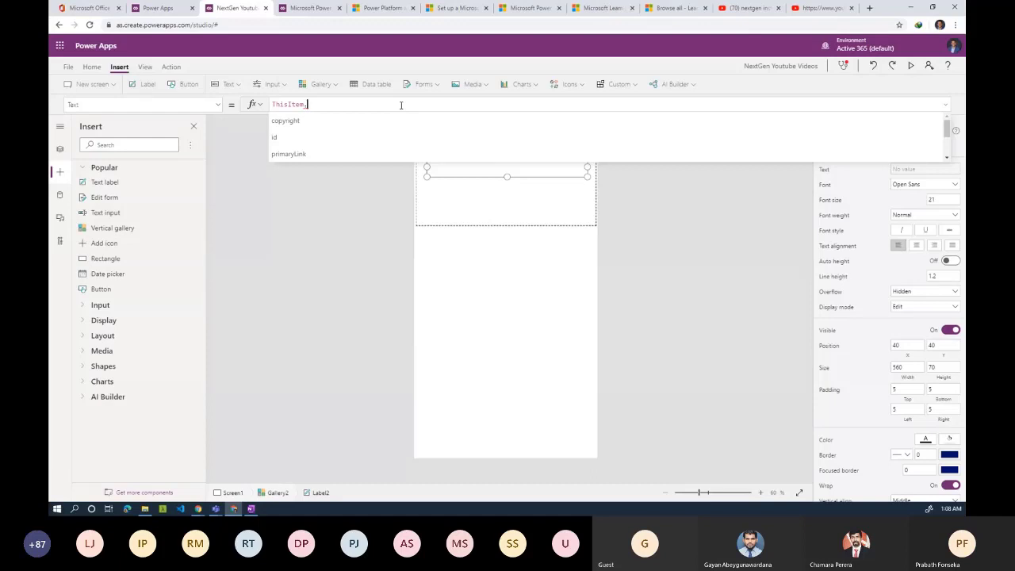
{"action": "type", "text": "Ti"}
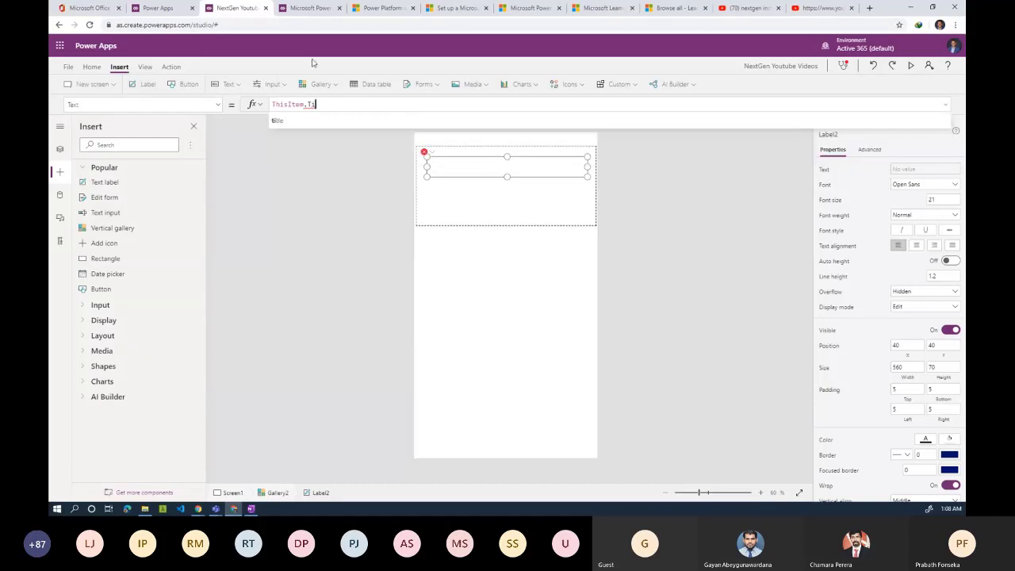
{"action": "left_click", "coordinate": [292, 120]}
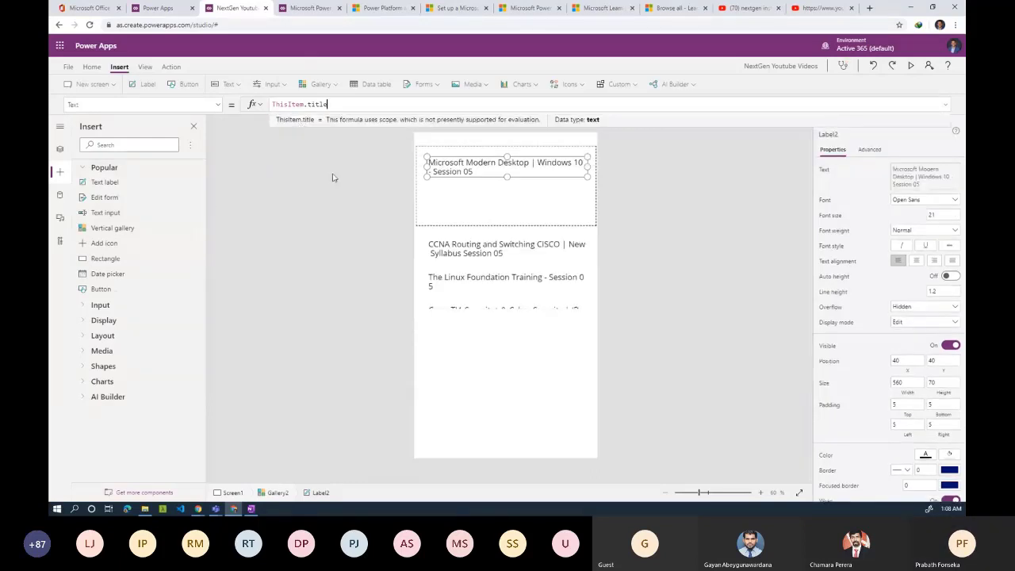
Stretch the gallery to fill the whole screen, at position 0, 0 with a height of about 1134
{"action": "left_click", "coordinate": [535, 308]}
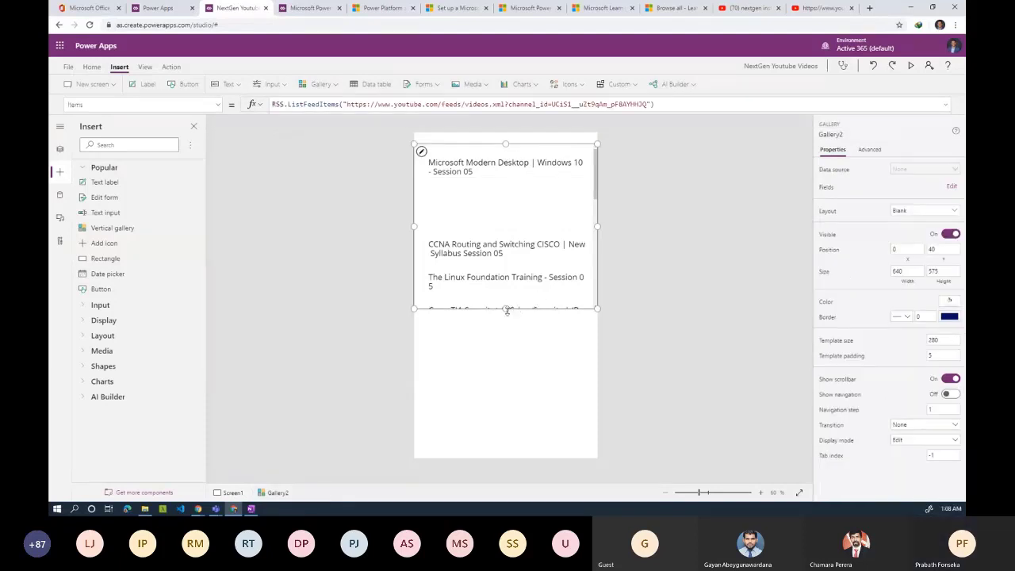
{"action": "left_click_drag", "start_coordinate": [507, 309], "coordinate": [499, 460]}
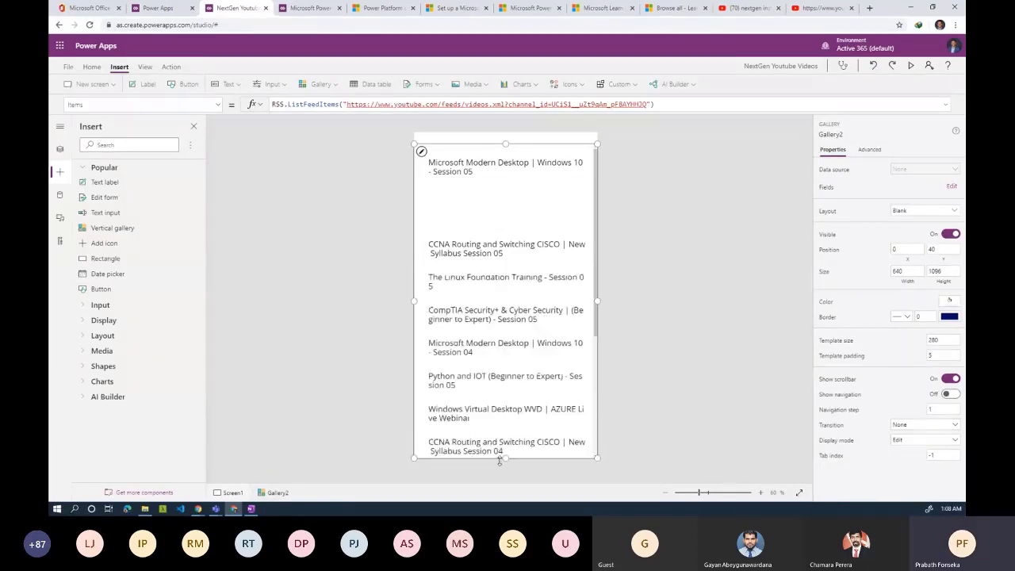
{"action": "left_click_drag", "start_coordinate": [506, 146], "coordinate": [506, 135]}
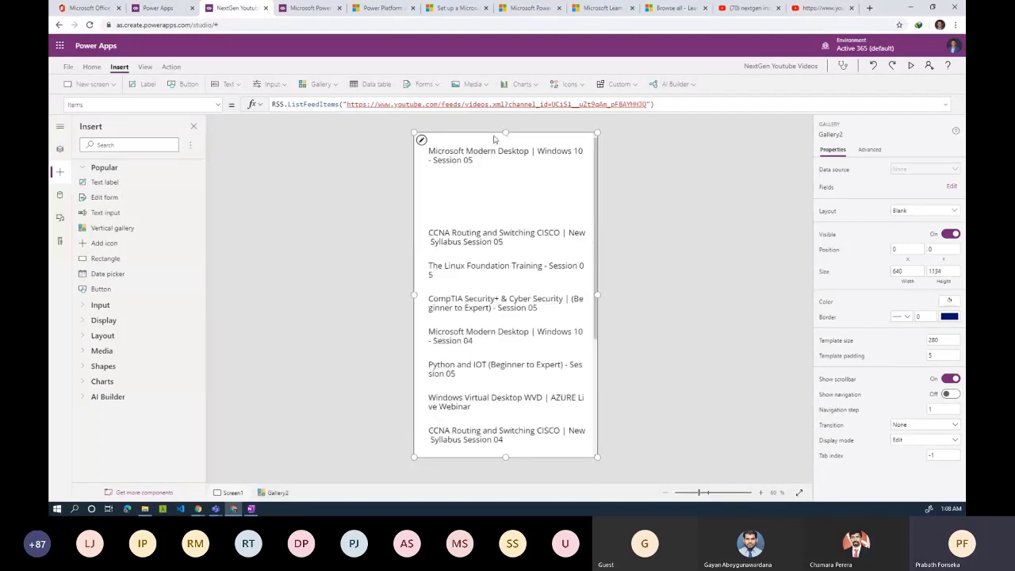
Add a second label directly below the title in the gallery template and set its Text formula to ThisItem.publishDate
{"action": "left_click", "coordinate": [474, 161]}
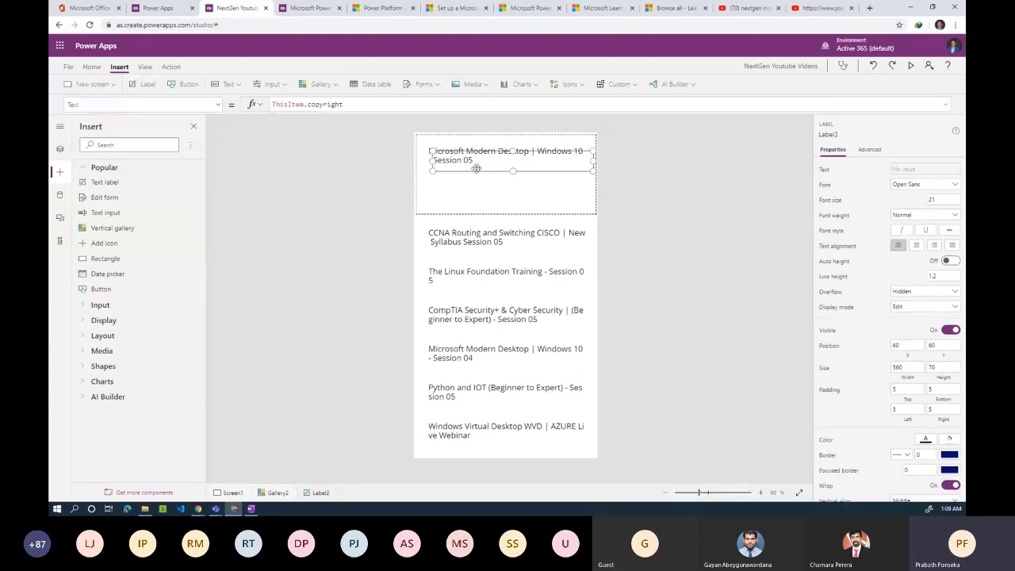
{"action": "left_click_drag", "start_coordinate": [470, 168], "coordinate": [470, 185]}
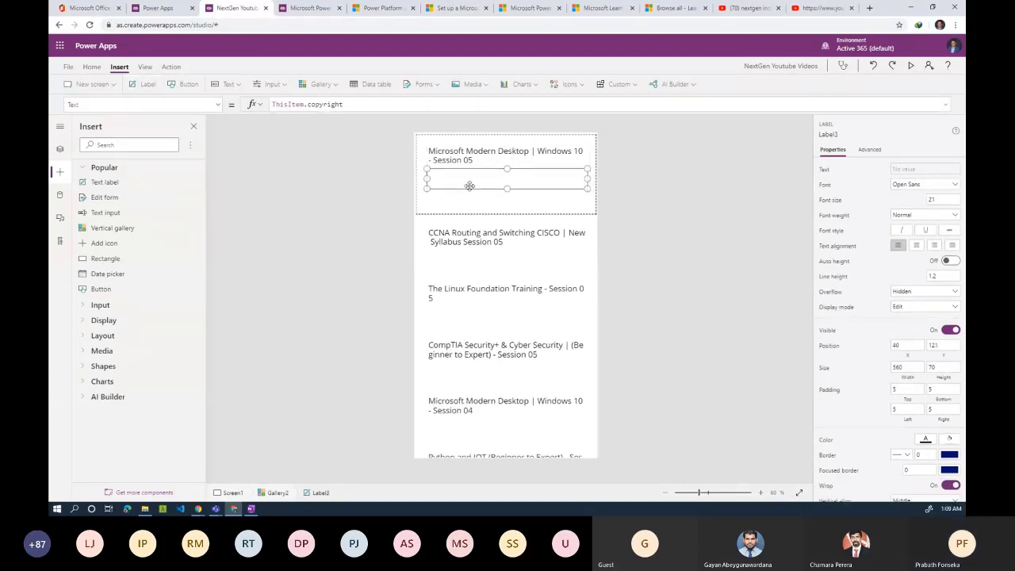
{"action": "double_click", "coordinate": [311, 105]}
{"action": "key", "text": "BackSpace"}
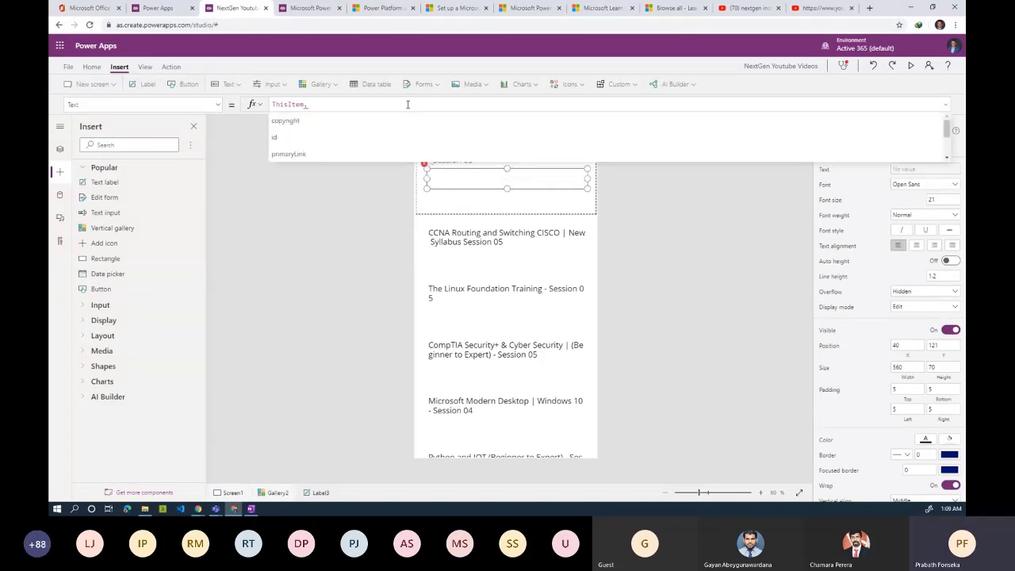
{"action": "type", "text": "crea"}
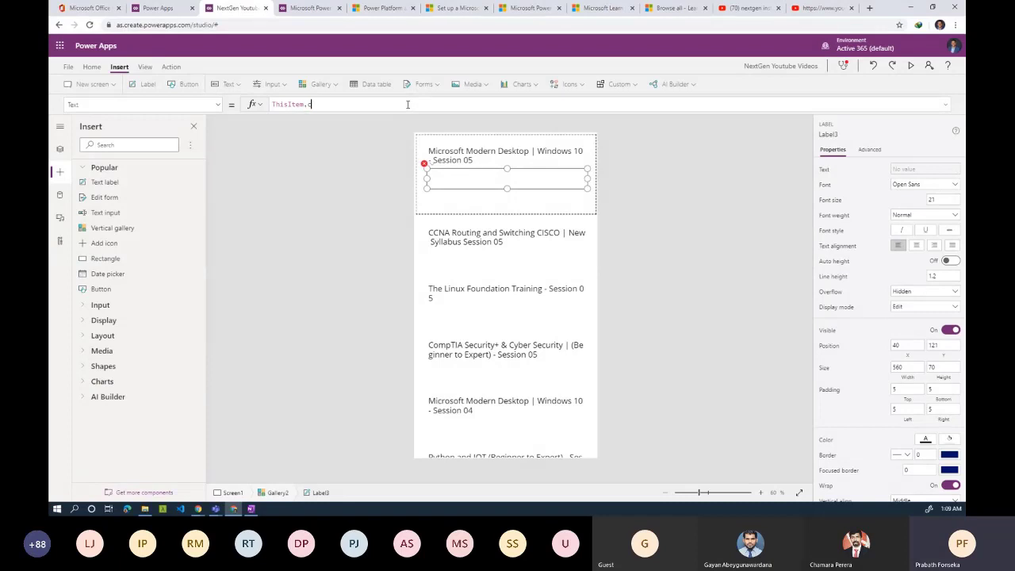
{"action": "key", "text": "BackSpace"}
{"action": "key", "text": "BackSpace"}
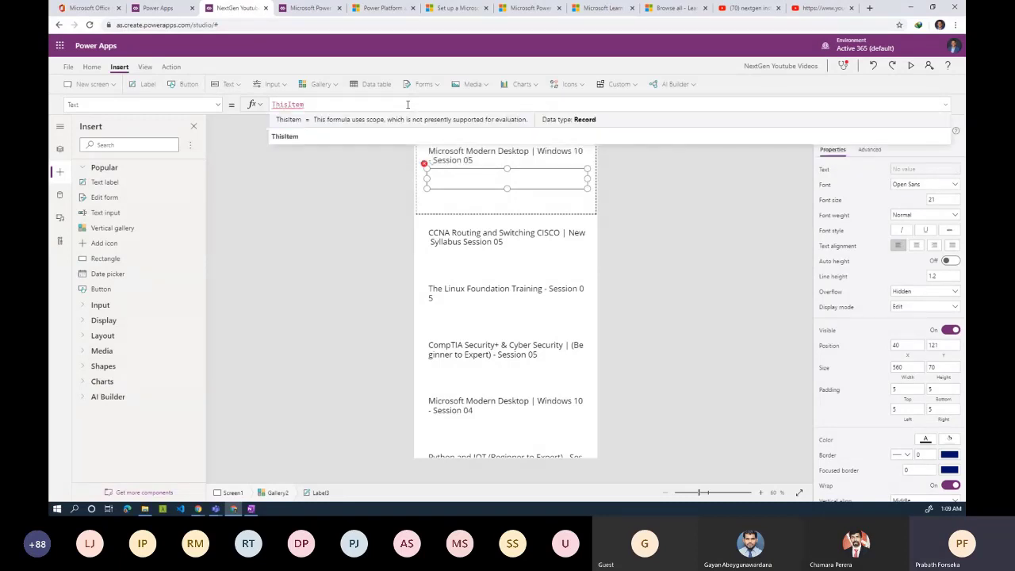
{"action": "type", "text": "."}
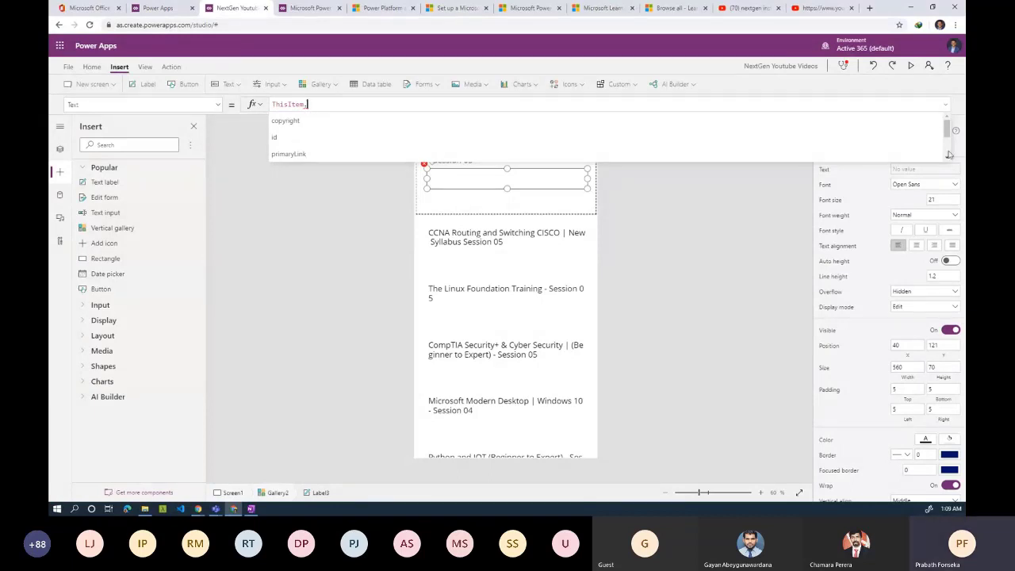
{"action": "left_click_drag", "start_coordinate": [947, 129], "coordinate": [948, 137]}
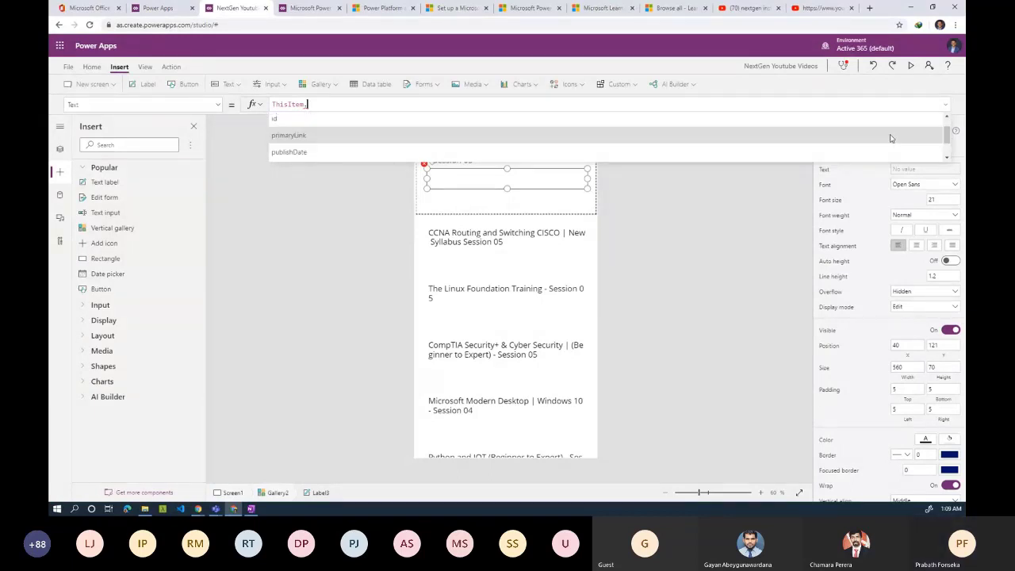
{"action": "left_click", "coordinate": [311, 156]}
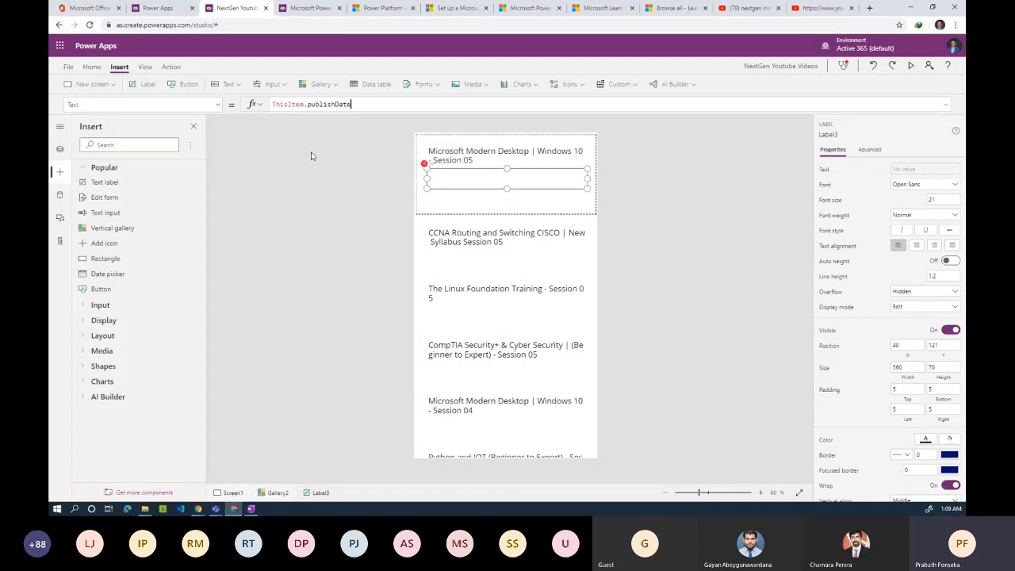
Hide the Insert pane and review the gallery's Items formula and its item template
{"action": "left_click", "coordinate": [476, 154]}
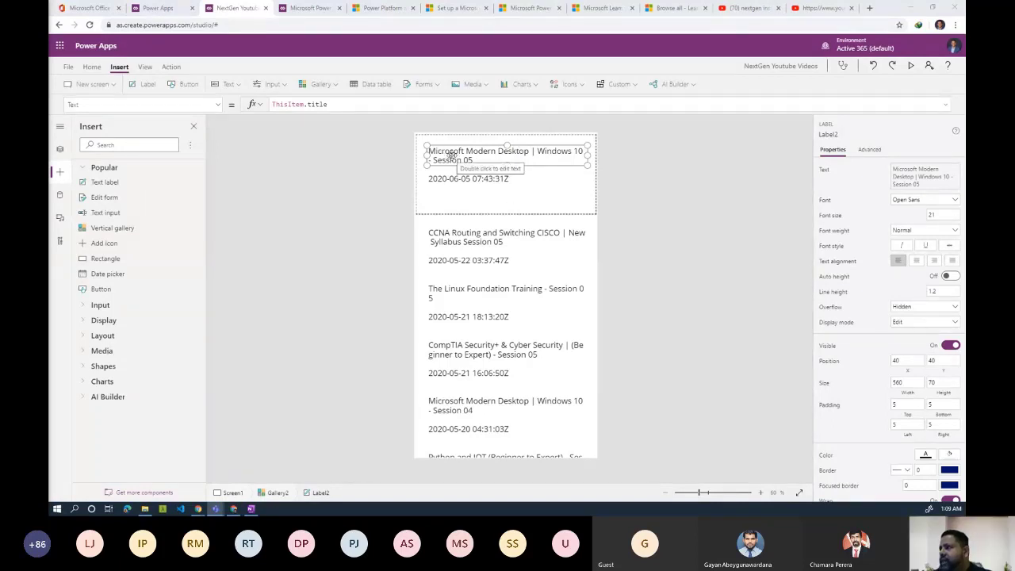
{"action": "left_click", "coordinate": [323, 85]}
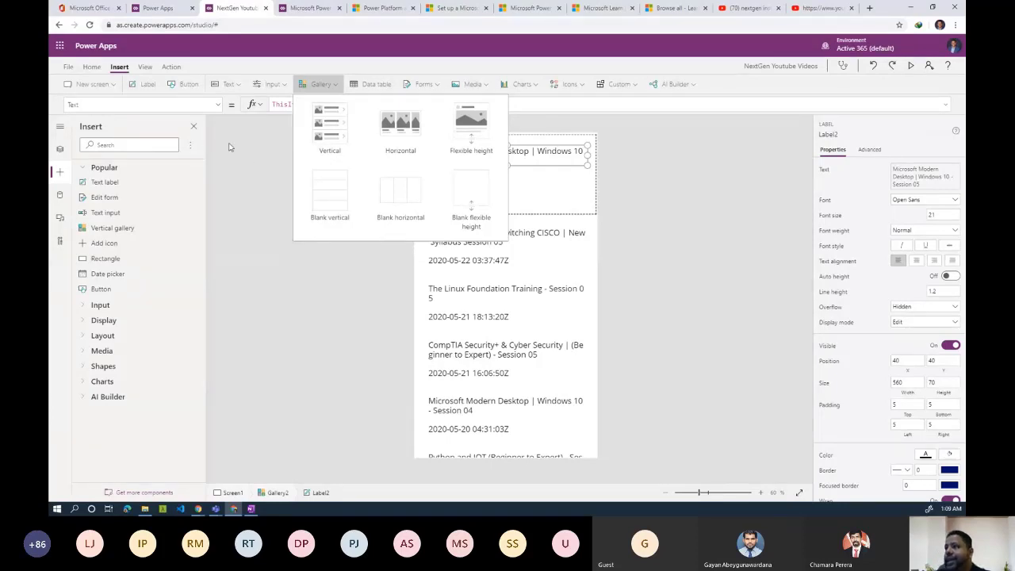
{"action": "left_click", "coordinate": [193, 126]}
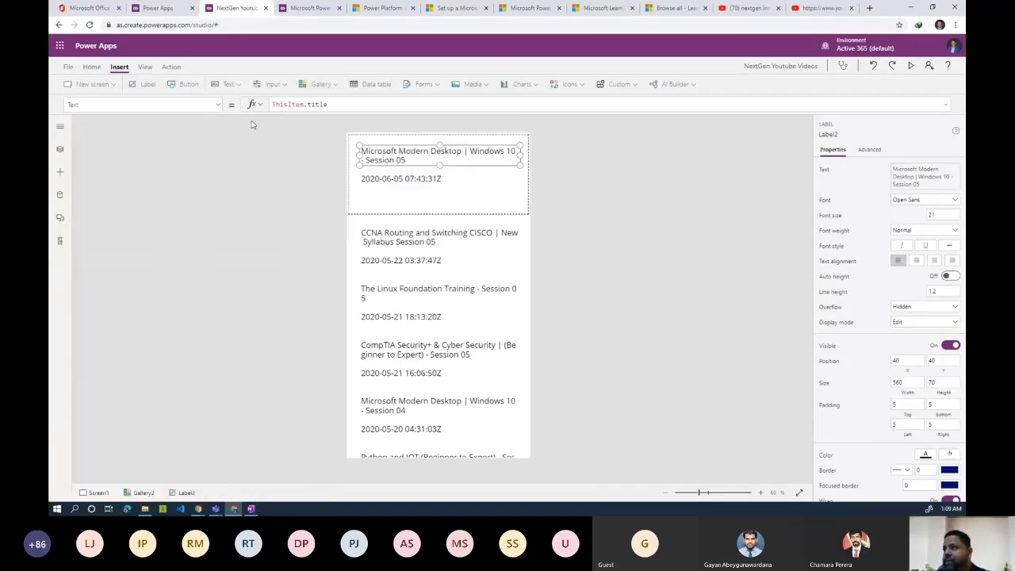
{"action": "left_click", "coordinate": [356, 236]}
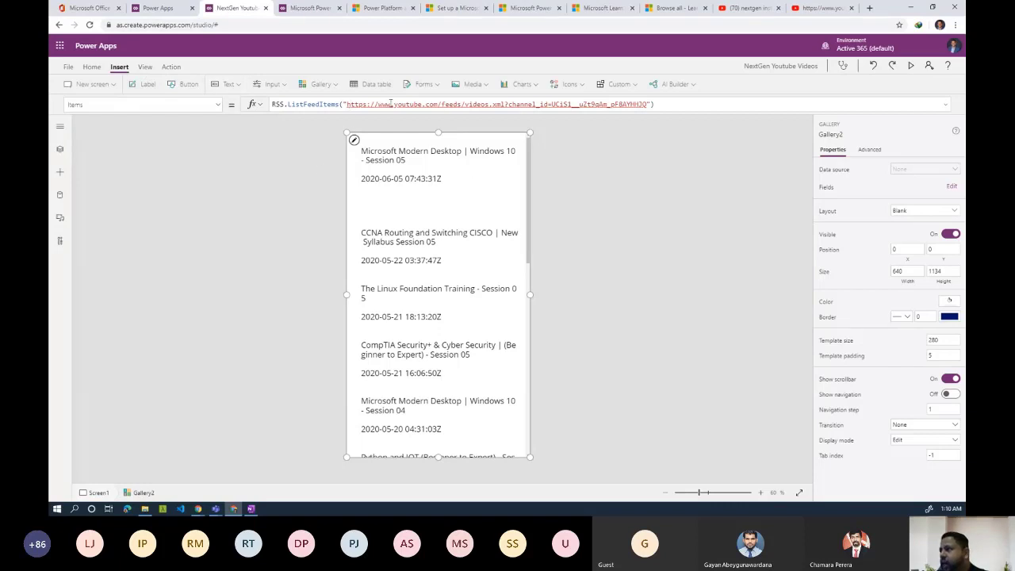
{"action": "left_click", "coordinate": [389, 172]}
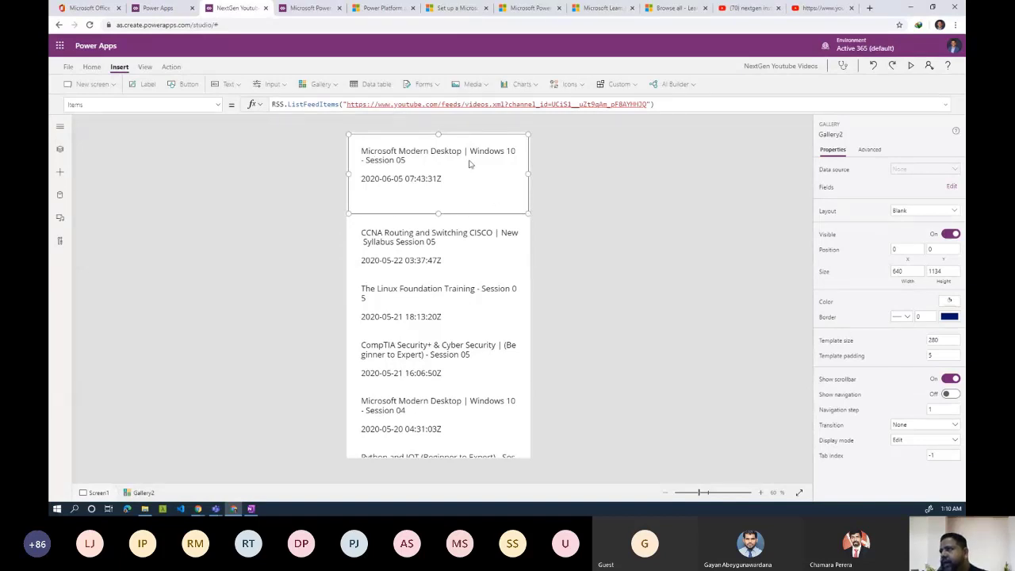
Format the video title label in the gallery template as bold with font size 18
{"action": "left_click", "coordinate": [454, 163]}
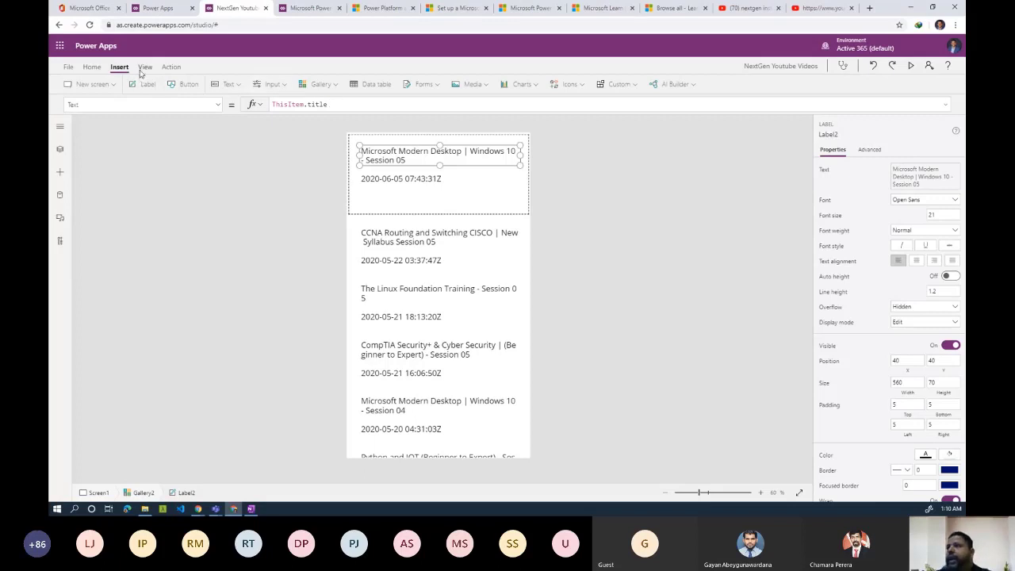
{"action": "left_click", "coordinate": [94, 68]}
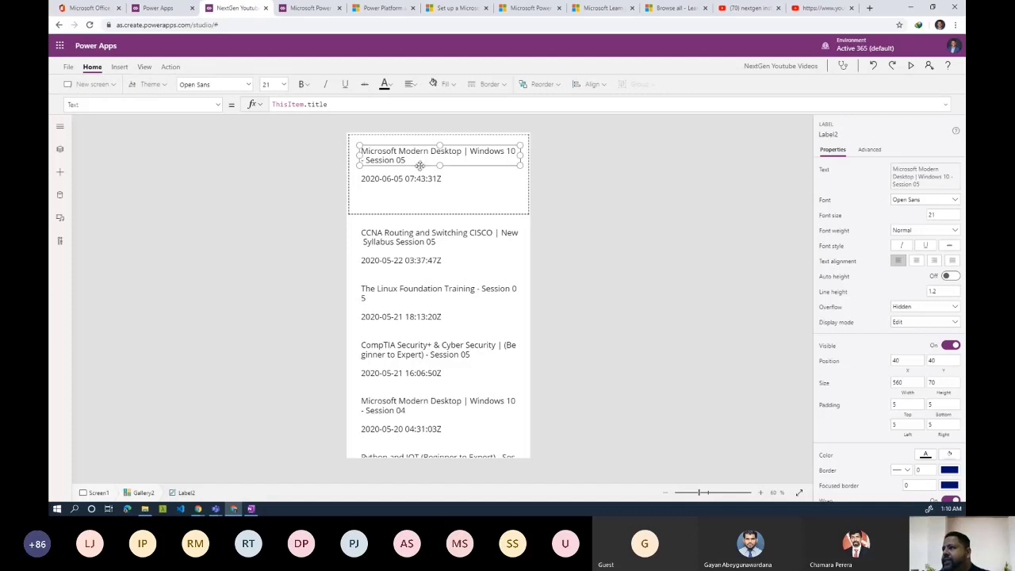
{"action": "left_click", "coordinate": [301, 84]}
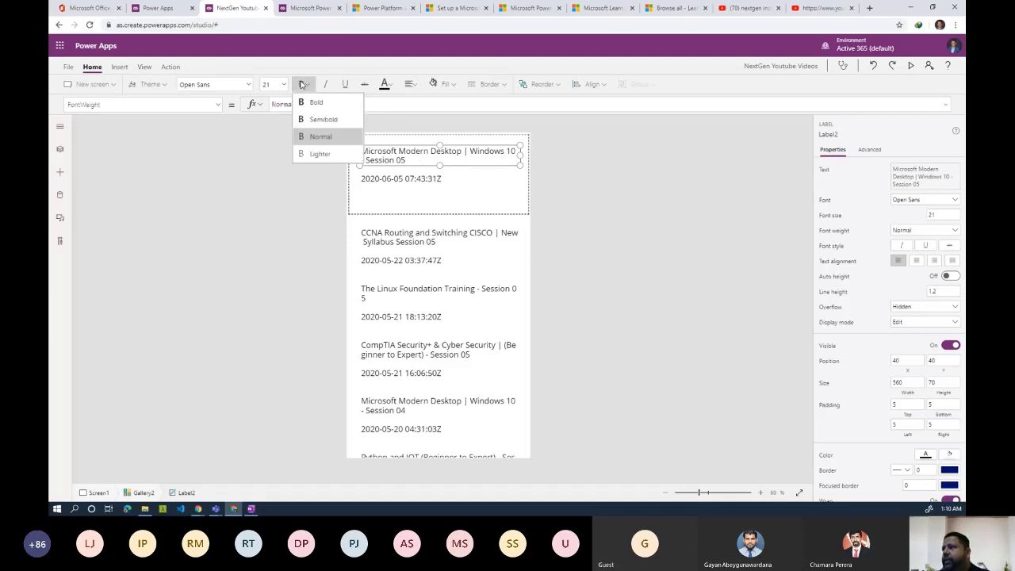
{"action": "left_click", "coordinate": [311, 101]}
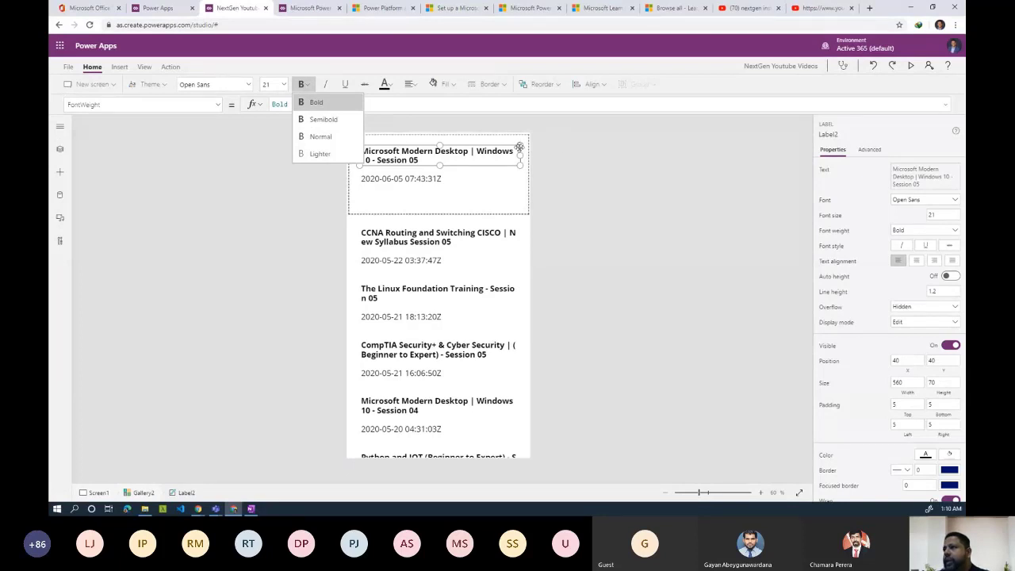
{"action": "left_click", "coordinate": [283, 84]}
{"action": "left_click", "coordinate": [276, 181]}
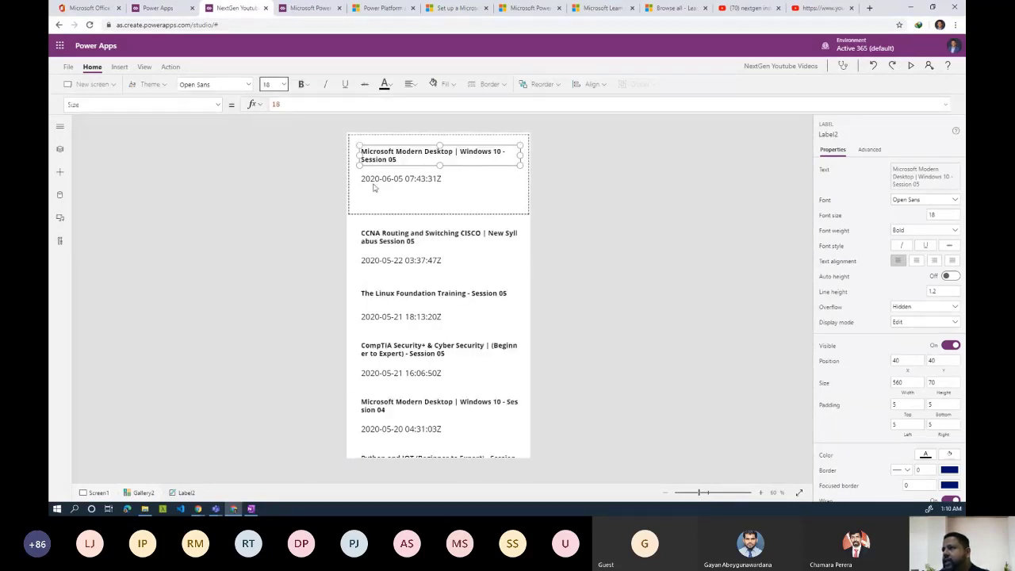
{"action": "left_click", "coordinate": [560, 170]}
Prefix the date label's Text formula so that it reads "Publisged date: " & ThisItem.publishDate
{"action": "left_click", "coordinate": [446, 179]}
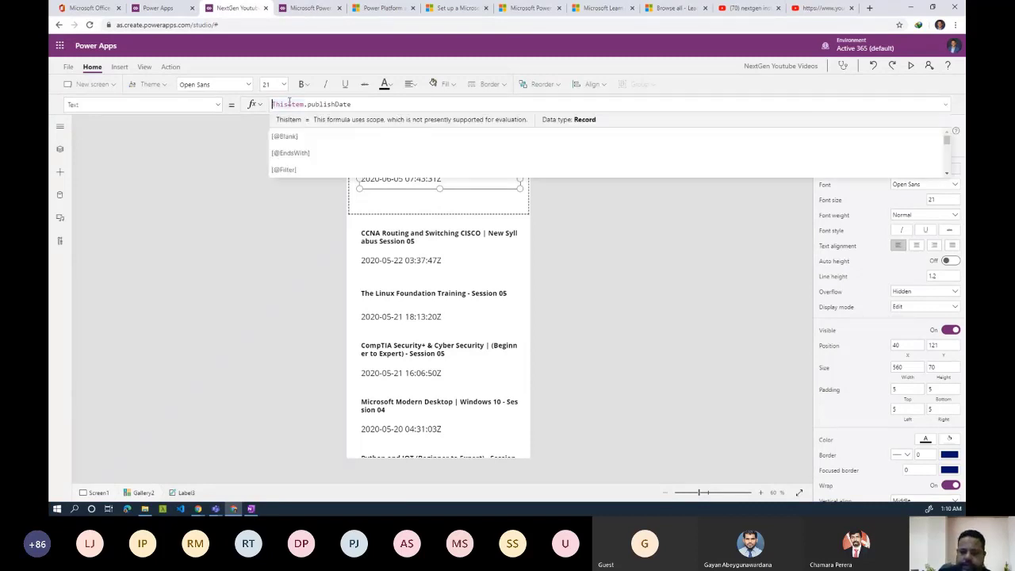
{"action": "type", "text": "\"Pubs"}
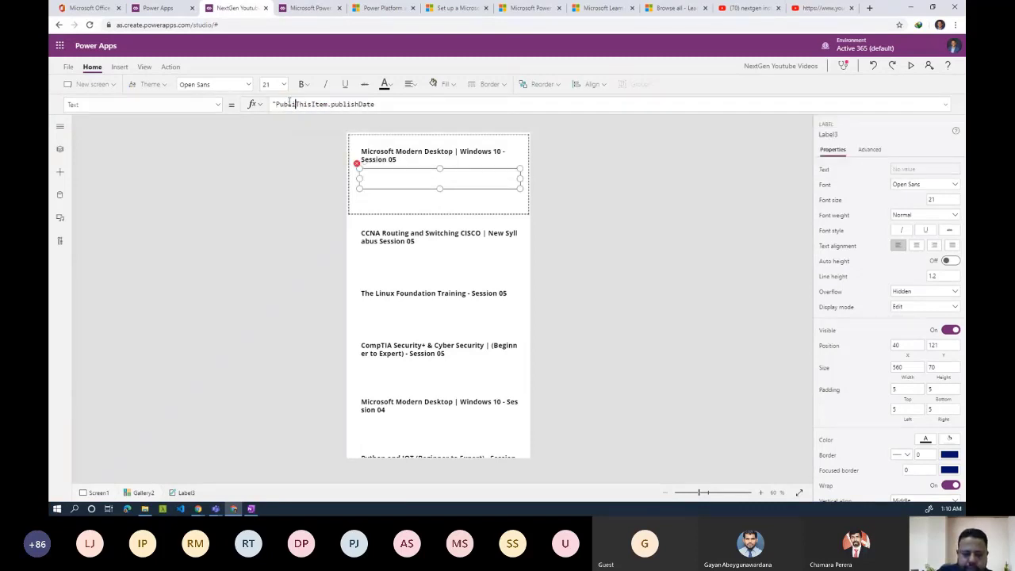
{"action": "type", "text": "sged d"}
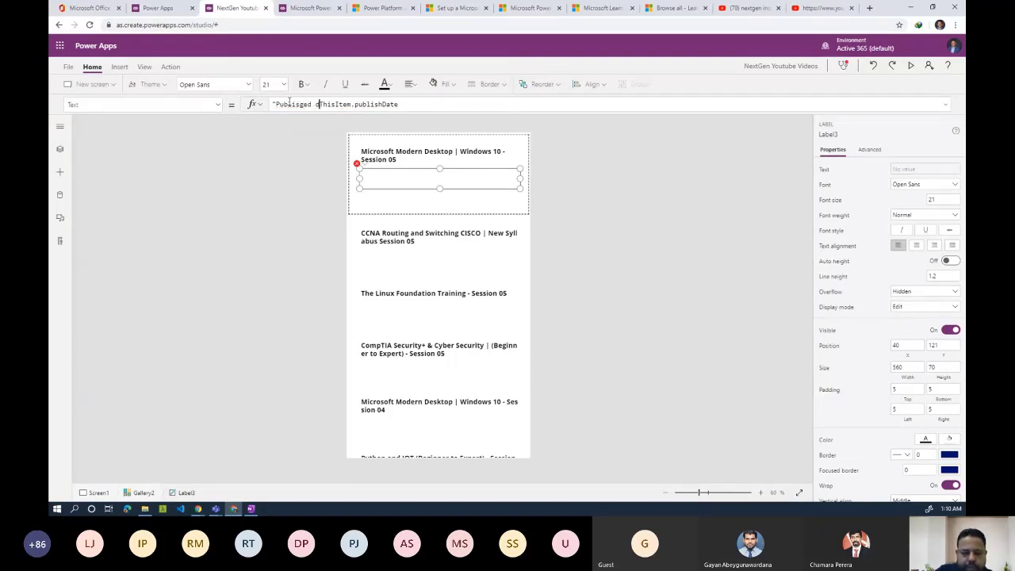
{"action": "type", "text": "ate"}
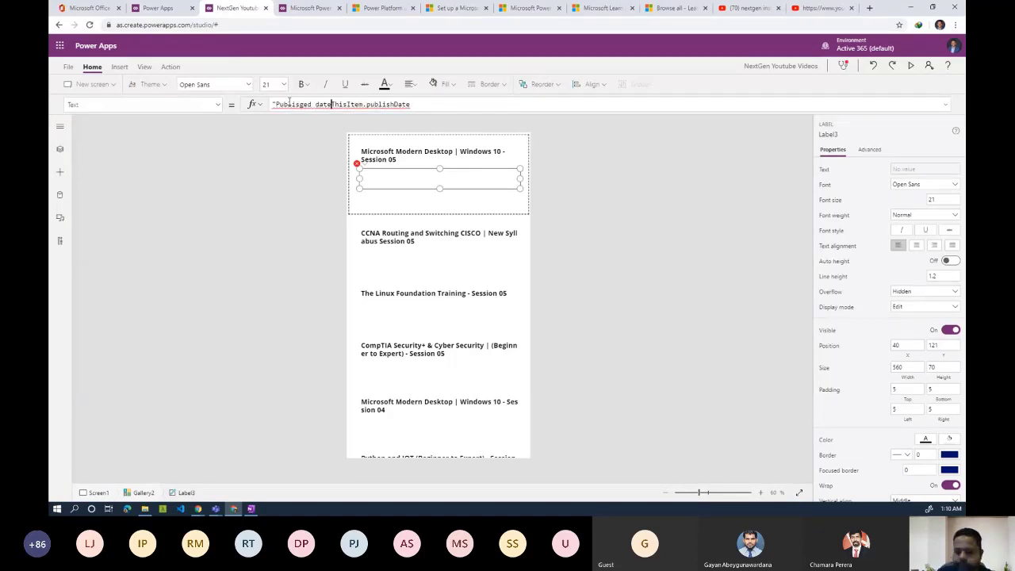
{"action": "type", "text": ": \" "}
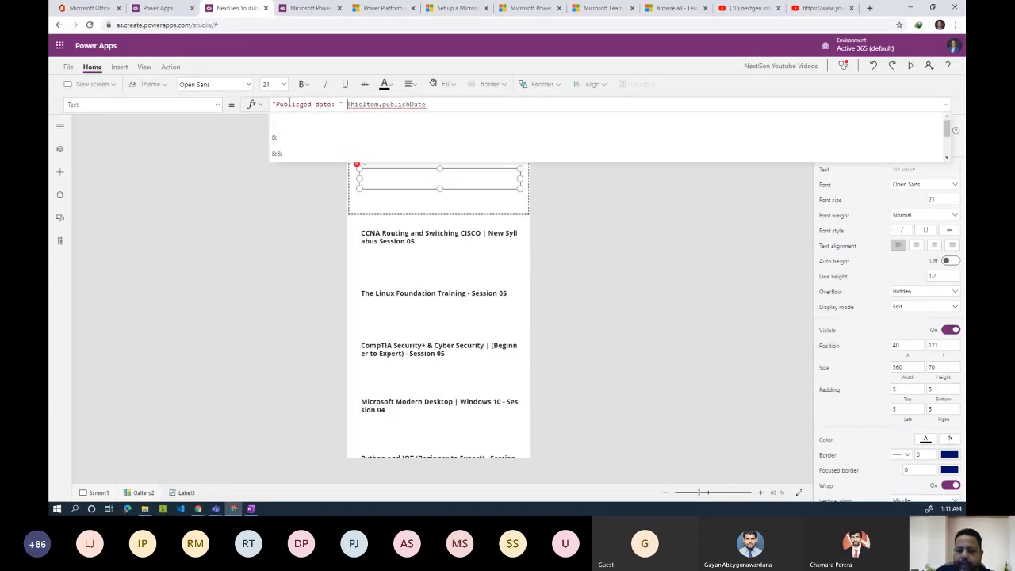
{"action": "type", "text": "&"}
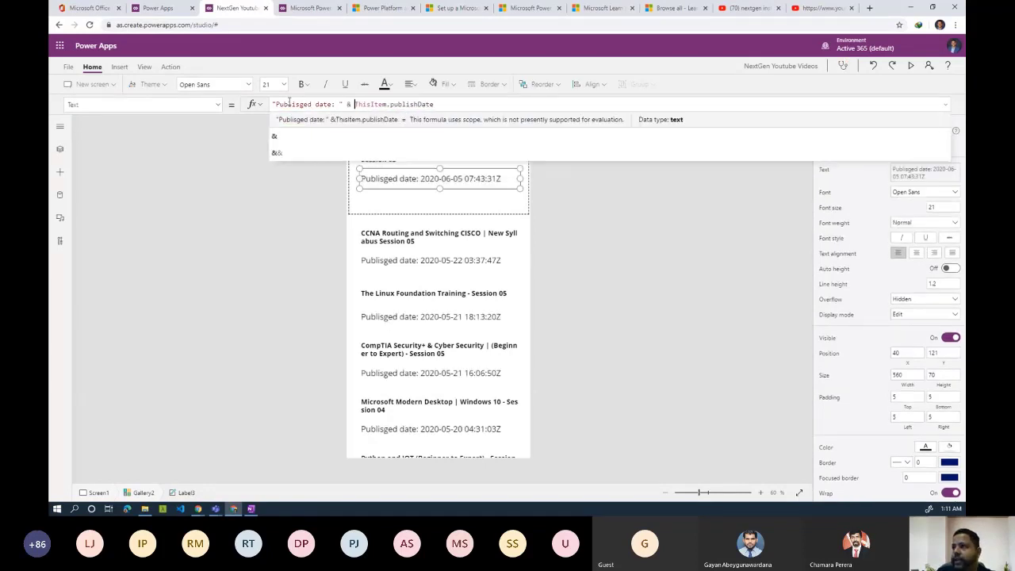
{"action": "left_click", "coordinate": [596, 201]}
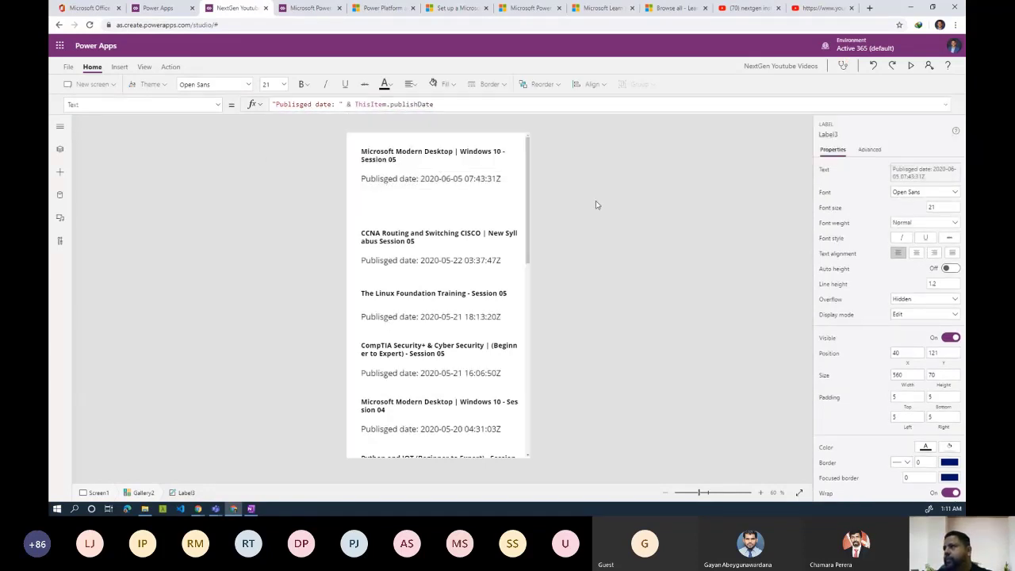
Set the date label's font size to 16 and reduce its height to about 43
{"action": "left_click", "coordinate": [450, 182]}
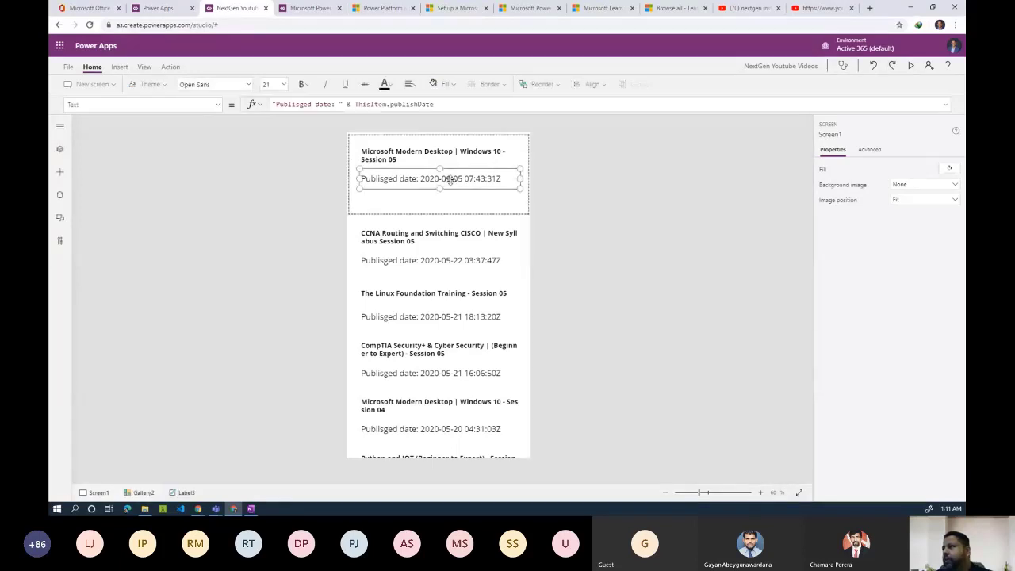
{"action": "left_click", "coordinate": [284, 84]}
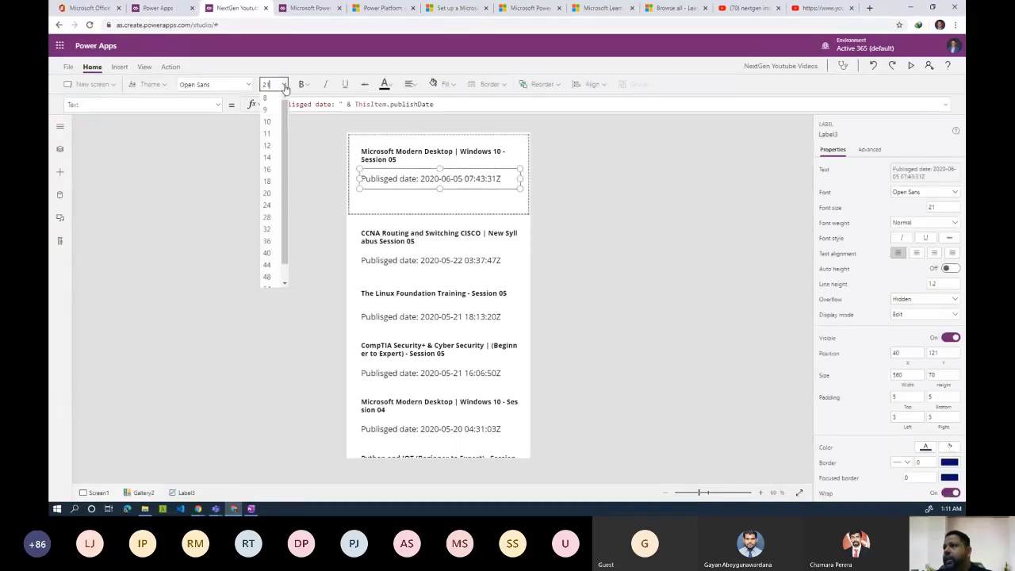
{"action": "left_click", "coordinate": [274, 157]}
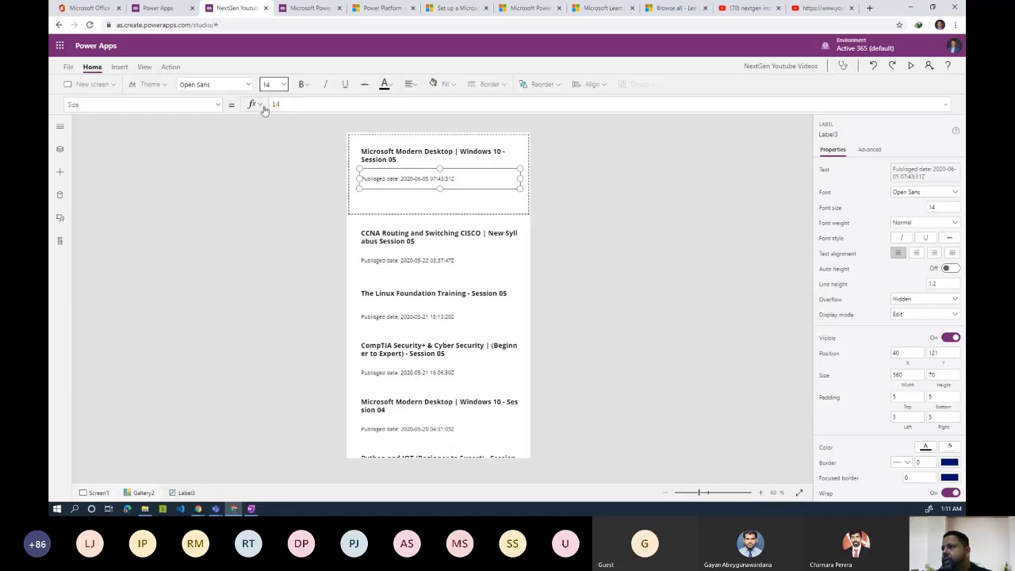
{"action": "left_click", "coordinate": [284, 84]}
{"action": "left_click", "coordinate": [272, 166]}
{"action": "left_click_drag", "start_coordinate": [439, 187], "coordinate": [440, 180]}
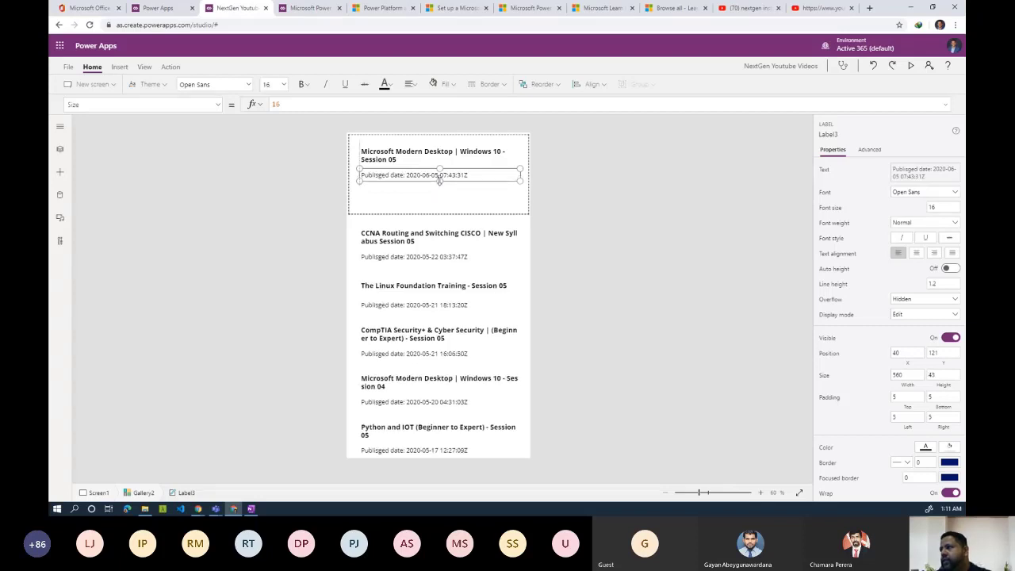
Narrow the title label from its left edge to a width of about 490, starting at X about 111
{"action": "left_click", "coordinate": [421, 155]}
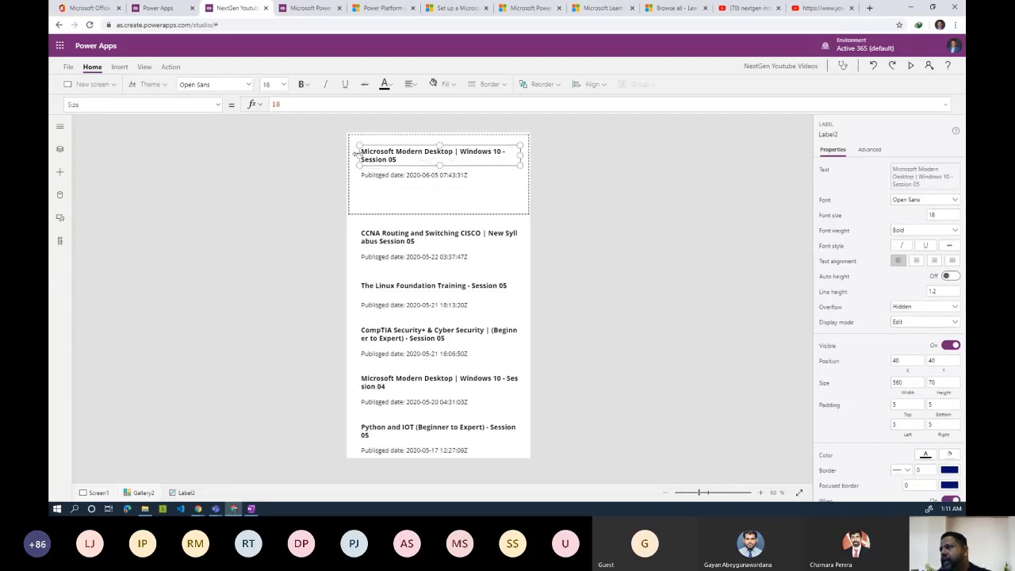
{"action": "left_click_drag", "start_coordinate": [360, 155], "coordinate": [378, 153]}
{"action": "left_click", "coordinate": [583, 156]}
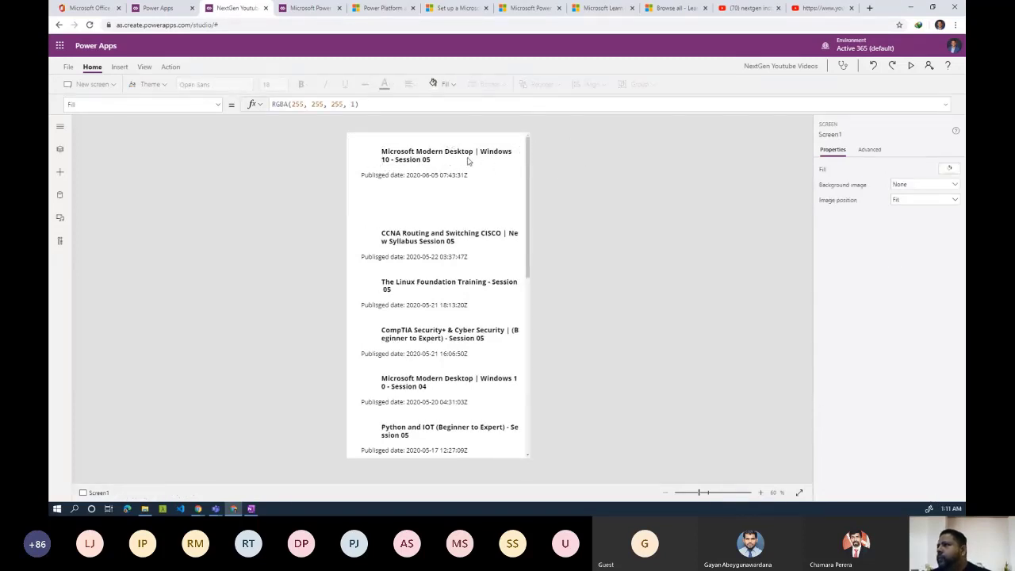
{"action": "left_click", "coordinate": [429, 155]}
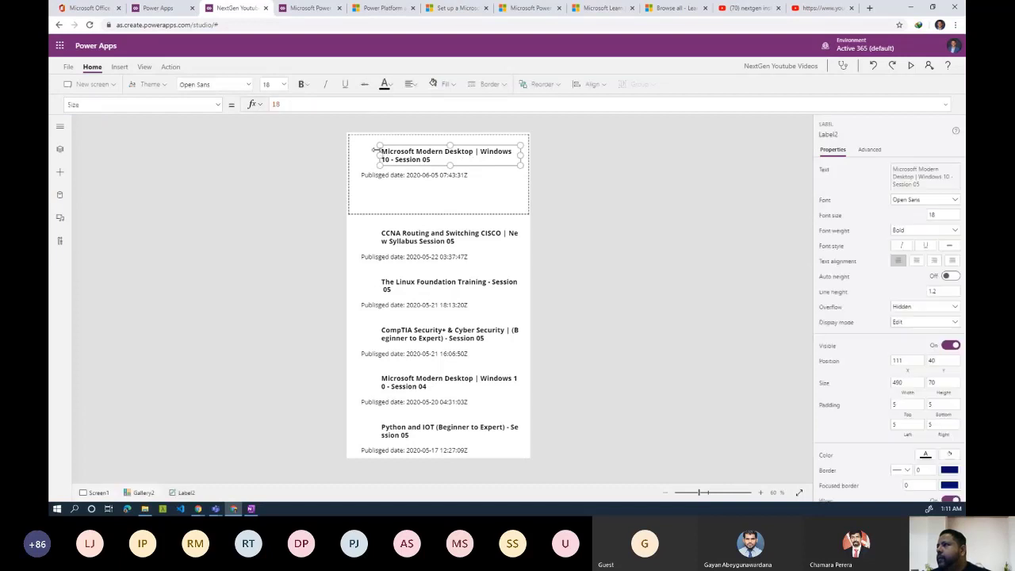
Insert an Emoji - Smile icon into the gallery template and place it just left of the video title label
{"action": "left_click", "coordinate": [119, 69]}
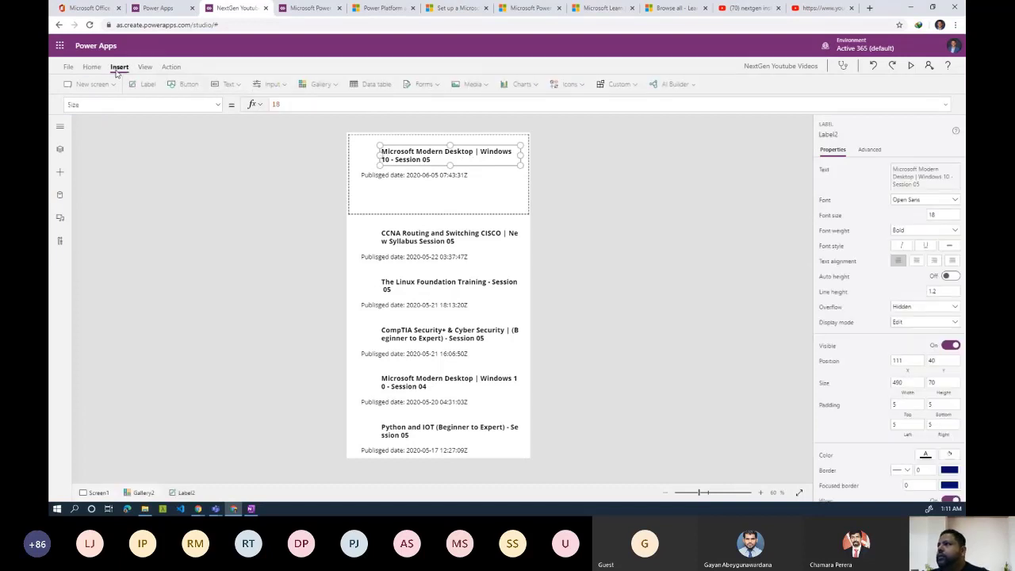
{"action": "left_click", "coordinate": [583, 87]}
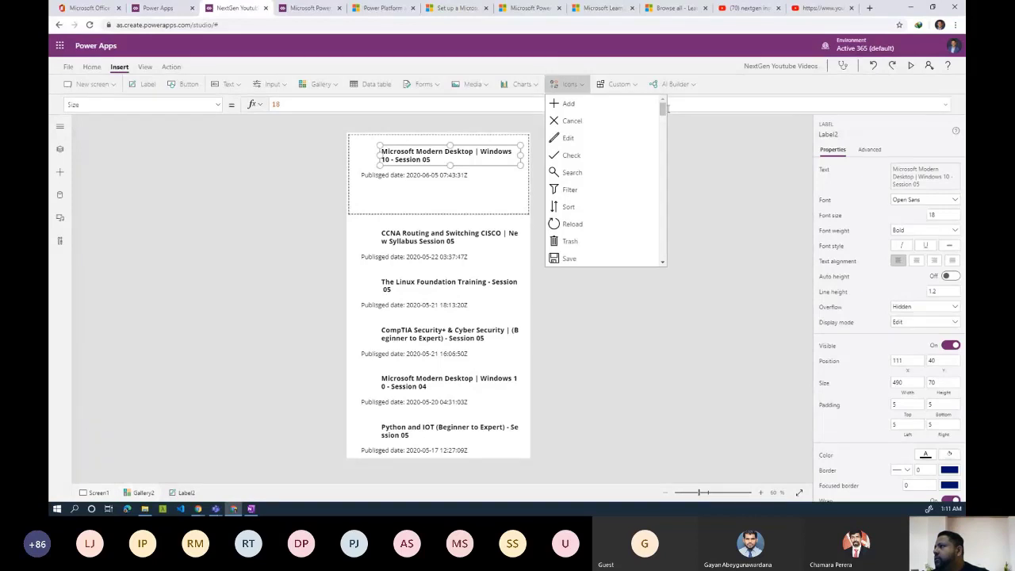
{"action": "left_click_drag", "start_coordinate": [665, 113], "coordinate": [660, 232]}
{"action": "key", "text": "Escape"}
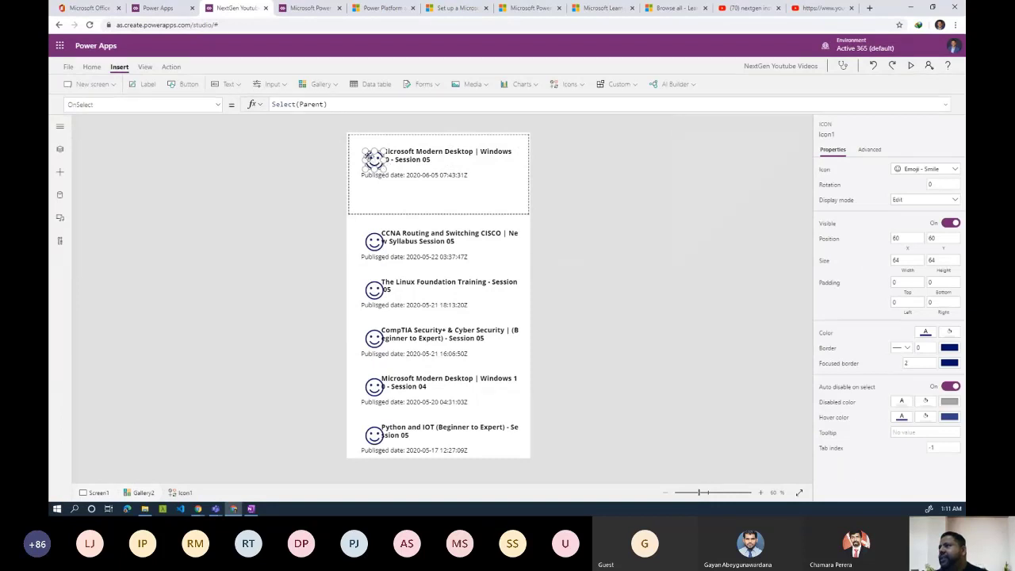
{"action": "left_click_drag", "start_coordinate": [370, 155], "coordinate": [368, 156]}
Resize the date label to start at X about 111, aligned with the title, about 470 wide and 39 high
{"action": "left_click", "coordinate": [414, 169]}
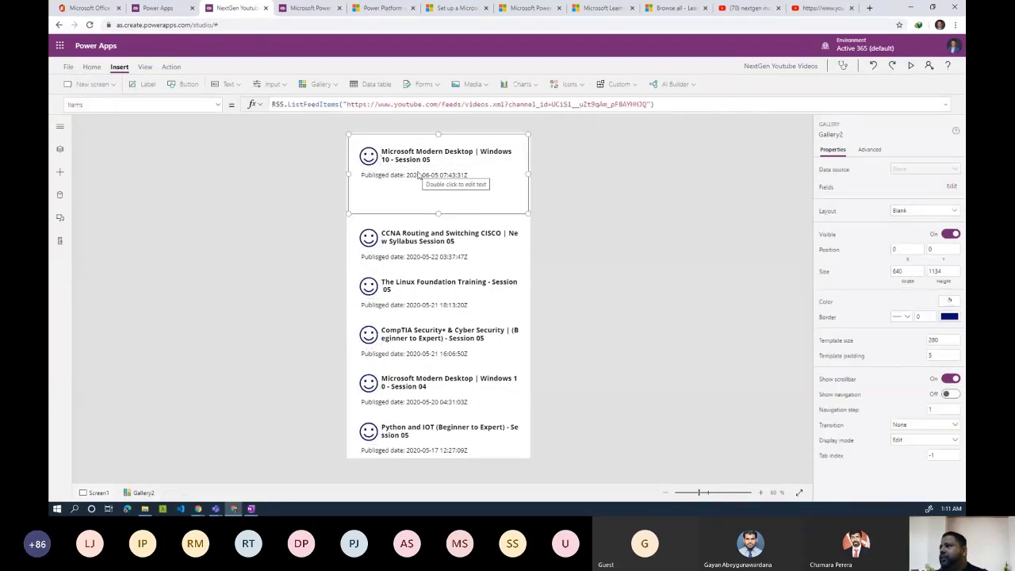
{"action": "left_click", "coordinate": [418, 172]}
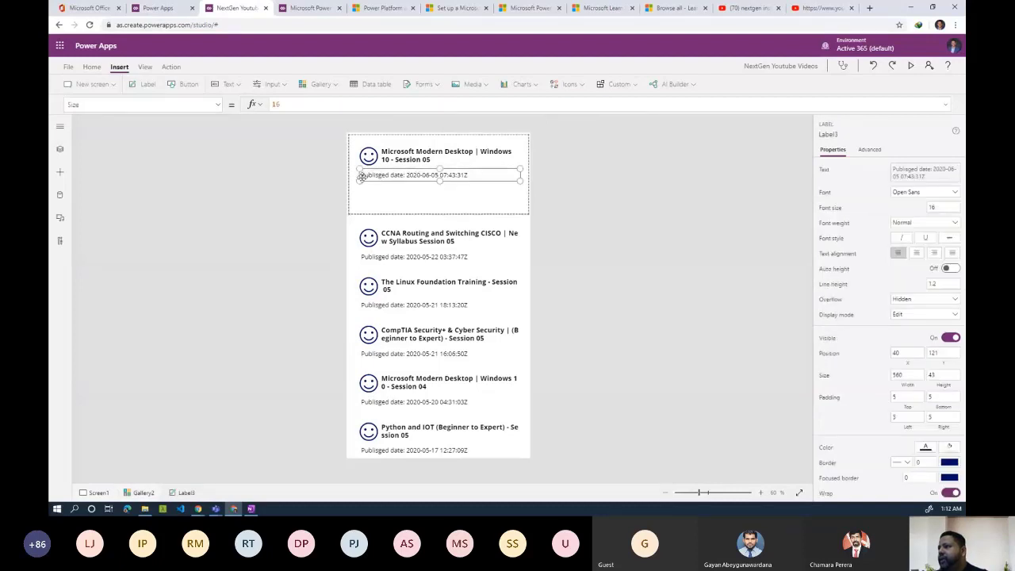
{"action": "left_click_drag", "start_coordinate": [359, 180], "coordinate": [381, 180]}
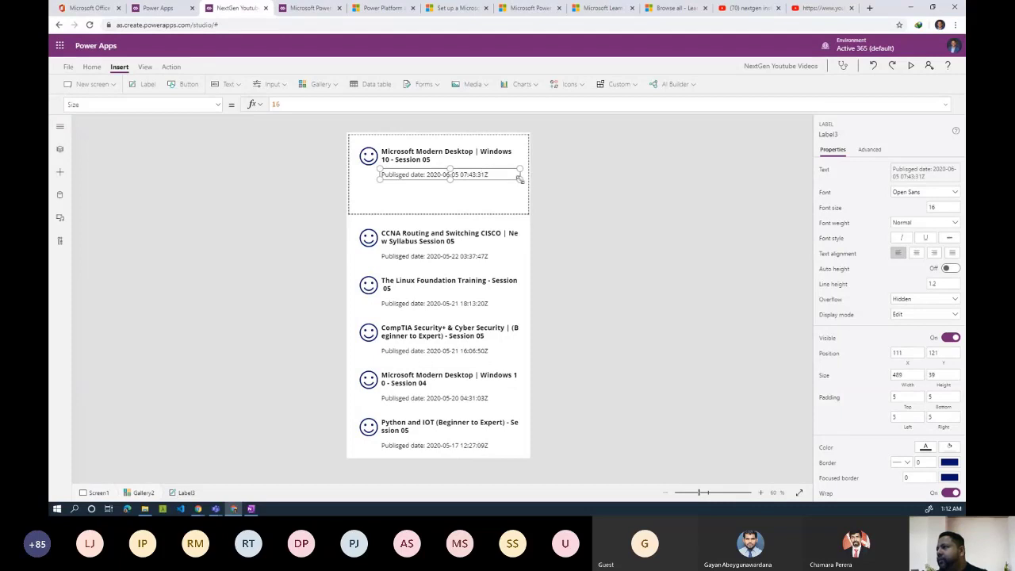
{"action": "left_click_drag", "start_coordinate": [518, 179], "coordinate": [511, 176]}
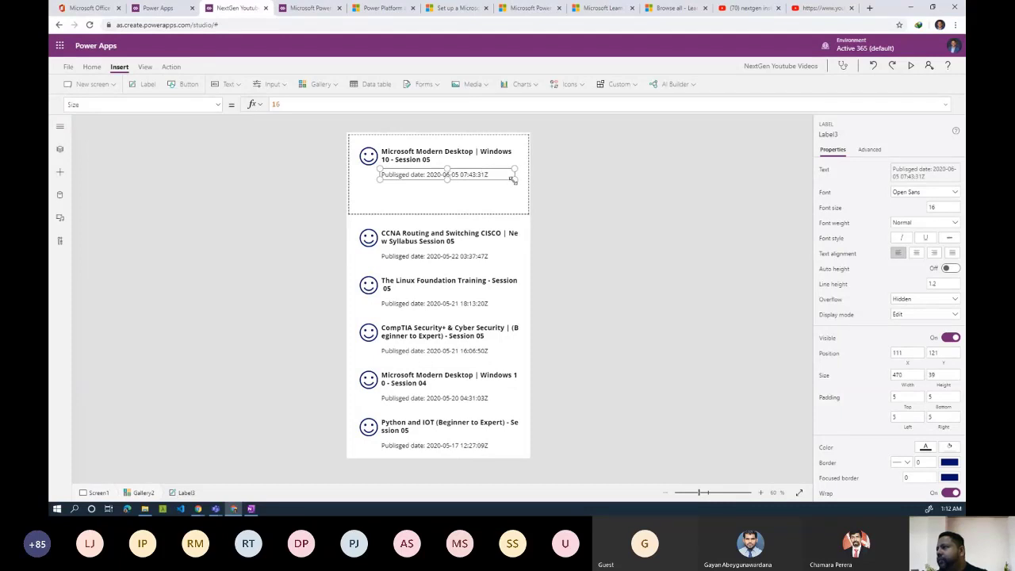
Shorten the gallery's template to a size of about 186 to remove the empty space below the date label
{"action": "left_click", "coordinate": [469, 214]}
{"action": "left_click_drag", "start_coordinate": [437, 211], "coordinate": [440, 186]}
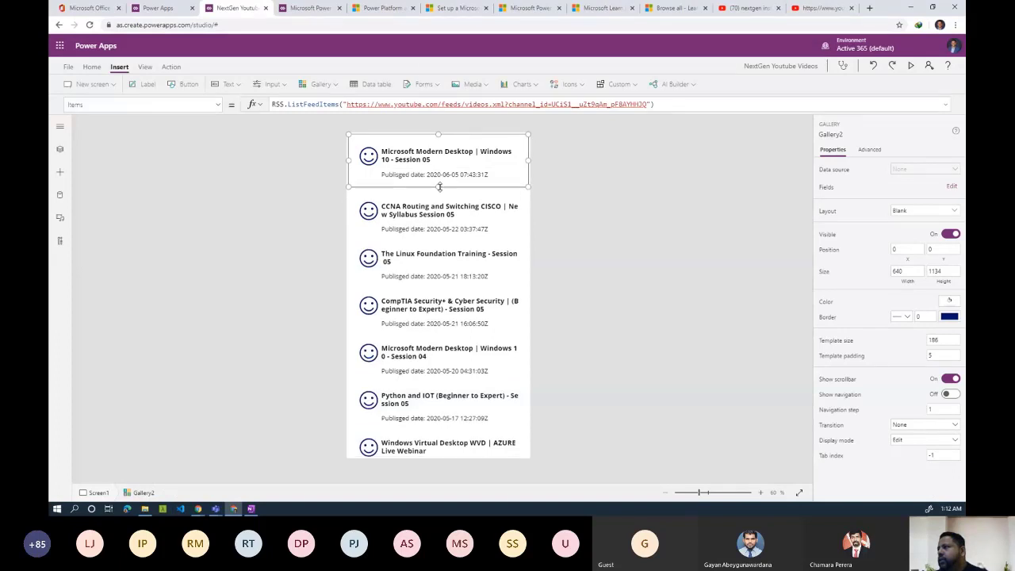
{"action": "left_click", "coordinate": [648, 199]}
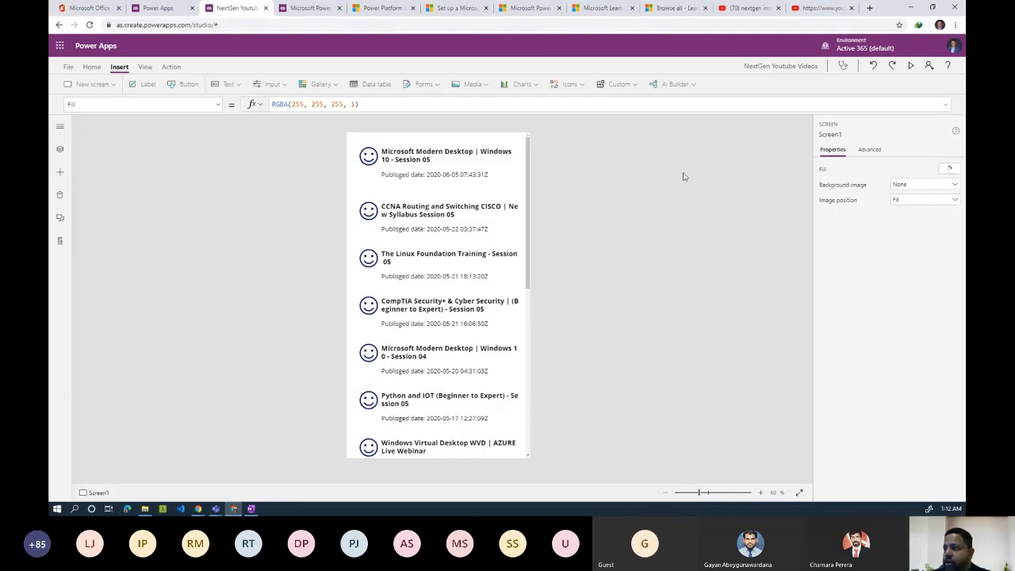
Preview the app and compare its video list with the NextGen channel's latest videos on YouTube
{"action": "left_click", "coordinate": [910, 68]}
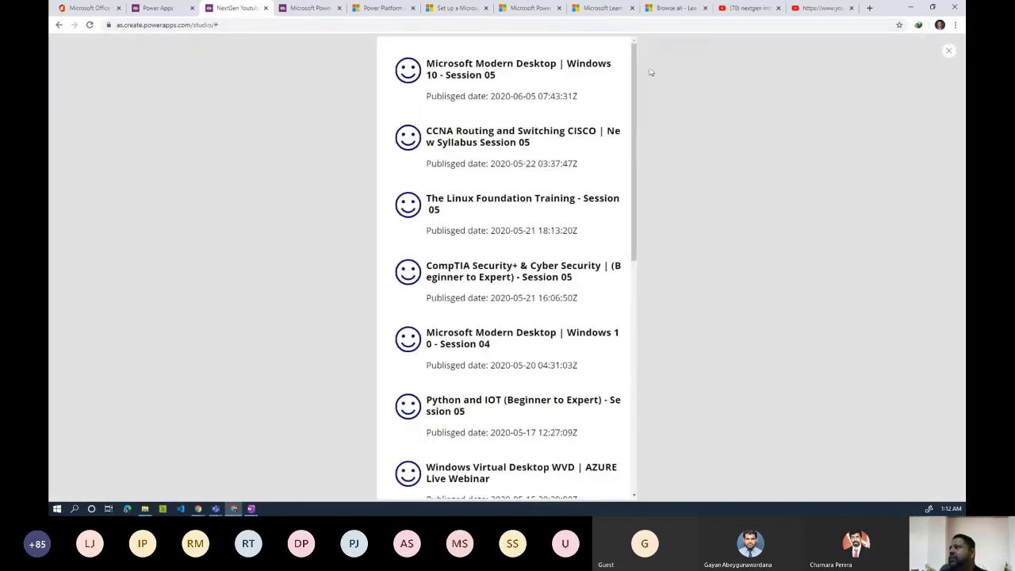
{"action": "left_click_drag", "start_coordinate": [636, 71], "coordinate": [626, 52]}
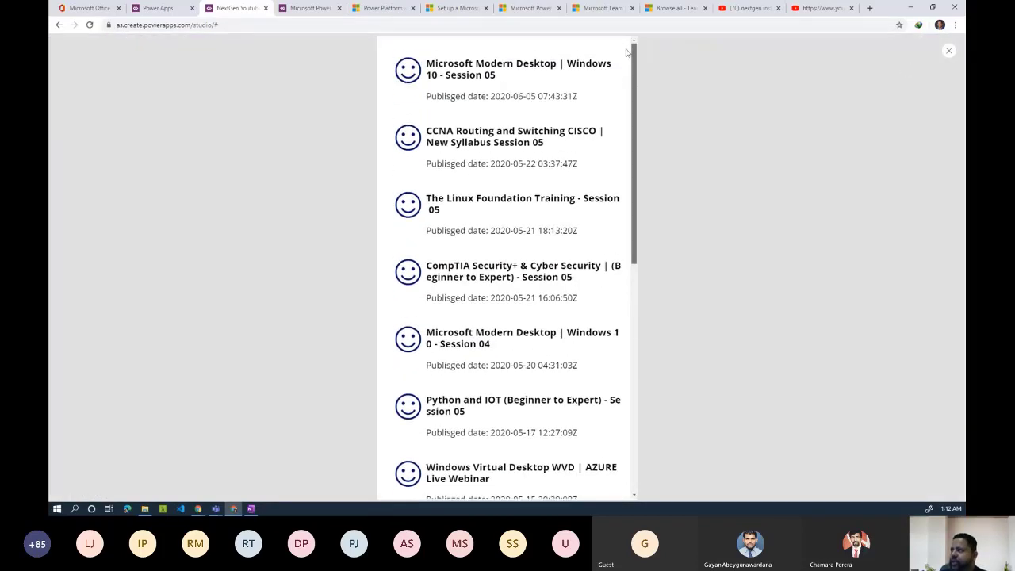
{"action": "left_click", "coordinate": [749, 14]}
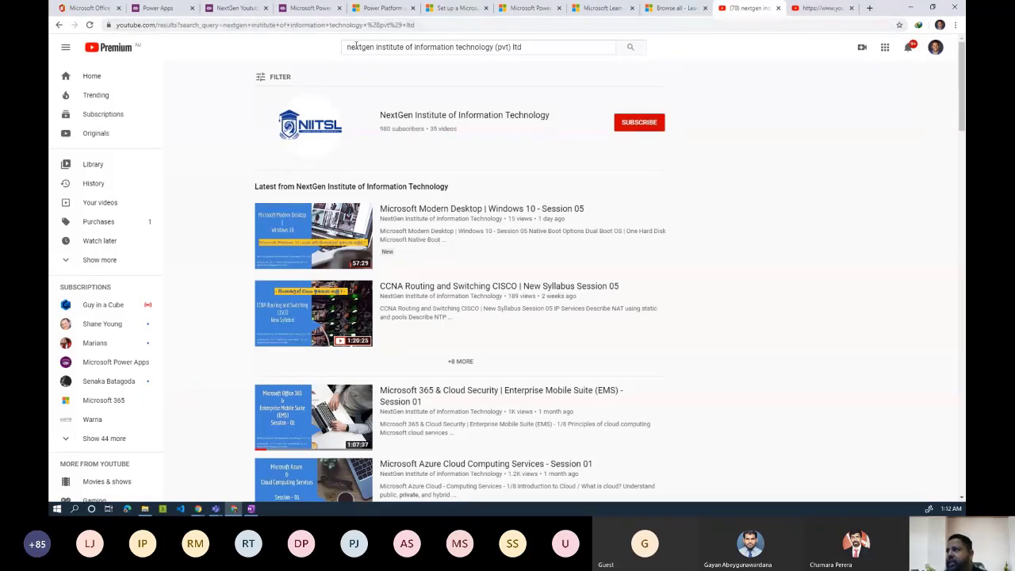
{"action": "left_click", "coordinate": [233, 13]}
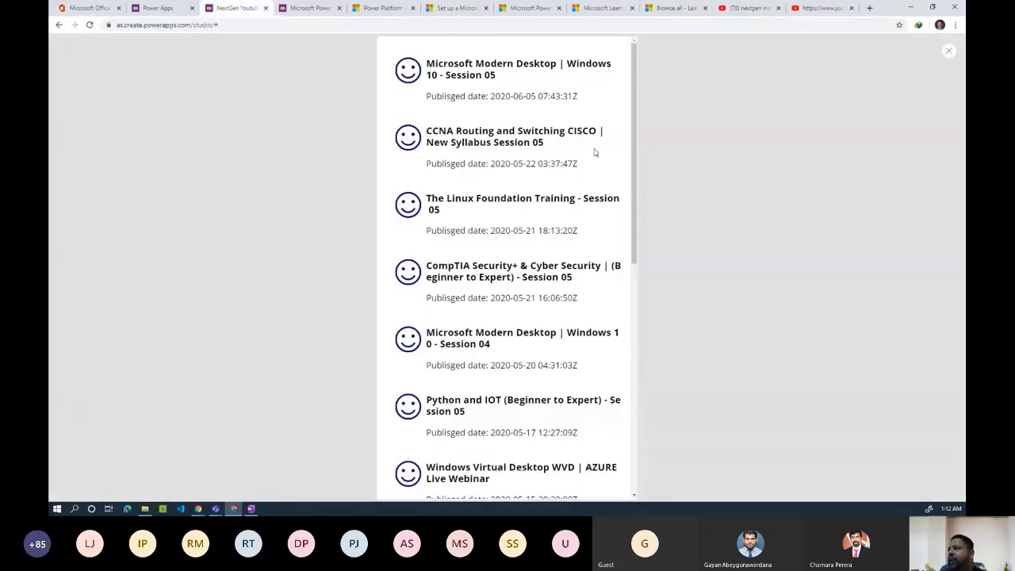
{"action": "left_click_drag", "start_coordinate": [633, 122], "coordinate": [623, 307]}
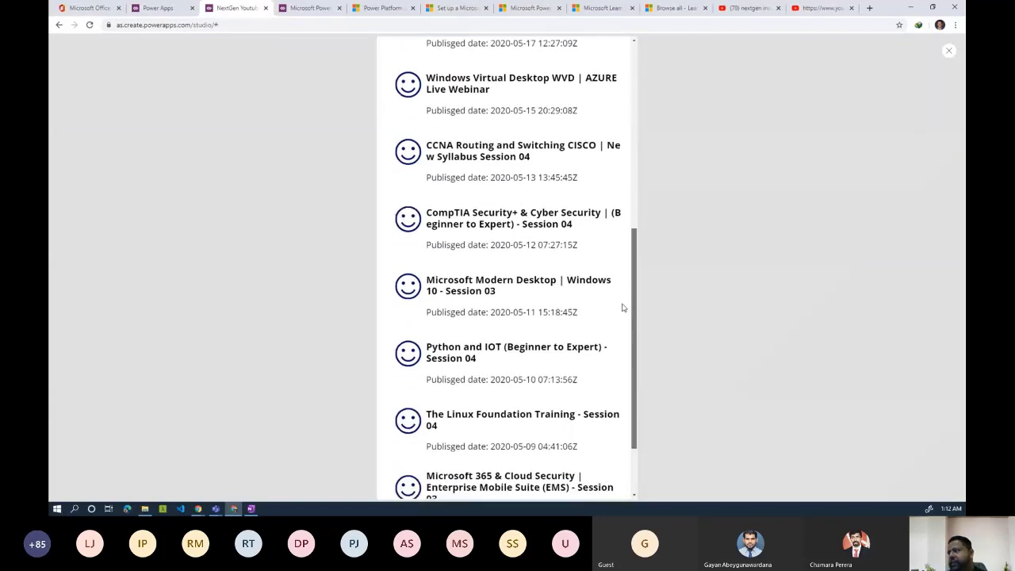
Examine the first entry's media title, content URL, thumbnail URL and description in the channel's XML feed
{"action": "left_click", "coordinate": [811, 13]}
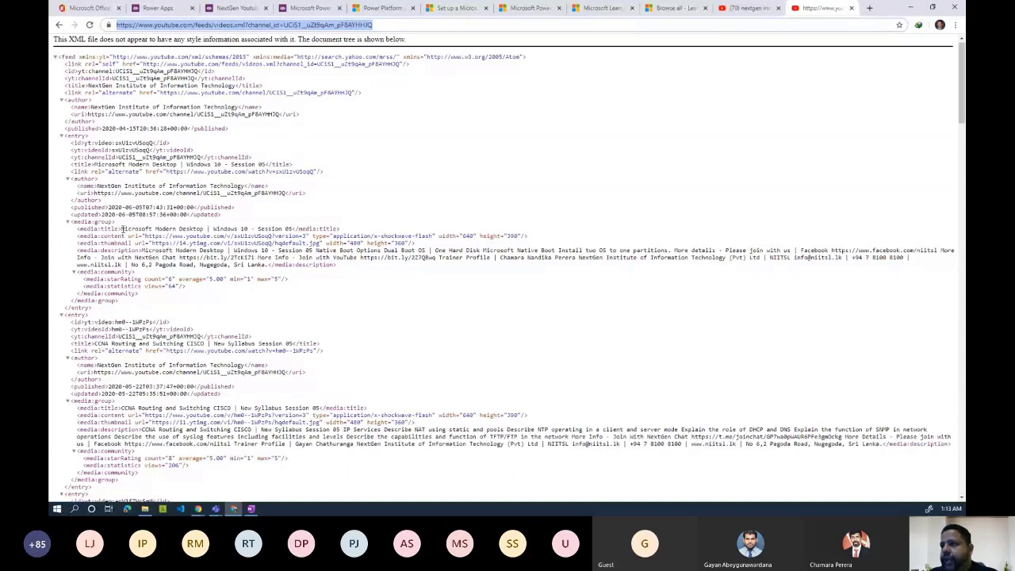
{"action": "left_click_drag", "start_coordinate": [121, 230], "coordinate": [294, 233]}
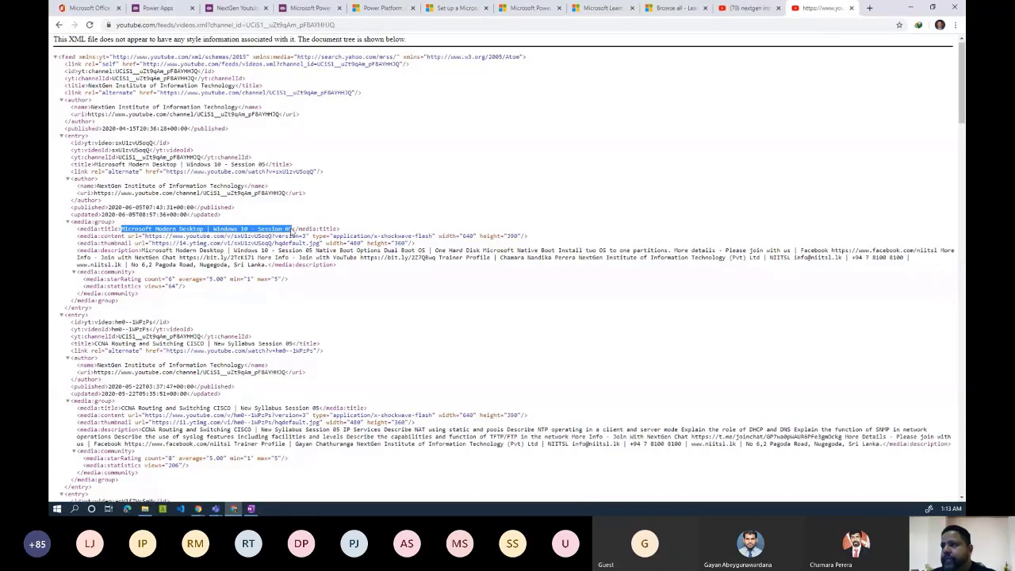
{"action": "left_click_drag", "start_coordinate": [146, 236], "coordinate": [273, 236]}
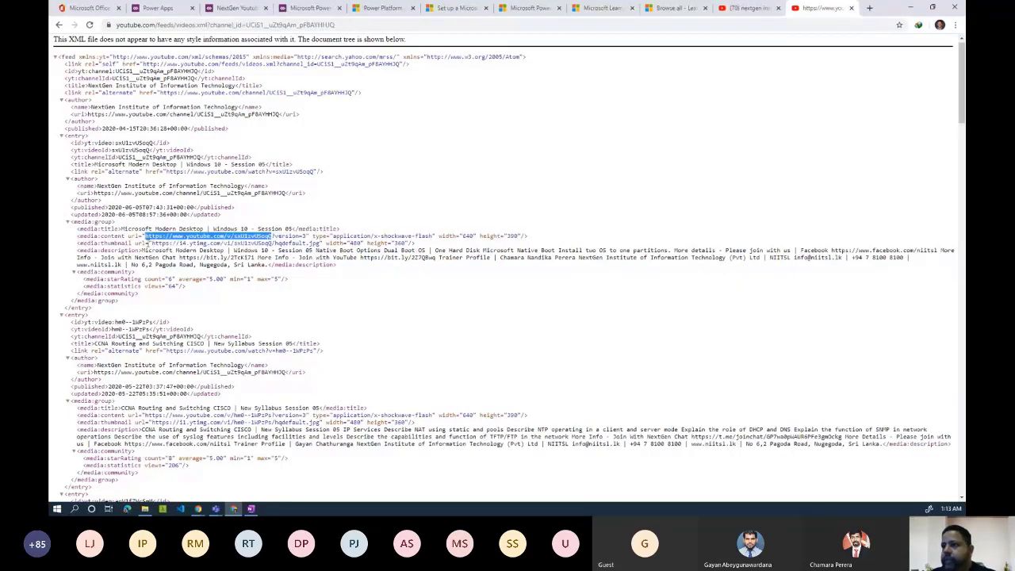
{"action": "left_click_drag", "start_coordinate": [150, 243], "coordinate": [323, 244]}
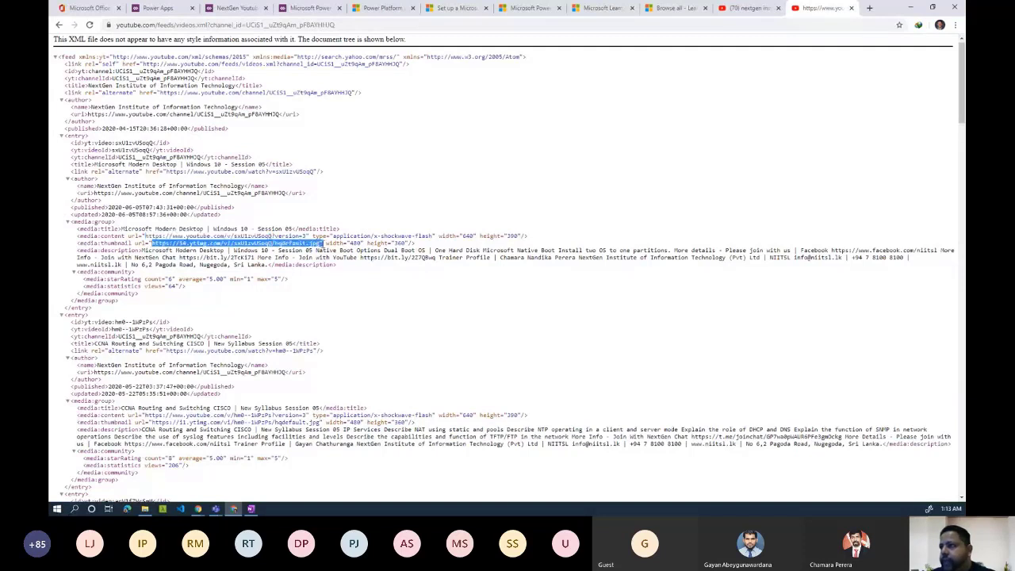
{"action": "left_click", "coordinate": [140, 250]}
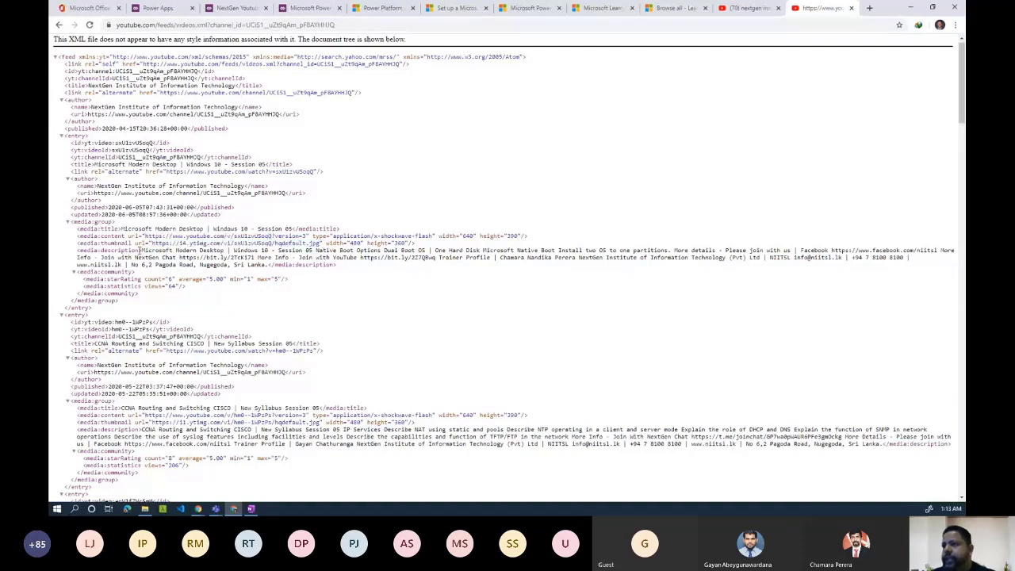
{"action": "left_click_drag", "start_coordinate": [140, 250], "coordinate": [184, 251]}
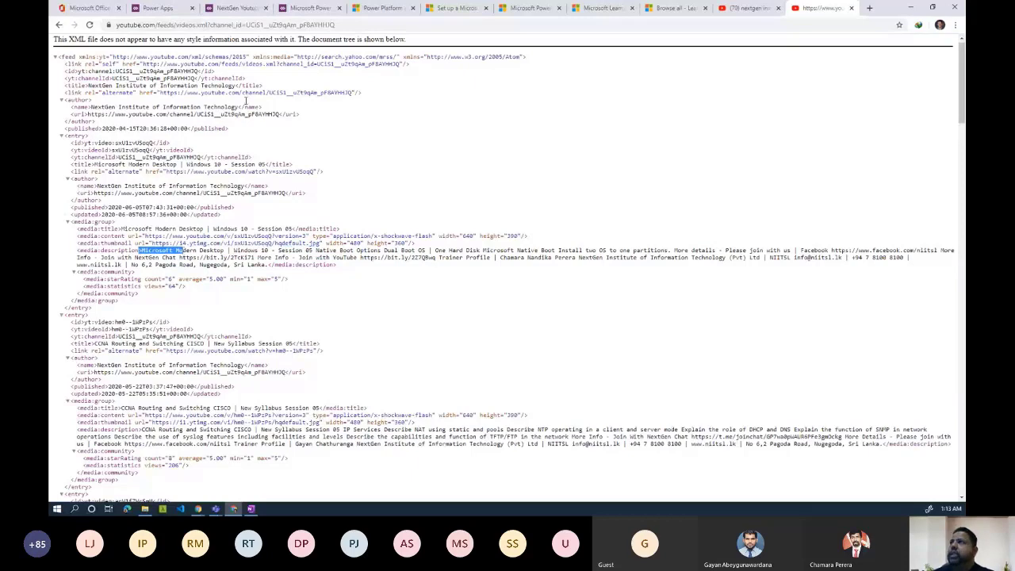
Return to the app preview, go back to the start of the video list and close the preview
{"action": "left_click", "coordinate": [237, 8]}
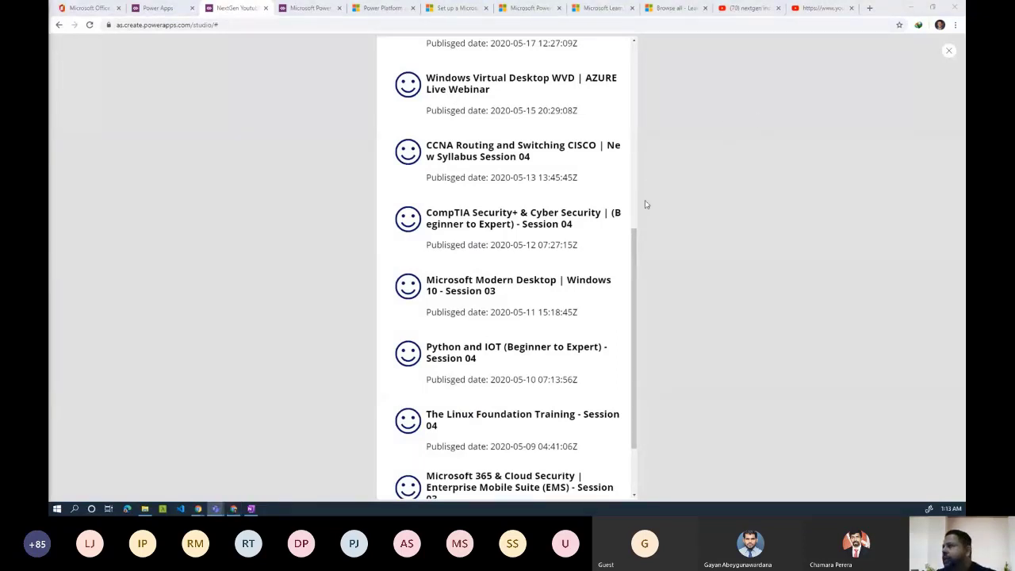
{"action": "left_click_drag", "start_coordinate": [633, 232], "coordinate": [633, 44]}
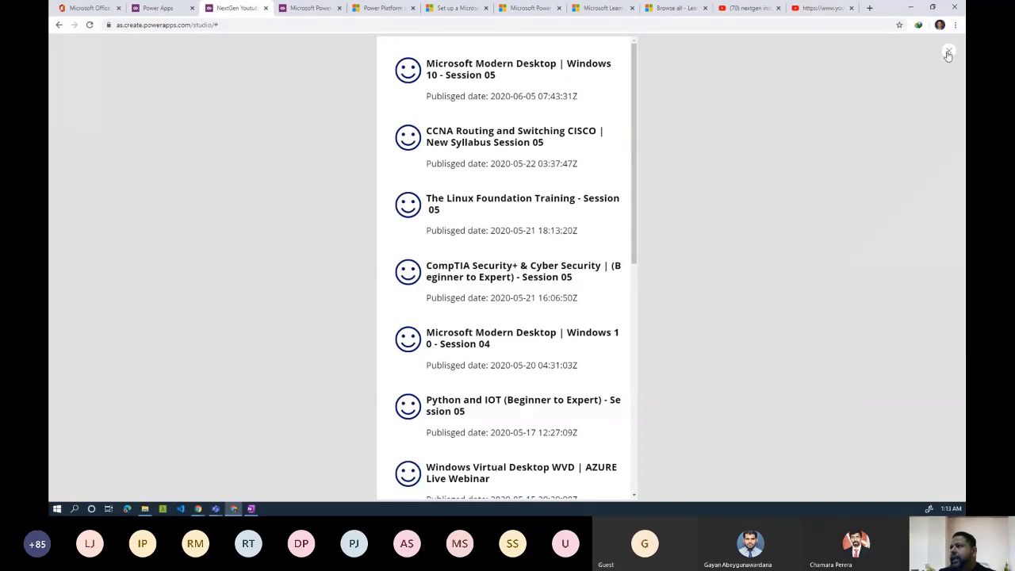
{"action": "left_click", "coordinate": [949, 54]}
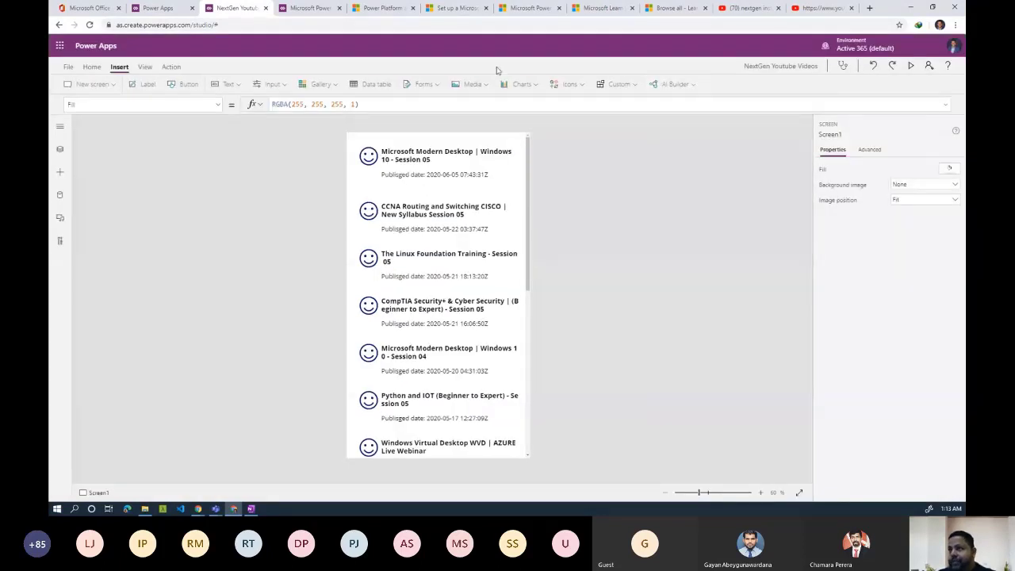
Change the app icon's background color to the second blue swatch in the app's name and icon settings
{"action": "left_click", "coordinate": [68, 68]}
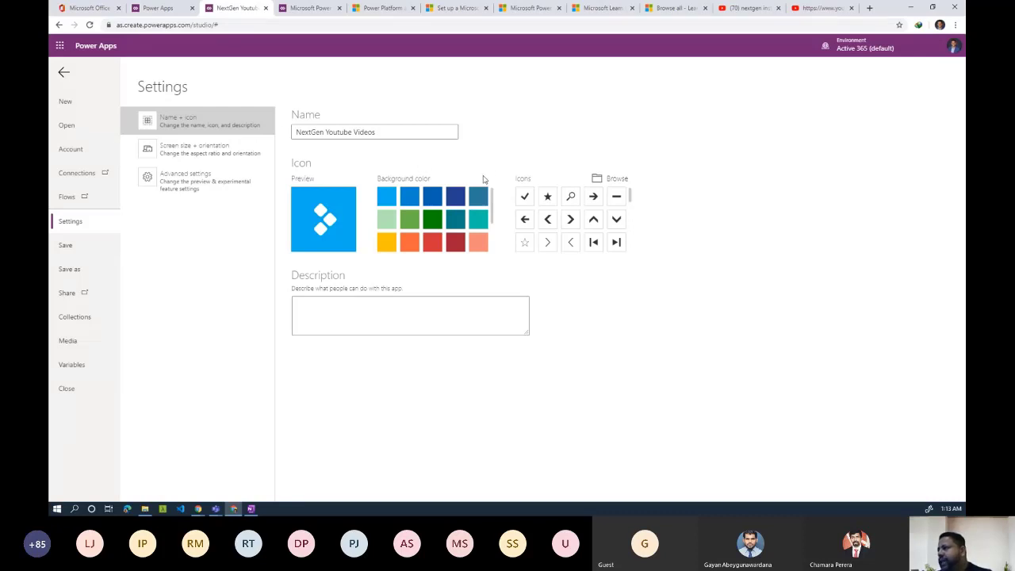
{"action": "left_click", "coordinate": [418, 203]}
Look through the available app icons and set the app's icon to the smiley face
{"action": "scroll", "coordinate": [631, 204], "scroll_direction": "down", "scroll_amount": 3}
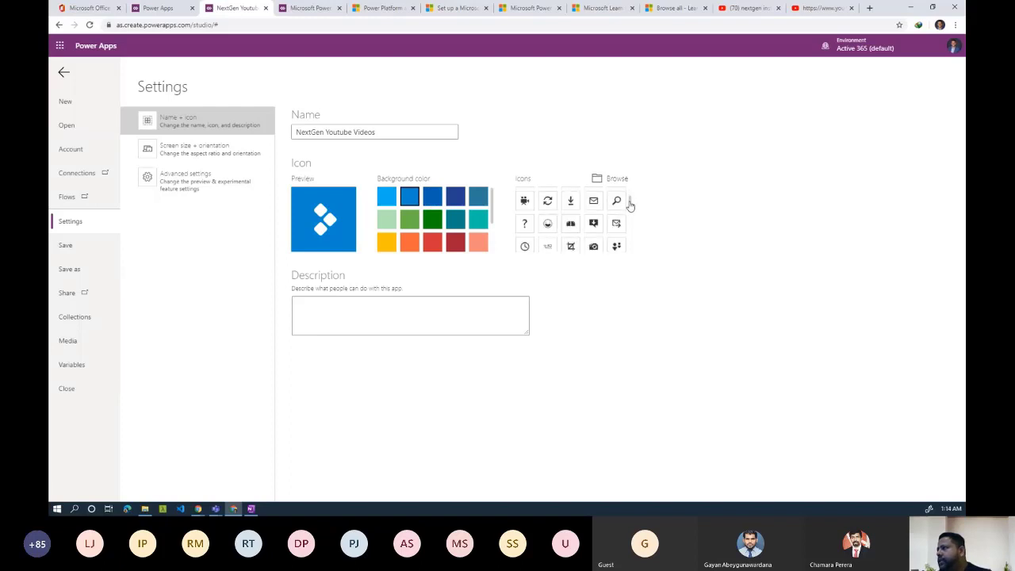
{"action": "scroll", "coordinate": [631, 205], "scroll_direction": "down", "scroll_amount": 3}
{"action": "scroll", "coordinate": [630, 203], "scroll_direction": "down", "scroll_amount": 5}
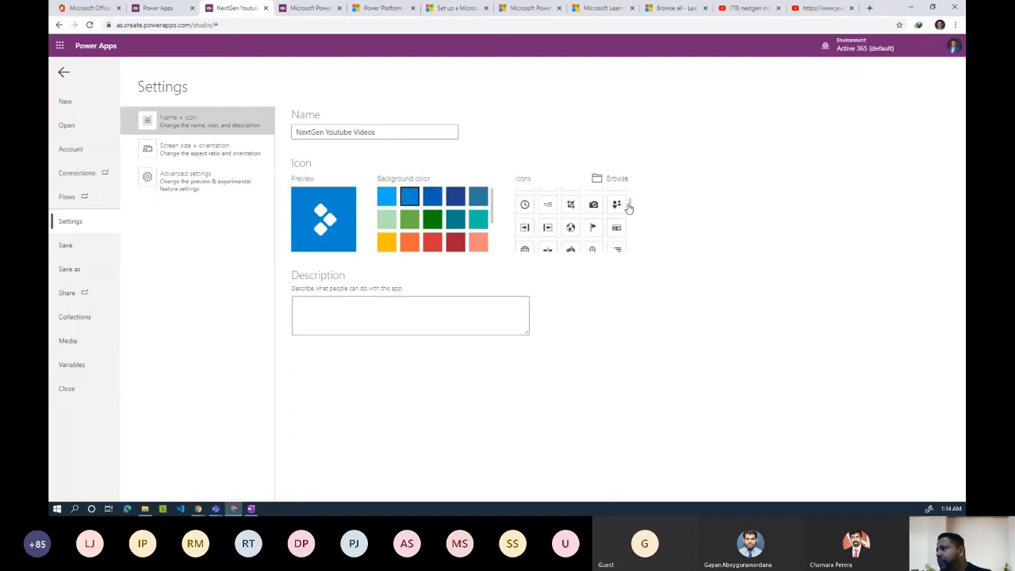
{"action": "scroll", "coordinate": [629, 207], "scroll_direction": "down", "scroll_amount": 5}
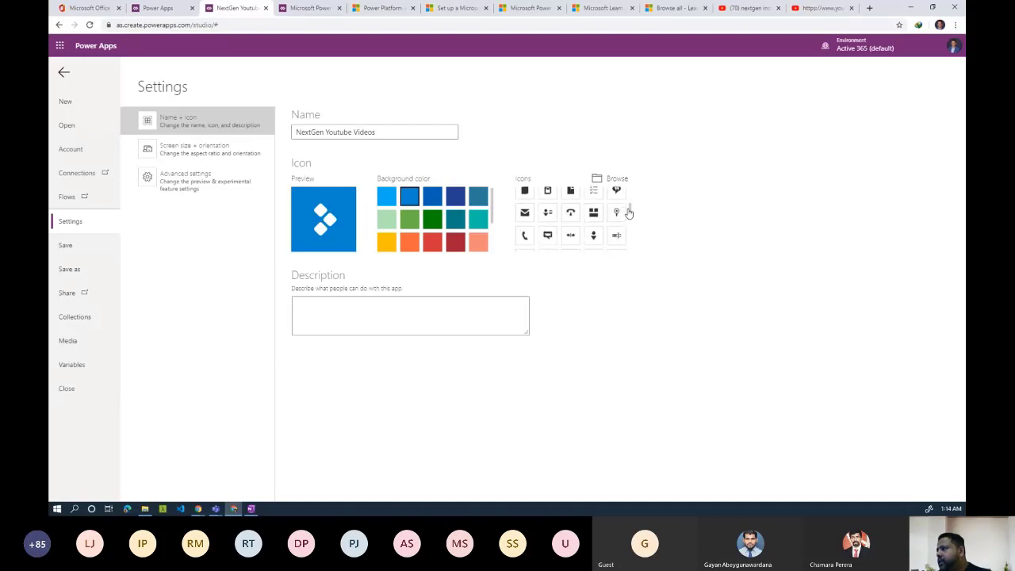
{"action": "scroll", "coordinate": [629, 213], "scroll_direction": "down", "scroll_amount": 5}
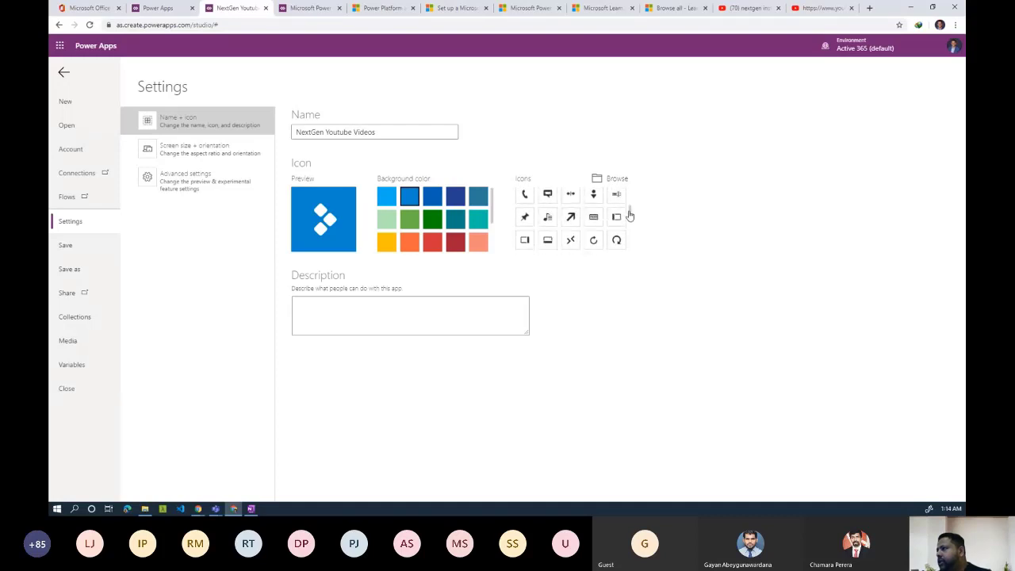
{"action": "scroll", "coordinate": [631, 218], "scroll_direction": "down", "scroll_amount": 5}
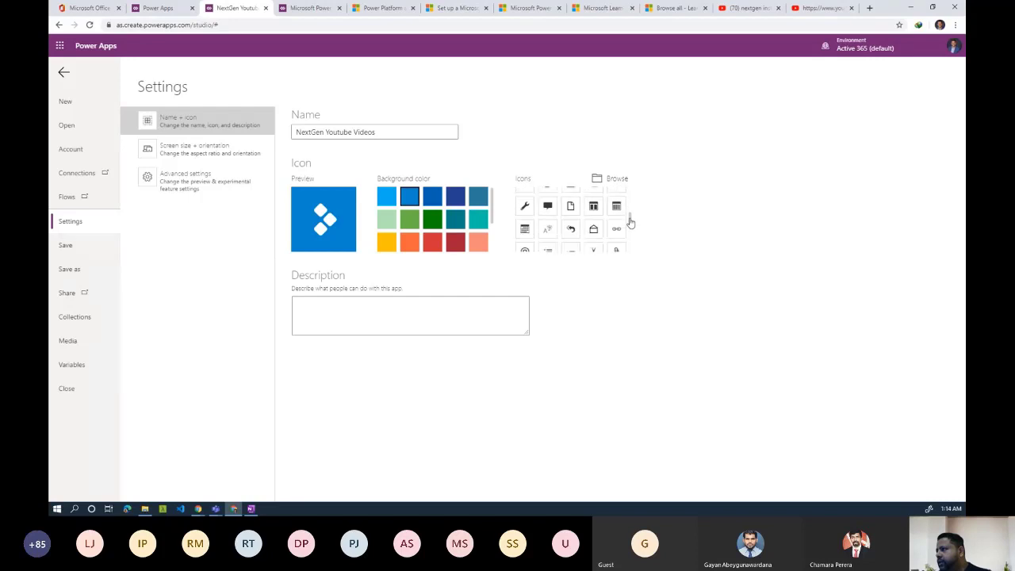
{"action": "scroll", "coordinate": [631, 223], "scroll_direction": "down", "scroll_amount": 5}
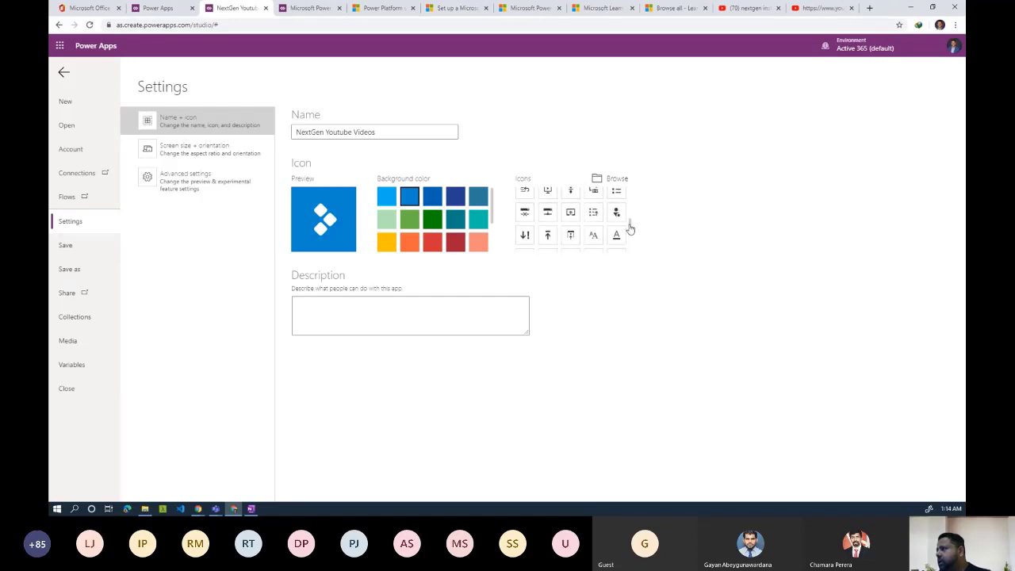
{"action": "scroll", "coordinate": [631, 232], "scroll_direction": "down", "scroll_amount": 2}
{"action": "scroll", "coordinate": [631, 236], "scroll_direction": "down", "scroll_amount": 6}
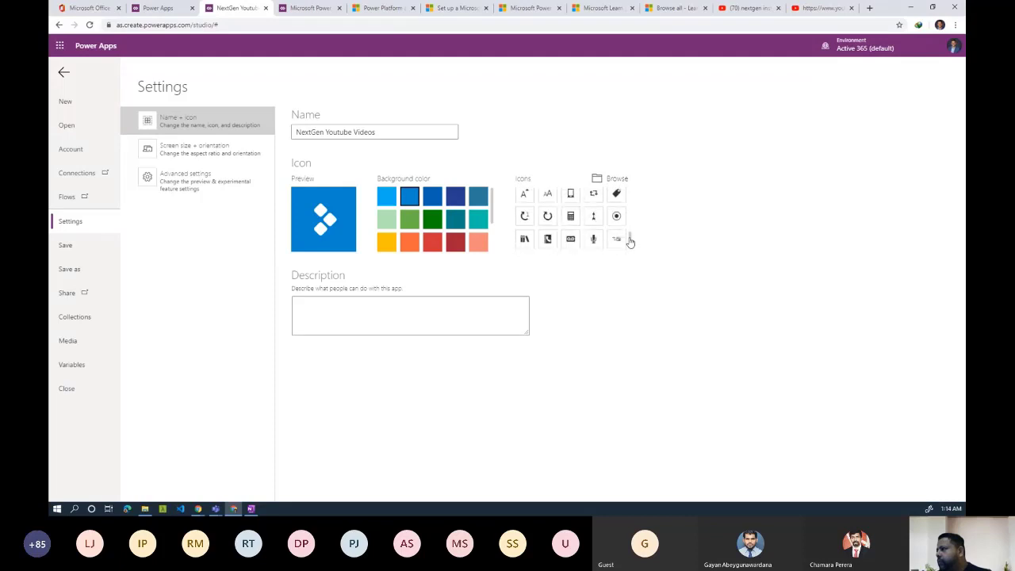
{"action": "scroll", "coordinate": [631, 242], "scroll_direction": "down", "scroll_amount": 6}
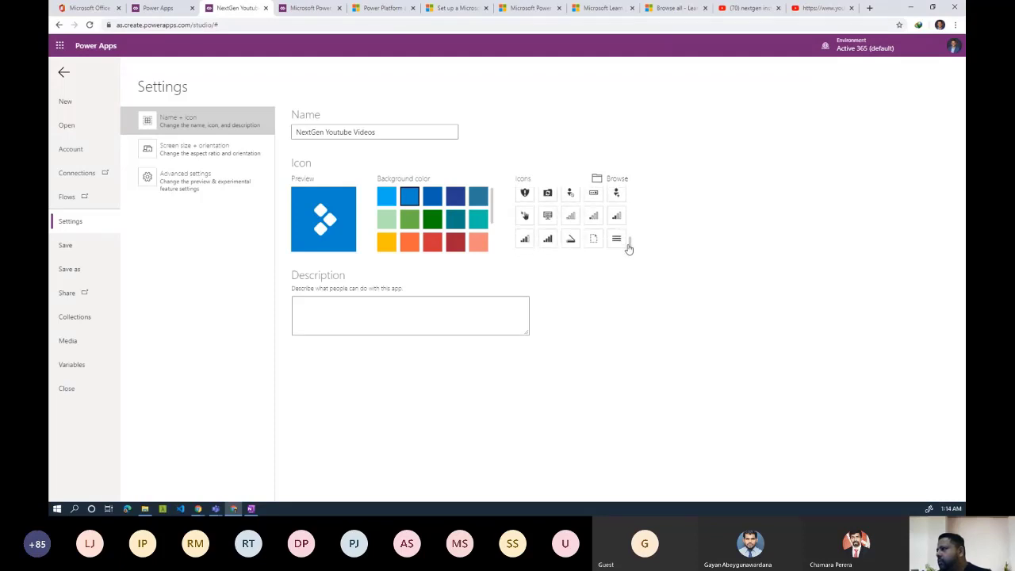
{"action": "left_click_drag", "start_coordinate": [629, 249], "coordinate": [631, 239]}
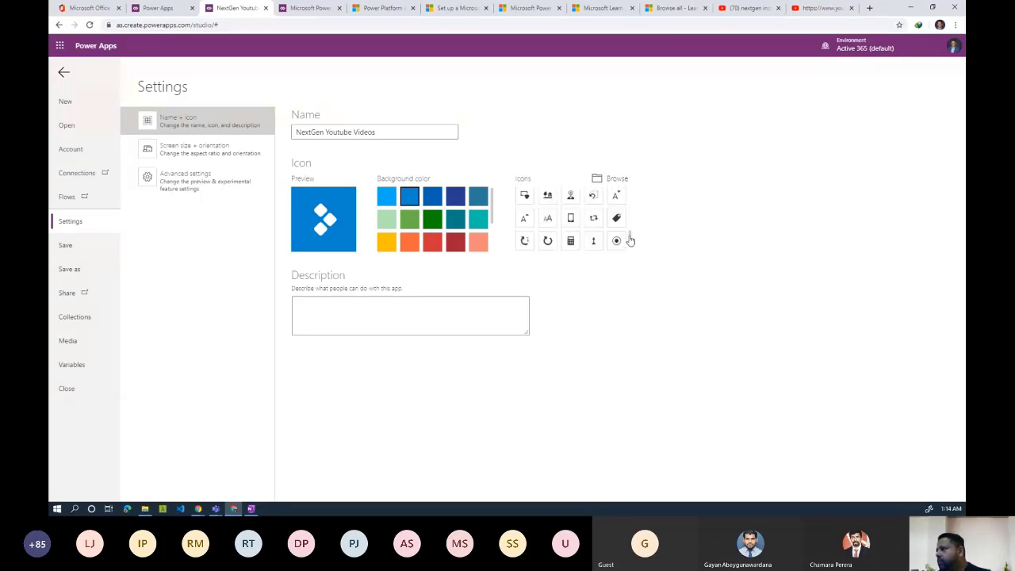
{"action": "scroll", "coordinate": [631, 238], "scroll_direction": "down", "scroll_amount": 5}
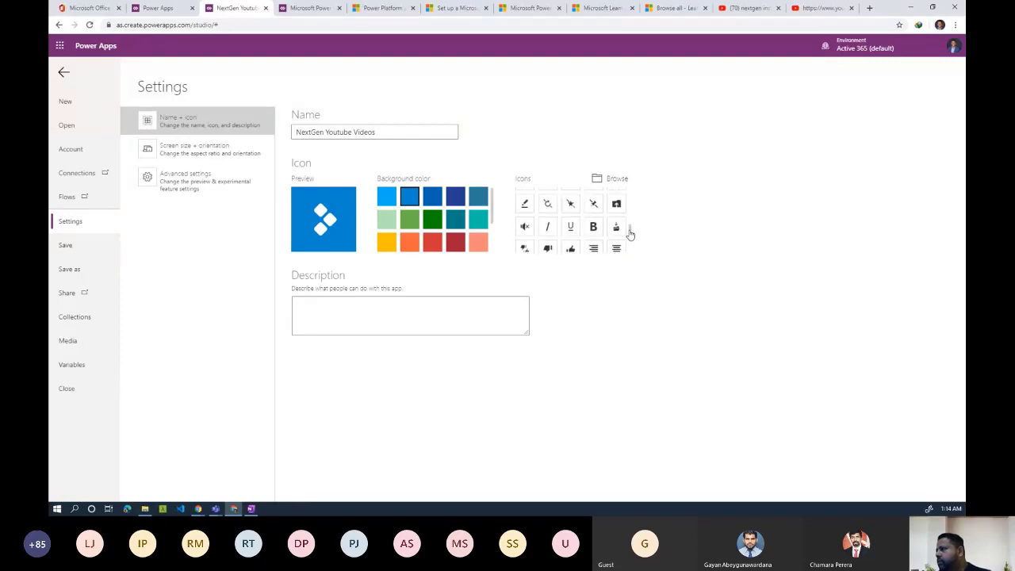
{"action": "scroll", "coordinate": [630, 230], "scroll_direction": "up", "scroll_amount": 4}
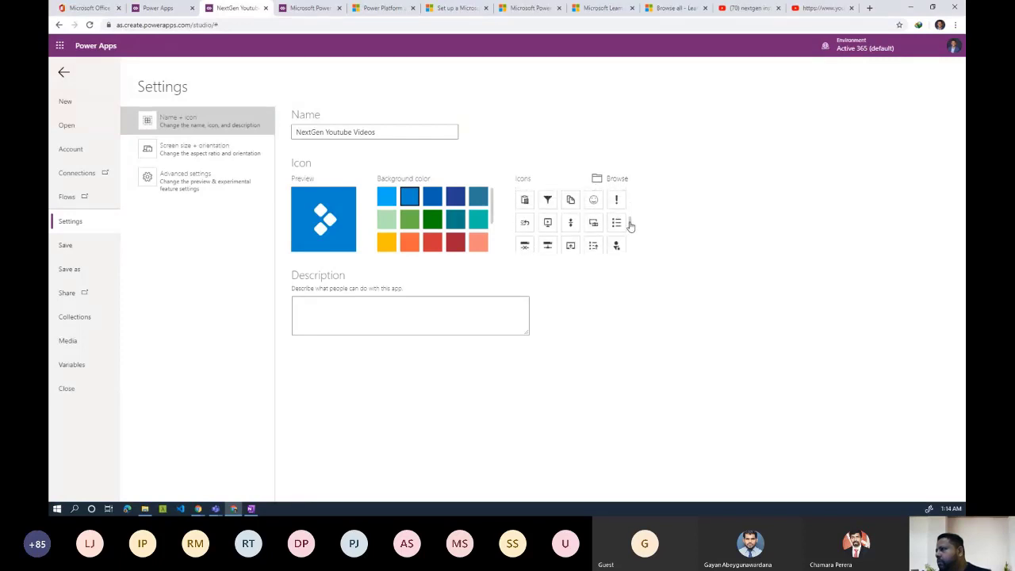
{"action": "scroll", "coordinate": [631, 225], "scroll_direction": "up", "scroll_amount": 2}
{"action": "scroll", "coordinate": [630, 218], "scroll_direction": "up", "scroll_amount": 4}
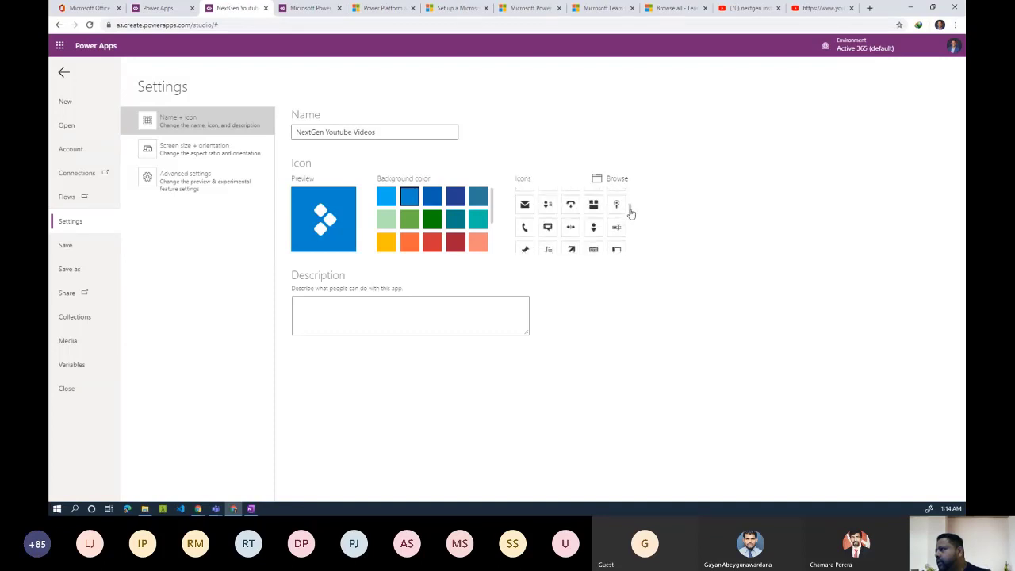
{"action": "scroll", "coordinate": [630, 212], "scroll_direction": "up", "scroll_amount": 4}
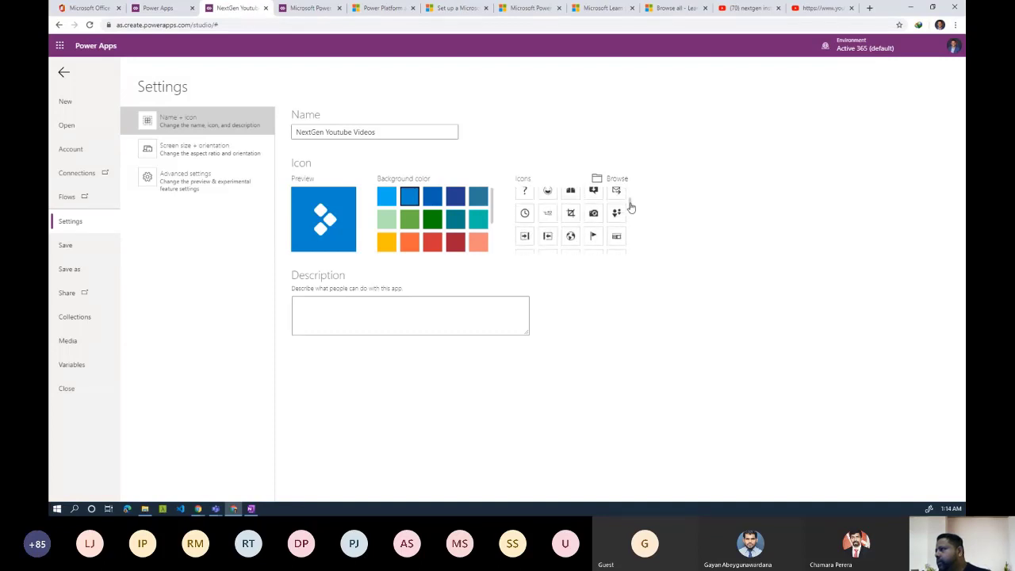
{"action": "scroll", "coordinate": [629, 205], "scroll_direction": "up", "scroll_amount": 2}
{"action": "left_click", "coordinate": [548, 232]}
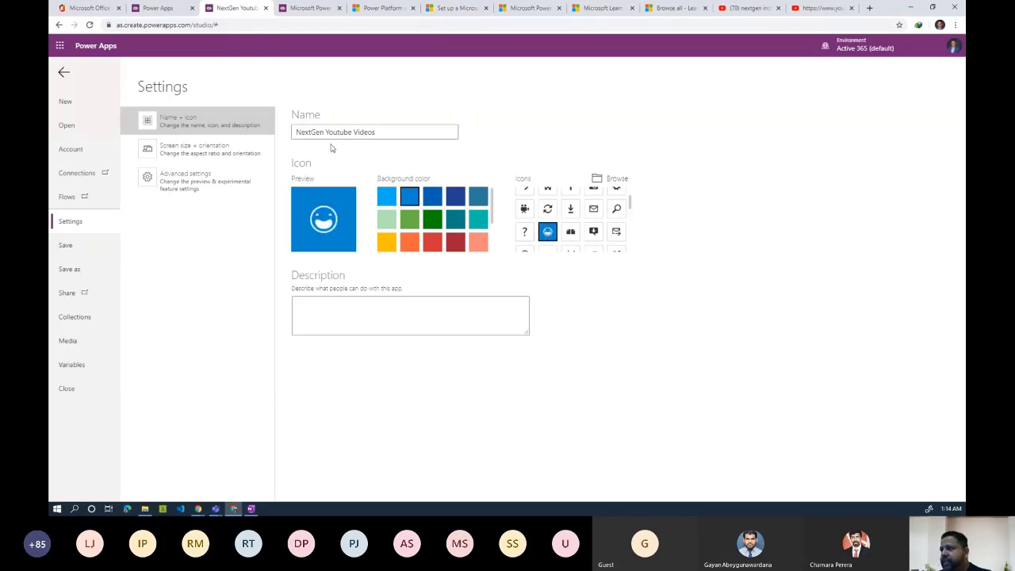
Review the screen size, orientation and advanced settings, and save the app to the cloud as NextGen Youtube Videos
{"action": "left_click", "coordinate": [205, 155]}
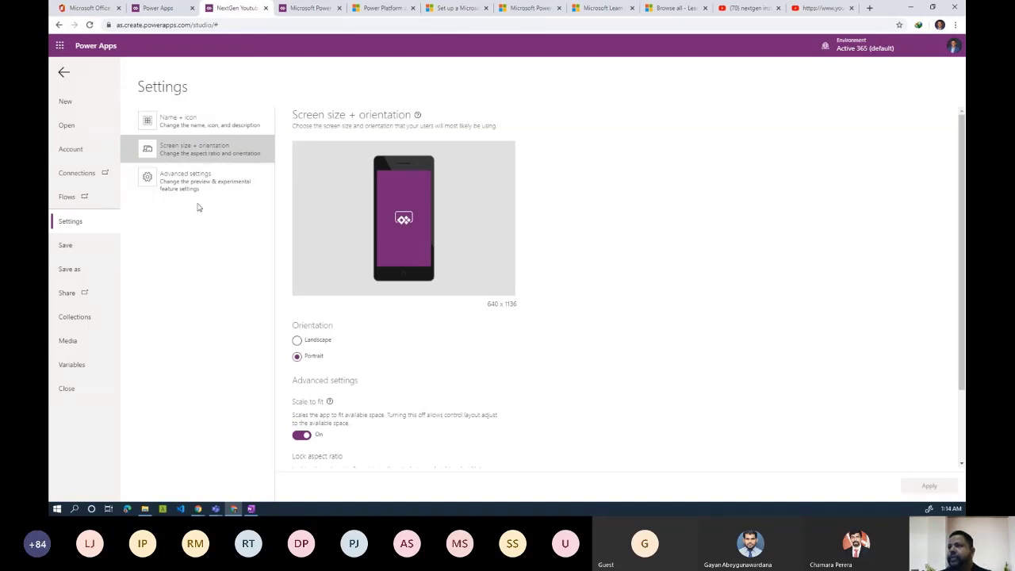
{"action": "left_click", "coordinate": [195, 184]}
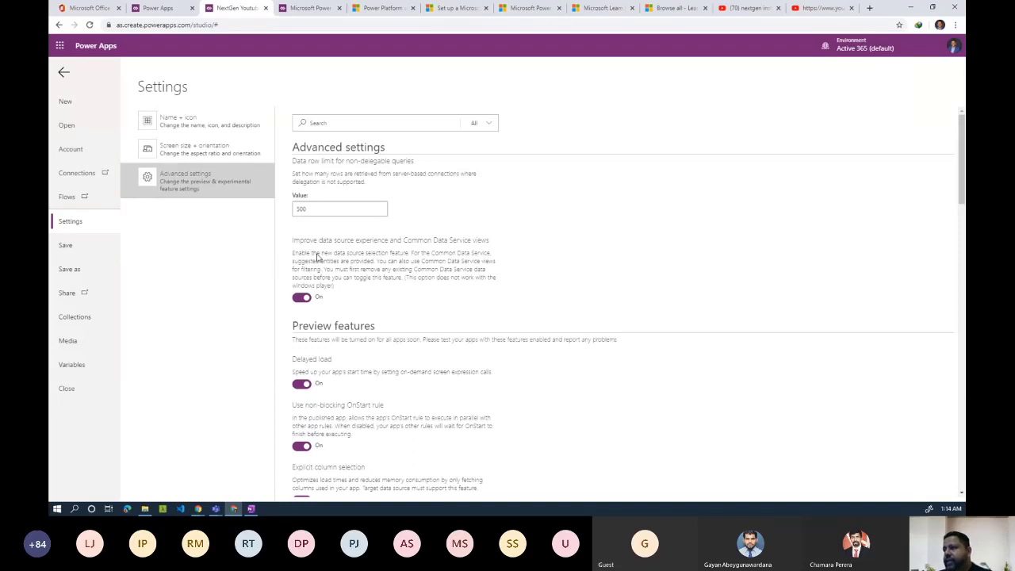
{"action": "left_click", "coordinate": [83, 271]}
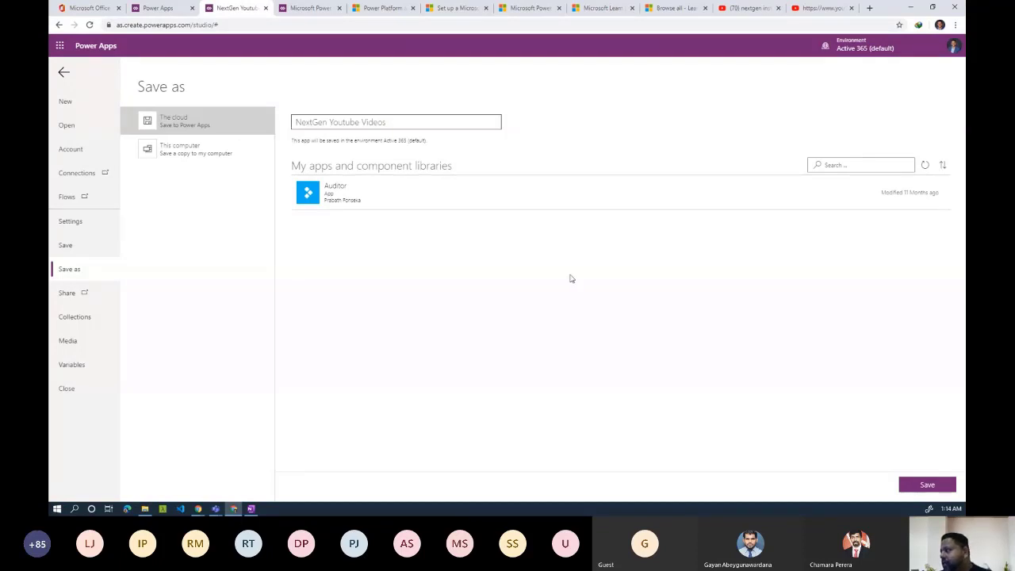
{"action": "left_click", "coordinate": [920, 483]}
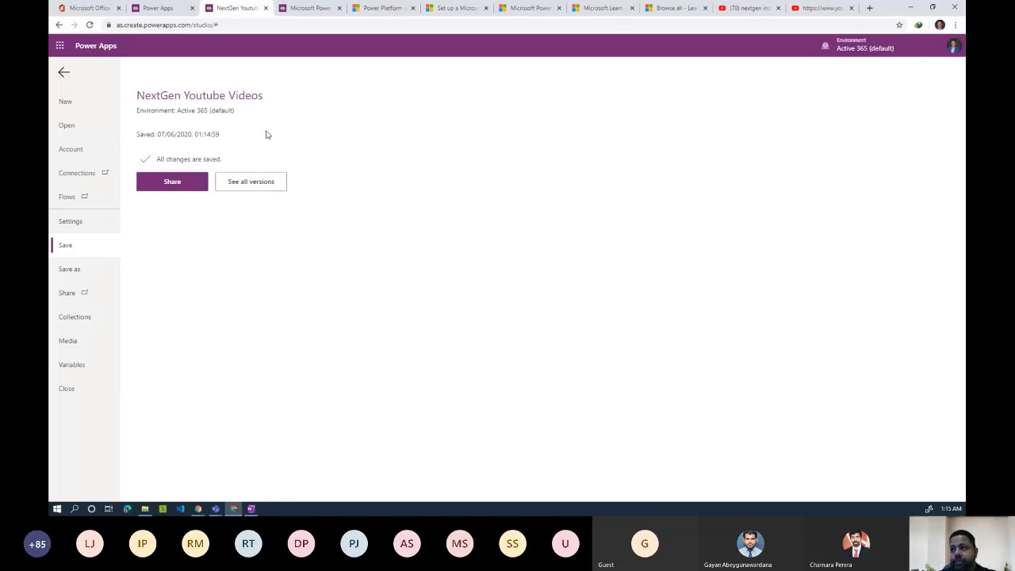
Open sharing for the saved app, search for a colleague by name and add them as a new user
{"action": "left_click", "coordinate": [171, 182]}
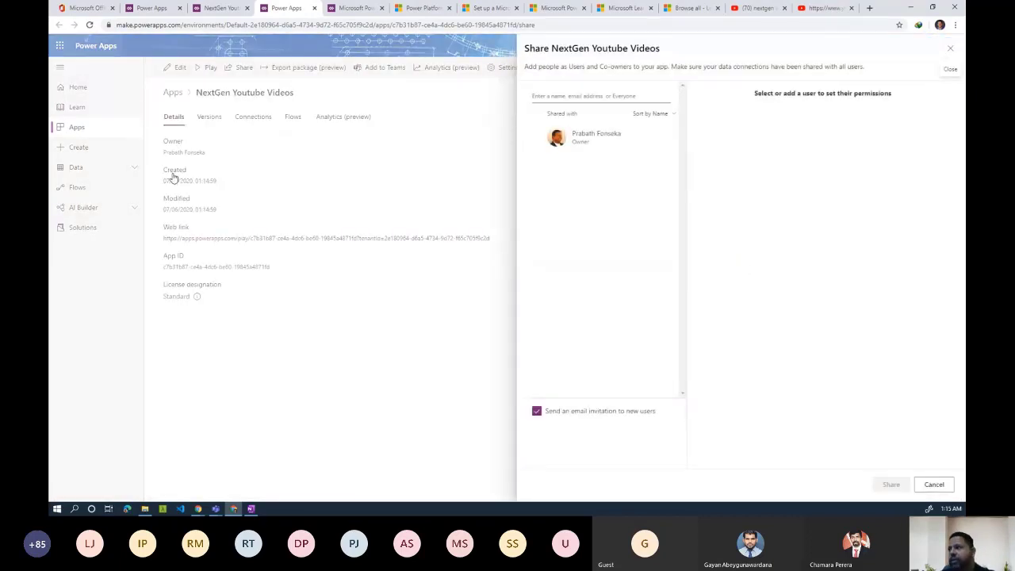
{"action": "left_click", "coordinate": [568, 97]}
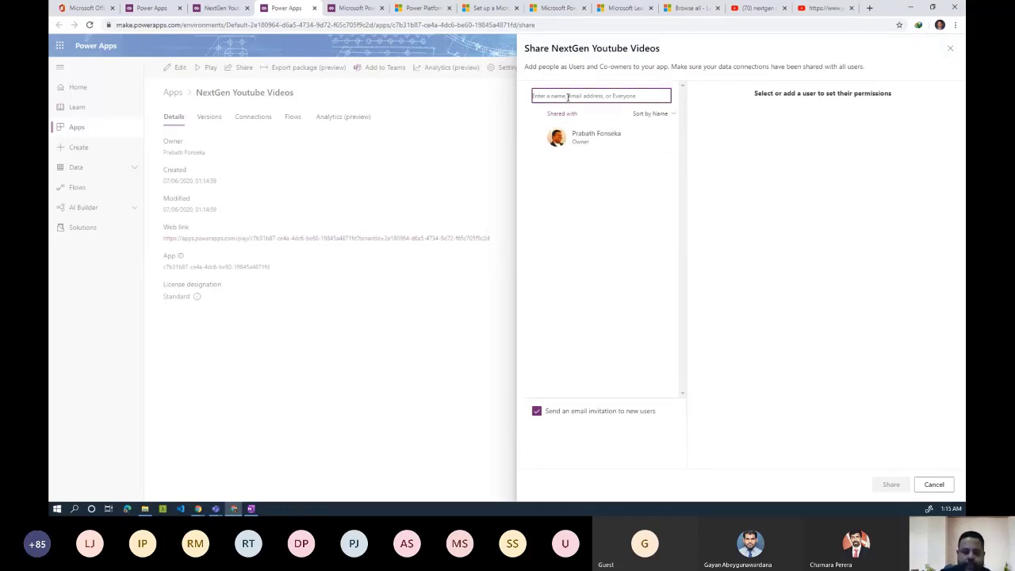
{"action": "type", "text": "ipul"}
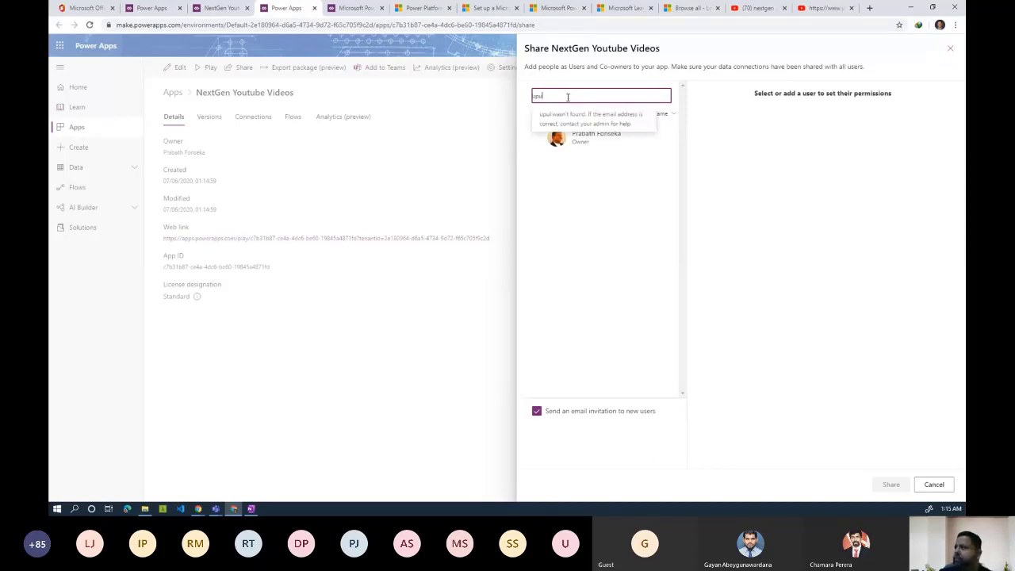
{"action": "key", "text": "BackSpace"}
{"action": "key", "text": "BackSpace"}
{"action": "key", "text": "BackSpace"}
{"action": "key", "text": "BackSpace"}
{"action": "type", "text": "Gayan"}
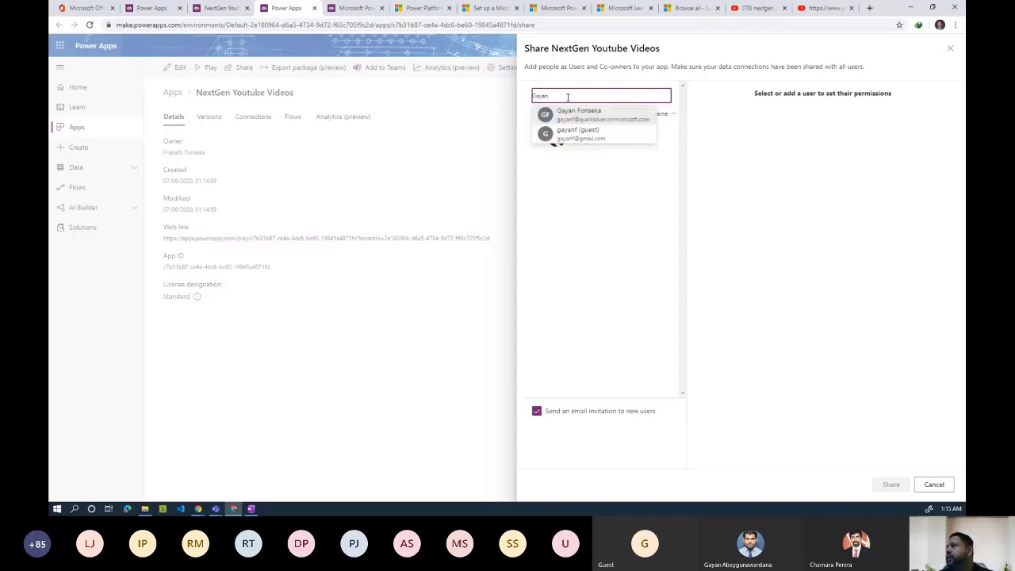
{"action": "left_click", "coordinate": [598, 116]}
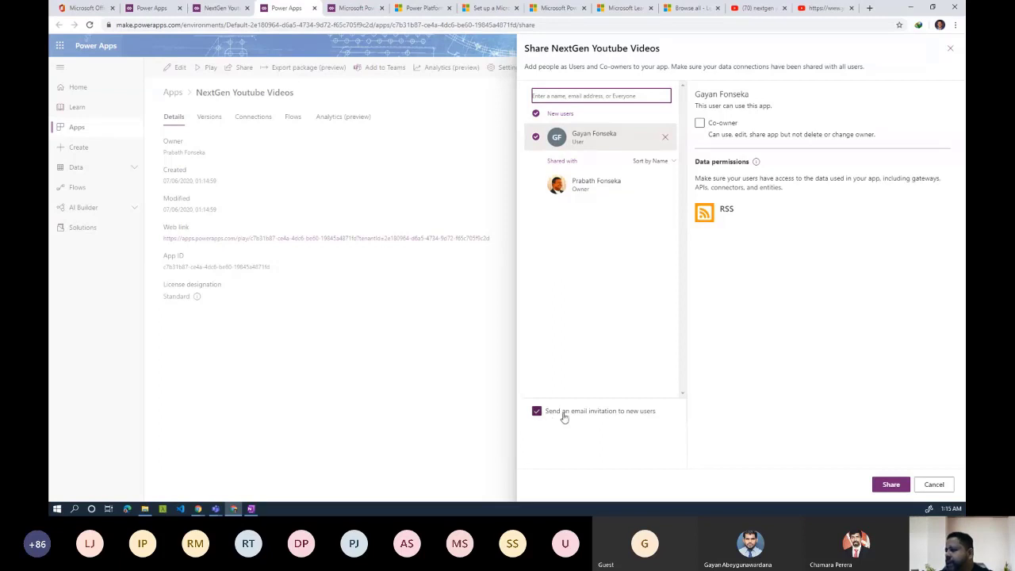
Turn off the email invitation to new users and discard the sharing changes
{"action": "left_click", "coordinate": [605, 417]}
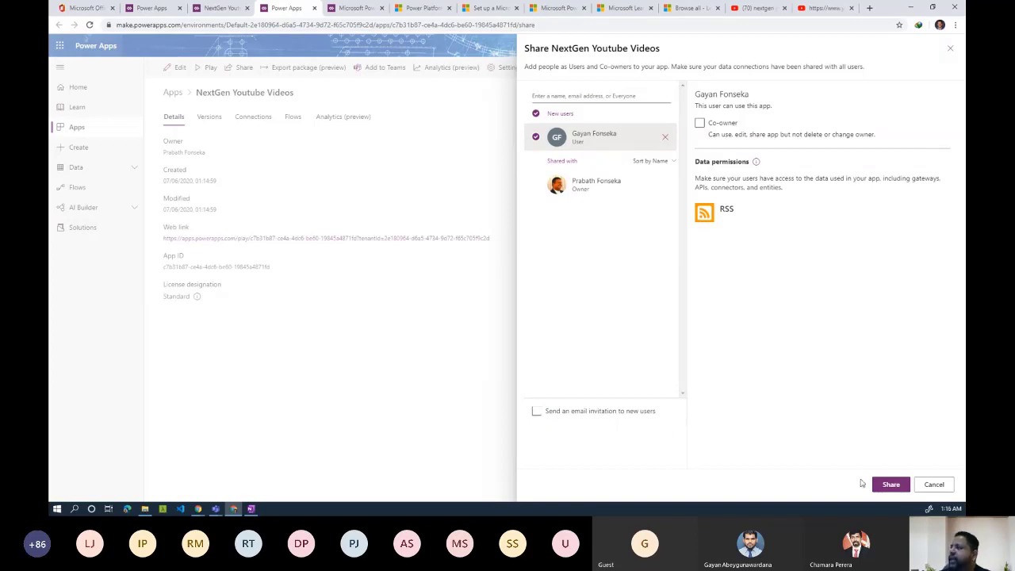
{"action": "left_click", "coordinate": [932, 485]}
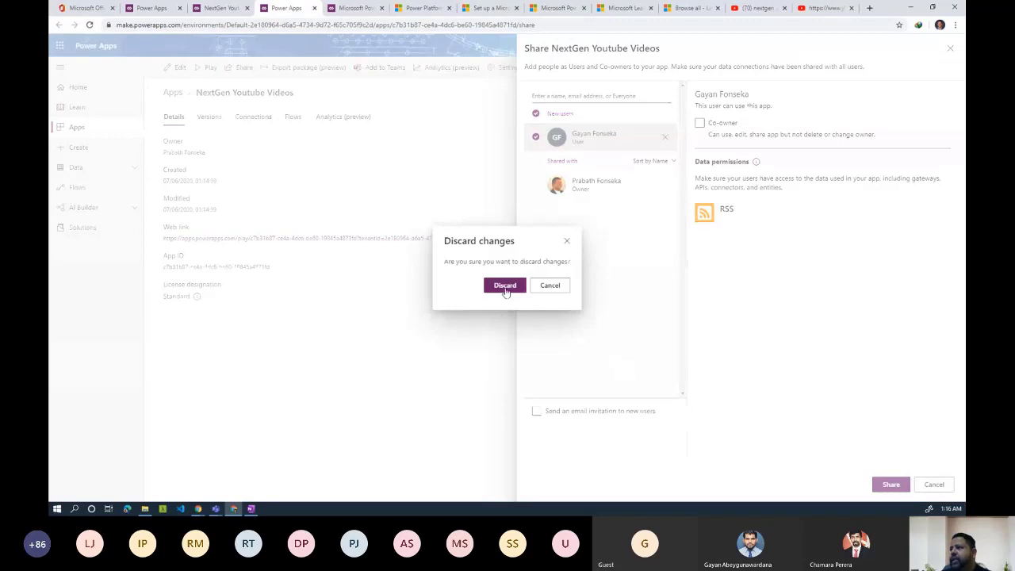
{"action": "left_click", "coordinate": [505, 290]}
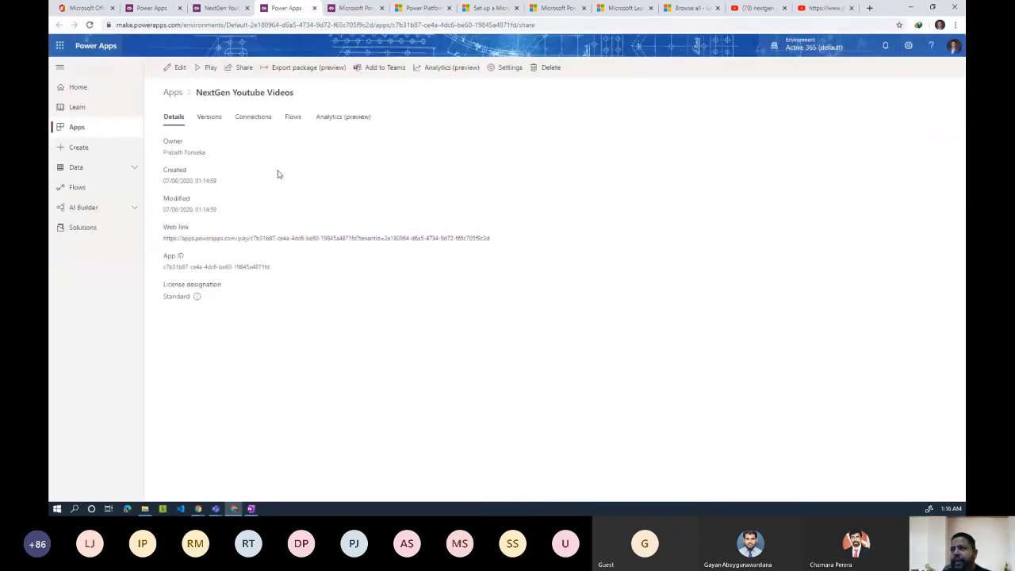
Play NextGen Youtube Videos from the Apps list, check its video gallery and close the player
{"action": "left_click", "coordinate": [83, 127]}
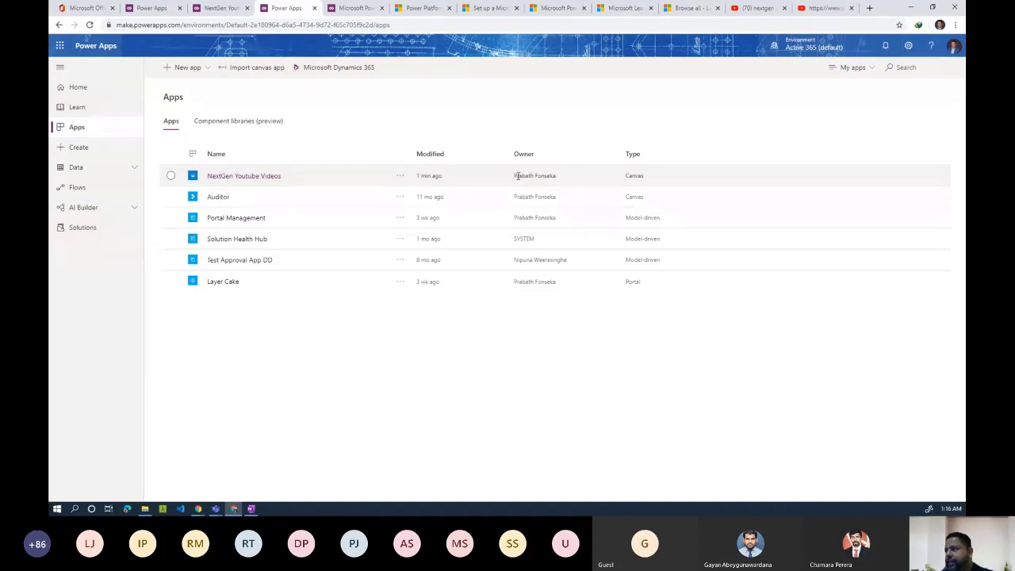
{"action": "left_click_drag", "start_coordinate": [518, 176], "coordinate": [543, 177]}
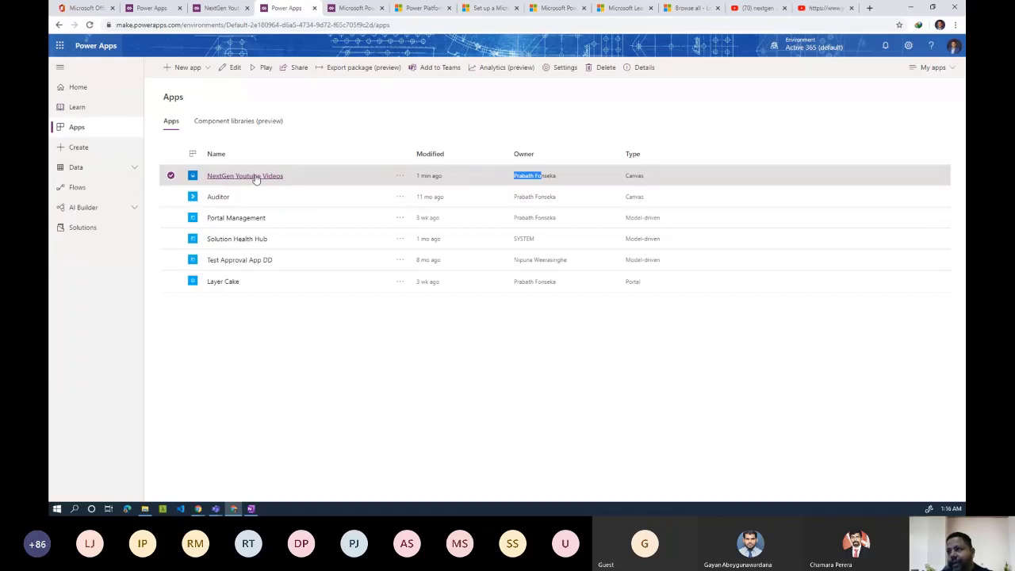
{"action": "left_click", "coordinate": [267, 68]}
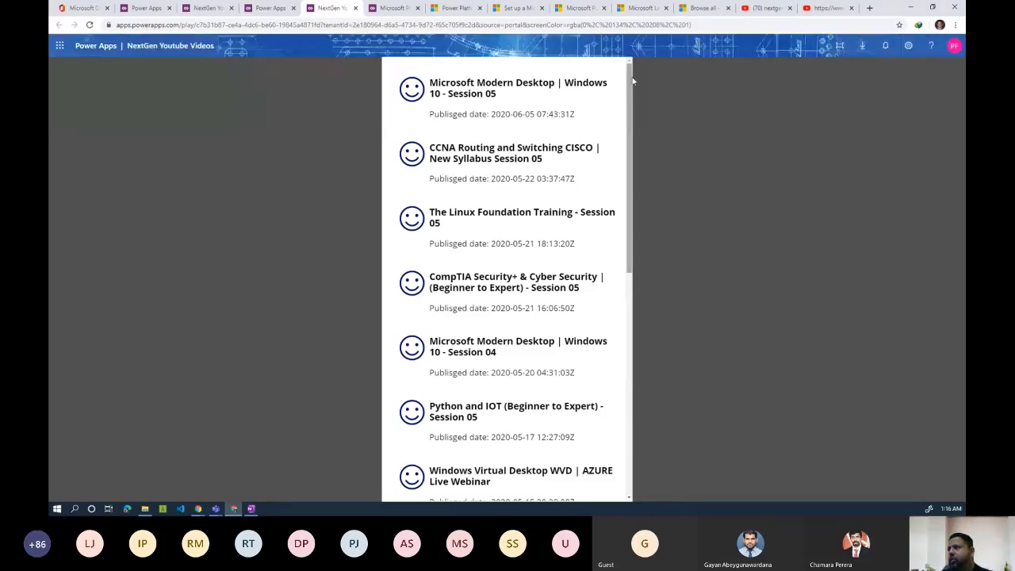
{"action": "left_click_drag", "start_coordinate": [630, 92], "coordinate": [569, 63]}
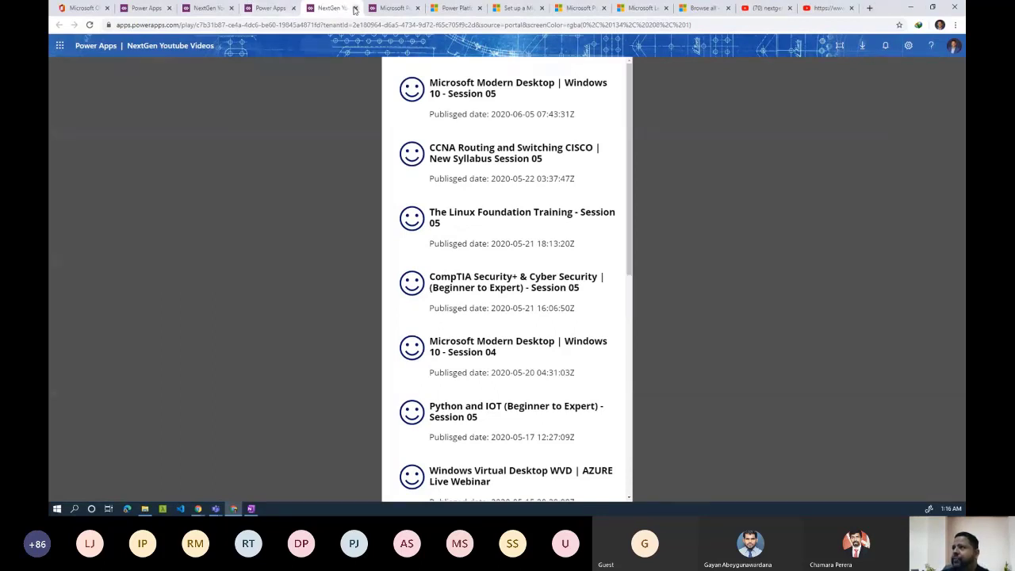
{"action": "left_click", "coordinate": [354, 9]}
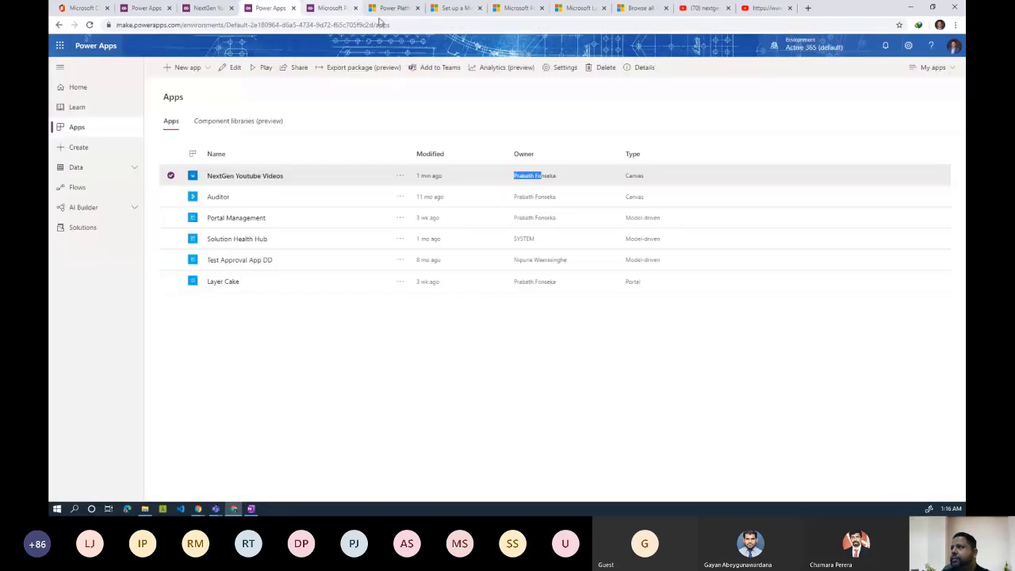
Close the XML feed and YouTube search results pages and return to the Power Apps Create page
{"action": "left_click", "coordinate": [789, 8]}
{"action": "left_click", "coordinate": [789, 9]}
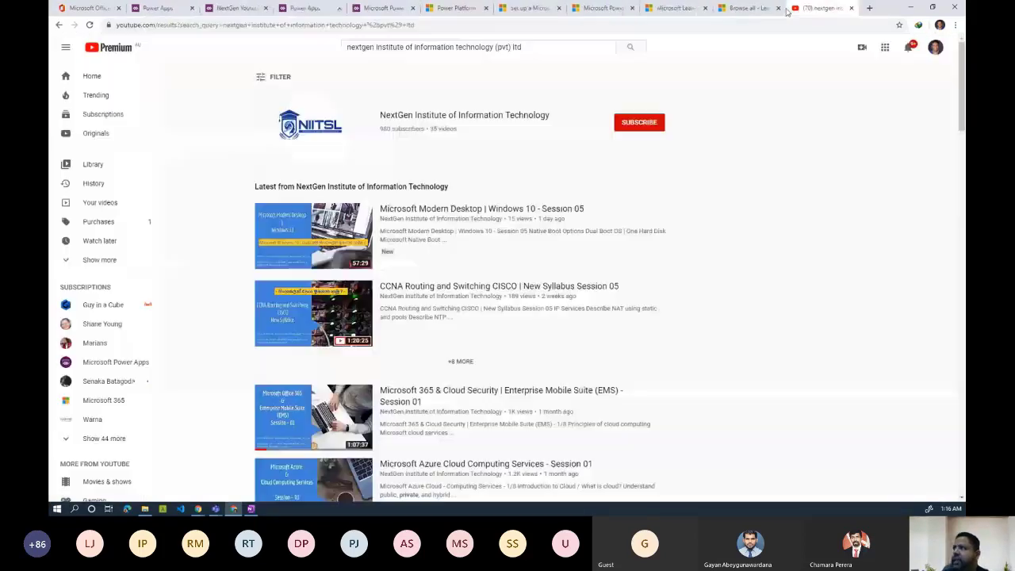
{"action": "left_click", "coordinate": [850, 9]}
{"action": "left_click", "coordinate": [170, 8]}
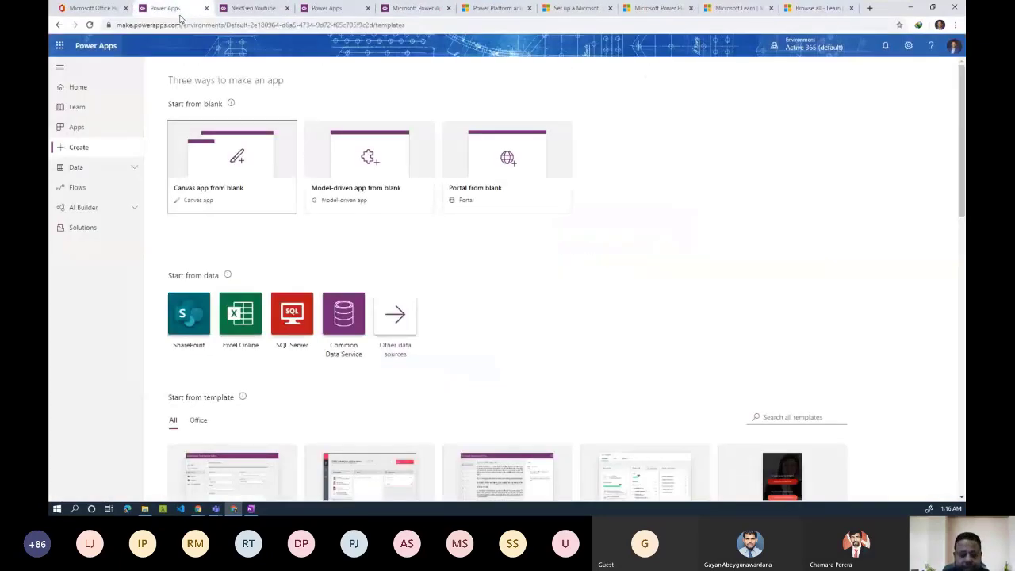
Switch to the local PowerApps folder, open EmployeeDataDemo.xlsx full-screen in Excel and review its column headings
{"action": "key", "text": "alt+Tab"}
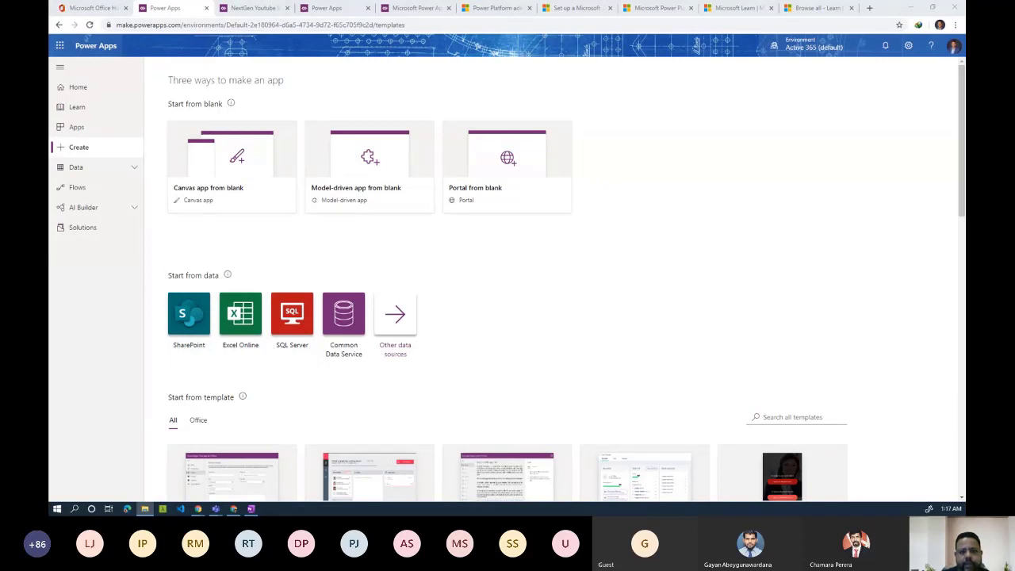
{"action": "left_click_drag", "start_coordinate": [49, 20], "coordinate": [293, 68]}
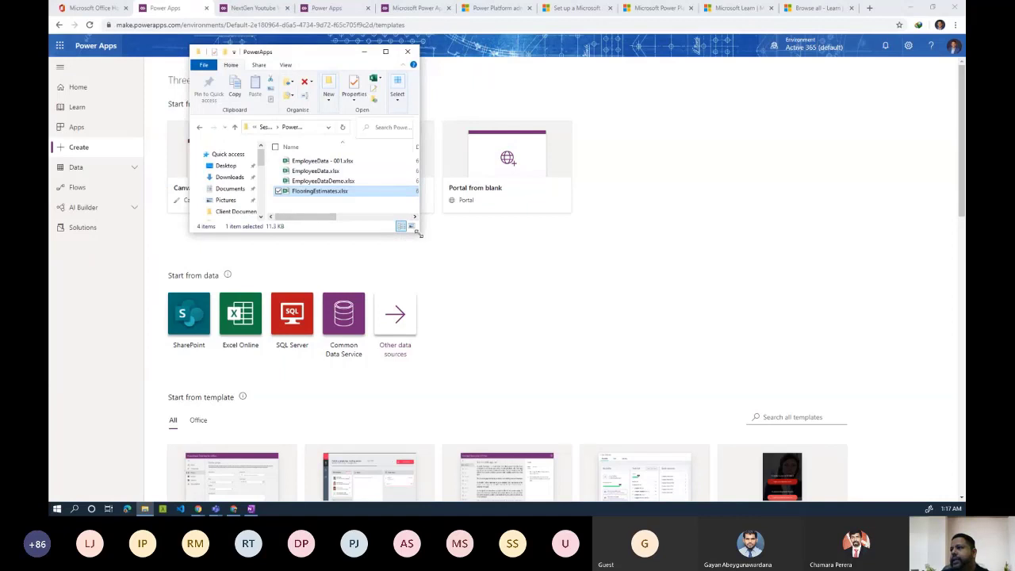
{"action": "left_click_drag", "start_coordinate": [418, 230], "coordinate": [479, 290]}
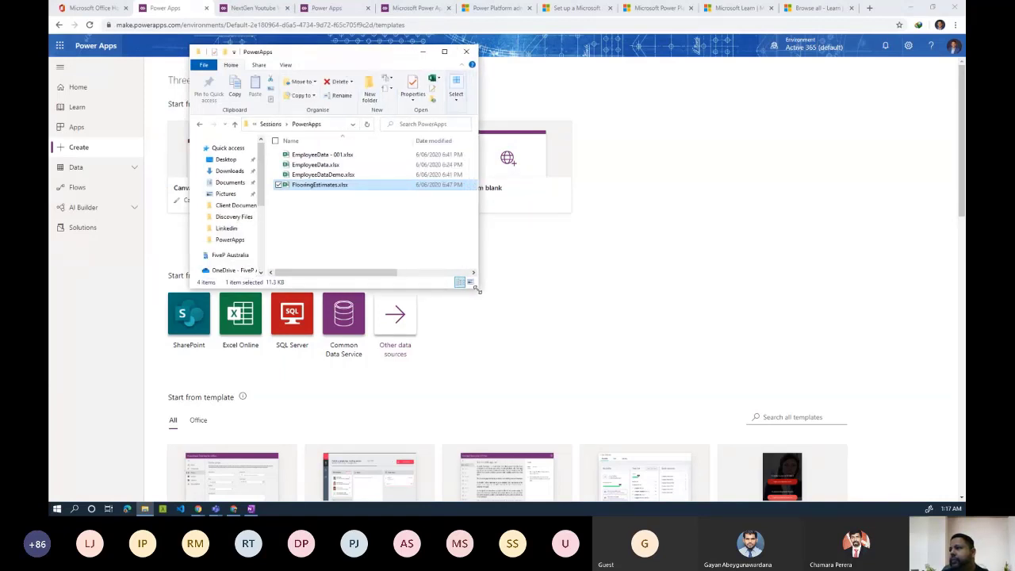
{"action": "left_click", "coordinate": [321, 176]}
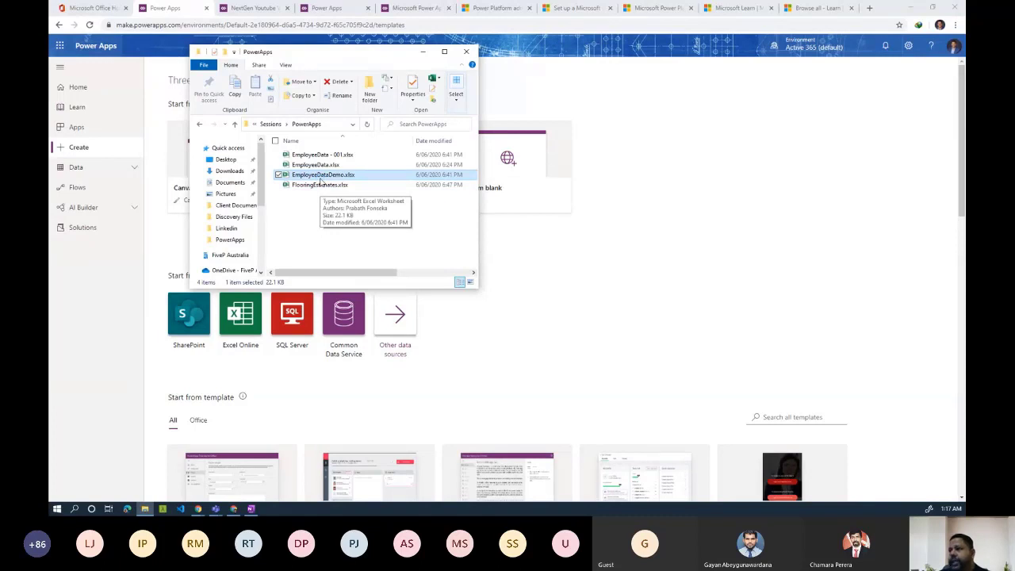
{"action": "double_click", "coordinate": [320, 176]}
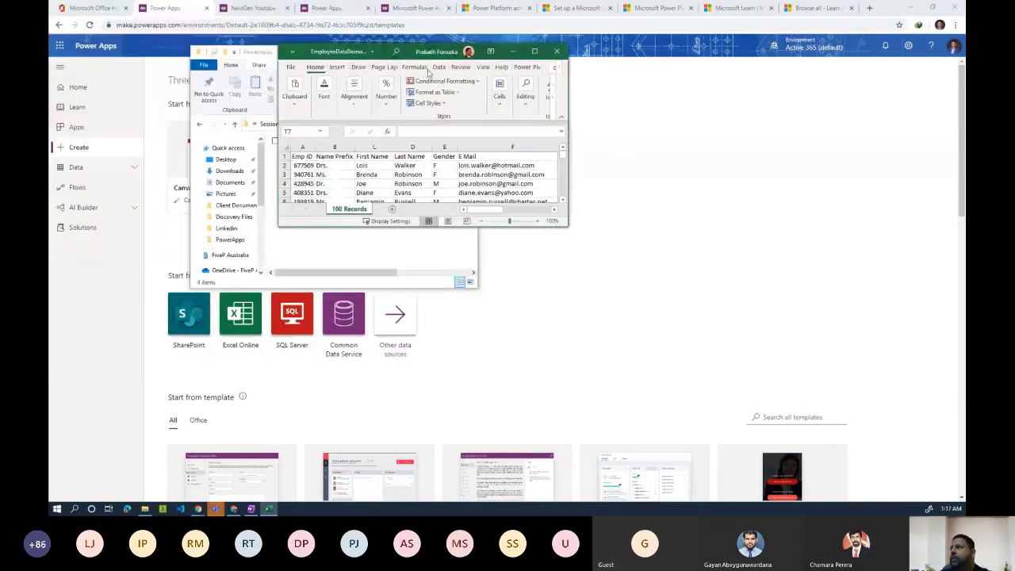
{"action": "left_click", "coordinate": [534, 51]}
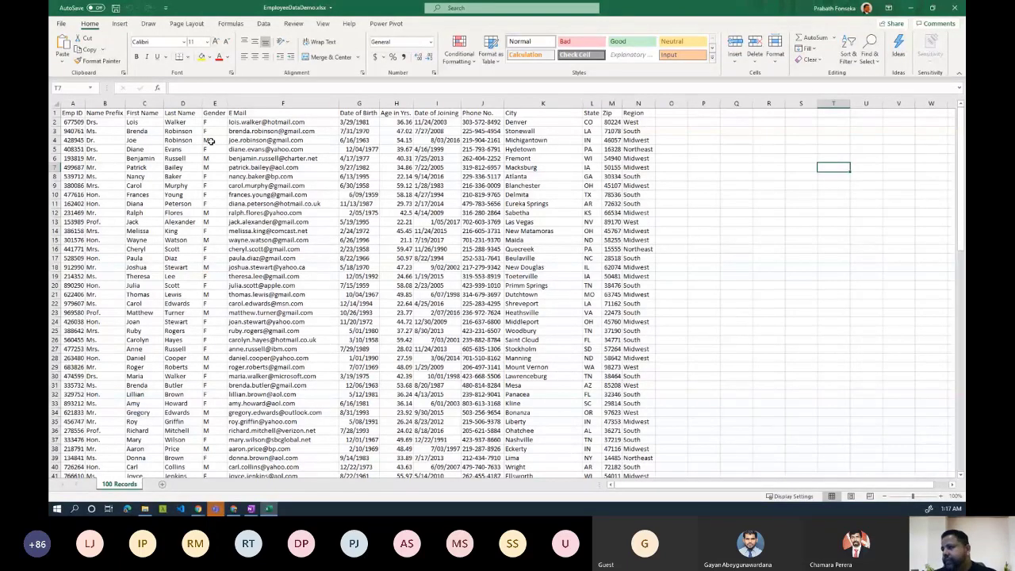
{"action": "mouse_move", "coordinate": [960, 151]}
{"action": "left_mouse_down"}
{"action": "mouse_move", "coordinate": [961, 161]}
{"action": "mouse_move", "coordinate": [964, 132]}
{"action": "left_mouse_up"}
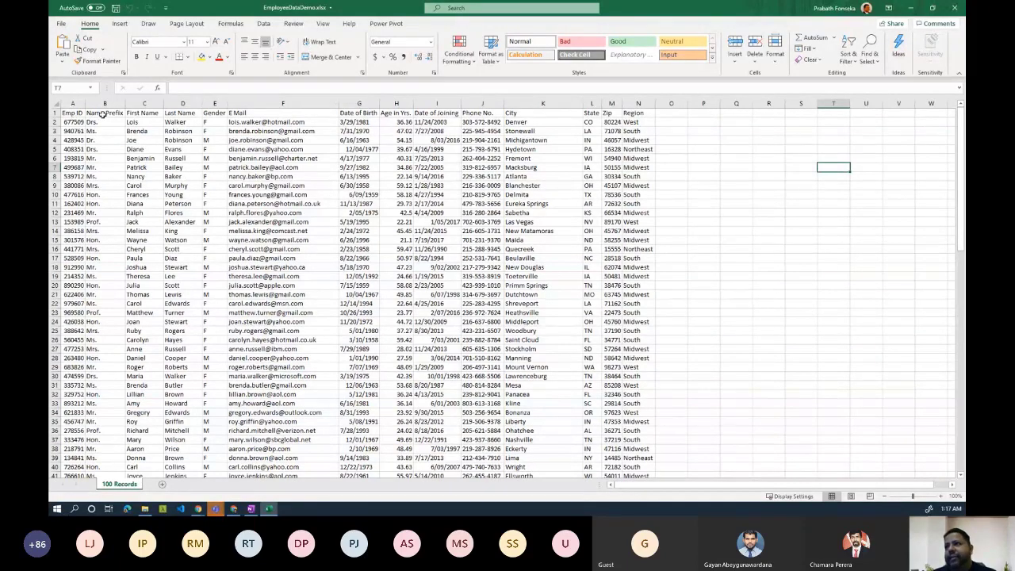
{"action": "left_click", "coordinate": [144, 114]}
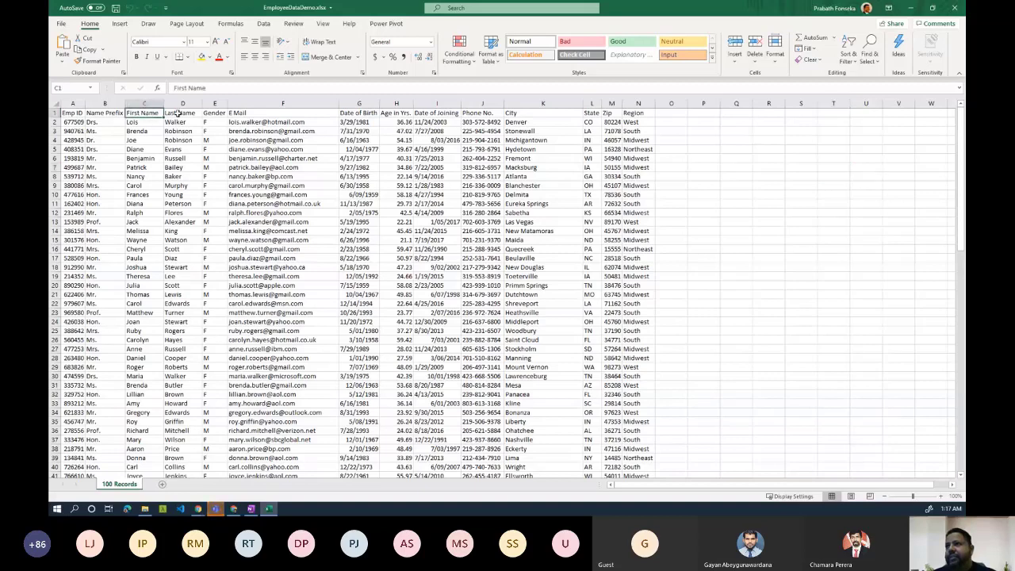
{"action": "left_click", "coordinate": [179, 113]}
{"action": "left_click", "coordinate": [215, 116]}
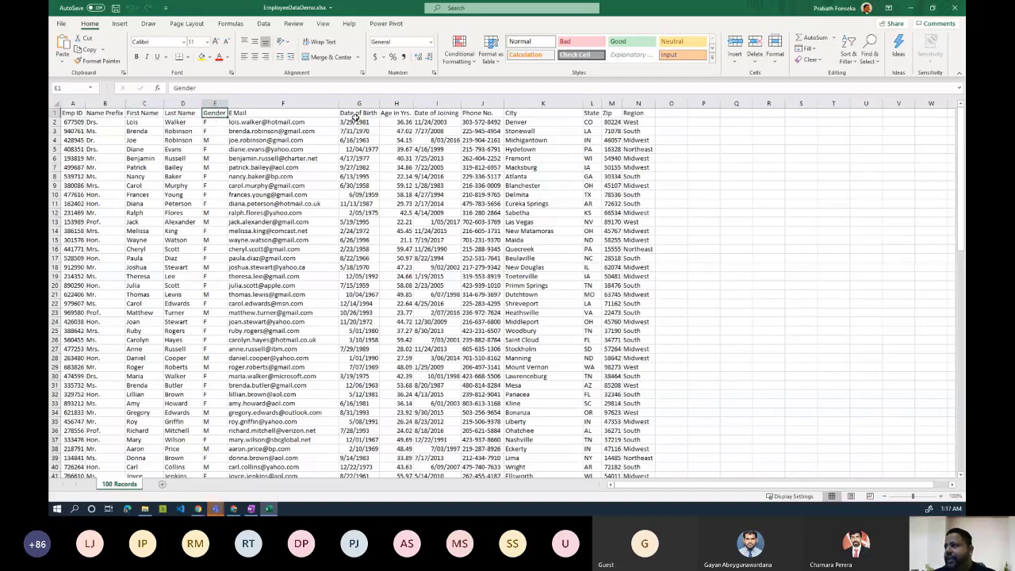
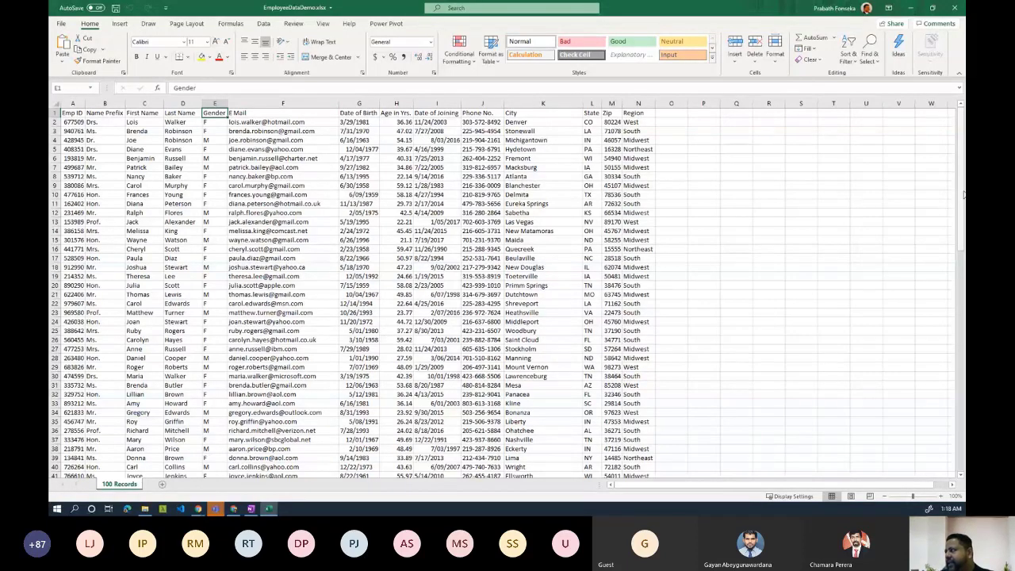
Convert the whole employee data range A1:N101 into a table with headers
{"action": "left_click_drag", "start_coordinate": [964, 193], "coordinate": [947, 450]}
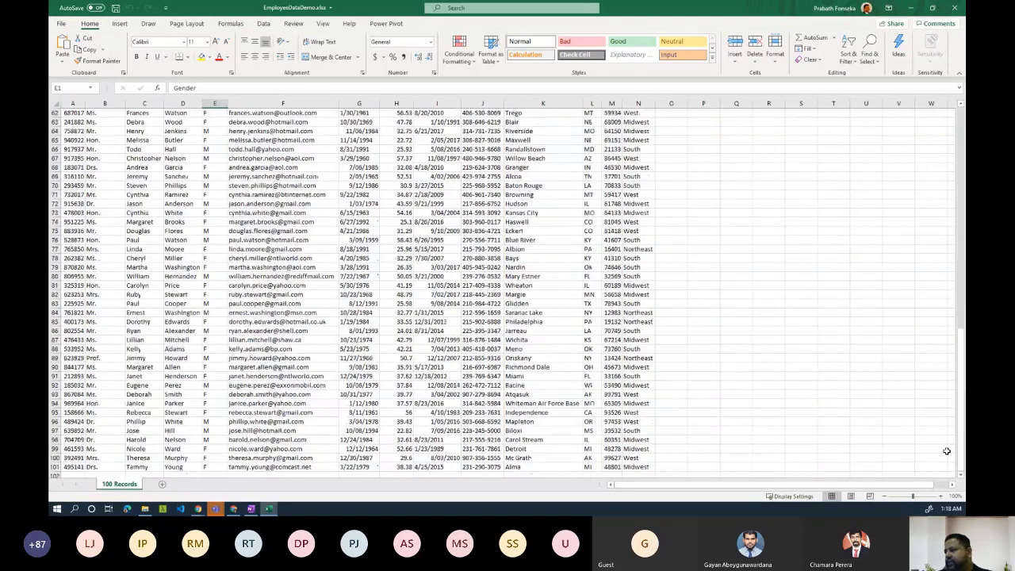
{"action": "left_click", "coordinate": [645, 468]}
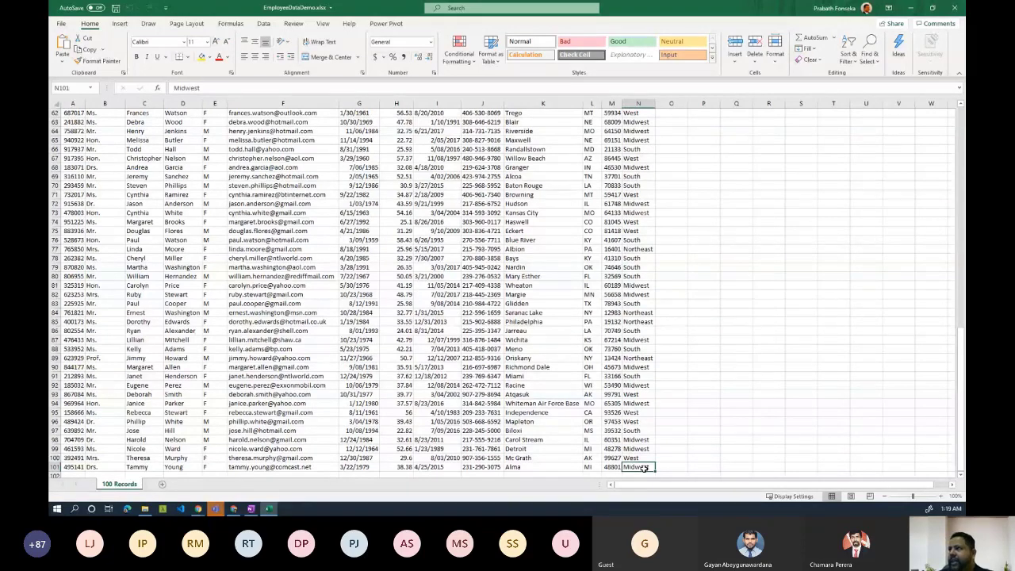
{"action": "left_click_drag", "start_coordinate": [644, 468], "coordinate": [67, 102]}
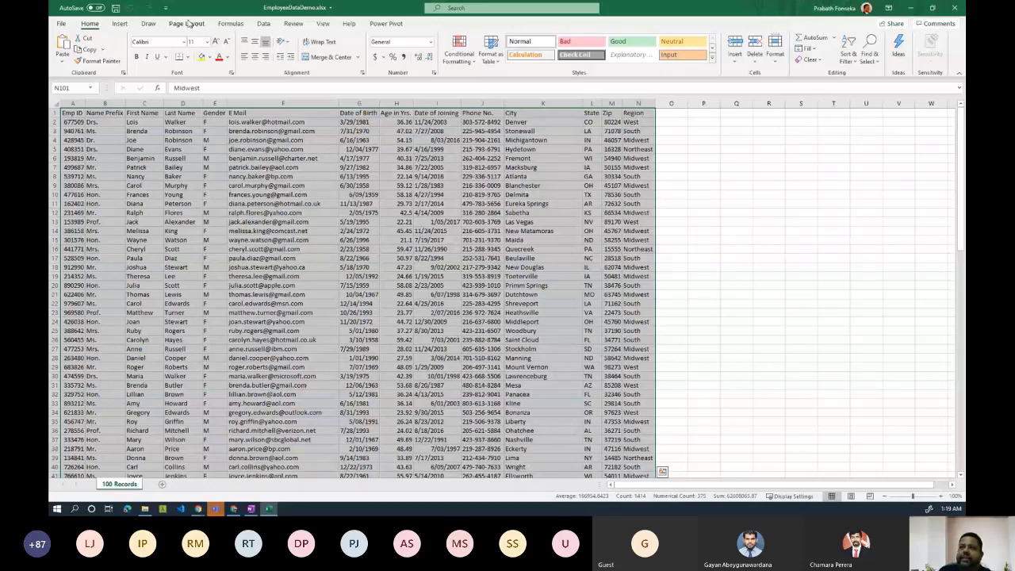
{"action": "left_click", "coordinate": [123, 24]}
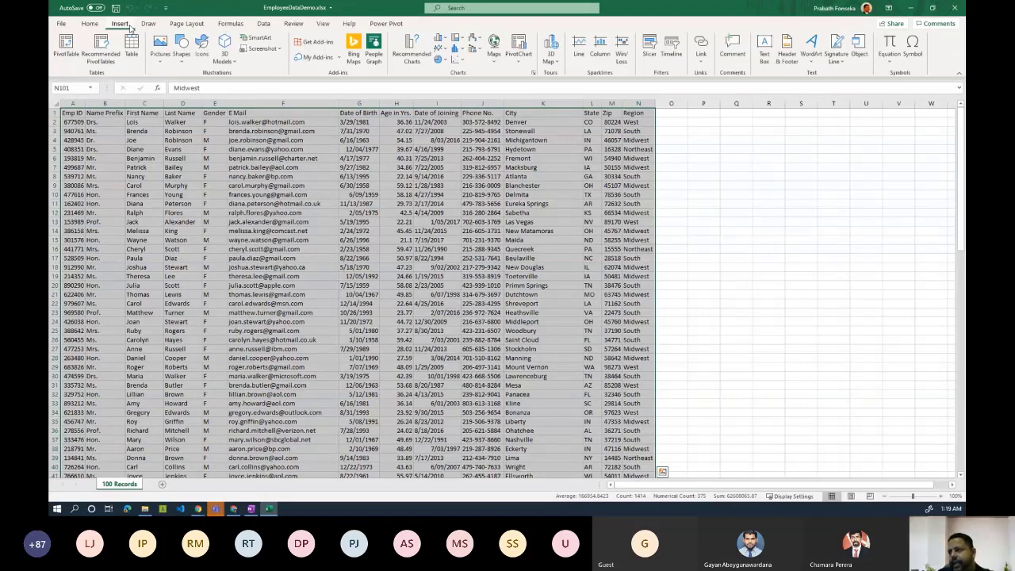
{"action": "left_click", "coordinate": [131, 46]}
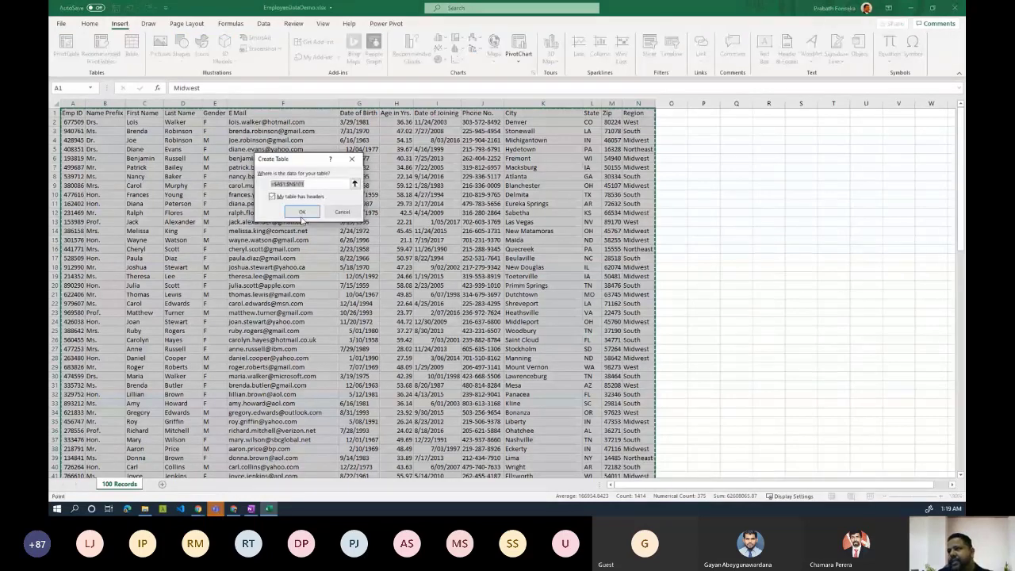
{"action": "left_click", "coordinate": [301, 213]}
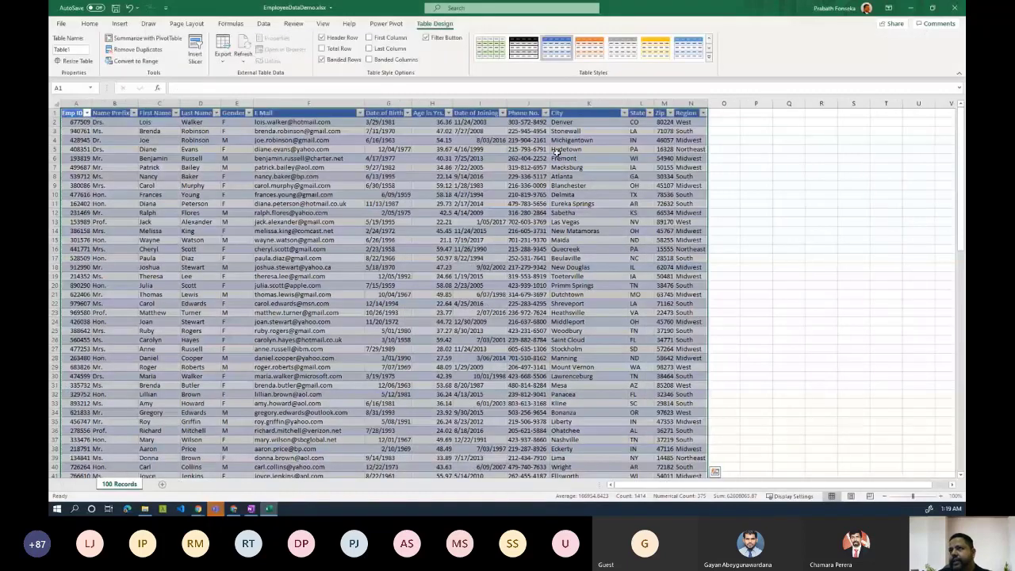
Save the EmployeeDataDemo.xlsx workbook and close it
{"action": "left_click", "coordinate": [116, 8]}
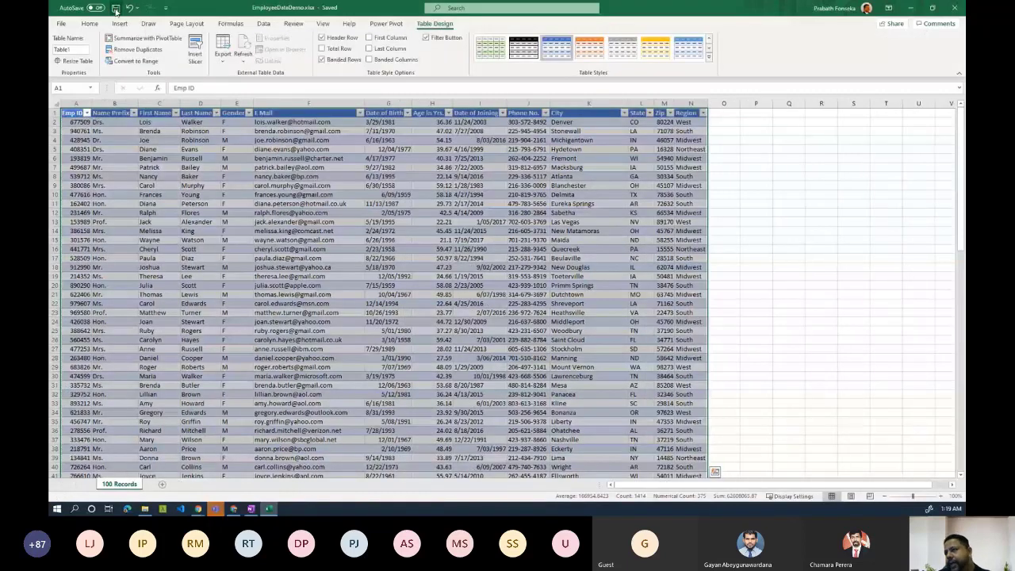
{"action": "left_click", "coordinate": [717, 134]}
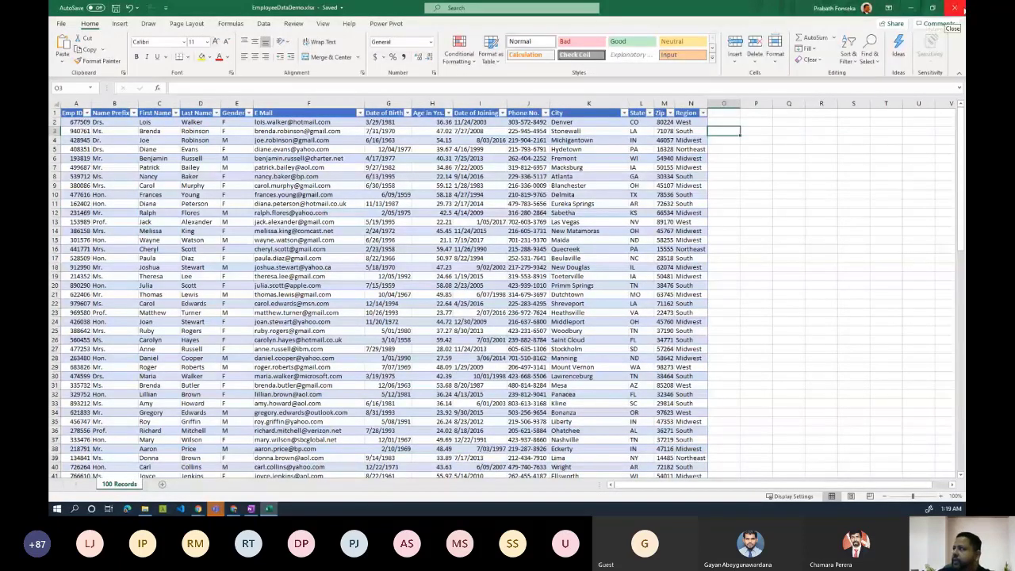
{"action": "left_click", "coordinate": [955, 8]}
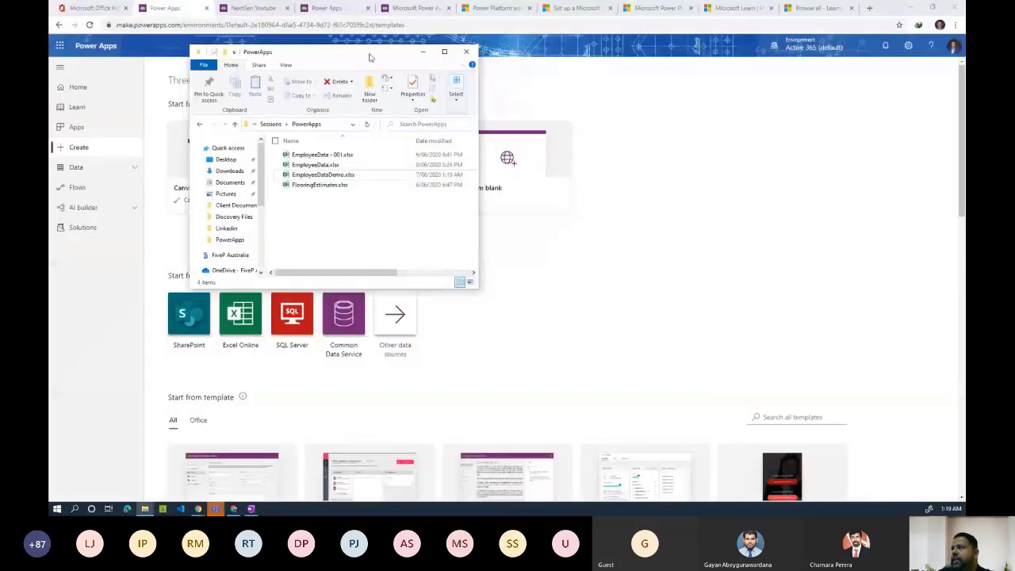
Move the local PowerApps folder window out of the way and open OneDrive from the Office 365 home page
{"action": "left_click_drag", "start_coordinate": [373, 57], "coordinate": [541, 58]}
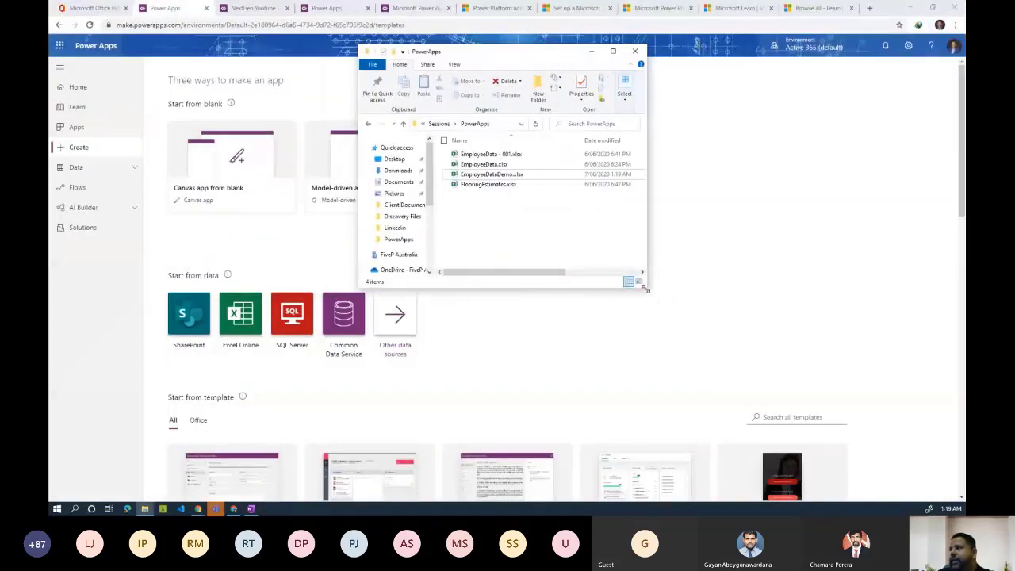
{"action": "left_click_drag", "start_coordinate": [642, 284], "coordinate": [717, 335]}
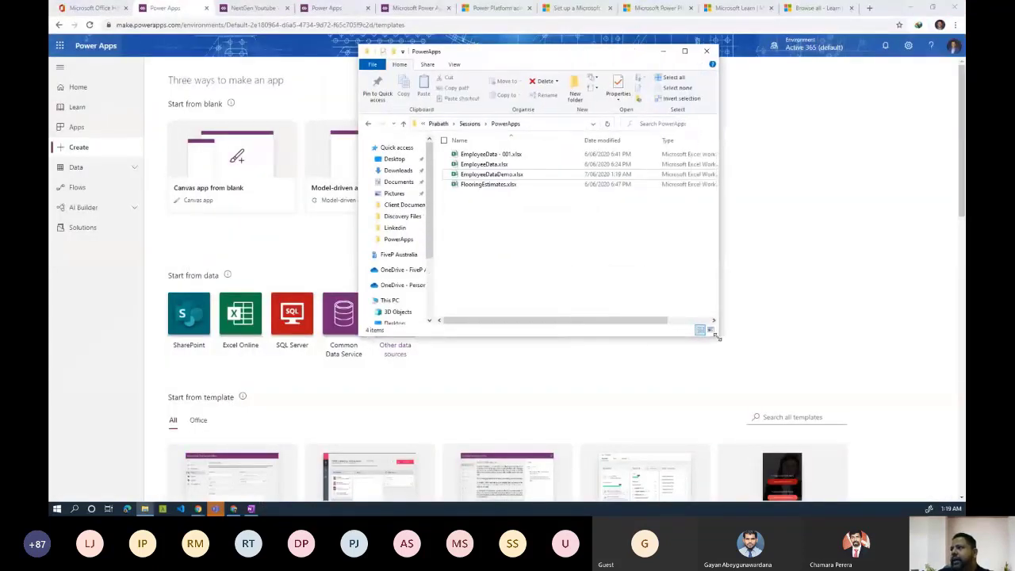
{"action": "left_click", "coordinate": [538, 182]}
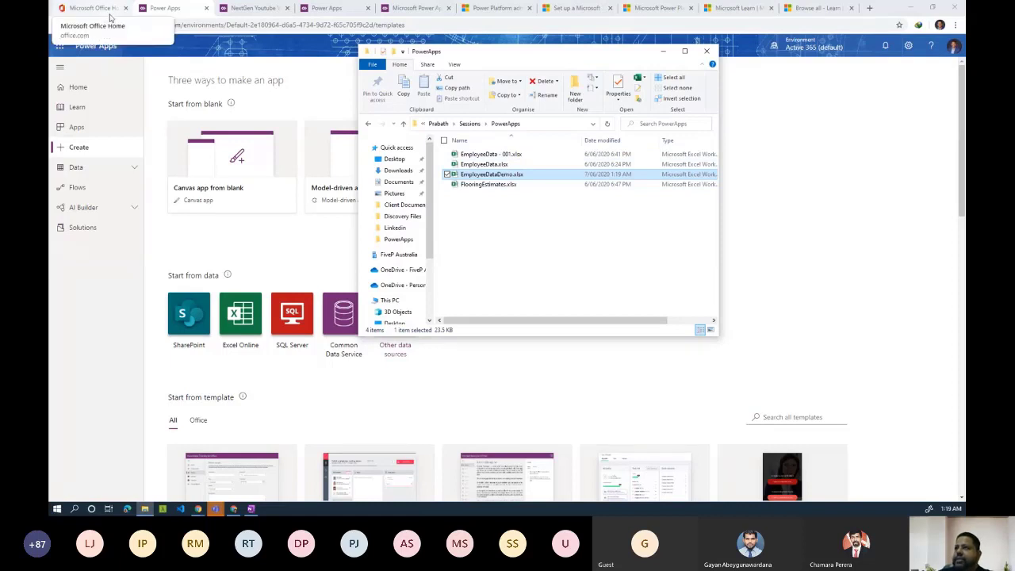
{"action": "left_click", "coordinate": [110, 14]}
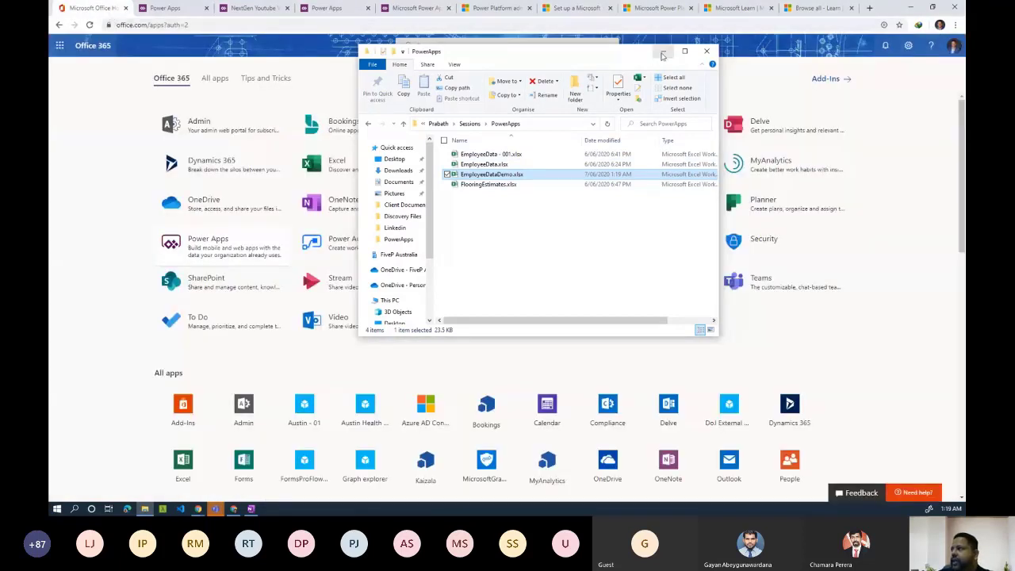
{"action": "left_click", "coordinate": [663, 52]}
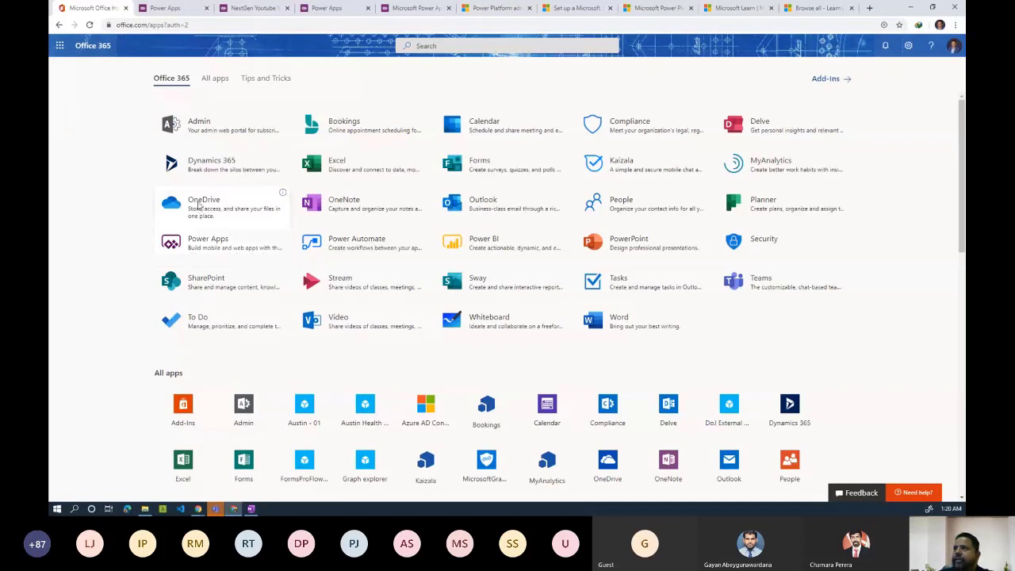
{"action": "left_click", "coordinate": [195, 204]}
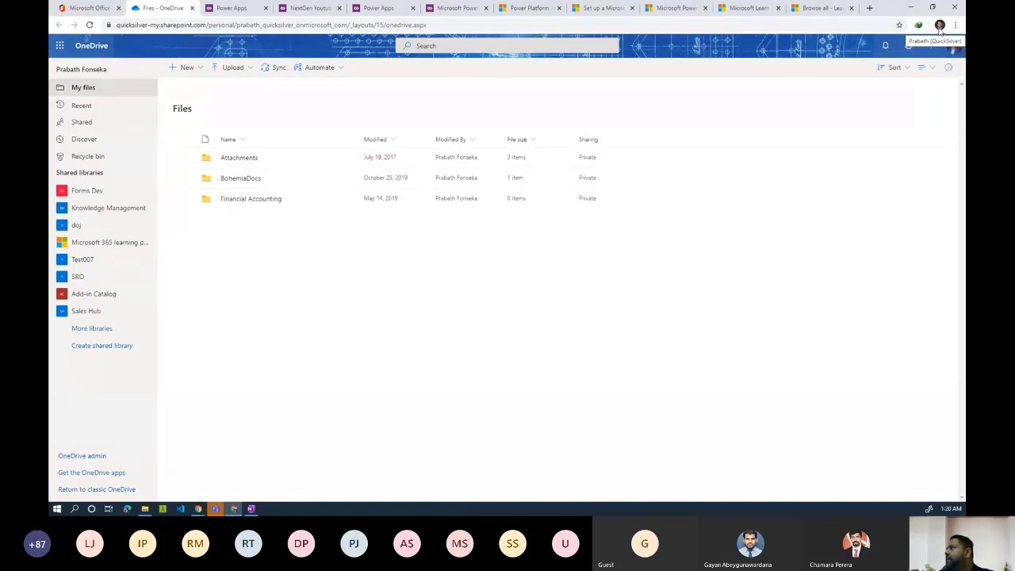
Try to create a OneDrive folder named Session
{"action": "left_click", "coordinate": [190, 67]}
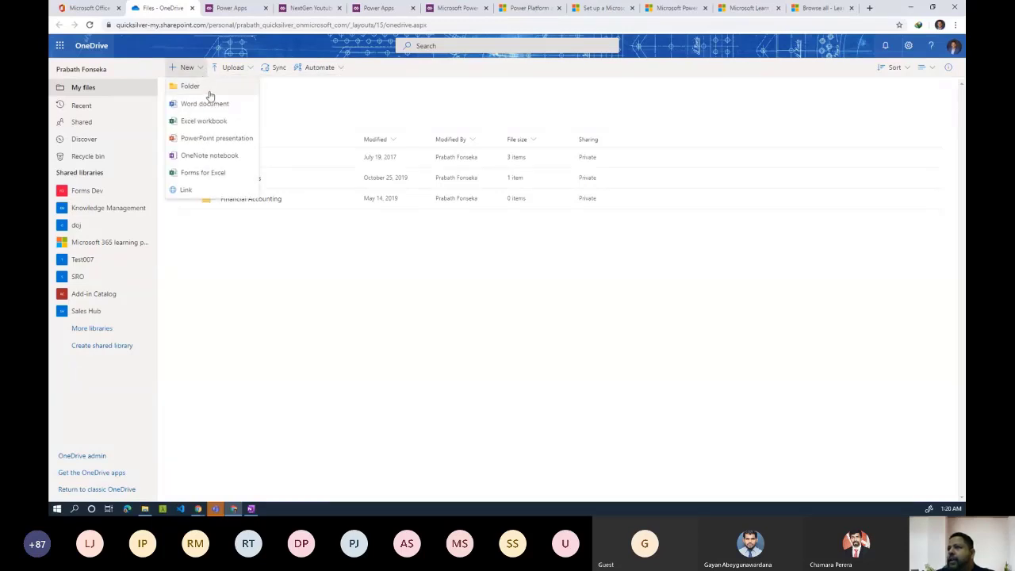
{"action": "left_click", "coordinate": [210, 90]}
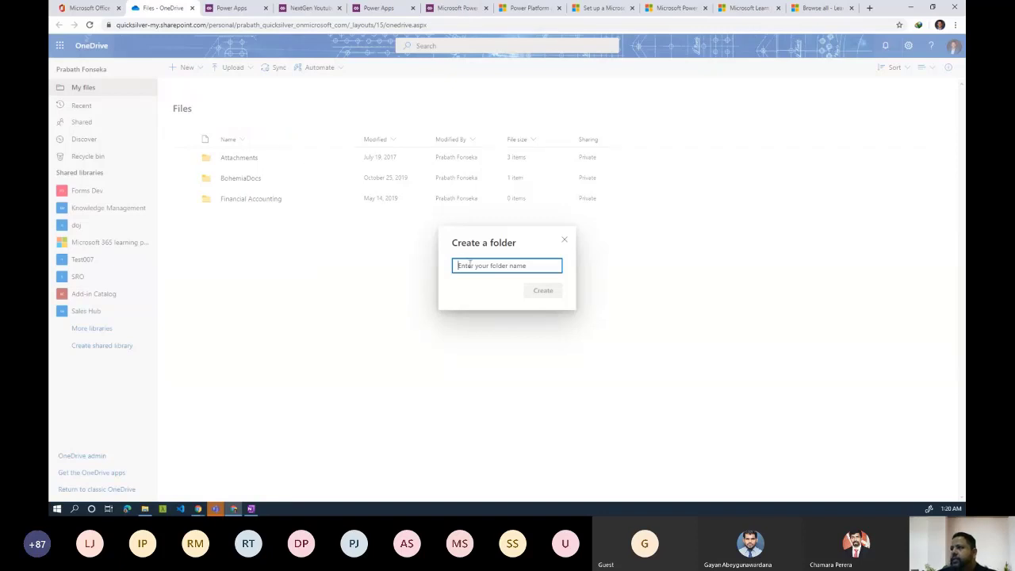
{"action": "type", "text": "Sessio"}
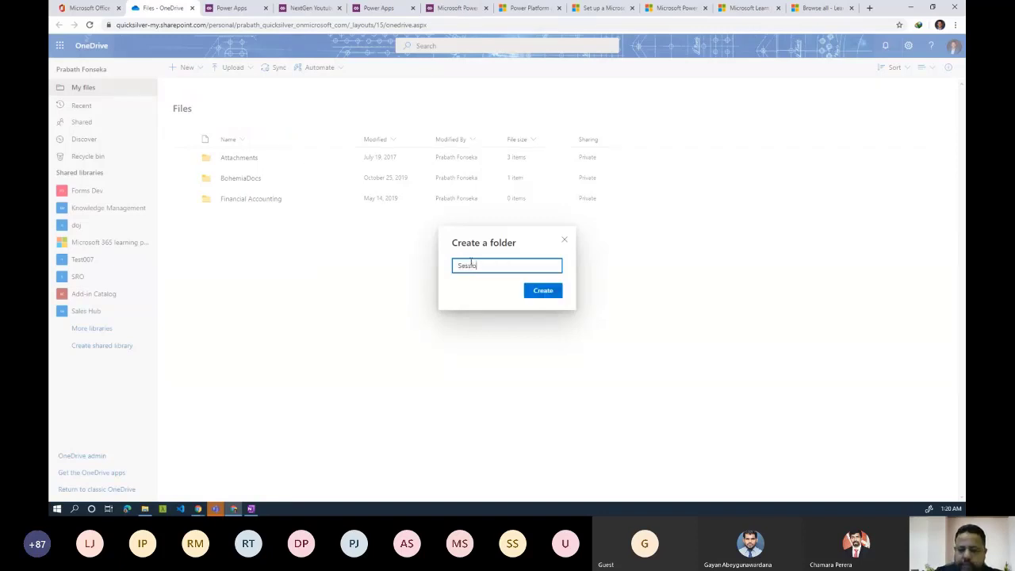
{"action": "type", "text": "n"}
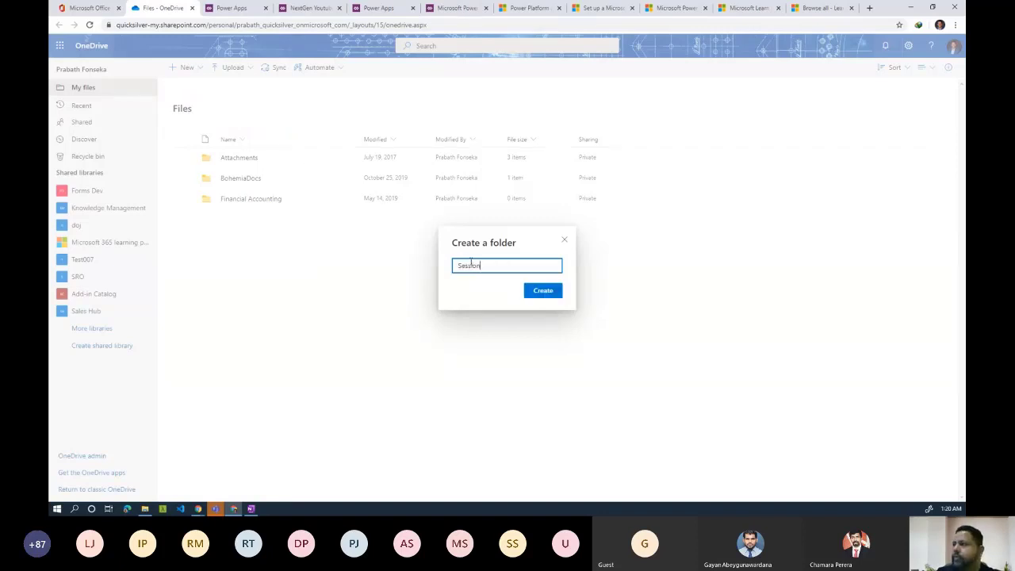
{"action": "left_click", "coordinate": [552, 293]}
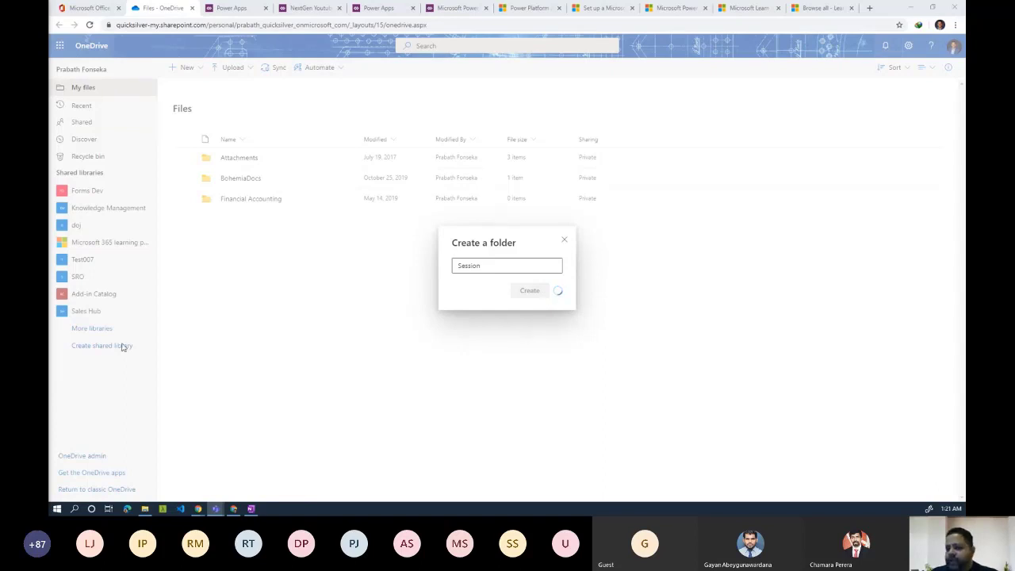
{"action": "left_click", "coordinate": [564, 240]}
Refresh the OneDrive file list and upload EmployeeDataDemo.xlsx from the local PowerApps folder into the Sessions folder
{"action": "left_click", "coordinate": [90, 24]}
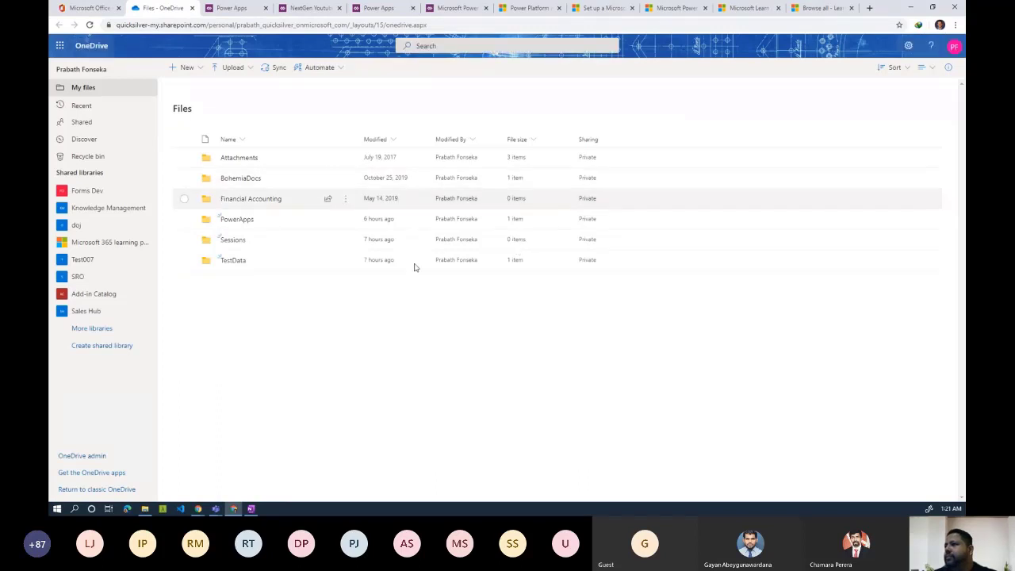
{"action": "left_click", "coordinate": [233, 240]}
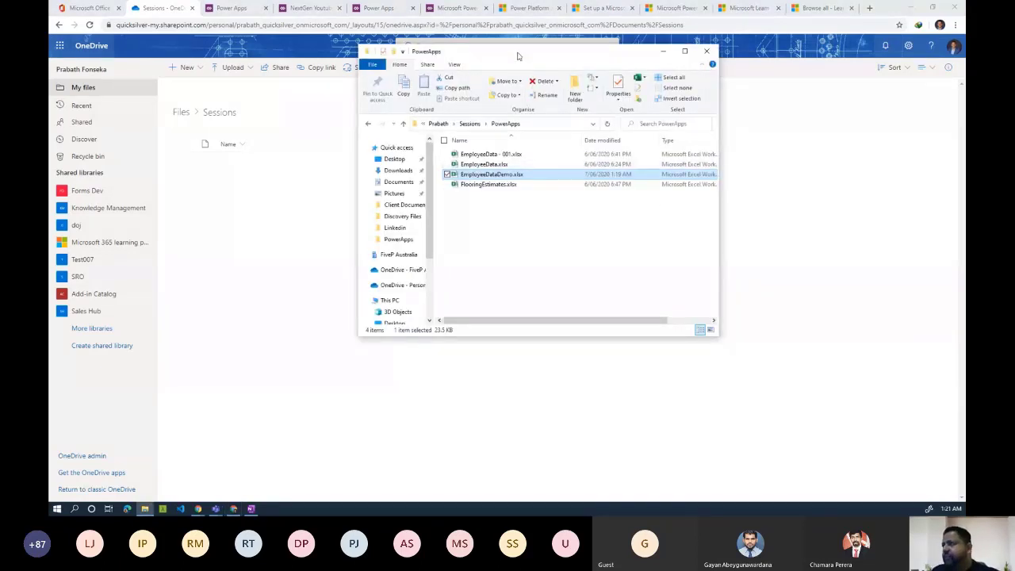
{"action": "left_click_drag", "start_coordinate": [519, 59], "coordinate": [633, 84]}
{"action": "left_click", "coordinate": [607, 216]}
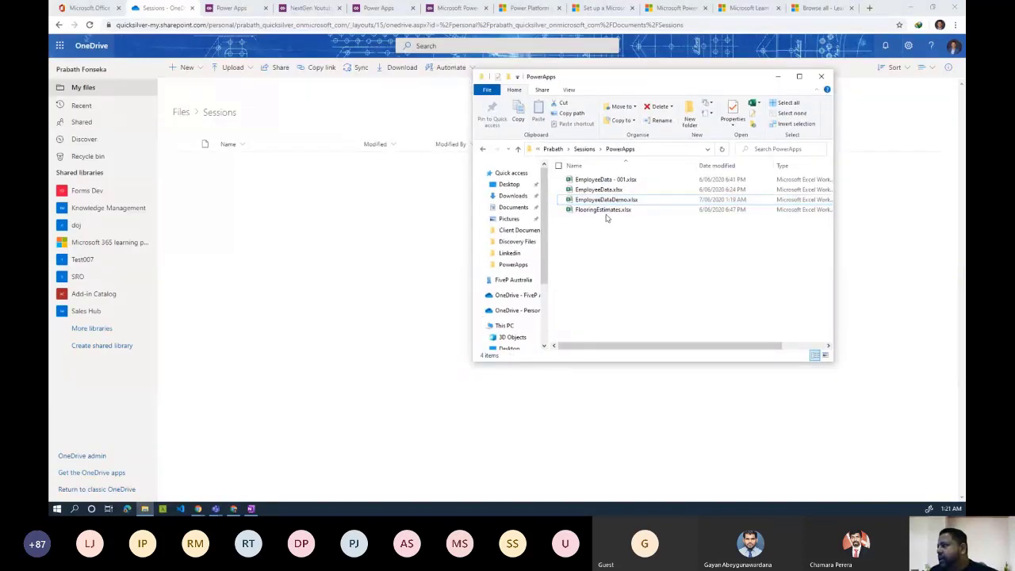
{"action": "left_click", "coordinate": [618, 204]}
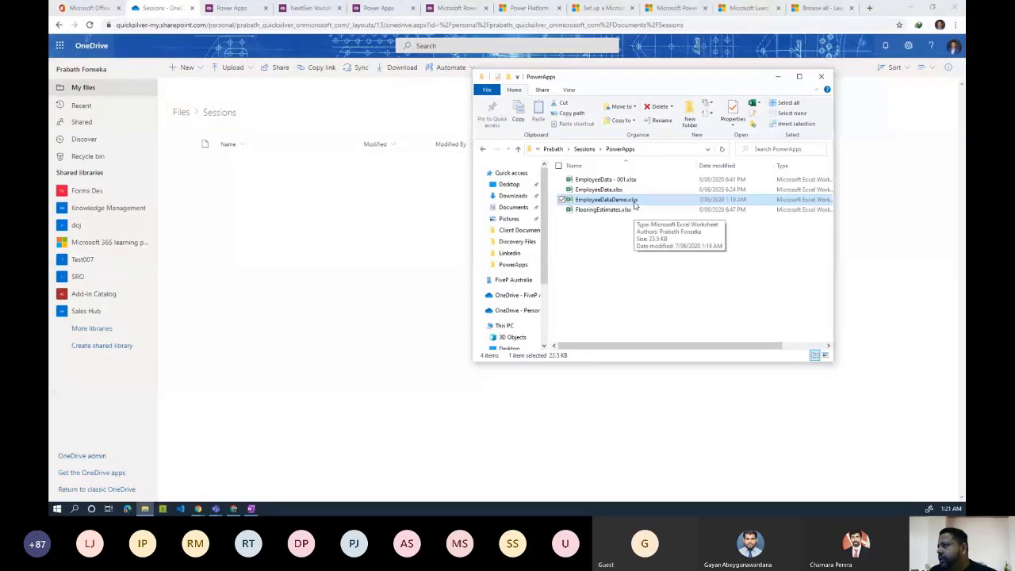
{"action": "left_click_drag", "start_coordinate": [634, 206], "coordinate": [320, 195]}
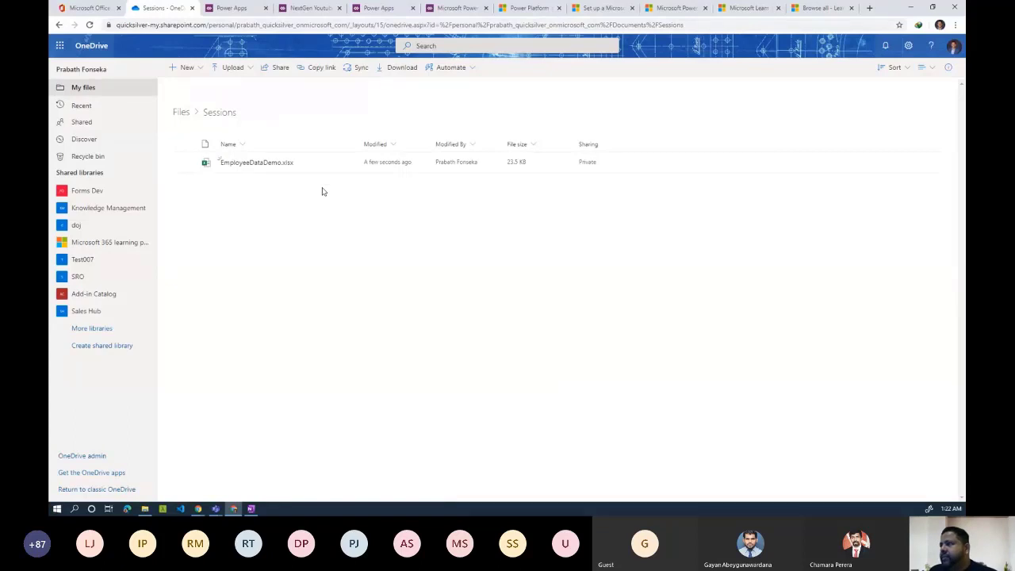
Open EmployeeDataDemo.xlsx from the OneDrive Sessions folder, look through its employee records, and close the workbook
{"action": "left_click", "coordinate": [237, 163]}
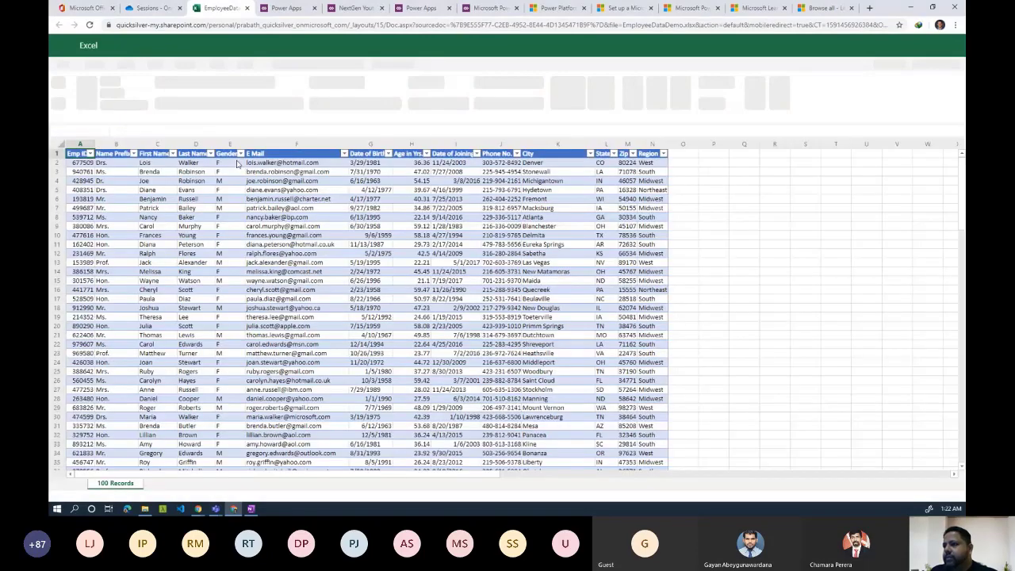
{"action": "scroll", "coordinate": [237, 163], "scroll_direction": "down", "scroll_amount": 14}
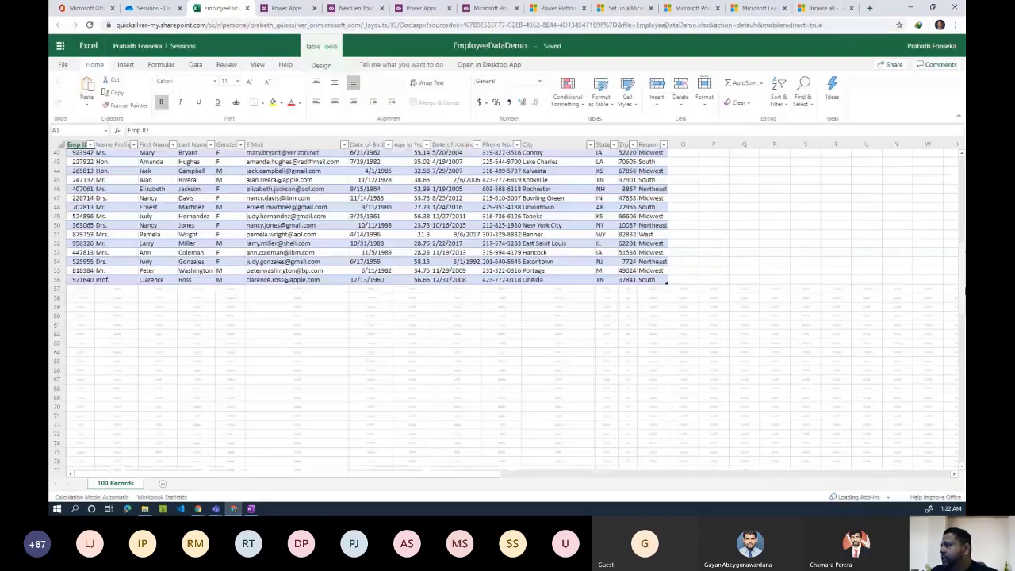
{"action": "scroll", "coordinate": [509, 308], "scroll_direction": "down", "scroll_amount": 18}
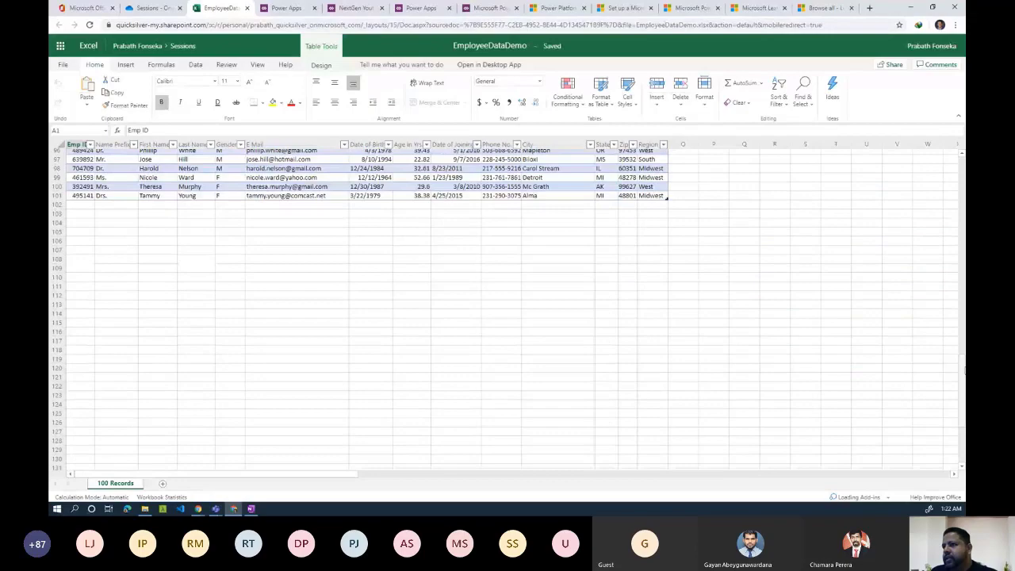
{"action": "left_click_drag", "start_coordinate": [965, 371], "coordinate": [956, 151]}
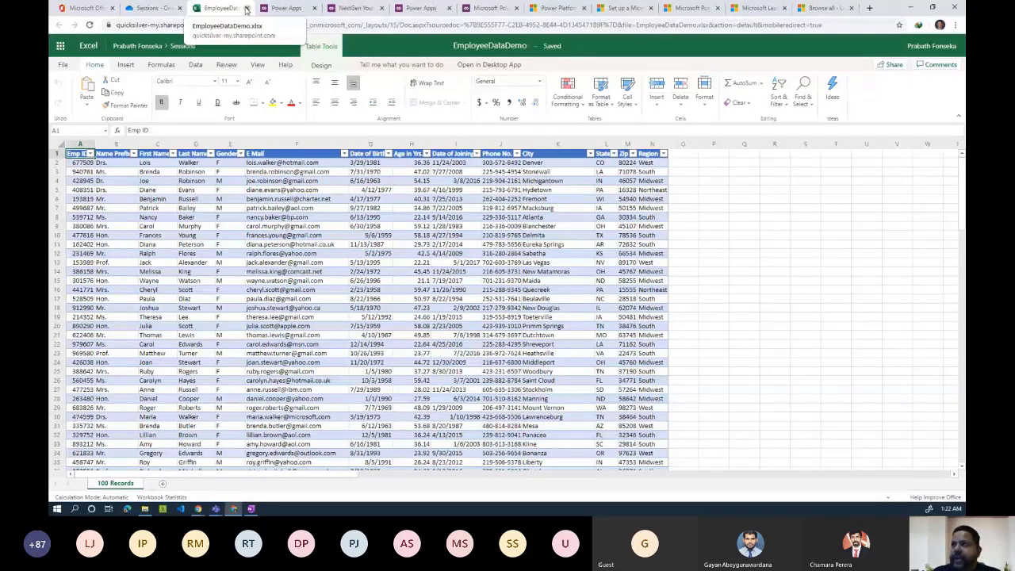
{"action": "left_click", "coordinate": [246, 8]}
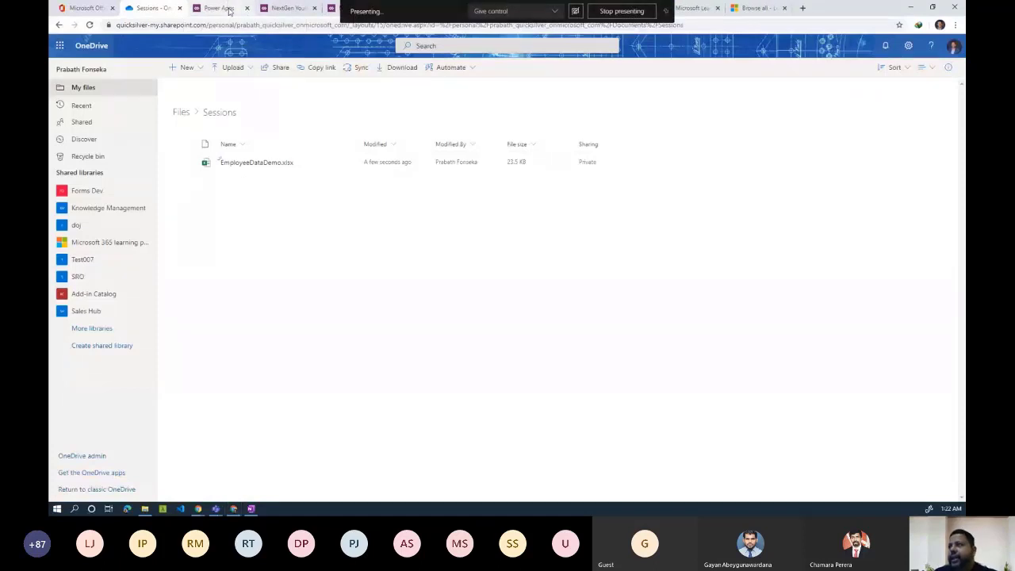
Switch to Power Apps, load make.powerapps.com, and start a new app from other data sources
{"action": "left_click", "coordinate": [229, 8]}
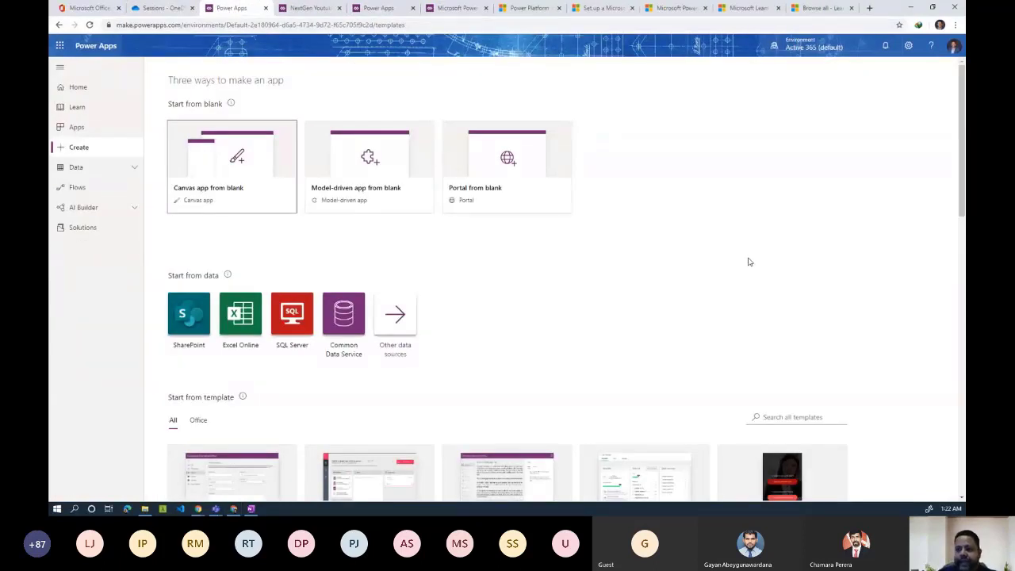
{"action": "left_click", "coordinate": [123, 26]}
{"action": "type", "text": "make.powerapps.com"}
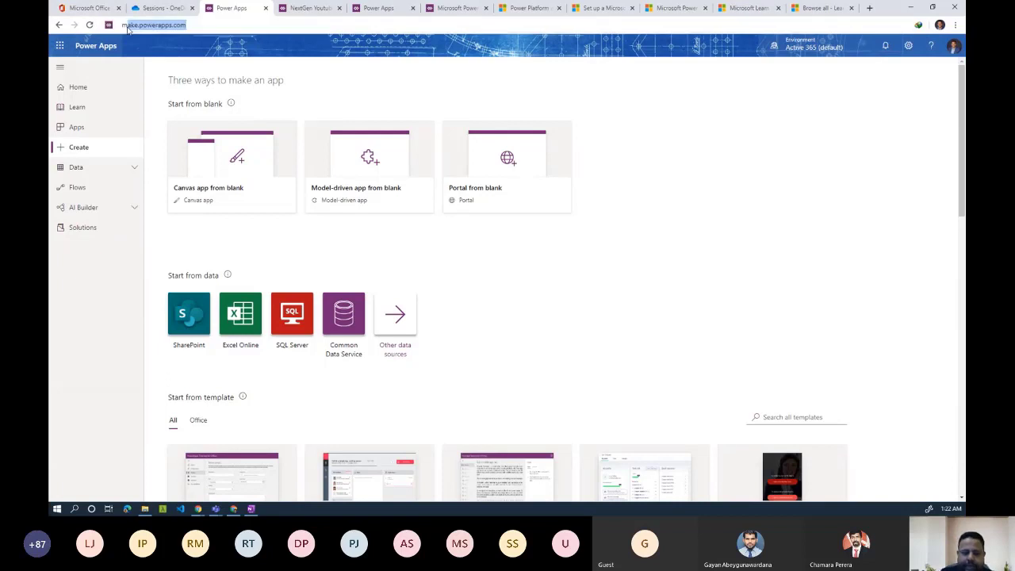
{"action": "key", "text": "Return"}
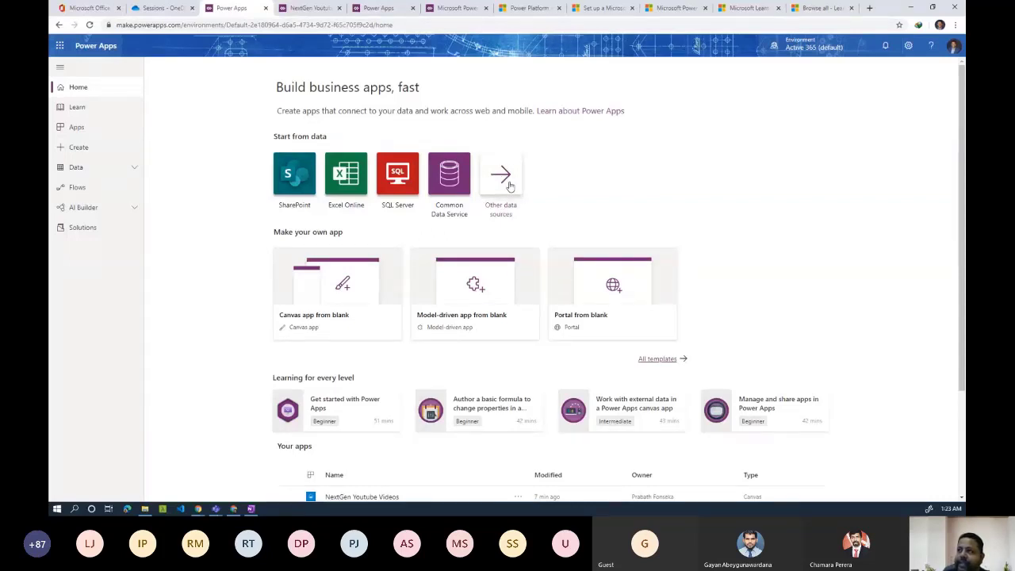
{"action": "left_click", "coordinate": [510, 185]}
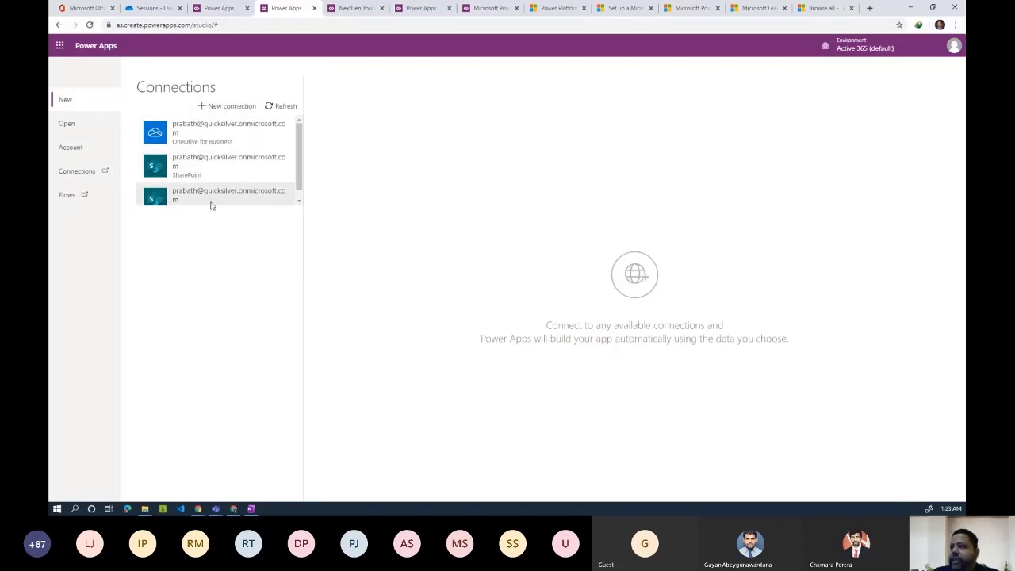
Review the services available for a new connection and return to the list of existing connections
{"action": "left_click", "coordinate": [235, 112]}
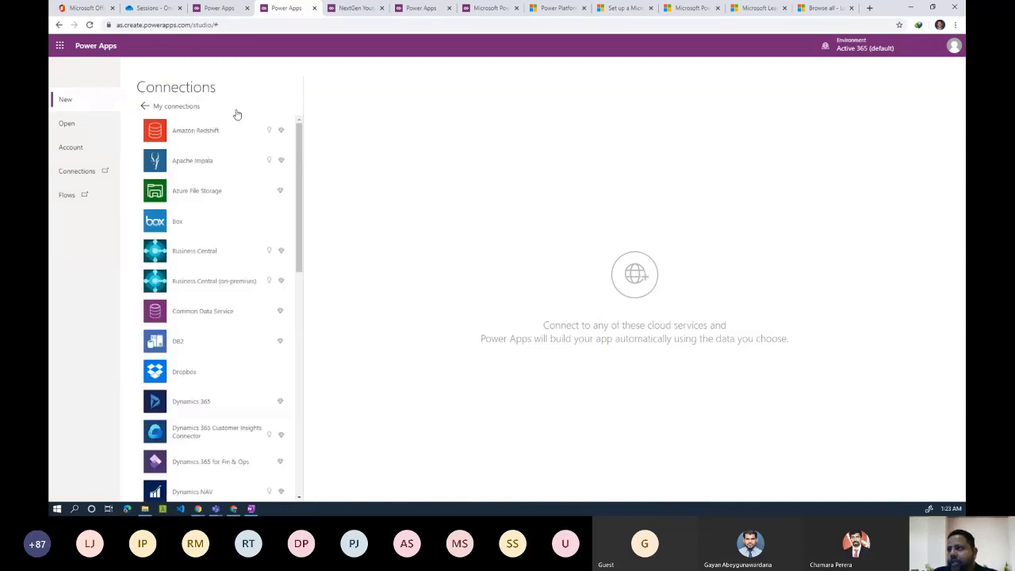
{"action": "left_click_drag", "start_coordinate": [302, 189], "coordinate": [303, 167]}
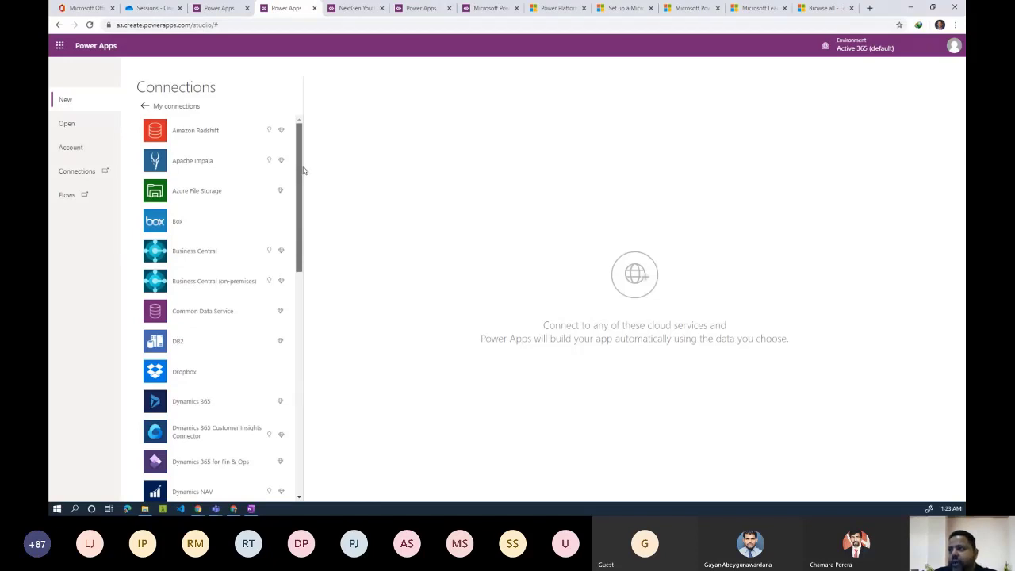
{"action": "scroll", "coordinate": [302, 198], "scroll_direction": "down", "scroll_amount": 1}
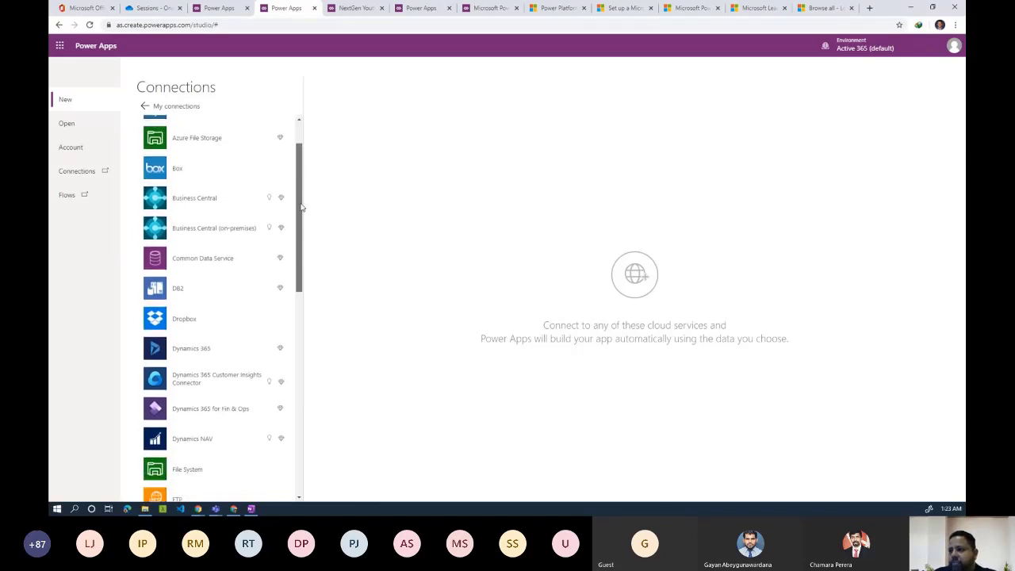
{"action": "left_click_drag", "start_coordinate": [301, 207], "coordinate": [312, 158]}
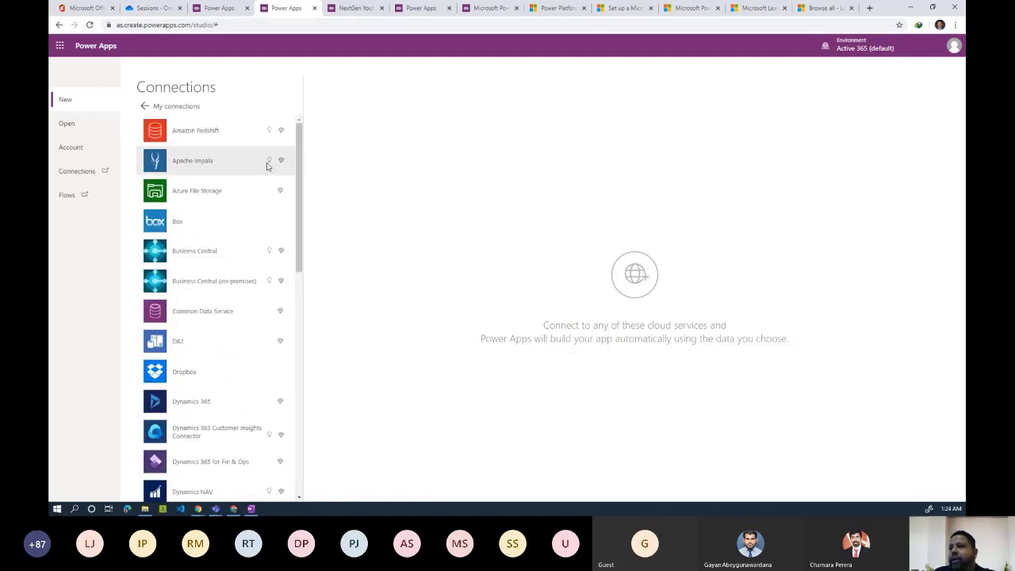
{"action": "left_click", "coordinate": [147, 107]}
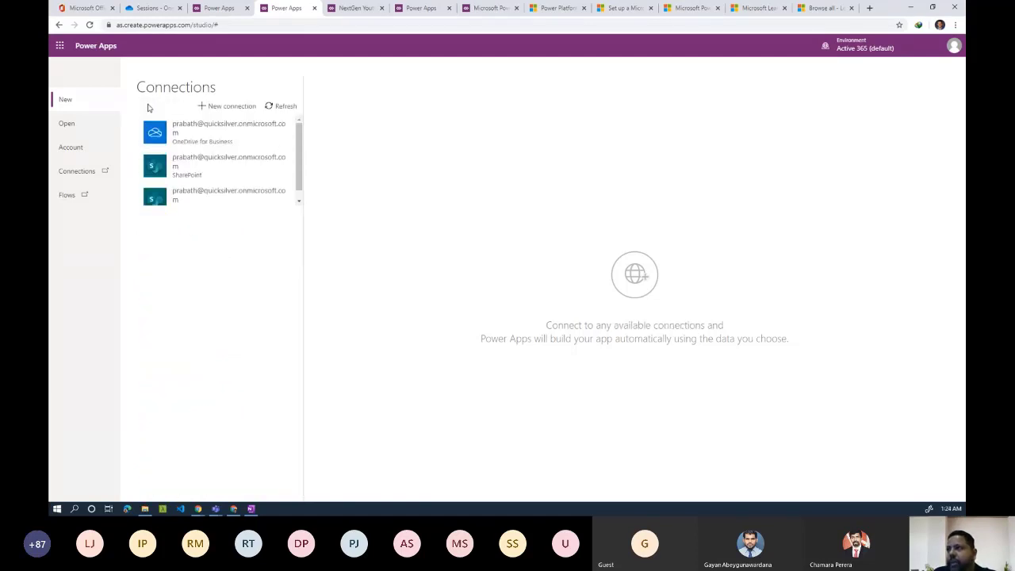
Generate an app from Table1 of EmployeeDataDemo.xlsx in the Sessions folder, using the OneDrive for Business connection
{"action": "left_click", "coordinate": [224, 139]}
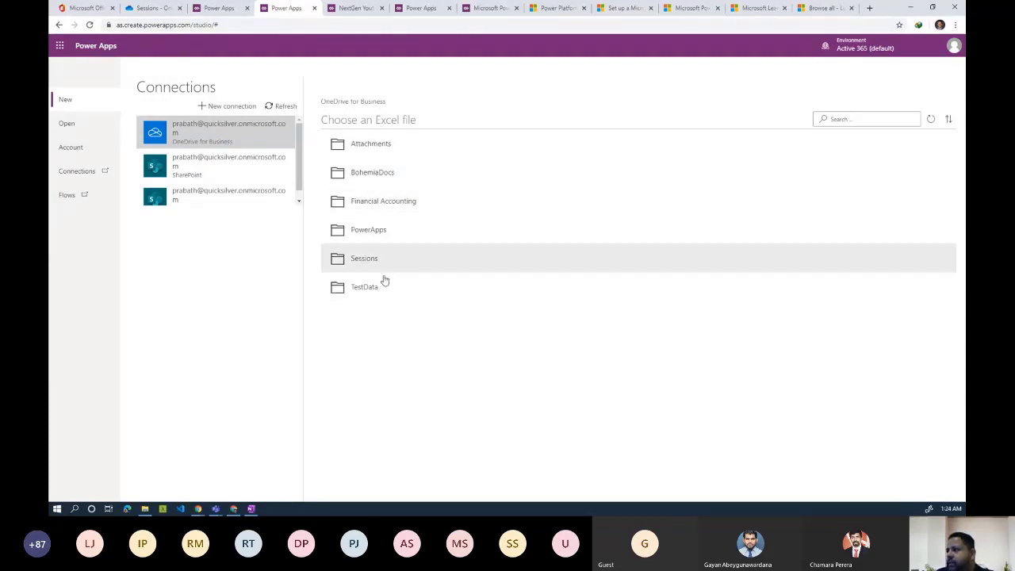
{"action": "left_click", "coordinate": [365, 259]}
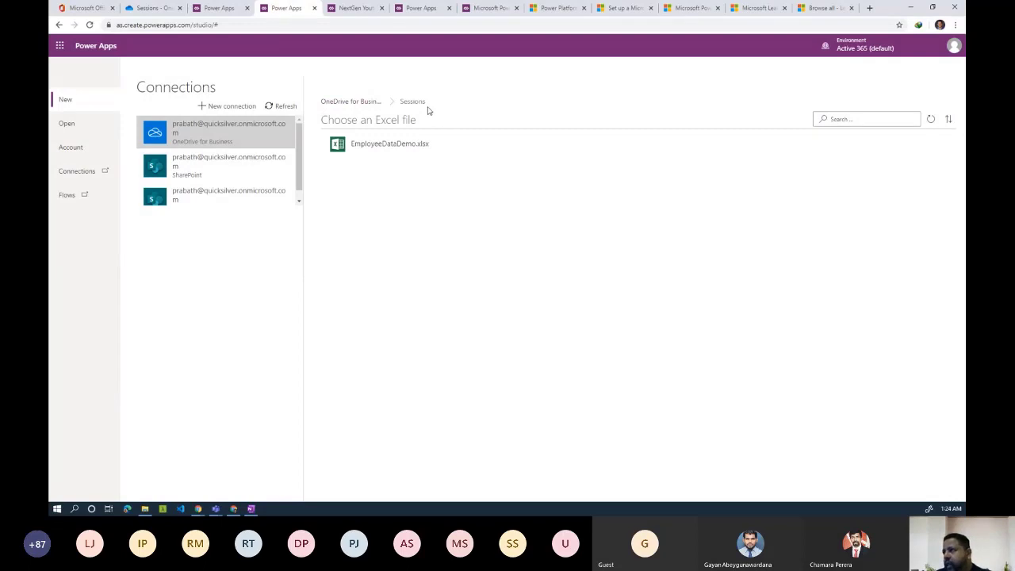
{"action": "left_click", "coordinate": [367, 147]}
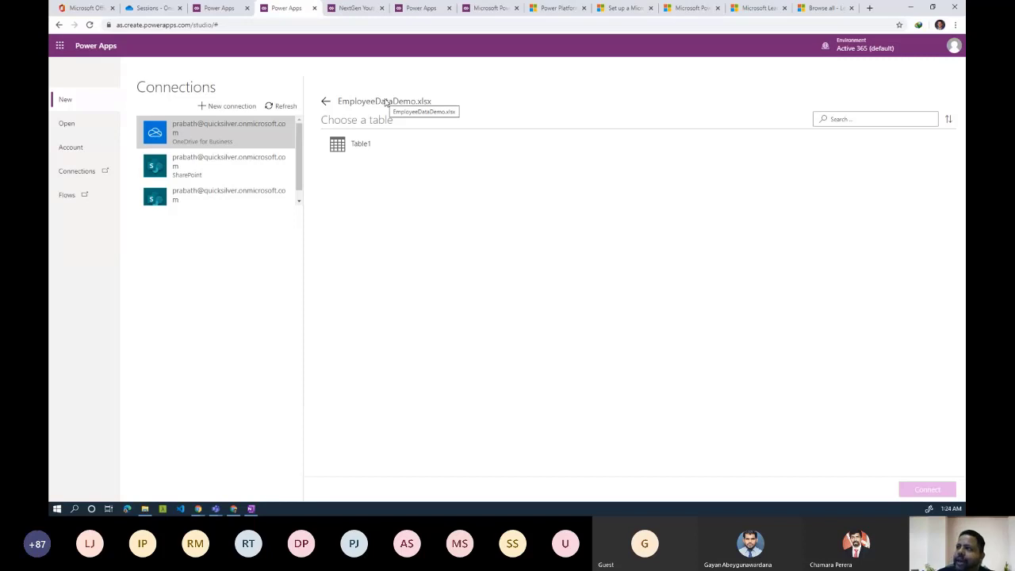
{"action": "left_click", "coordinate": [369, 148]}
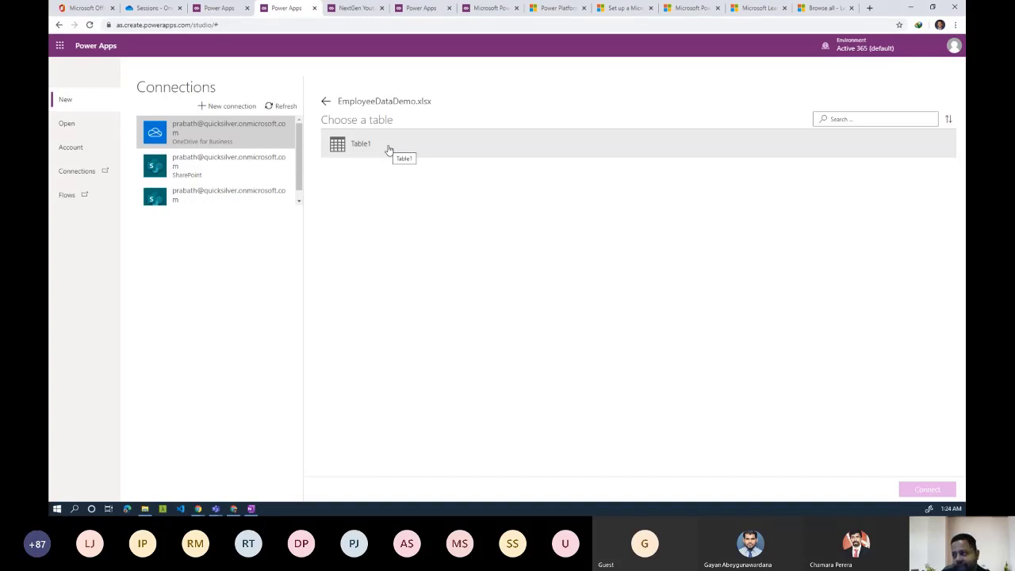
{"action": "left_click", "coordinate": [389, 150]}
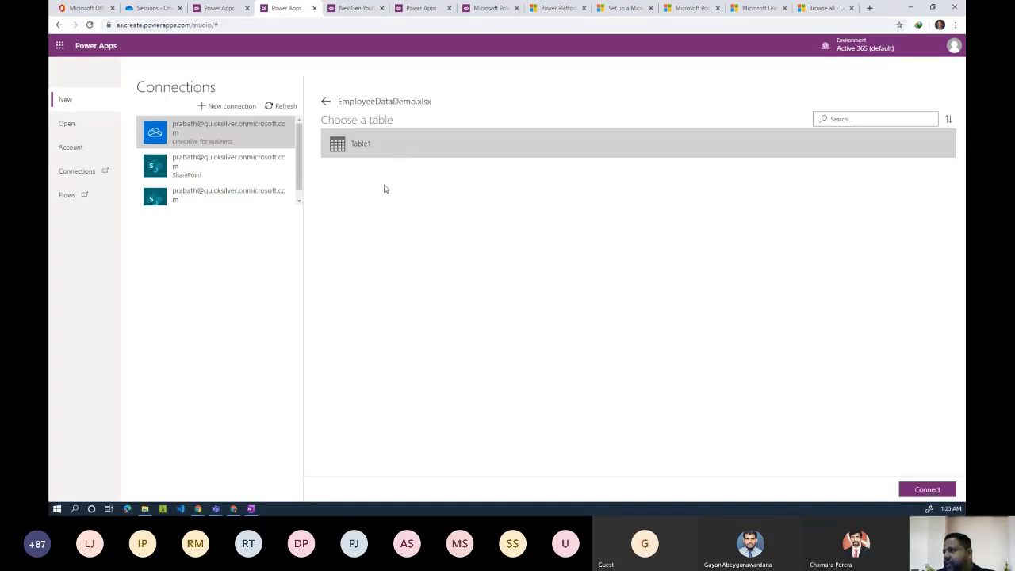
{"action": "left_click", "coordinate": [928, 492]}
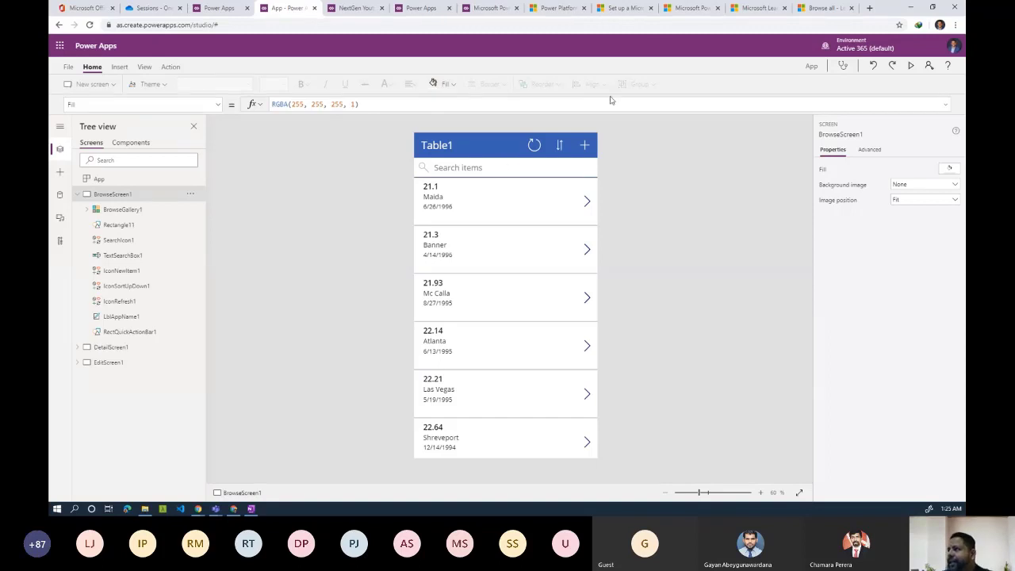
Preview the generated app and look through the employee records in its browse gallery
{"action": "left_click", "coordinate": [913, 66]}
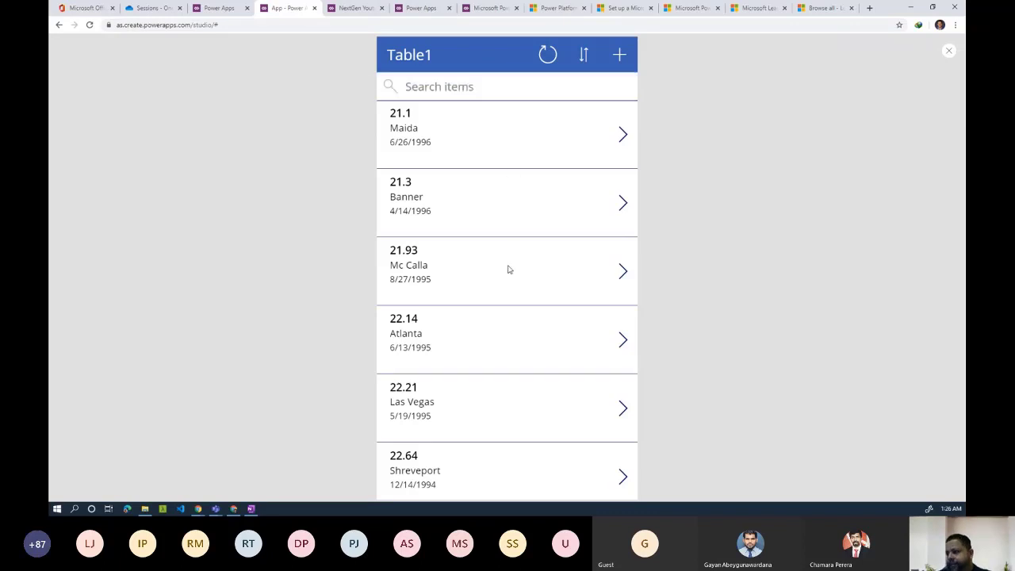
{"action": "scroll", "coordinate": [478, 214], "scroll_direction": "down", "scroll_amount": 2}
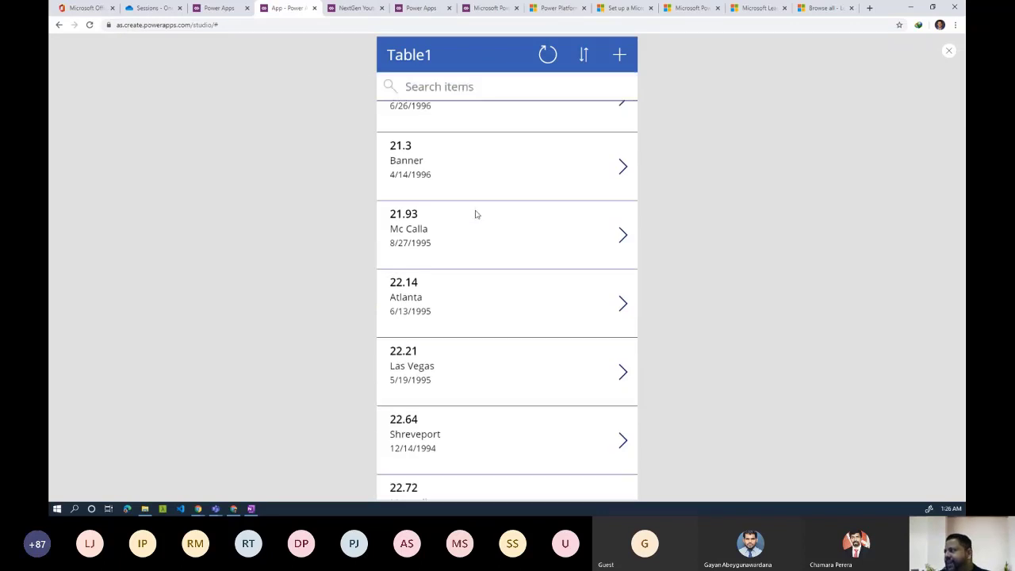
{"action": "scroll", "coordinate": [479, 214], "scroll_direction": "down", "scroll_amount": 5}
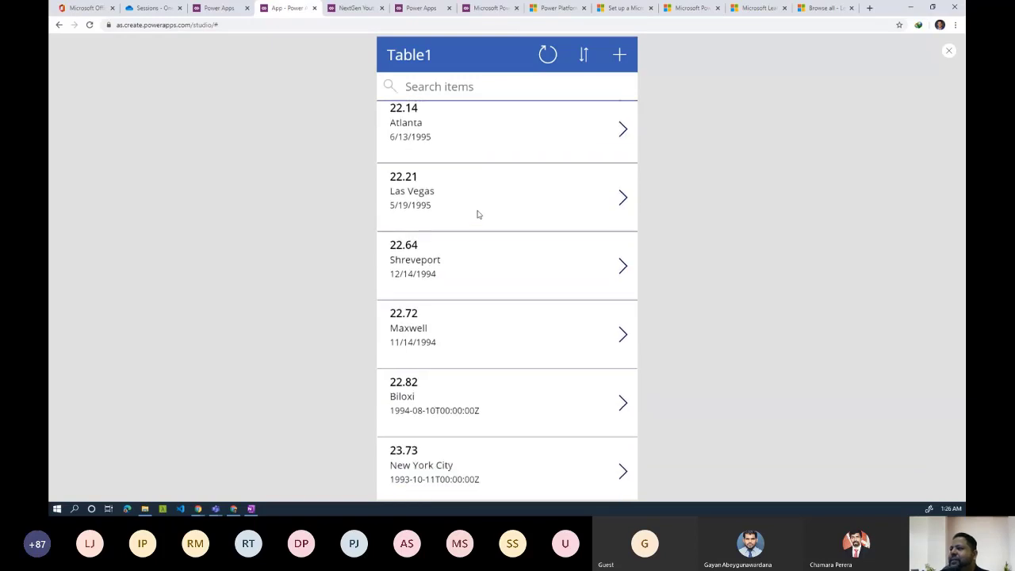
{"action": "scroll", "coordinate": [478, 214], "scroll_direction": "down", "scroll_amount": 7}
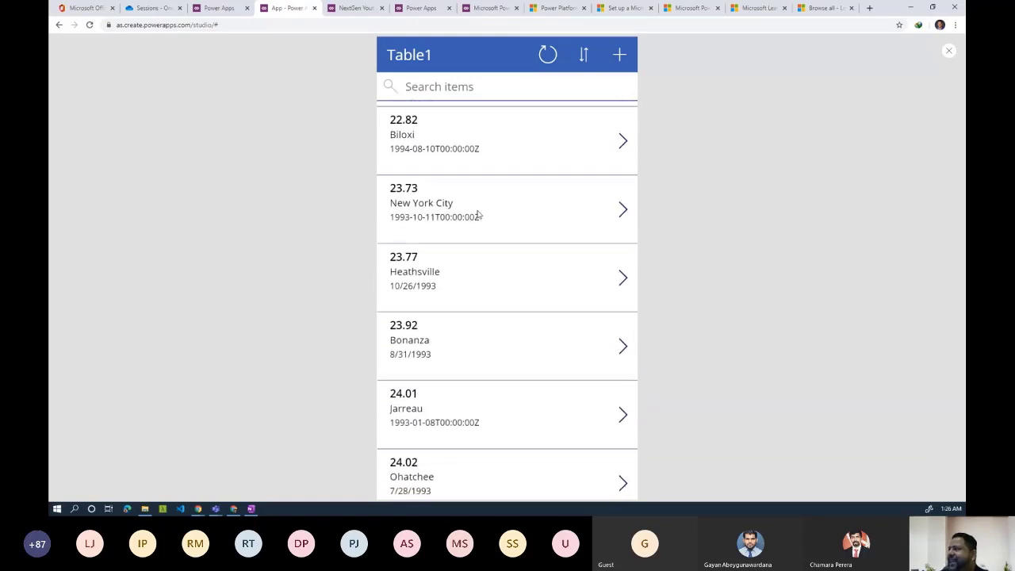
{"action": "scroll", "coordinate": [479, 214], "scroll_direction": "down", "scroll_amount": 10}
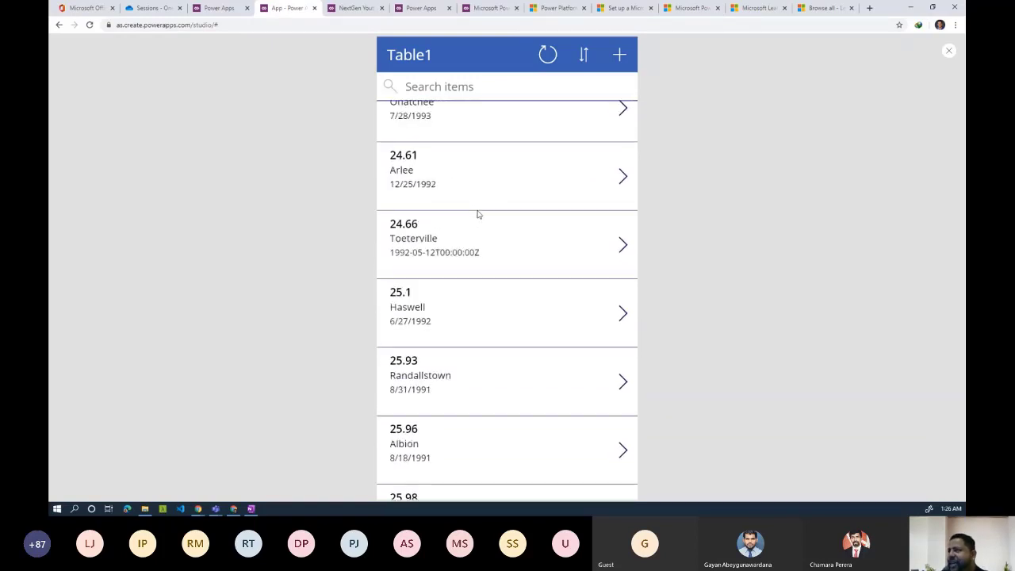
{"action": "scroll", "coordinate": [479, 213], "scroll_direction": "down", "scroll_amount": 8}
{"action": "scroll", "coordinate": [481, 211], "scroll_direction": "up", "scroll_amount": 18}
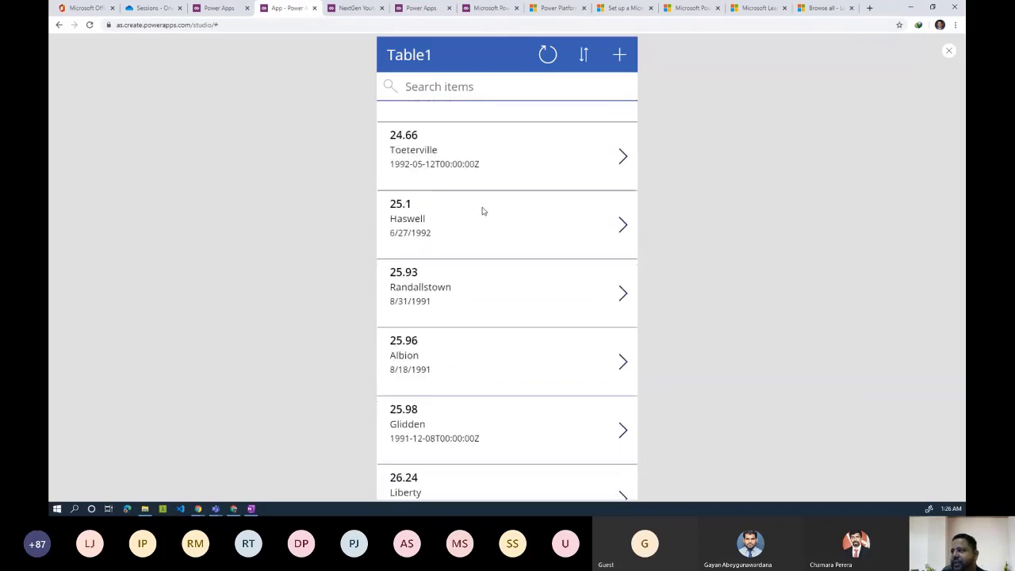
{"action": "scroll", "coordinate": [481, 210], "scroll_direction": "up", "scroll_amount": 10}
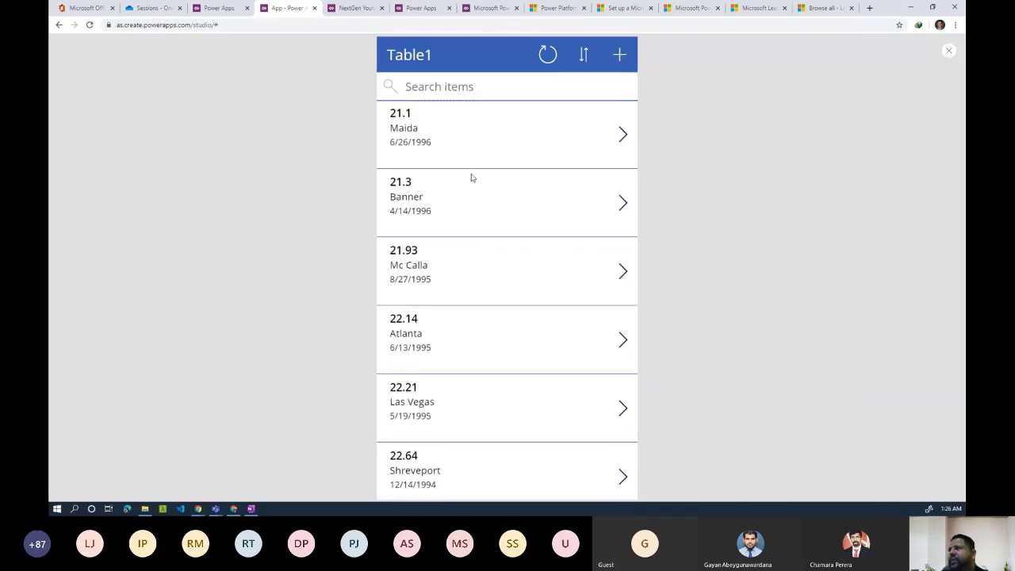
Search the previewed app's records for "nan" and clear the search
{"action": "left_click", "coordinate": [455, 97]}
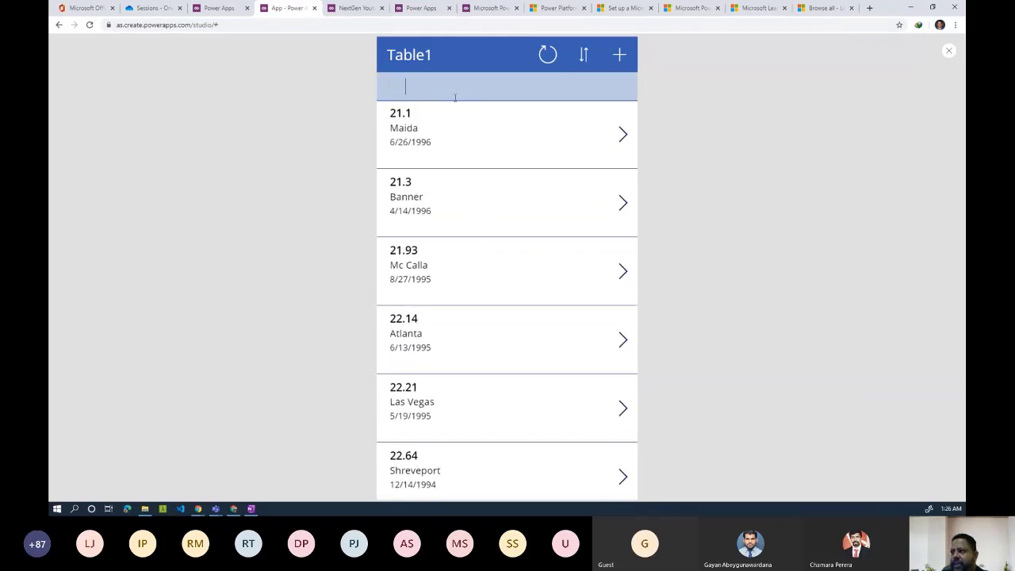
{"action": "type", "text": "n"}
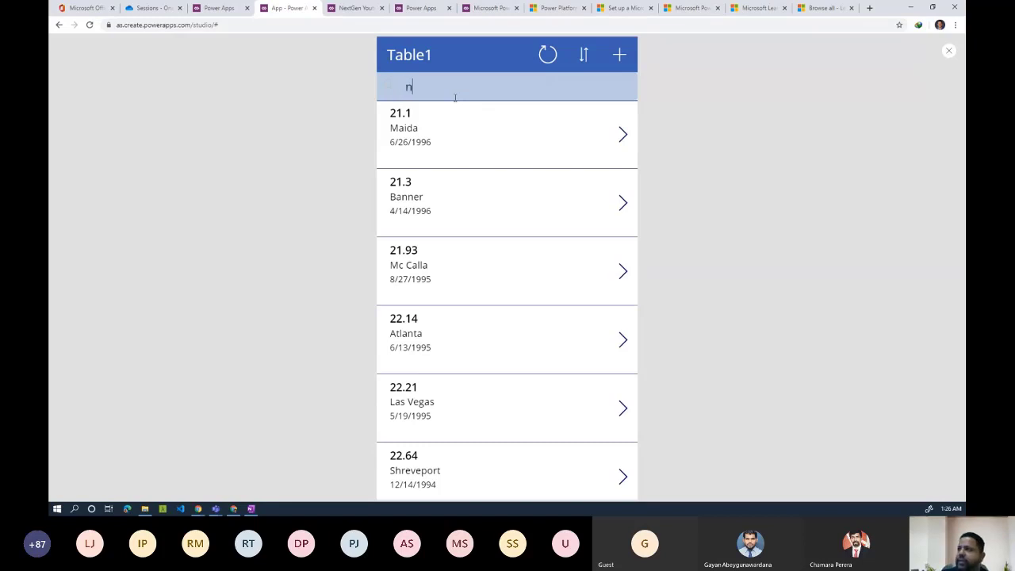
{"action": "type", "text": "an"}
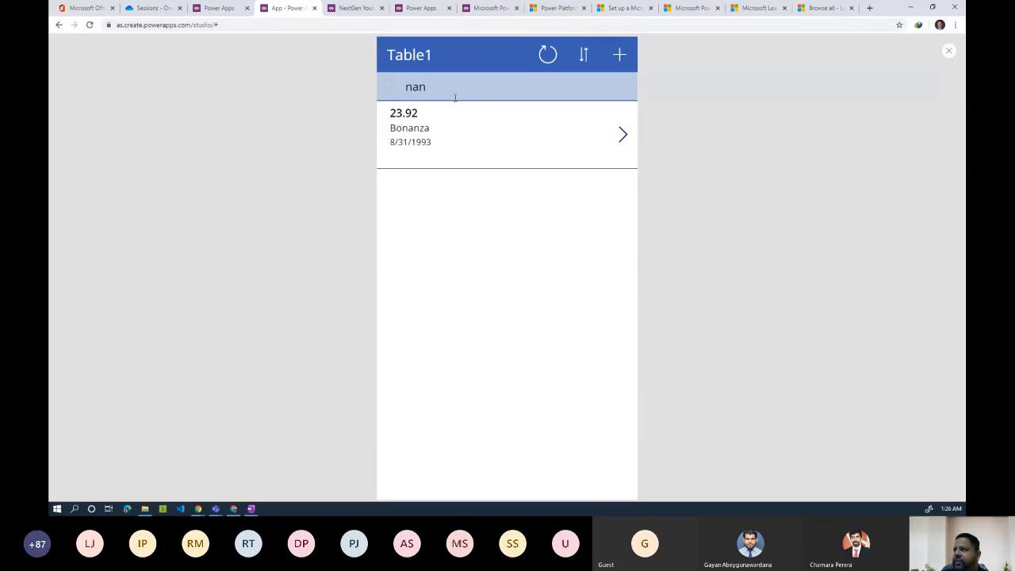
{"action": "key", "text": "BackSpace"}
{"action": "key", "text": "BackSpace"}
{"action": "key", "text": "BackSpace"}
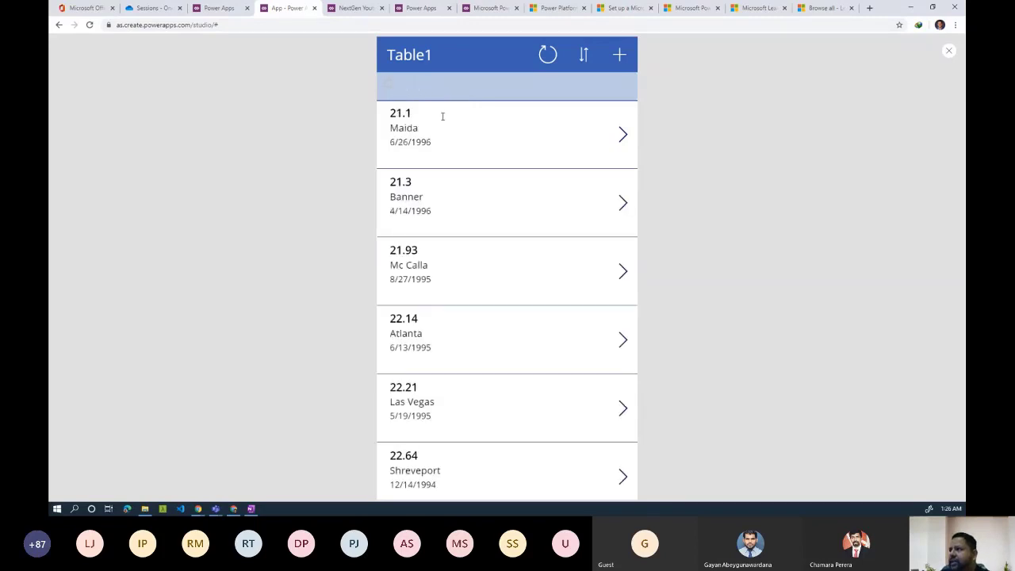
Open the first employee record in the previewed app, append 0001 to its First Name value and save the record
{"action": "left_click", "coordinate": [622, 136]}
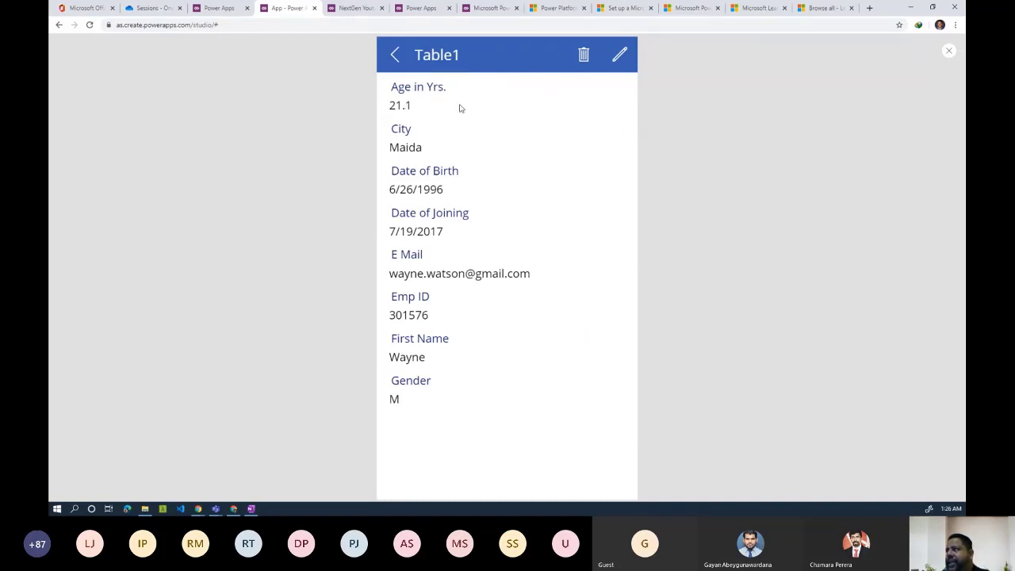
{"action": "left_click", "coordinate": [618, 58]}
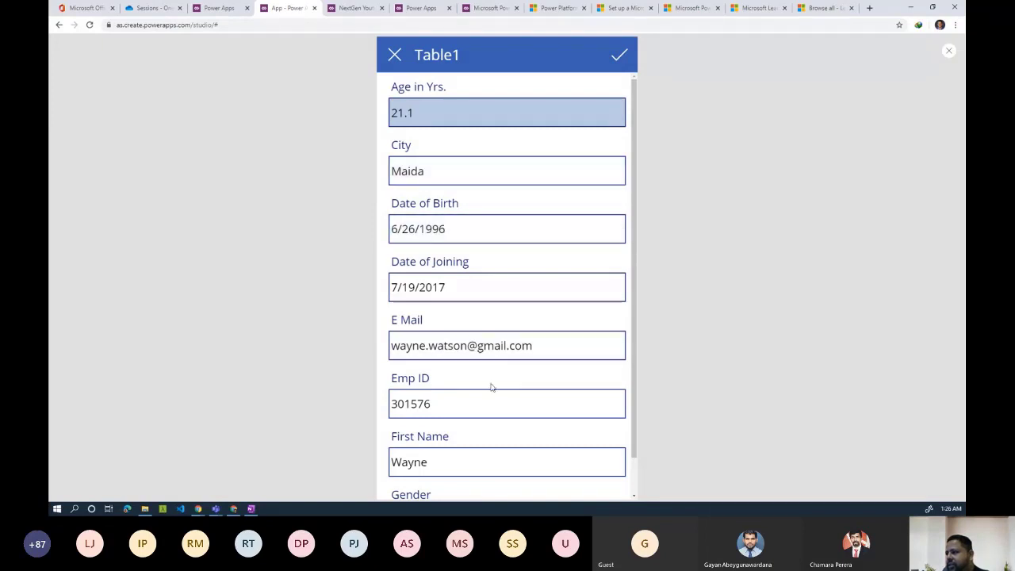
{"action": "scroll", "coordinate": [491, 387], "scroll_direction": "down", "scroll_amount": 1}
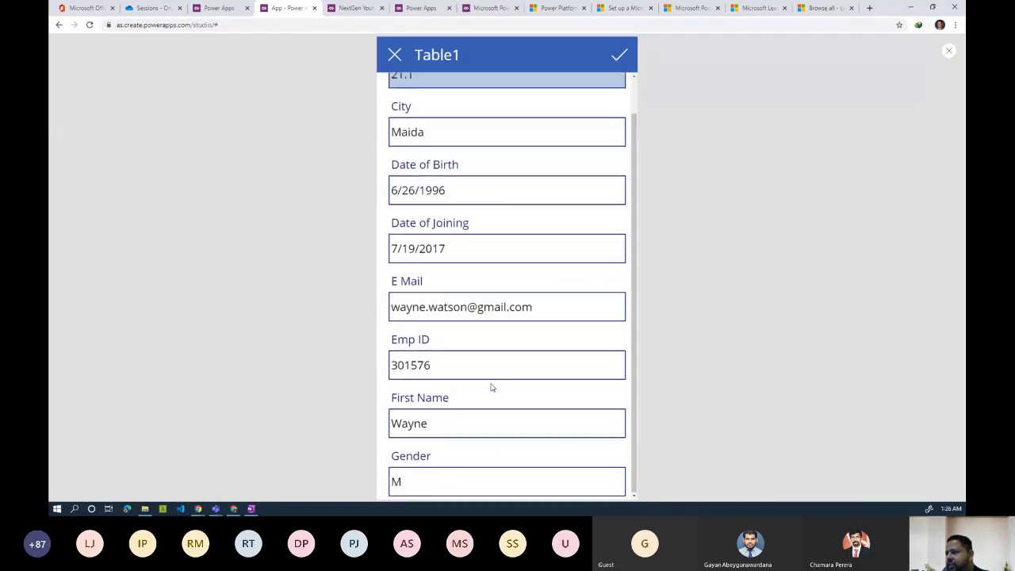
{"action": "left_click", "coordinate": [432, 423]}
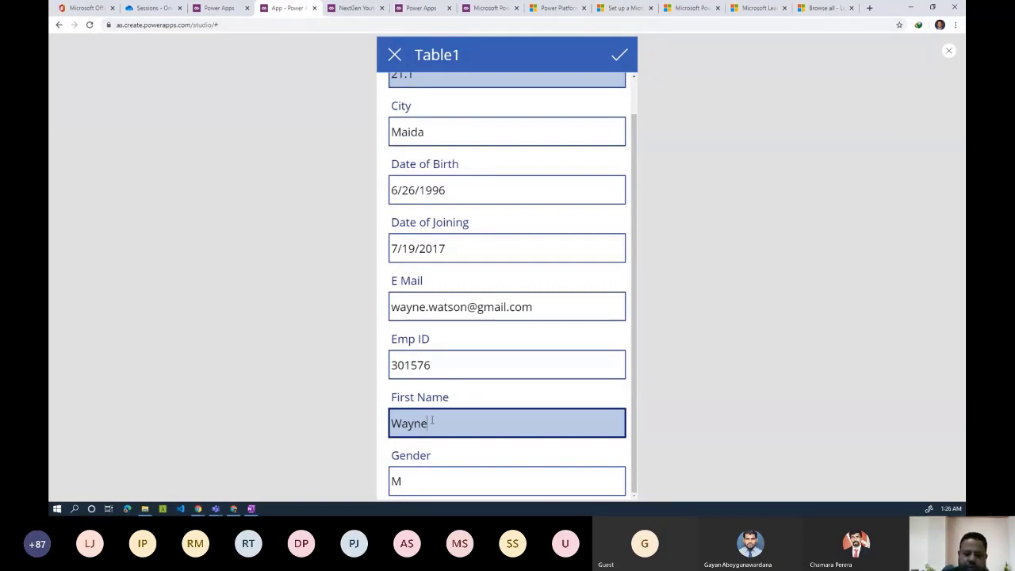
{"action": "type", "text": "000"}
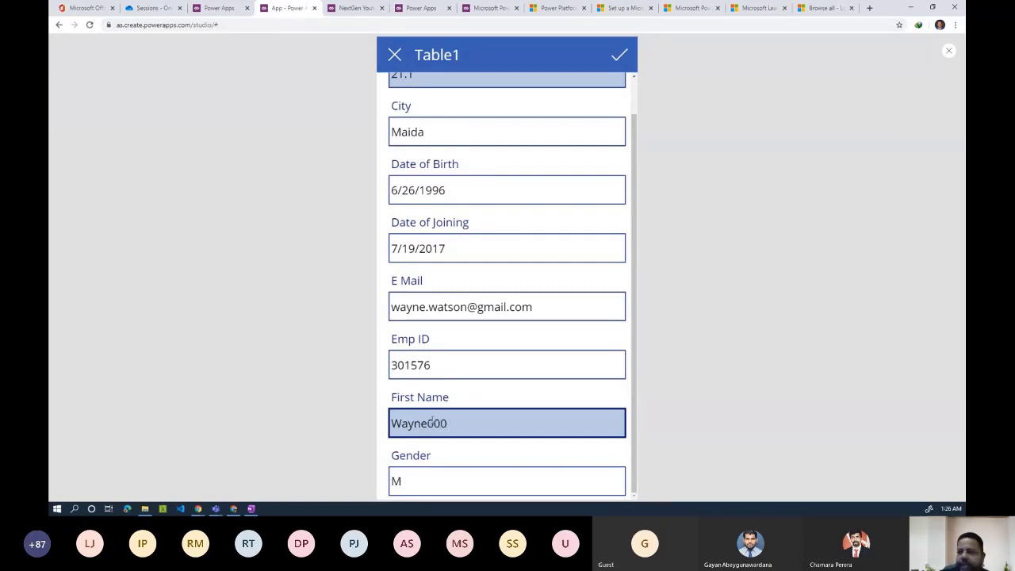
{"action": "type", "text": "1"}
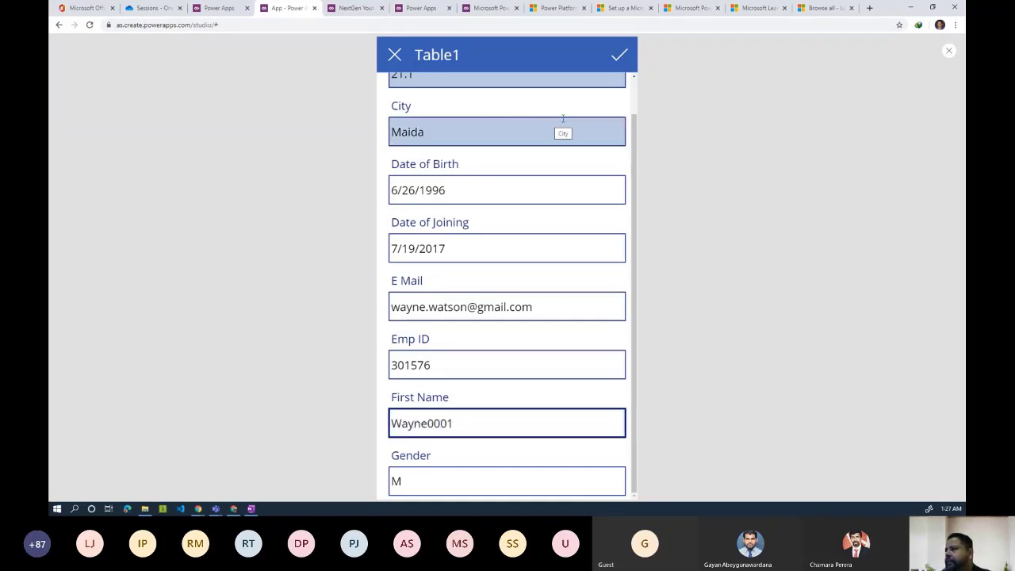
{"action": "left_click", "coordinate": [617, 57]}
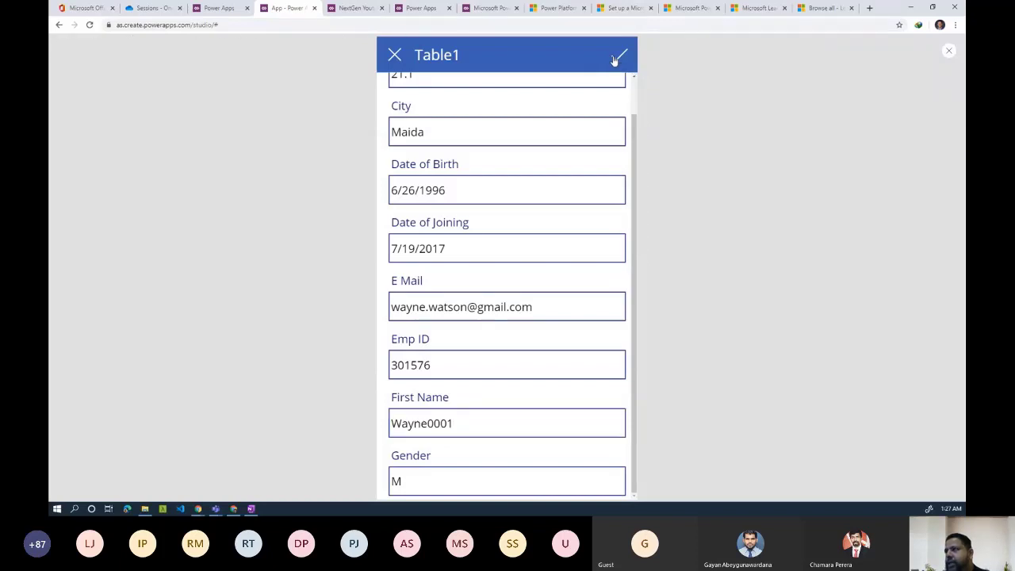
{"action": "left_click", "coordinate": [618, 57]}
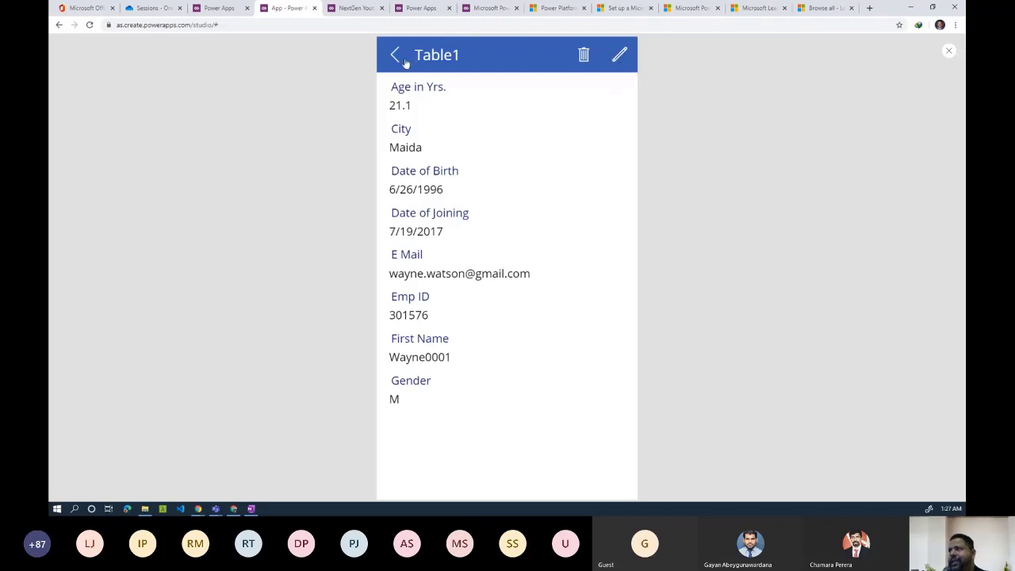
Switch to OneDrive, open EmployeeDataDemo.xlsx from the Sessions folder and bring up the text filter options for the First Name column
{"action": "left_click", "coordinate": [162, 14]}
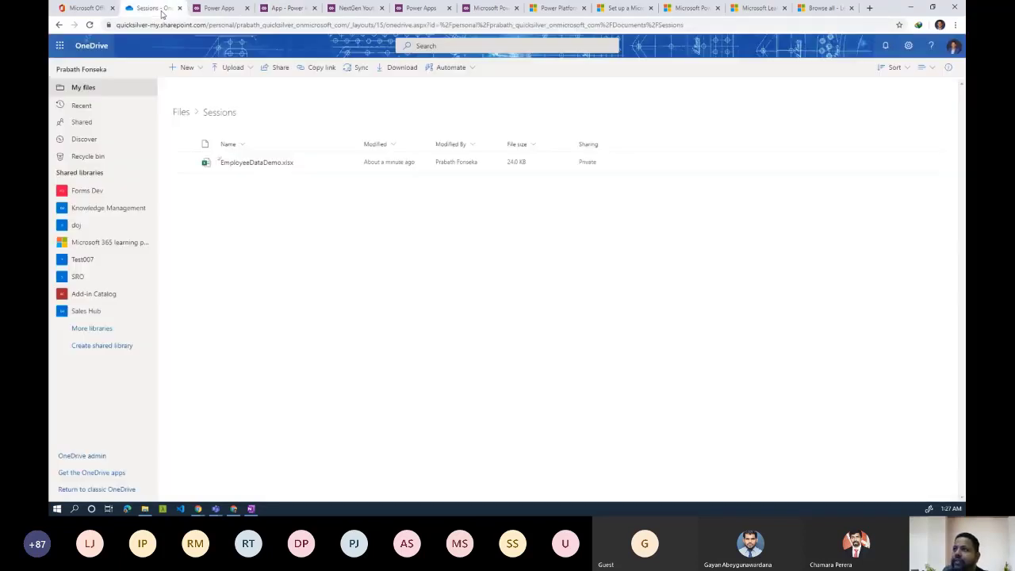
{"action": "left_click", "coordinate": [255, 164]}
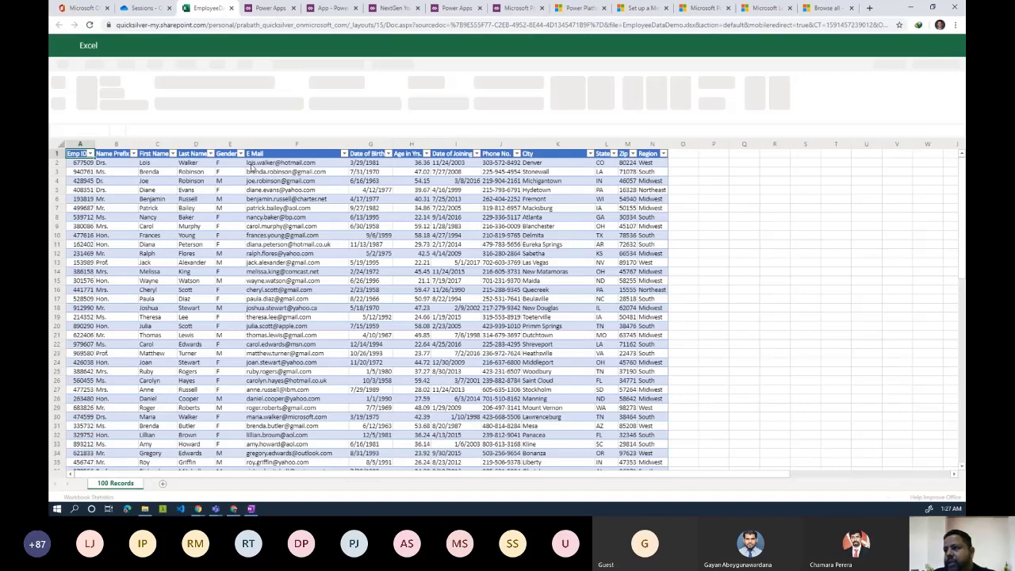
{"action": "left_click", "coordinate": [173, 153]}
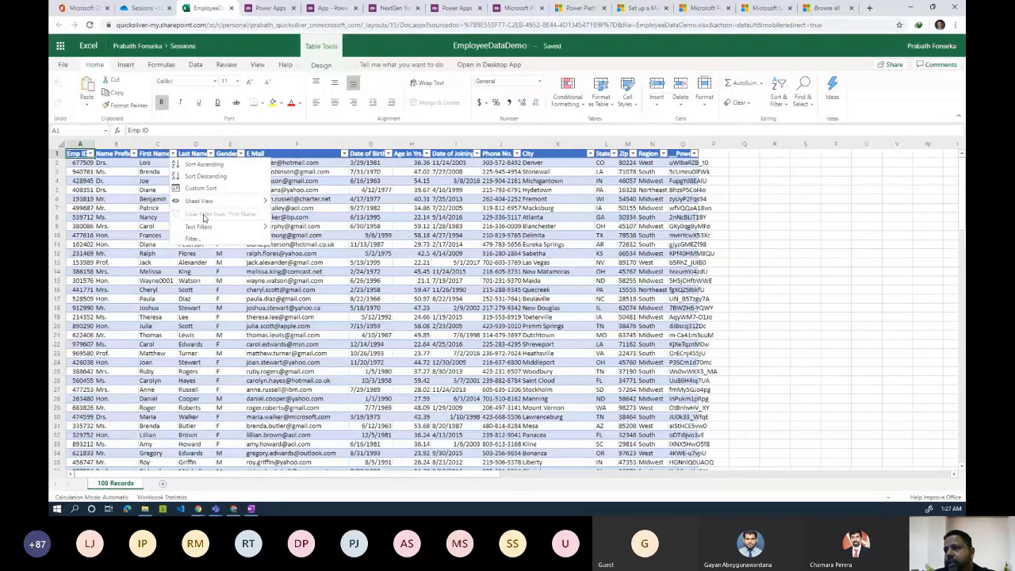
{"action": "mouse_move", "coordinate": [203, 201]}
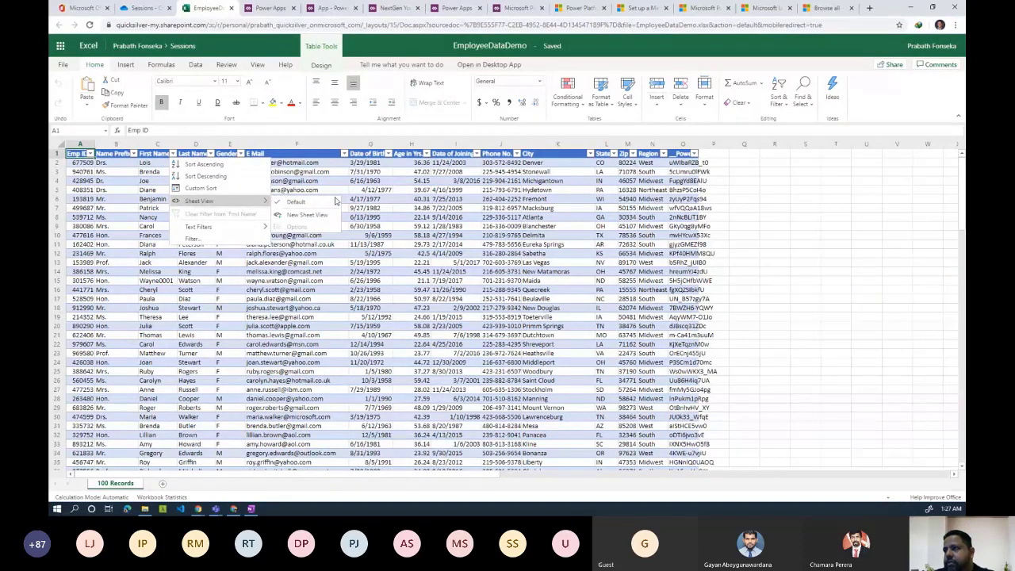
{"action": "mouse_move", "coordinate": [228, 229]}
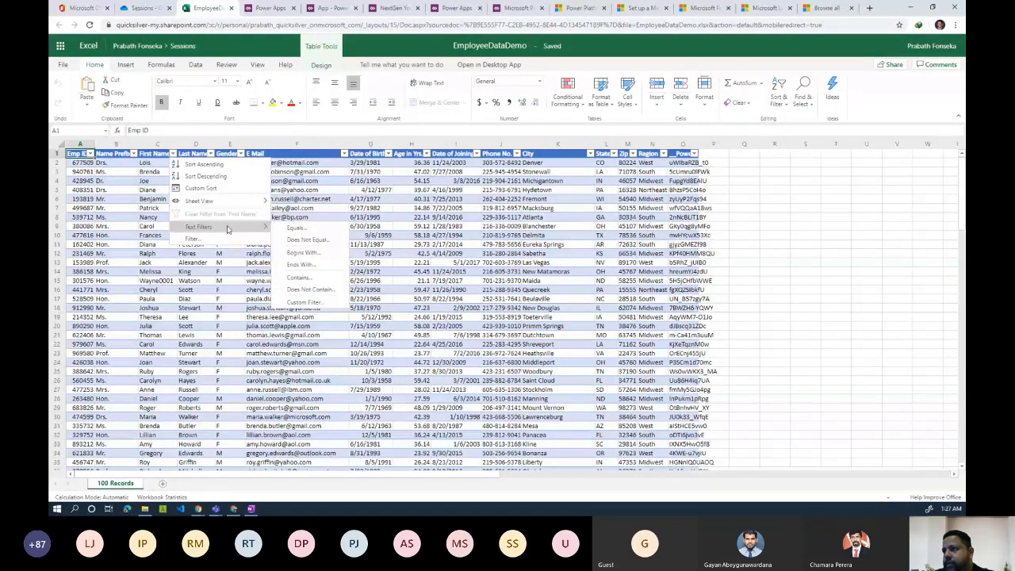
Look through the First Name values in that column's filter list down to the last entries, without applying a filter
{"action": "left_click", "coordinate": [193, 238]}
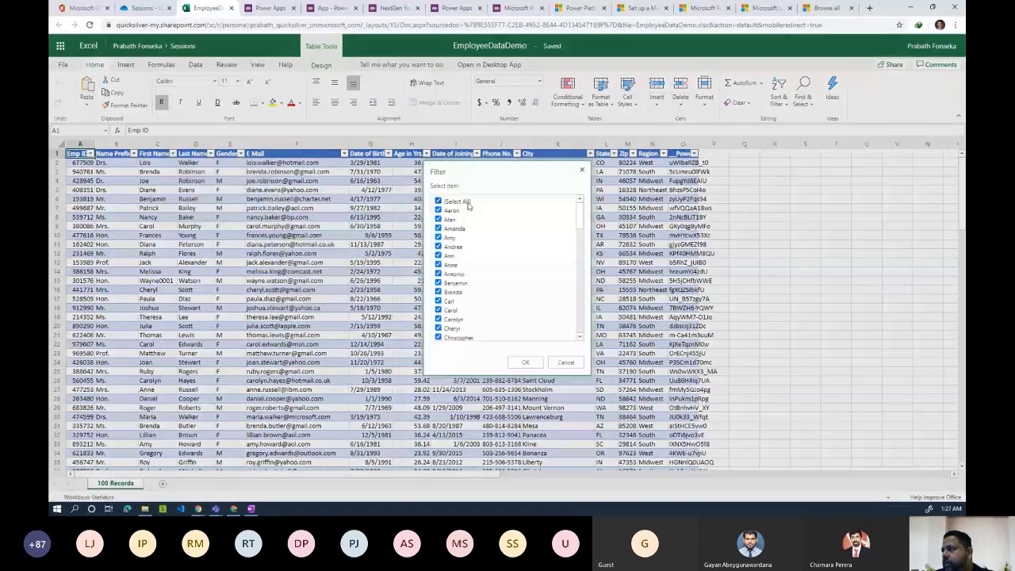
{"action": "left_click", "coordinate": [466, 203]}
{"action": "left_click_drag", "start_coordinate": [580, 219], "coordinate": [580, 330]}
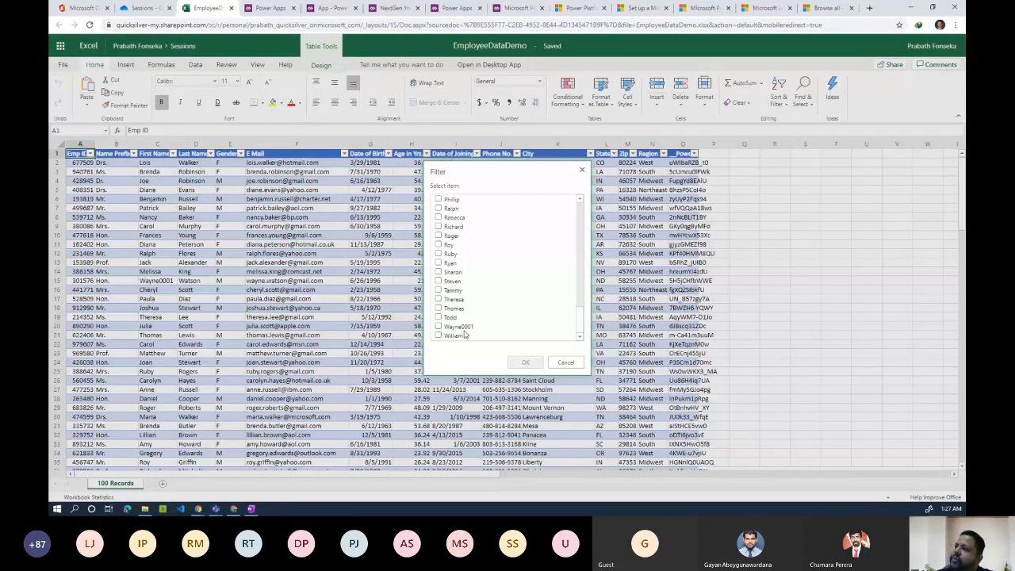
{"action": "left_click", "coordinate": [566, 362]}
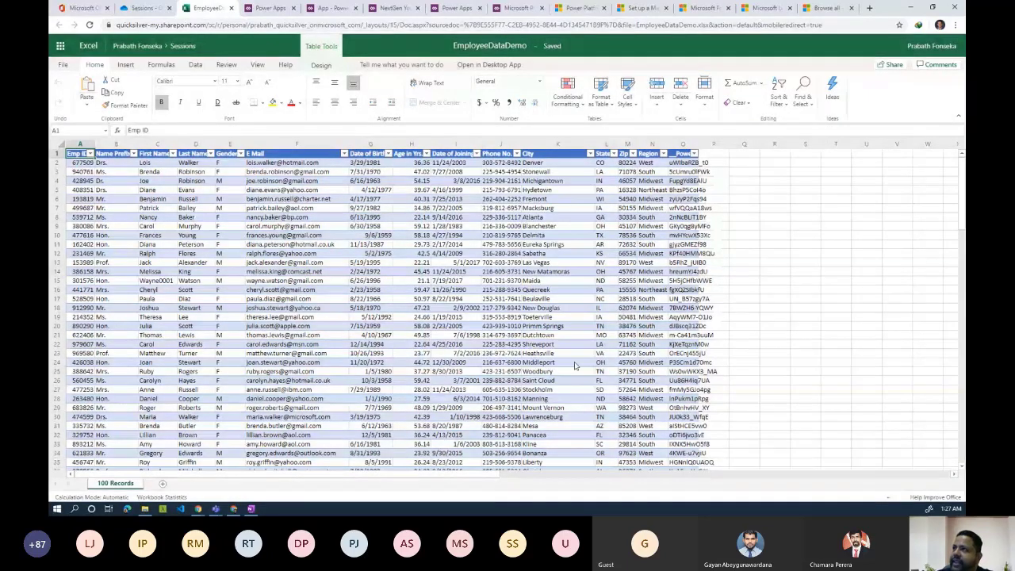
Switch to the app open in Power Apps Studio, go back from the record details to the list and exit the preview
{"action": "left_click", "coordinate": [231, 9]}
{"action": "left_click", "coordinate": [215, 14]}
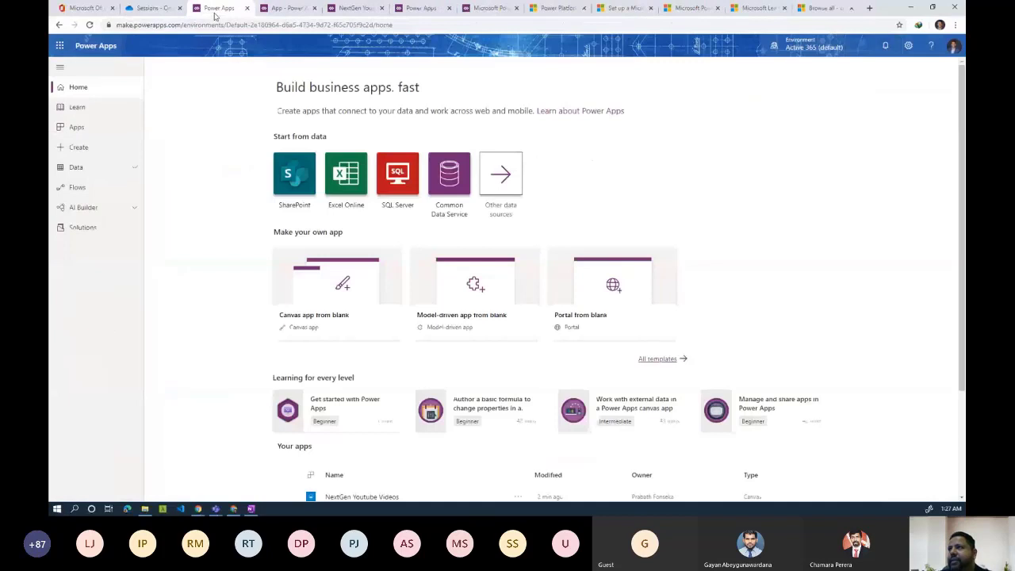
{"action": "left_click", "coordinate": [282, 13]}
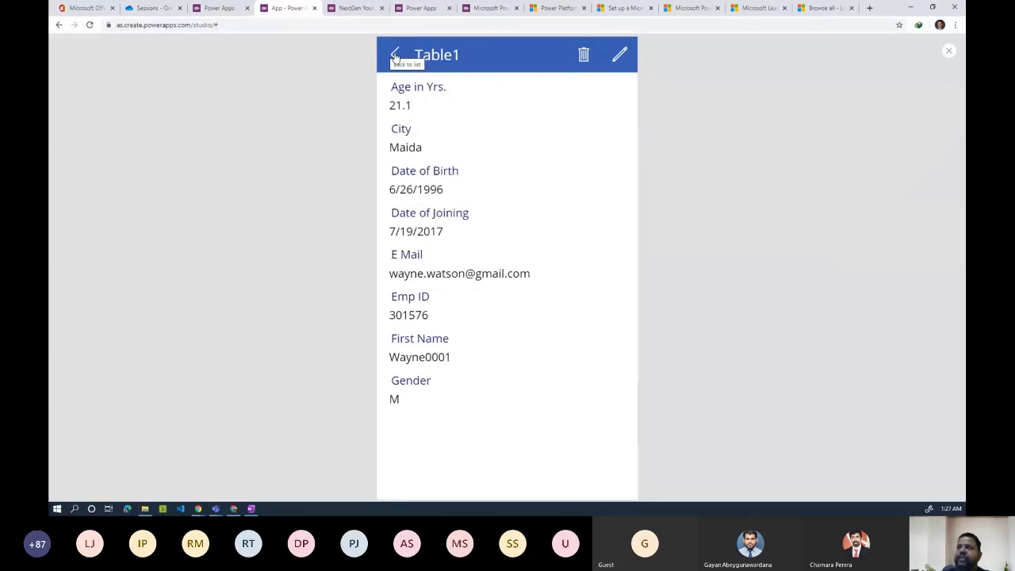
{"action": "left_click", "coordinate": [395, 55]}
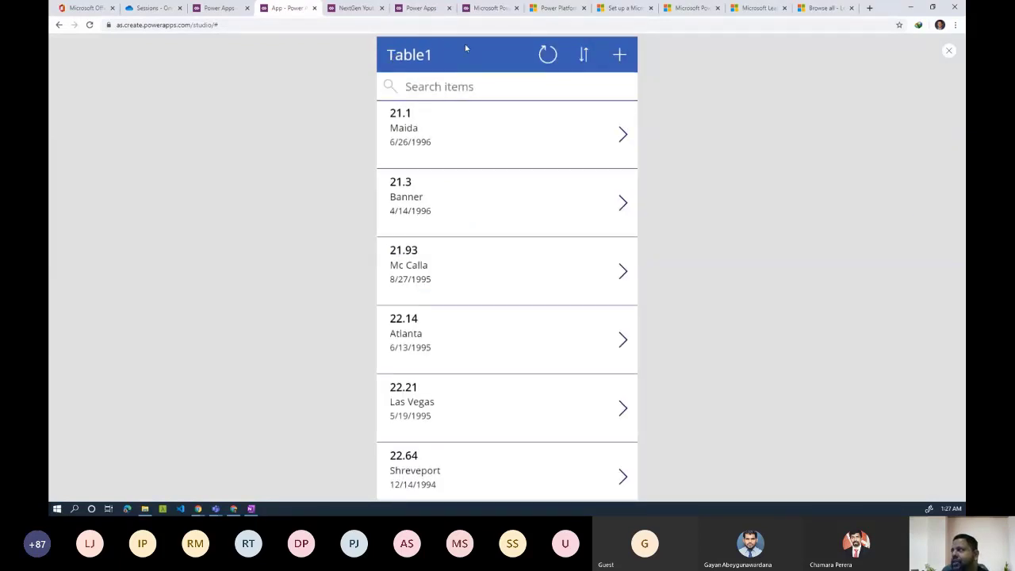
{"action": "left_click", "coordinate": [950, 52]}
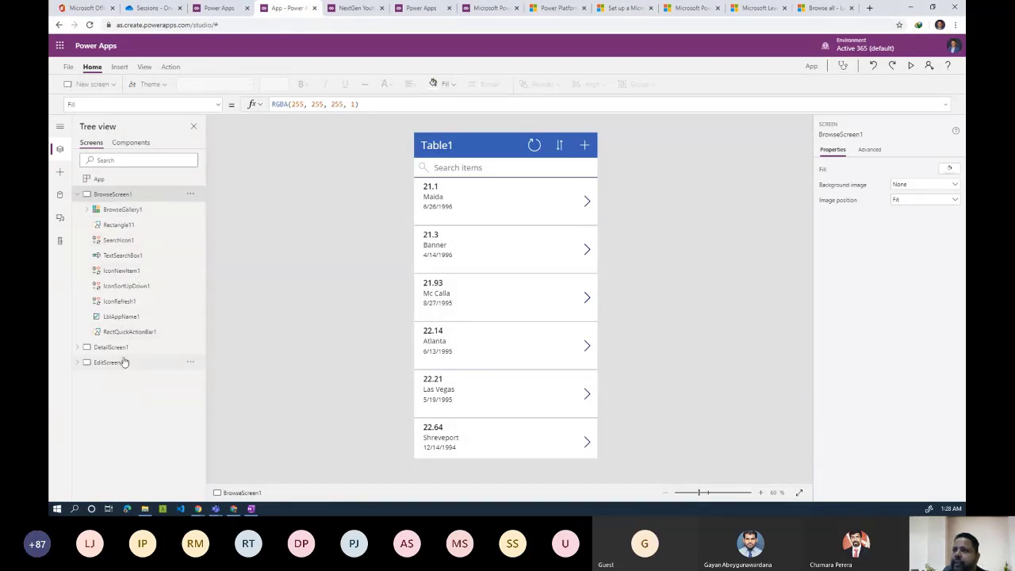
Examine BrowseGallery1 and the text formulas of its Body1, Subtitle1 and Title1 labels
{"action": "left_click", "coordinate": [133, 214]}
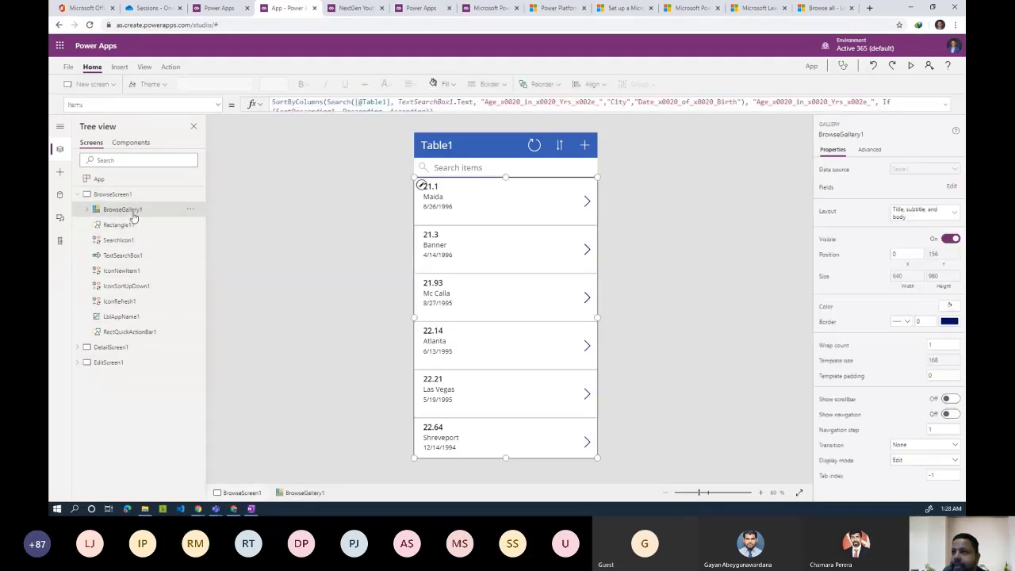
{"action": "left_click", "coordinate": [87, 211]}
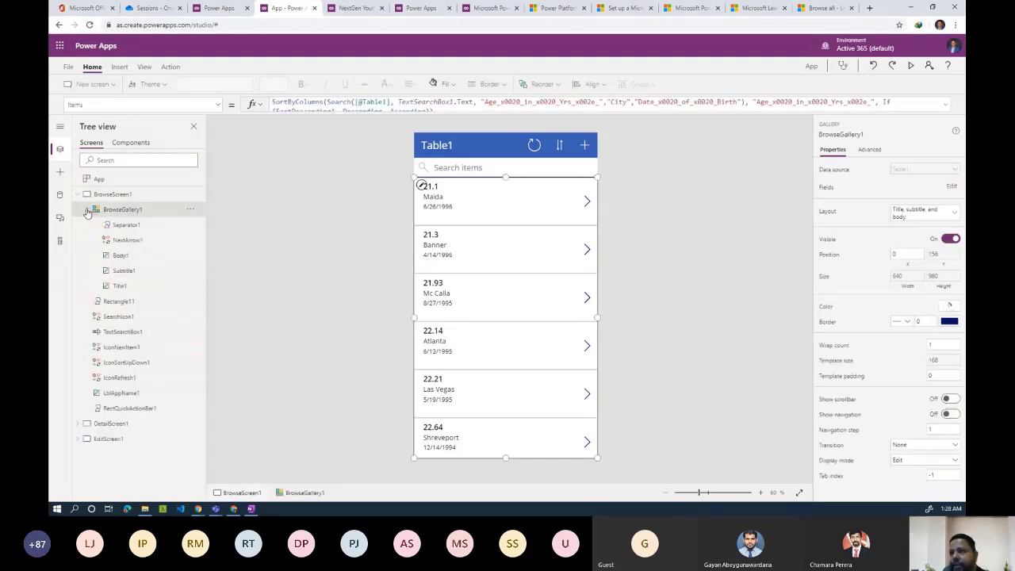
{"action": "left_click", "coordinate": [139, 257]}
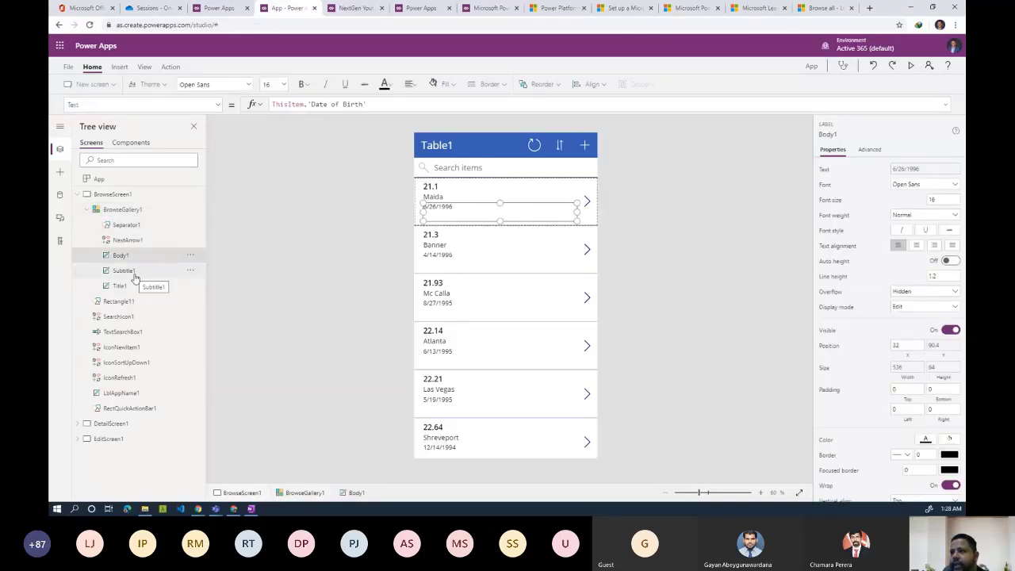
{"action": "left_click", "coordinate": [135, 277]}
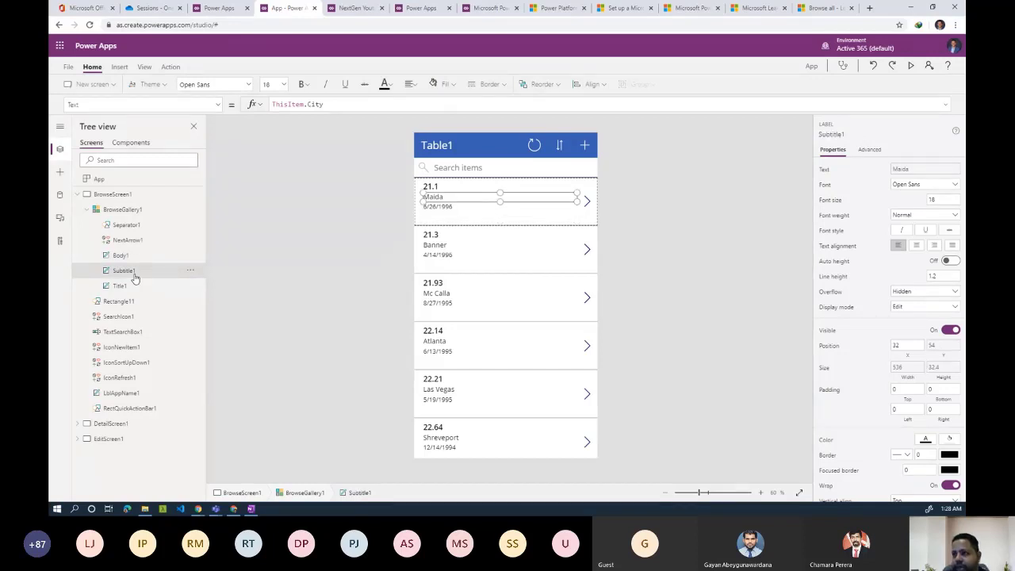
{"action": "left_click", "coordinate": [127, 292]}
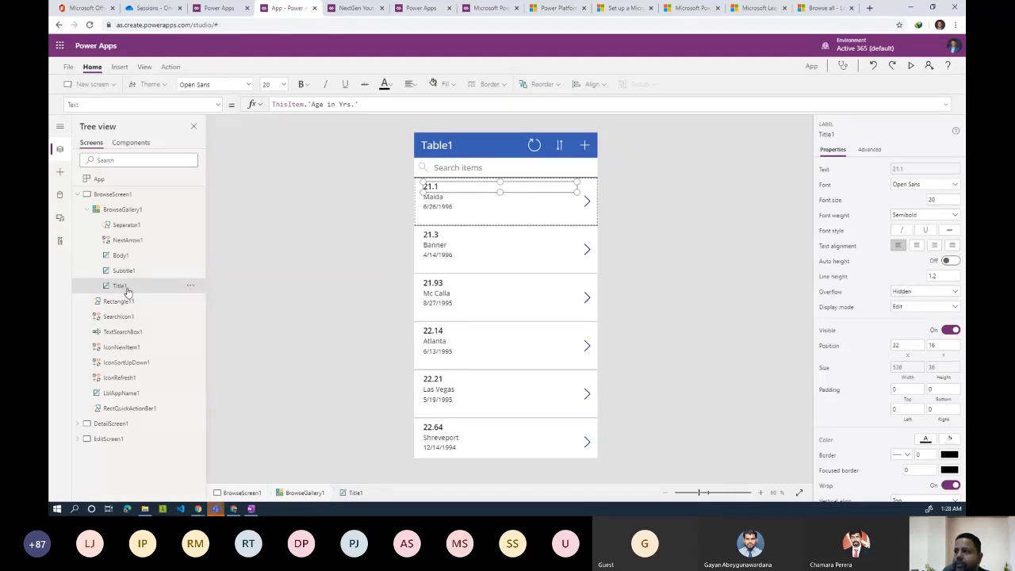
{"action": "left_click", "coordinate": [87, 210]}
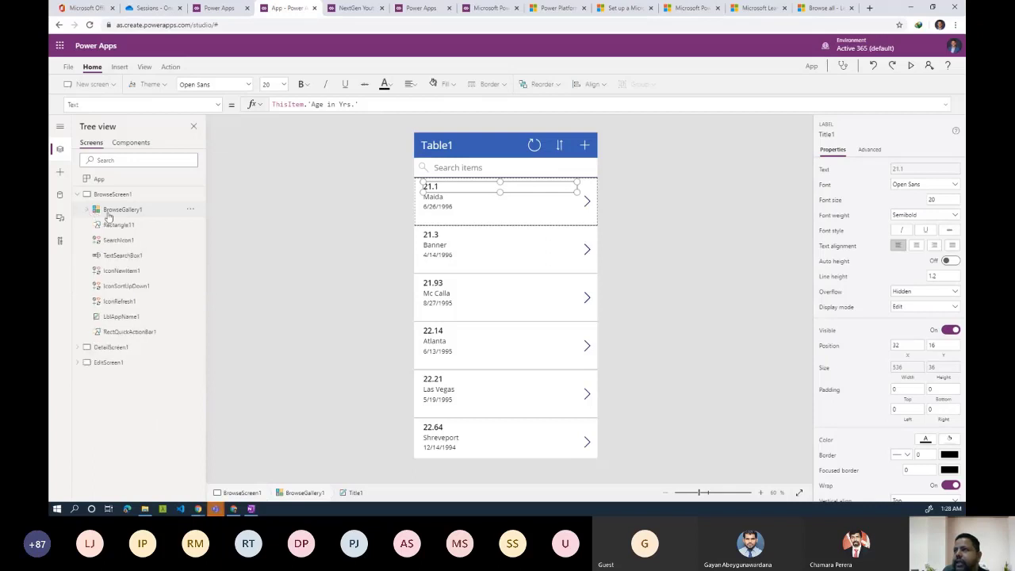
Inspect the formula behind the title label of the first gallery record
{"action": "left_click", "coordinate": [448, 189]}
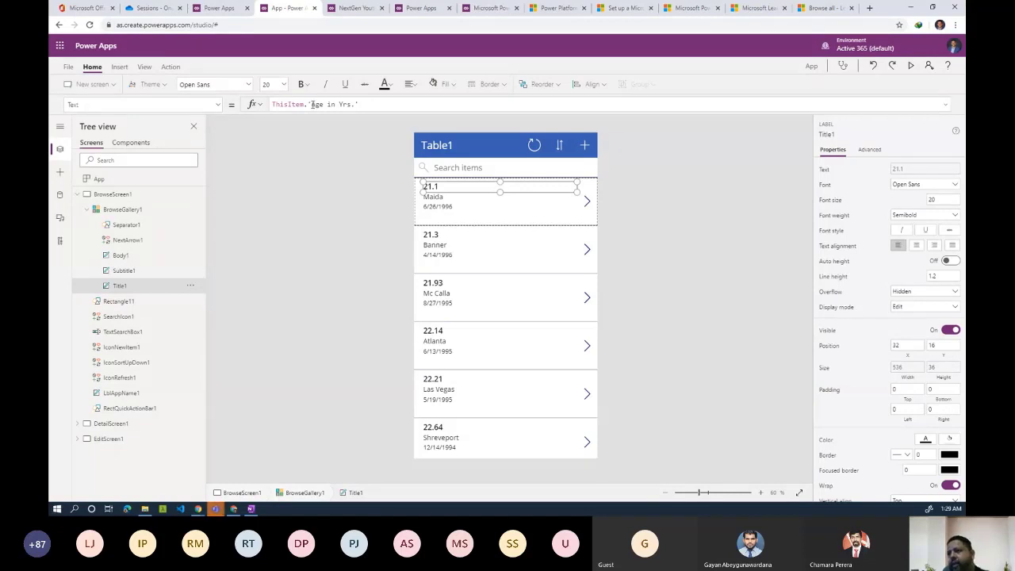
{"action": "left_click_drag", "start_coordinate": [358, 103], "coordinate": [273, 104]}
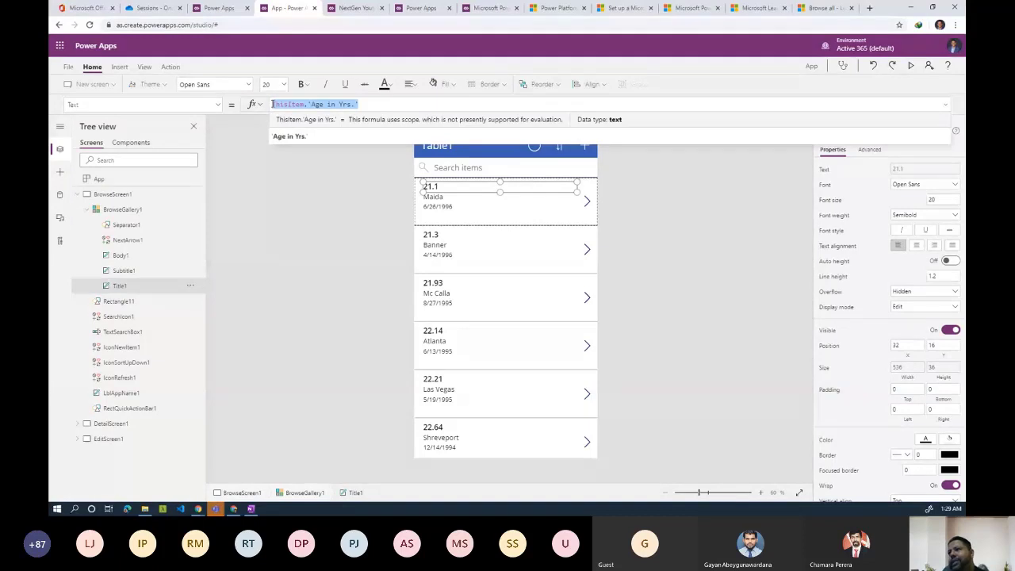
{"action": "left_click", "coordinate": [290, 208]}
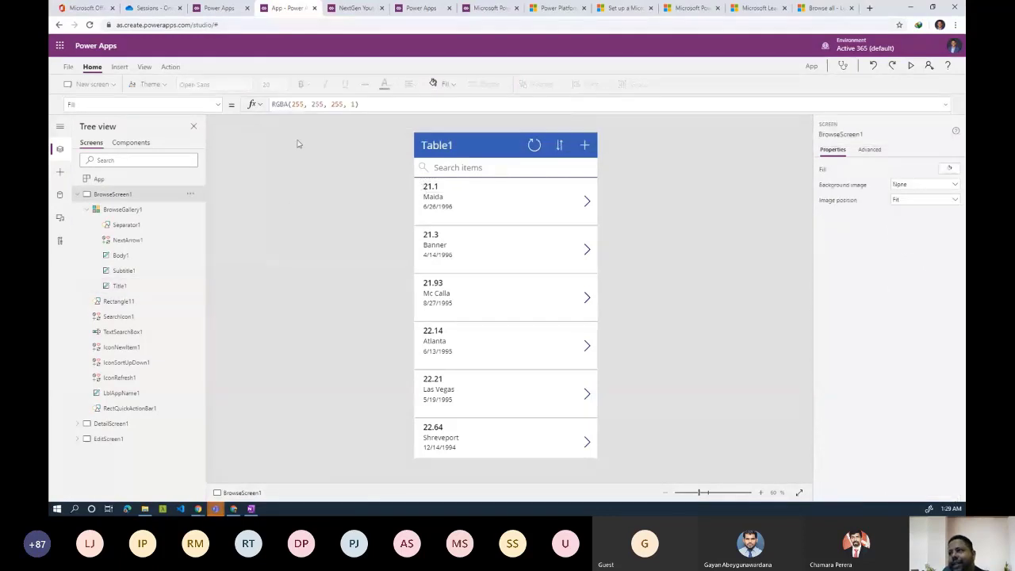
Set the gallery title label's text formula to ThisItem.'Last Name' and check the list in the app preview
{"action": "left_click", "coordinate": [435, 190]}
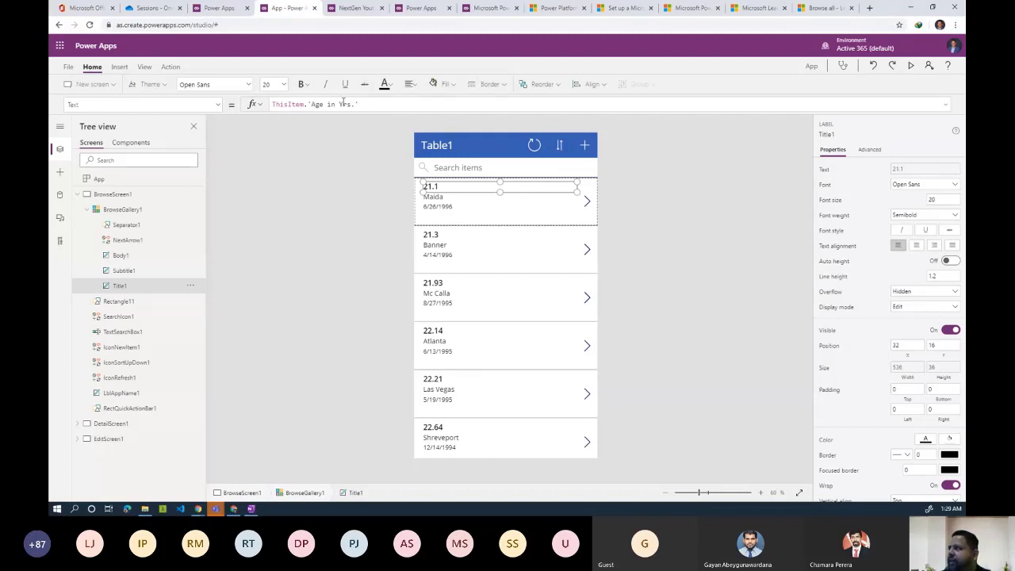
{"action": "left_click", "coordinate": [304, 107]}
{"action": "type", "text": "."}
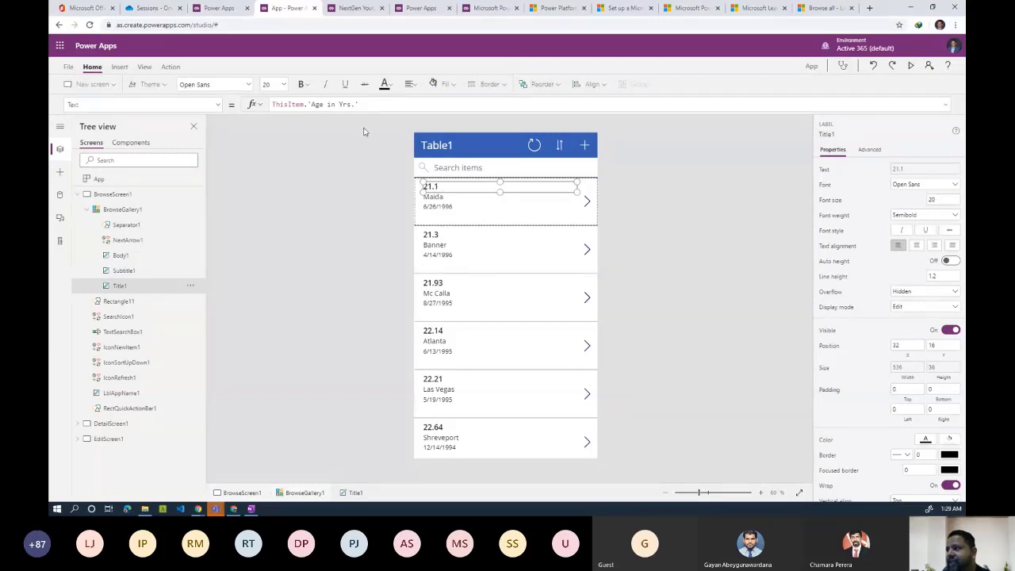
{"action": "left_click_drag", "start_coordinate": [312, 105], "coordinate": [415, 106]}
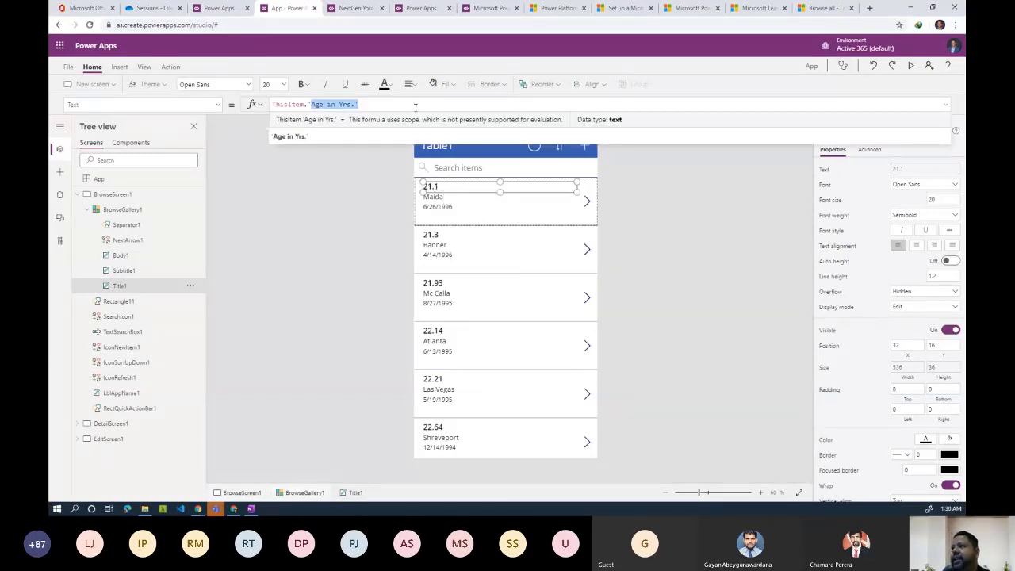
{"action": "key", "text": "BackSpace"}
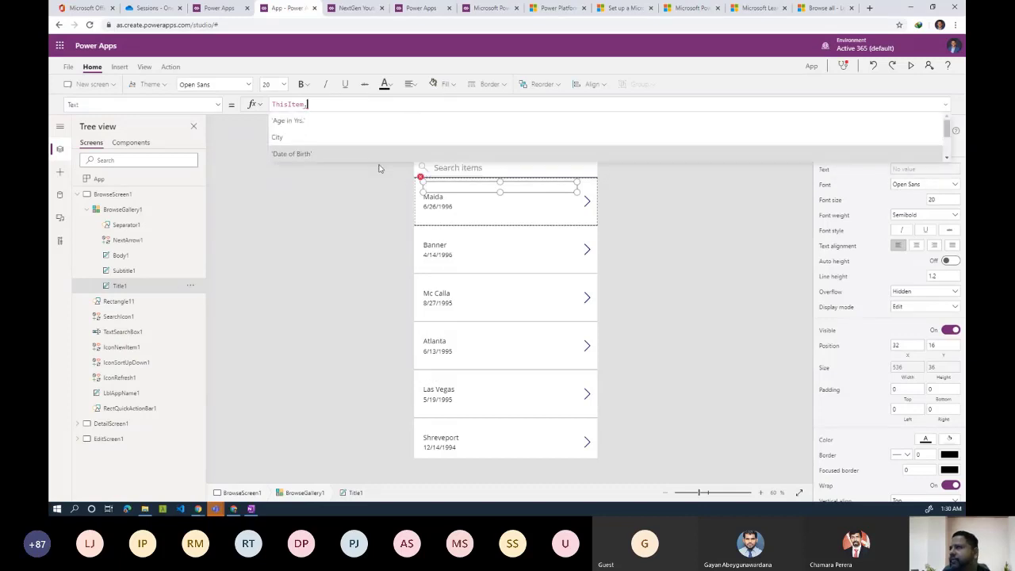
{"action": "left_click_drag", "start_coordinate": [946, 130], "coordinate": [946, 154]}
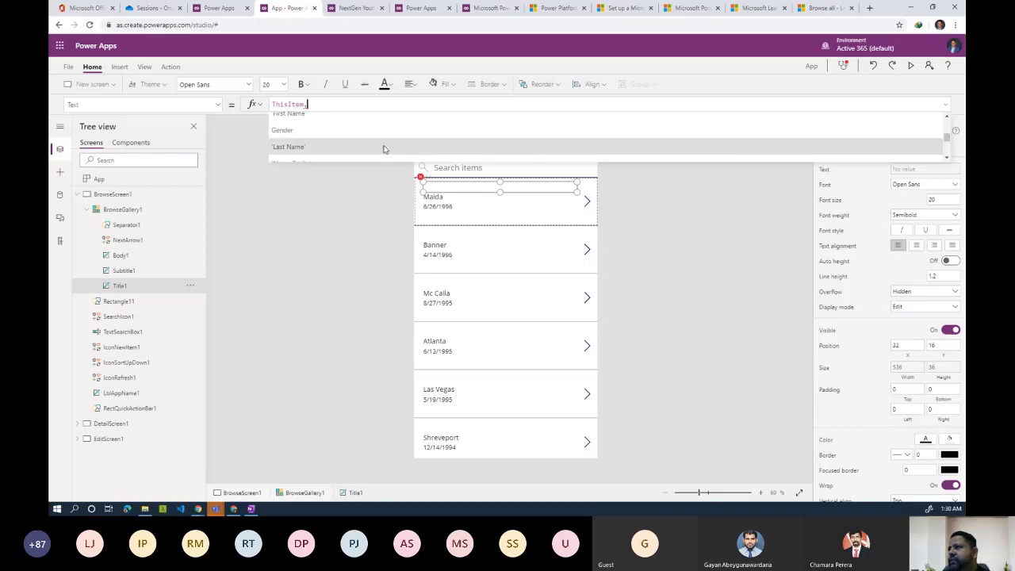
{"action": "left_click", "coordinate": [307, 146]}
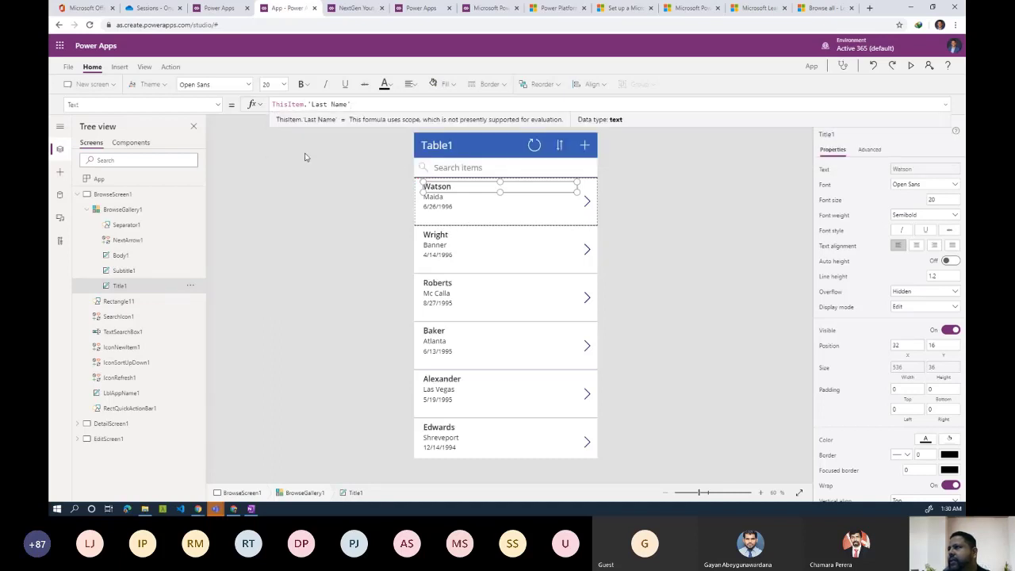
{"action": "left_click", "coordinate": [305, 157]}
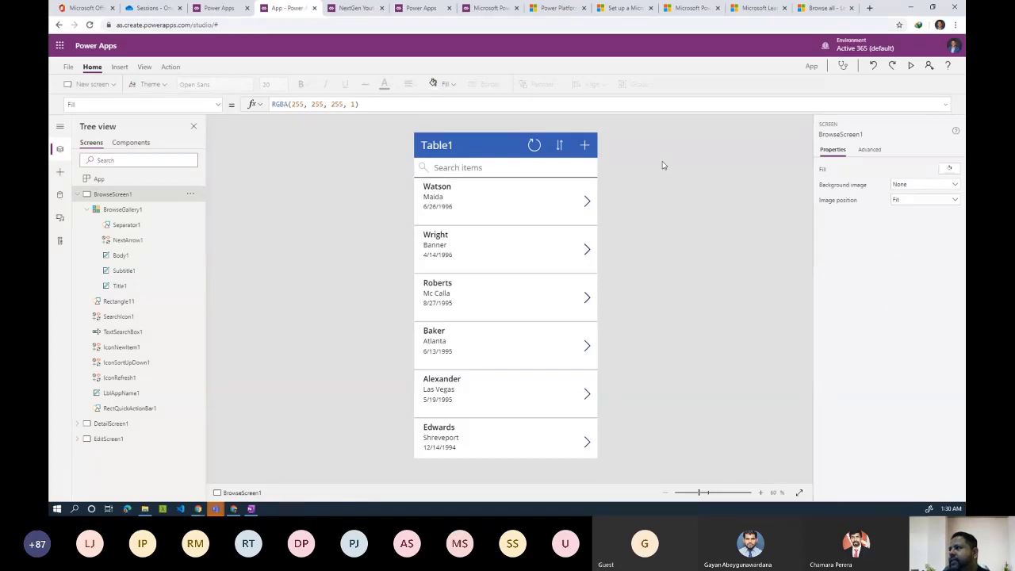
{"action": "left_click", "coordinate": [911, 65]}
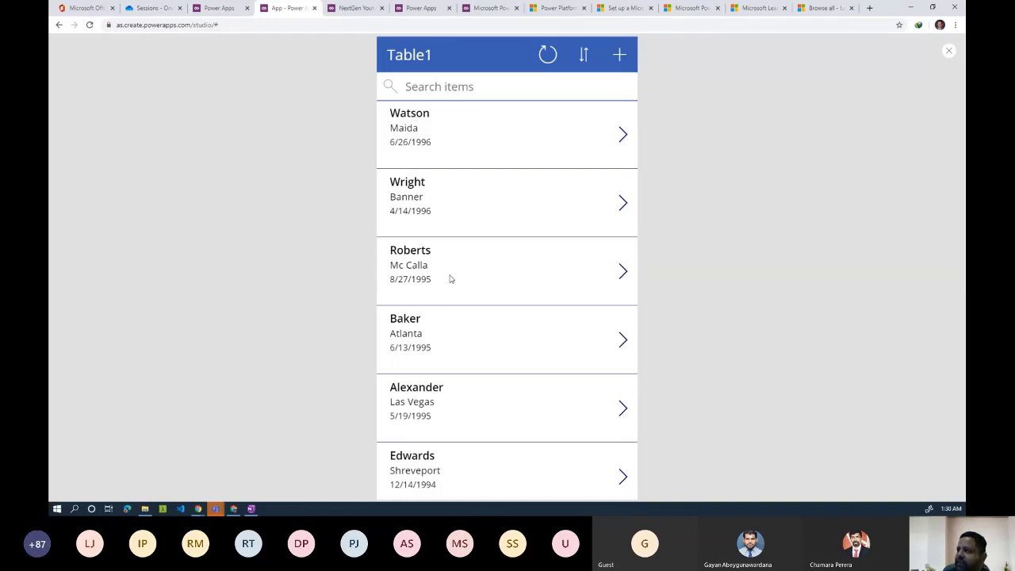
{"action": "left_click", "coordinate": [949, 51]}
Extend the gallery title label's text formula to ThisItem.'Last Name' & ThisItem.'Last Name'
{"action": "left_click", "coordinate": [443, 189]}
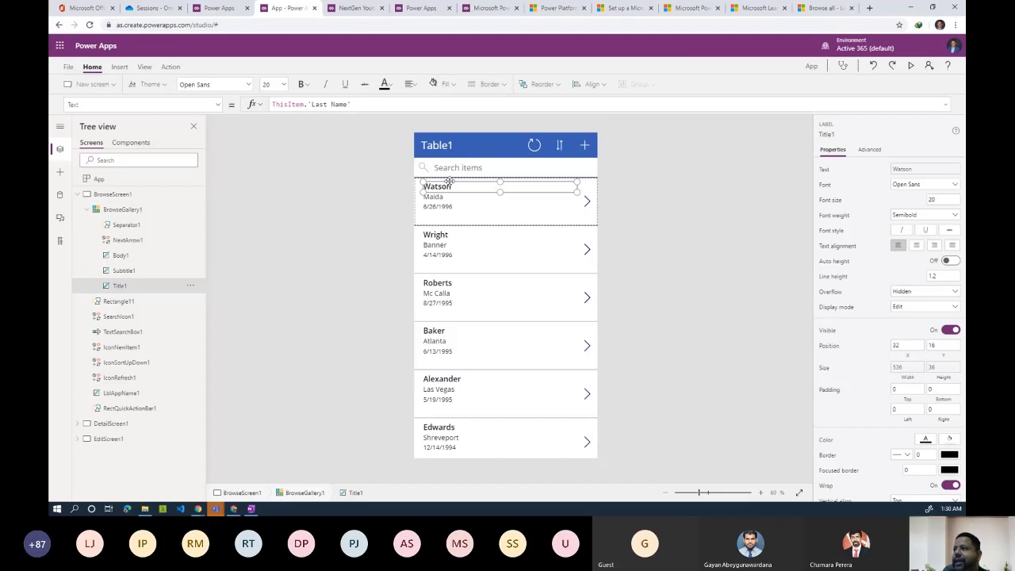
{"action": "left_click", "coordinate": [363, 104]}
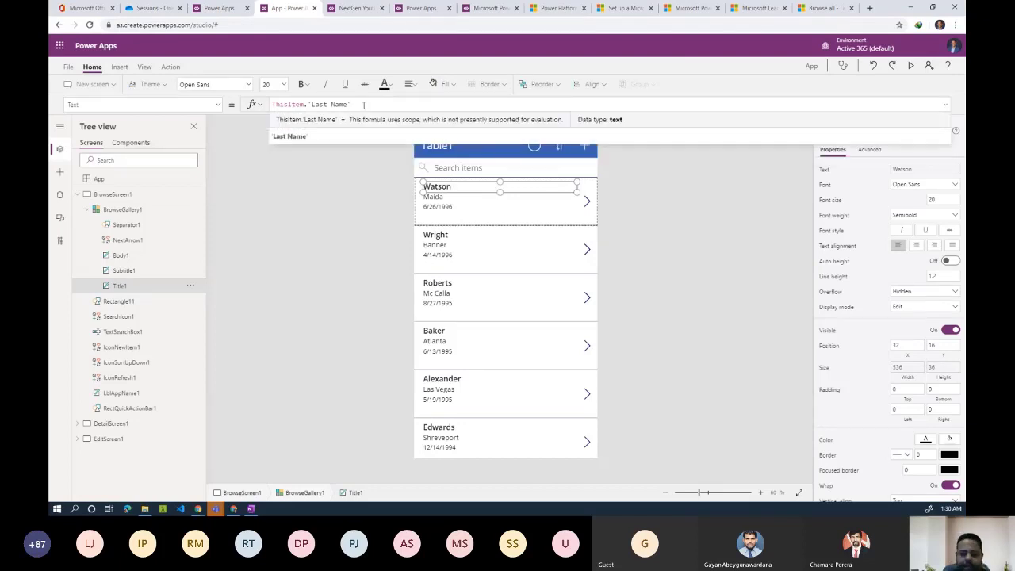
{"action": "type", "text": "& "}
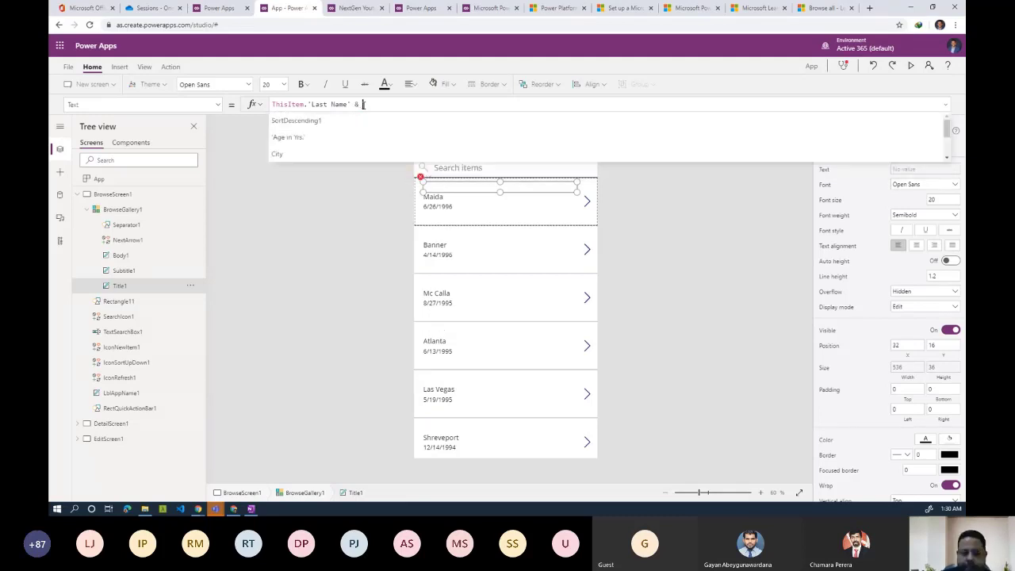
{"action": "type", "text": "This"}
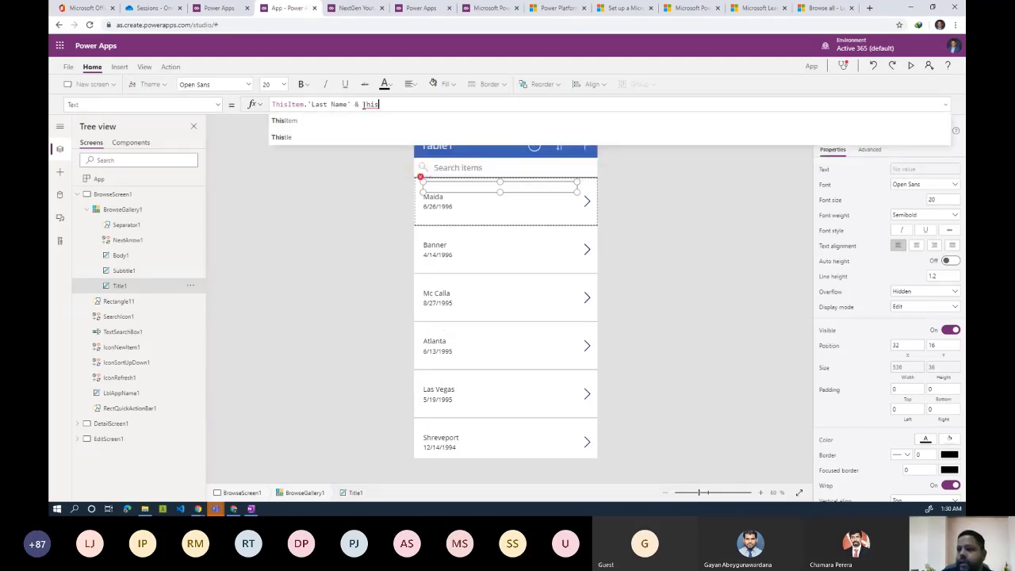
{"action": "type", "text": "Item"}
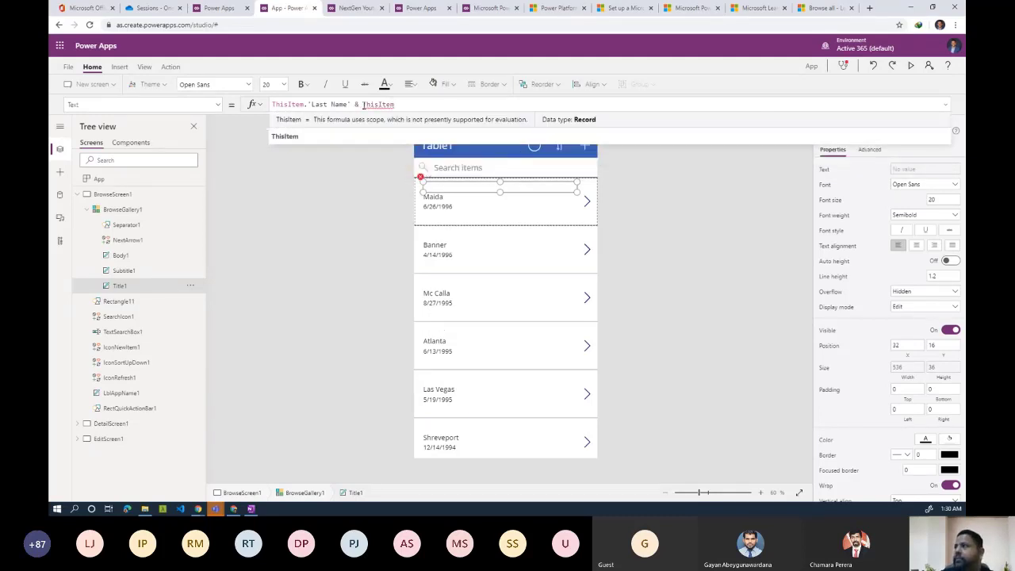
{"action": "type", "text": "."}
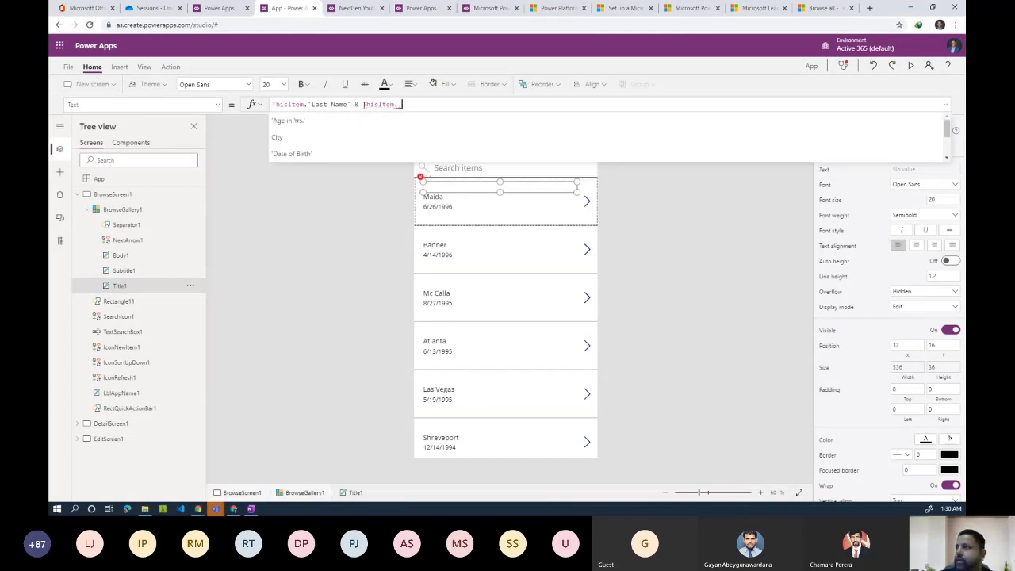
{"action": "type", "text": "'Last"}
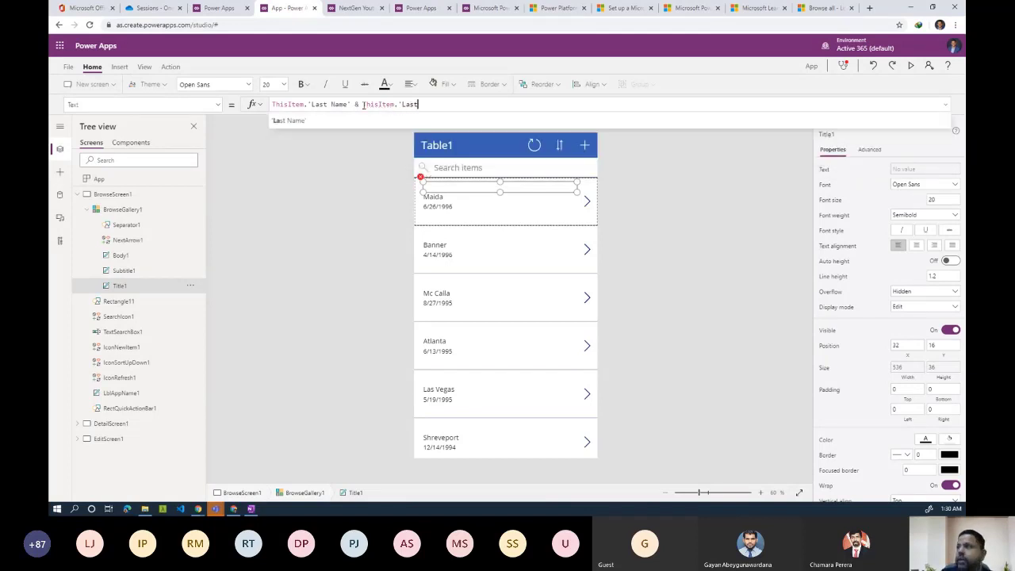
{"action": "type", "text": " NAme"}
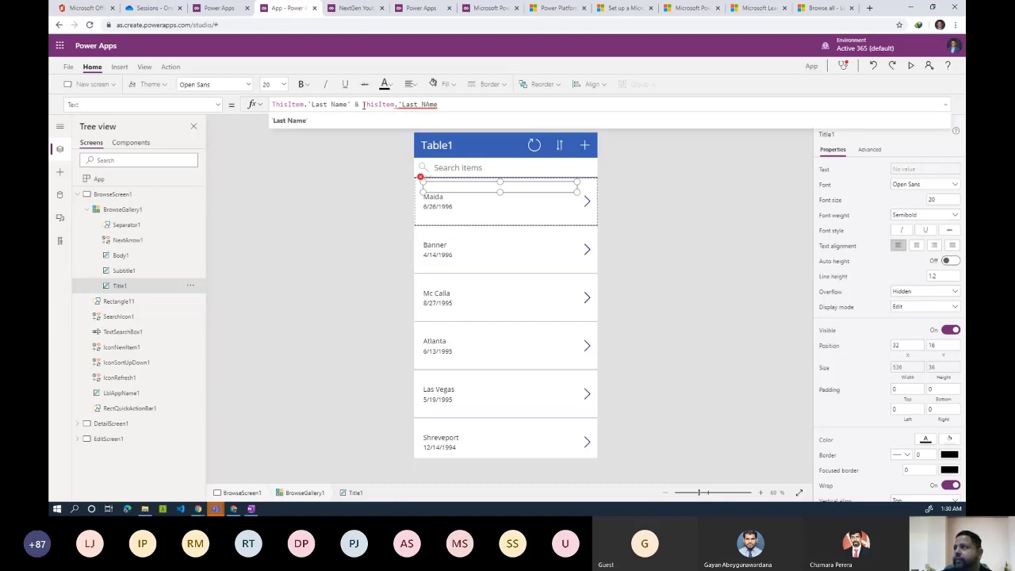
{"action": "key", "text": "BackSpace"}
{"action": "key", "text": "BackSpace"}
{"action": "key", "text": "BackSpace"}
{"action": "key", "text": "BackSpace"}
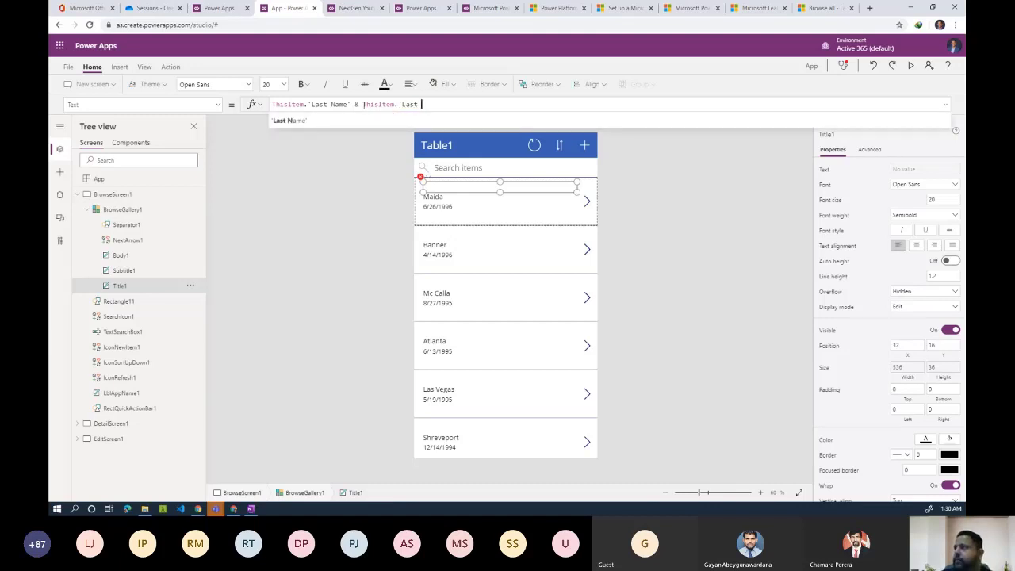
{"action": "type", "text": "Name"}
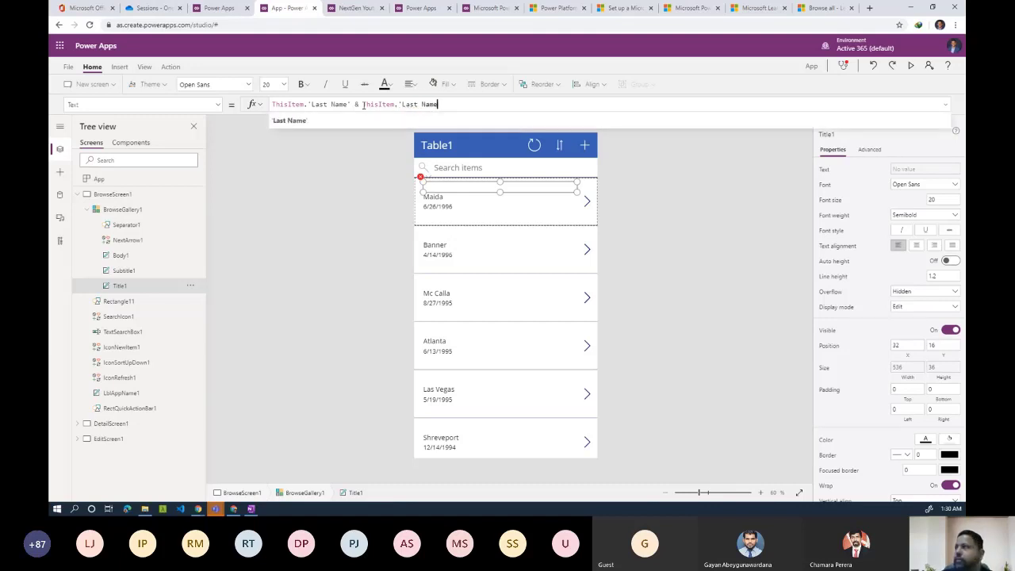
{"action": "type", "text": "'"}
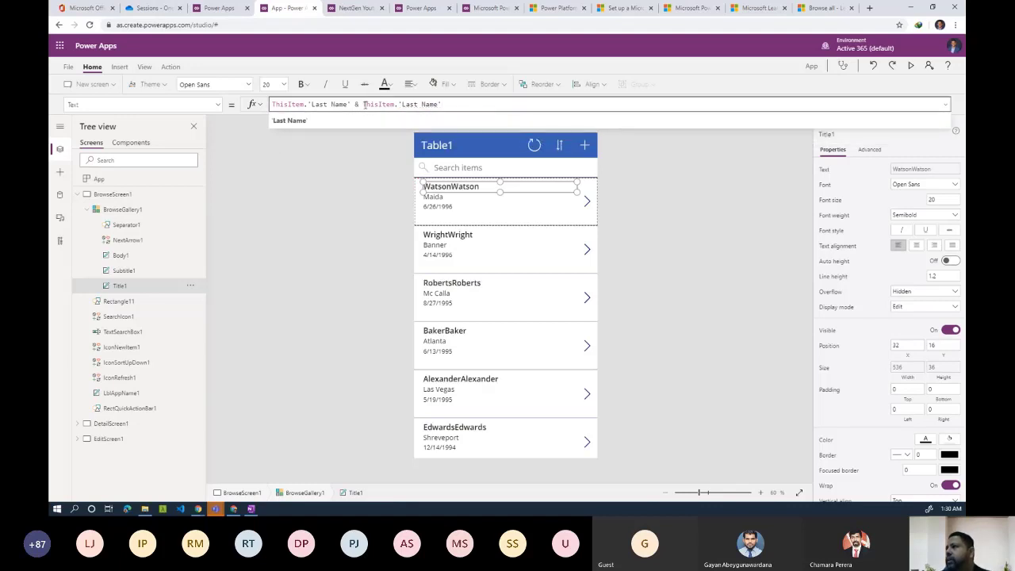
Insert & " " between the two name fields in the gallery title label's formula and check the list in the app preview
{"action": "left_click", "coordinate": [364, 105]}
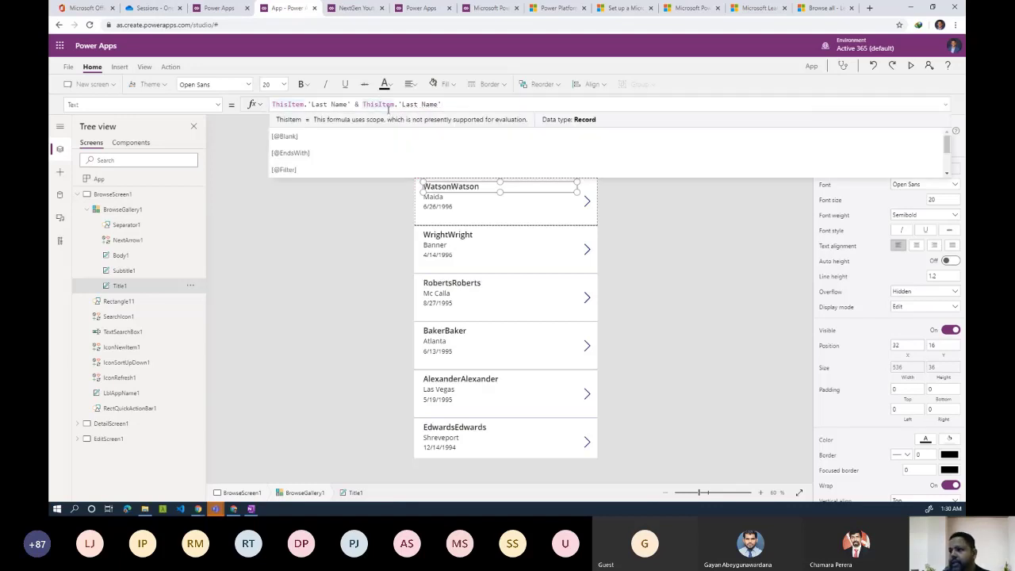
{"action": "type", "text": "\" \" "}
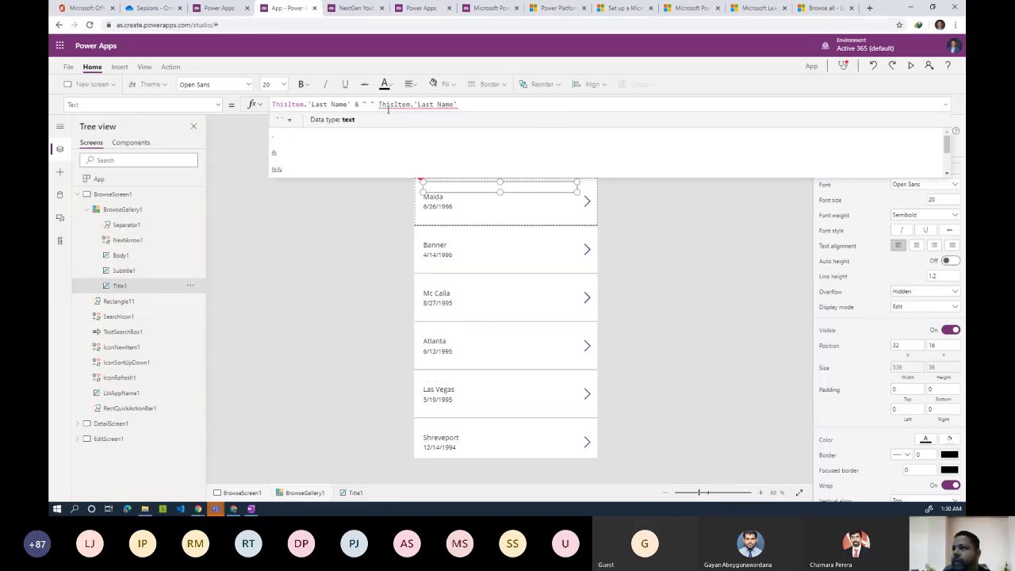
{"action": "type", "text": "&"}
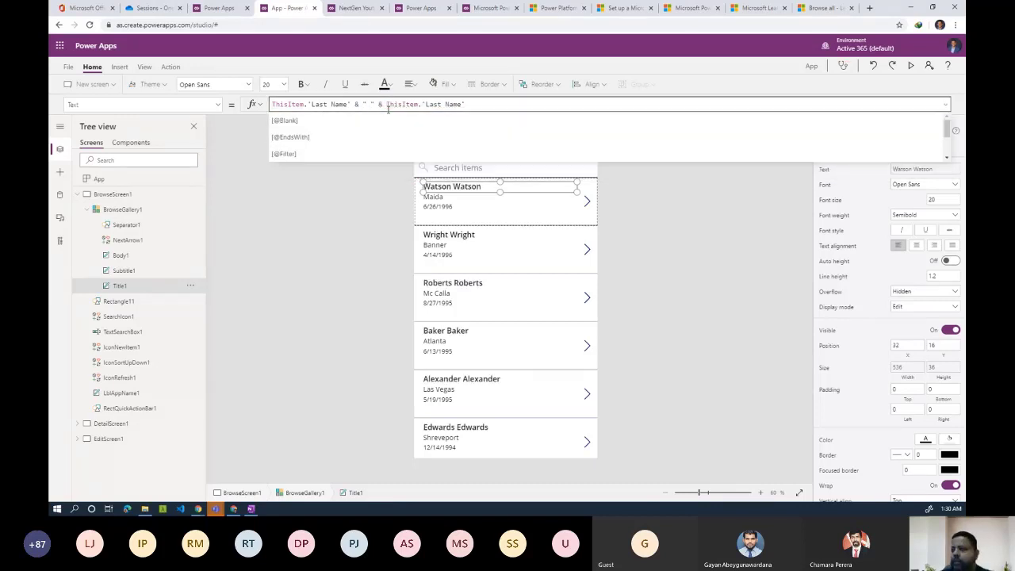
{"action": "left_click", "coordinate": [330, 221]}
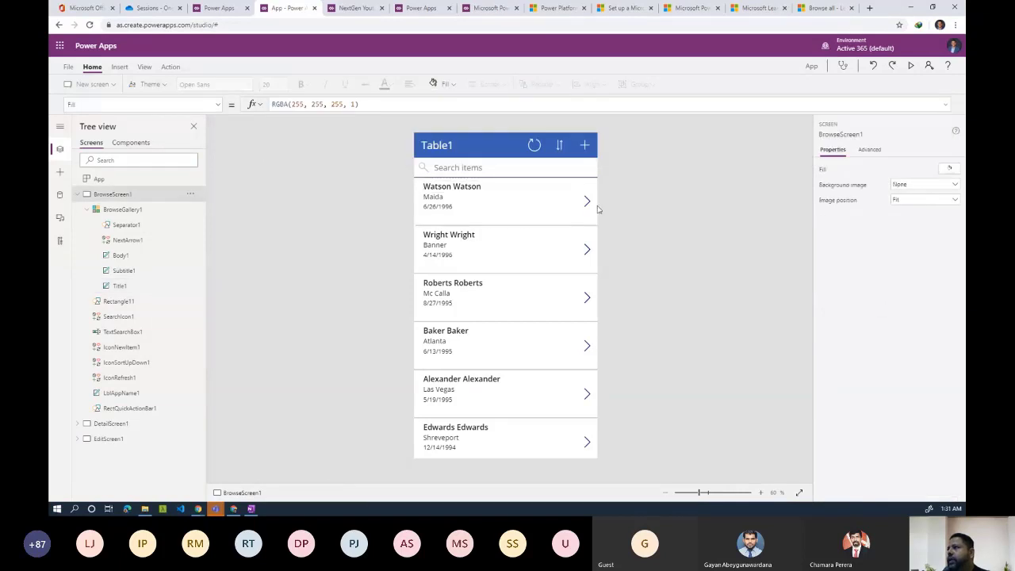
{"action": "left_click", "coordinate": [453, 193]}
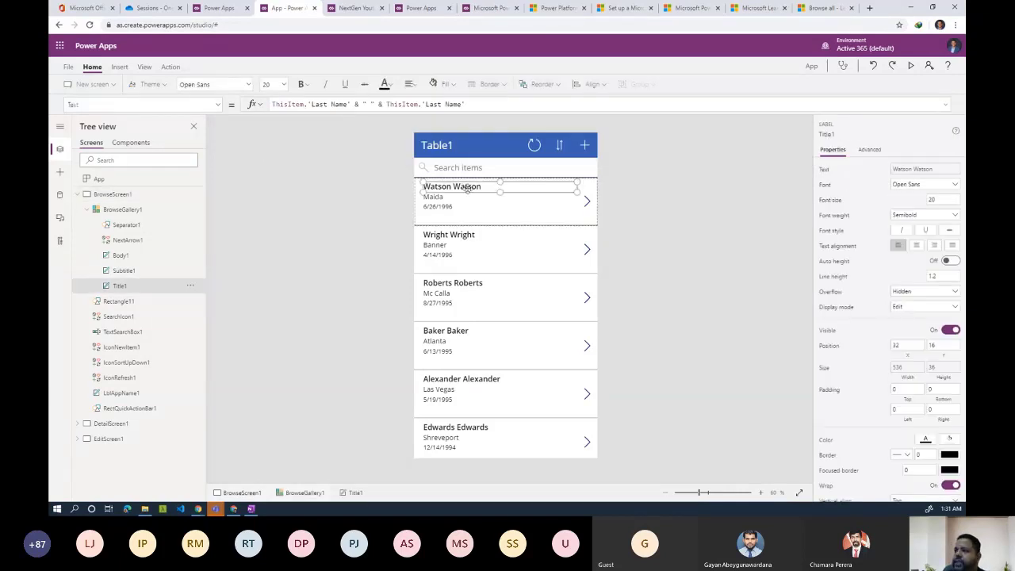
{"action": "left_click", "coordinate": [911, 67]}
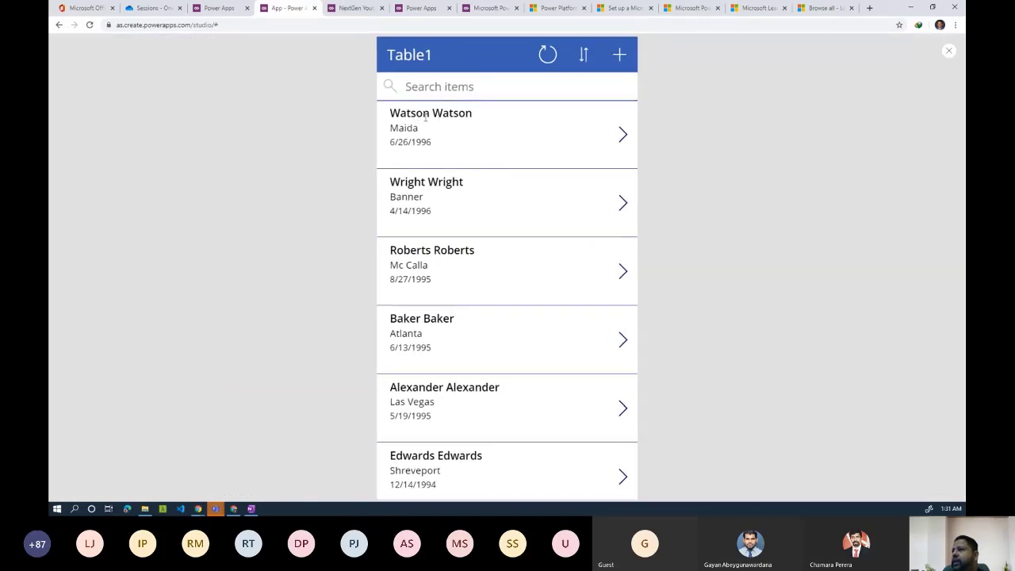
{"action": "left_click", "coordinate": [947, 52]}
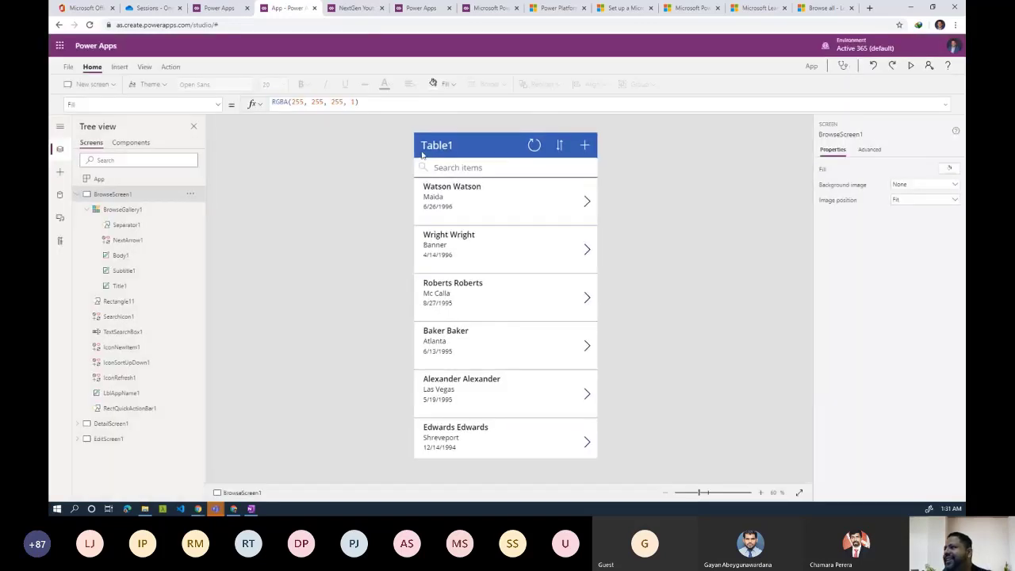
Change the first field in the gallery title label's formula to ThisItem.'First Name', keeping the space and ThisItem.'Last Name'
{"action": "left_click", "coordinate": [470, 185]}
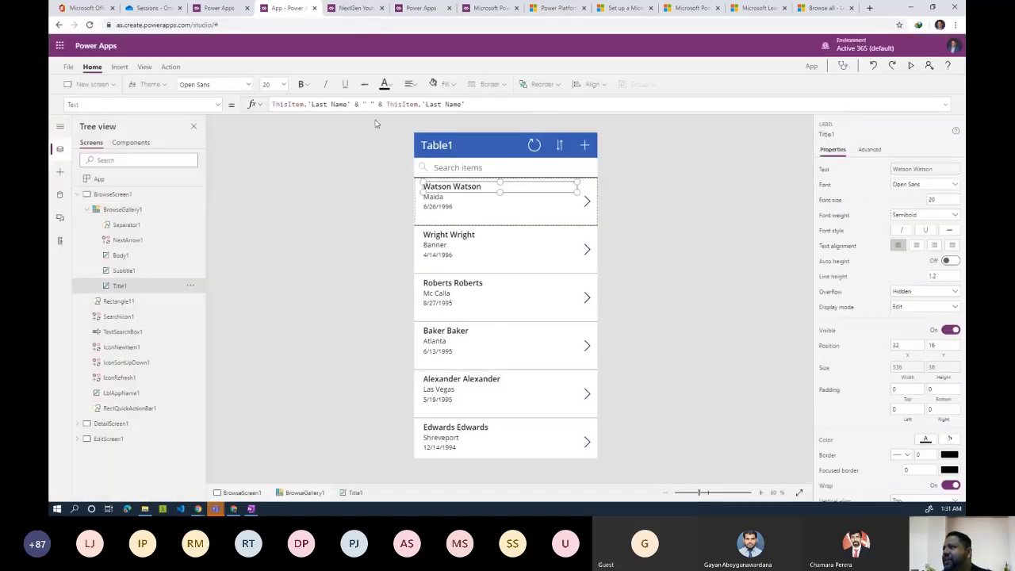
{"action": "double_click", "coordinate": [321, 104]}
{"action": "key", "text": "BackSpace"}
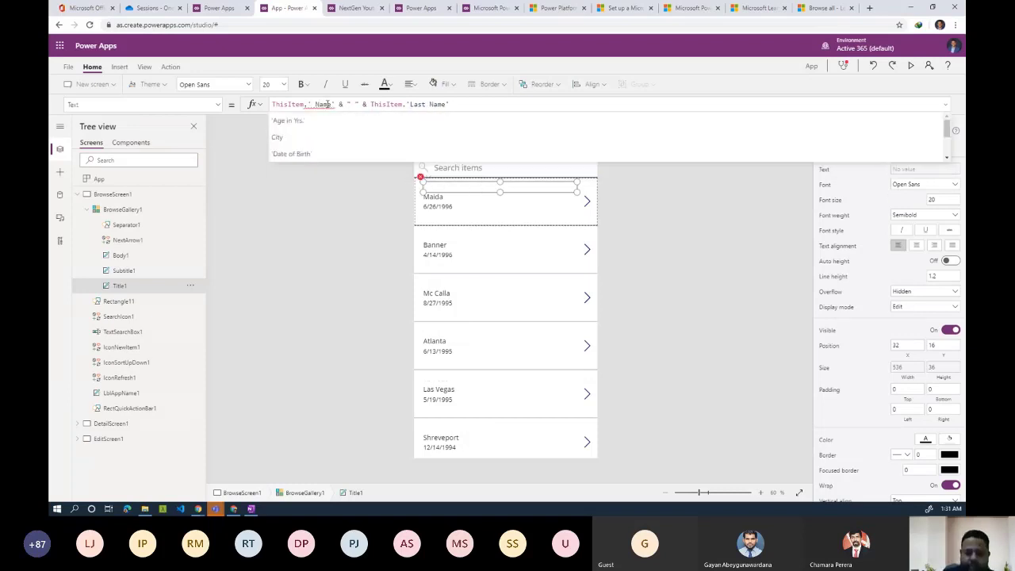
{"action": "type", "text": "First"}
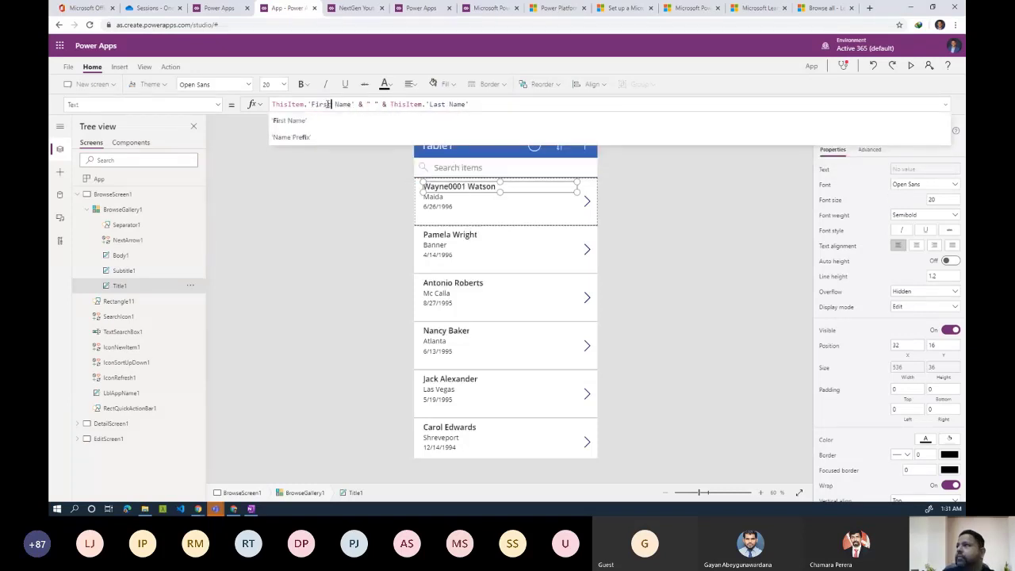
{"action": "left_click", "coordinate": [305, 137]}
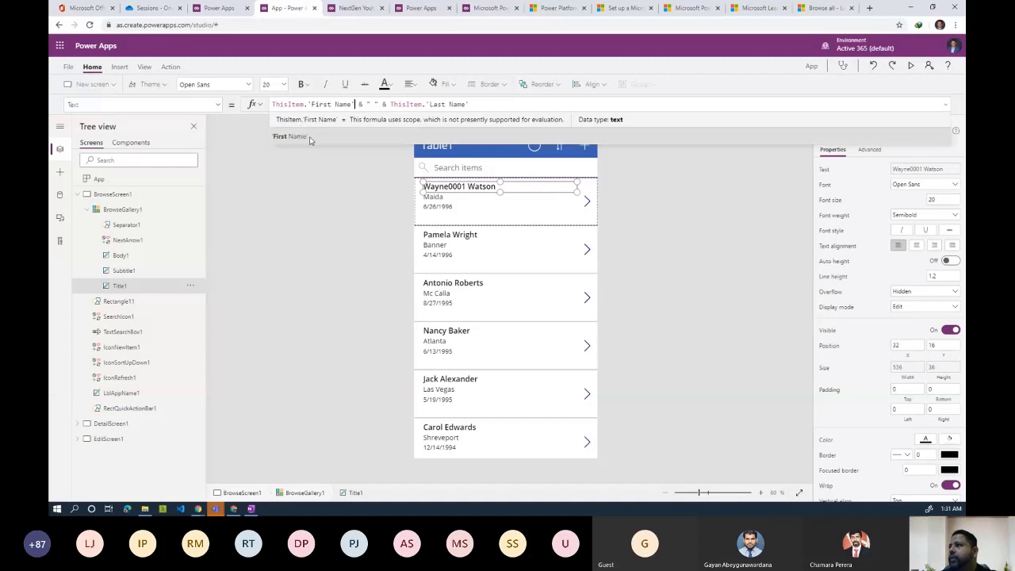
{"action": "left_click", "coordinate": [316, 152]}
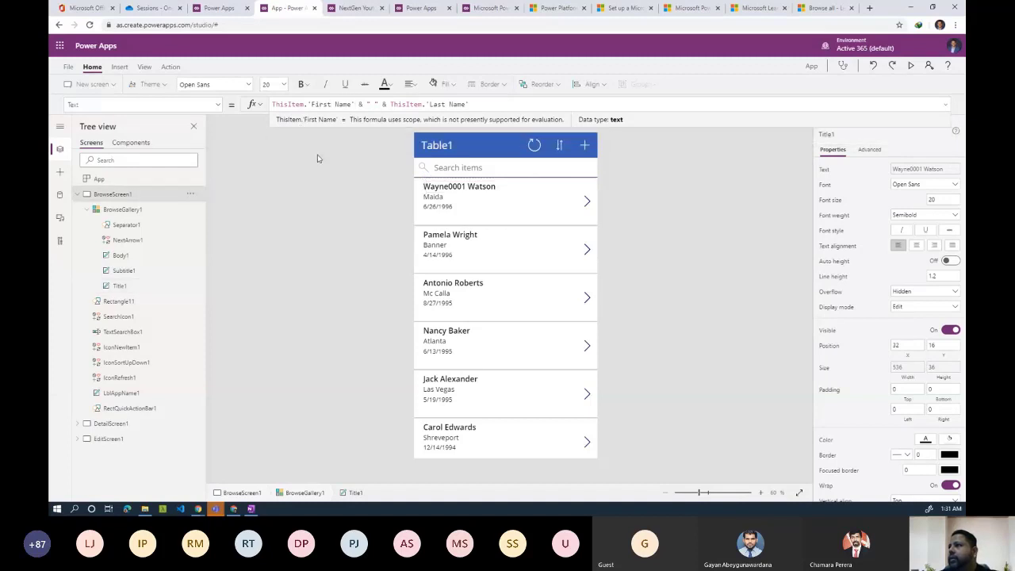
Preview the app and look through the browse list's record titles, then return to editing
{"action": "left_click", "coordinate": [490, 191]}
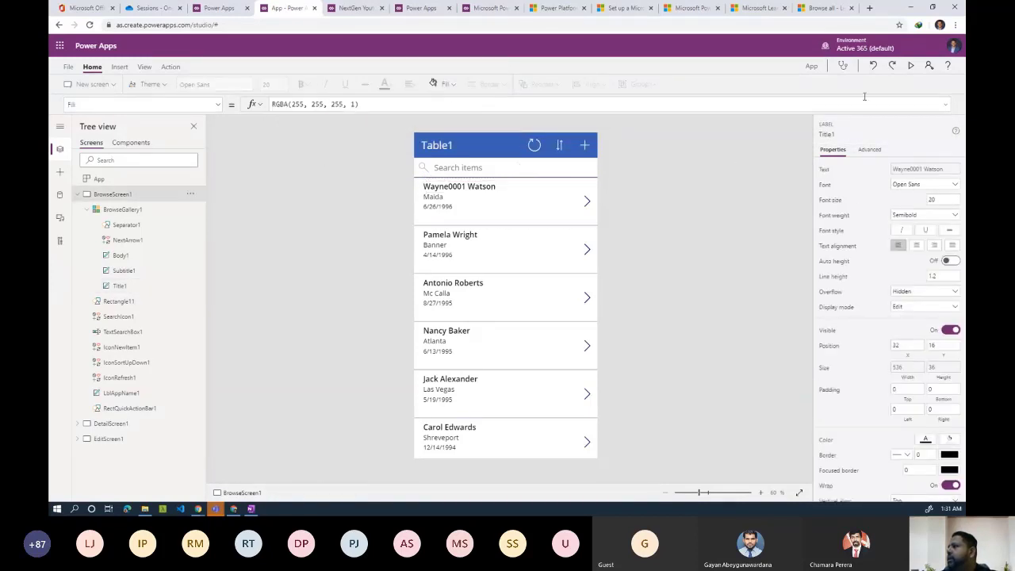
{"action": "left_click", "coordinate": [912, 66]}
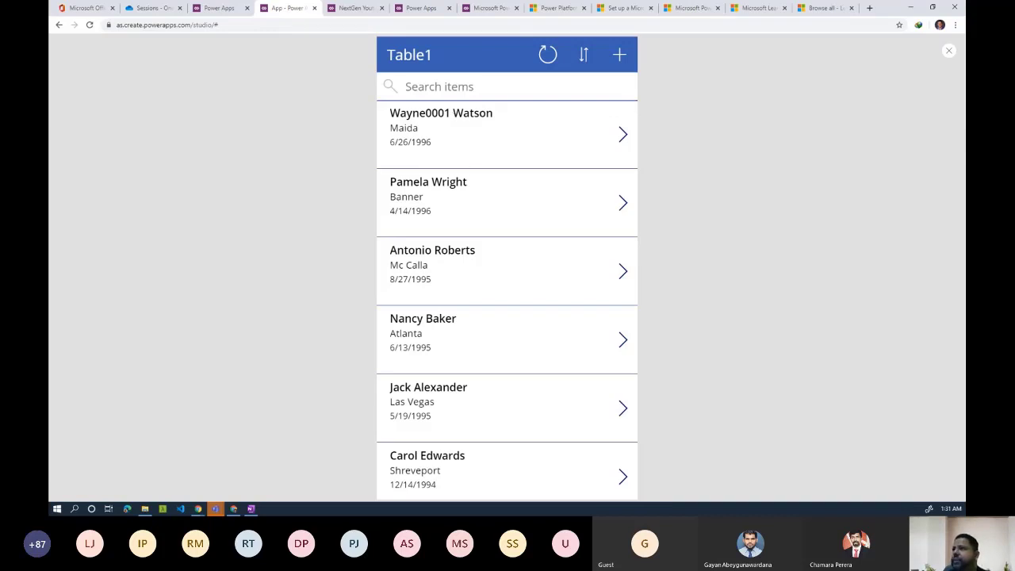
{"action": "scroll", "coordinate": [494, 153], "scroll_direction": "down", "scroll_amount": 2}
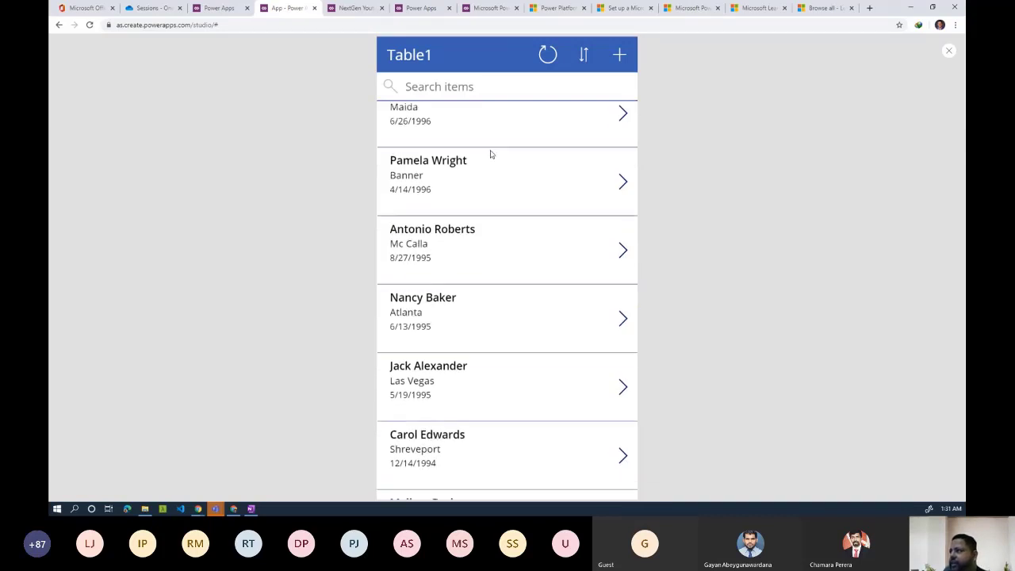
{"action": "scroll", "coordinate": [493, 153], "scroll_direction": "down", "scroll_amount": 3}
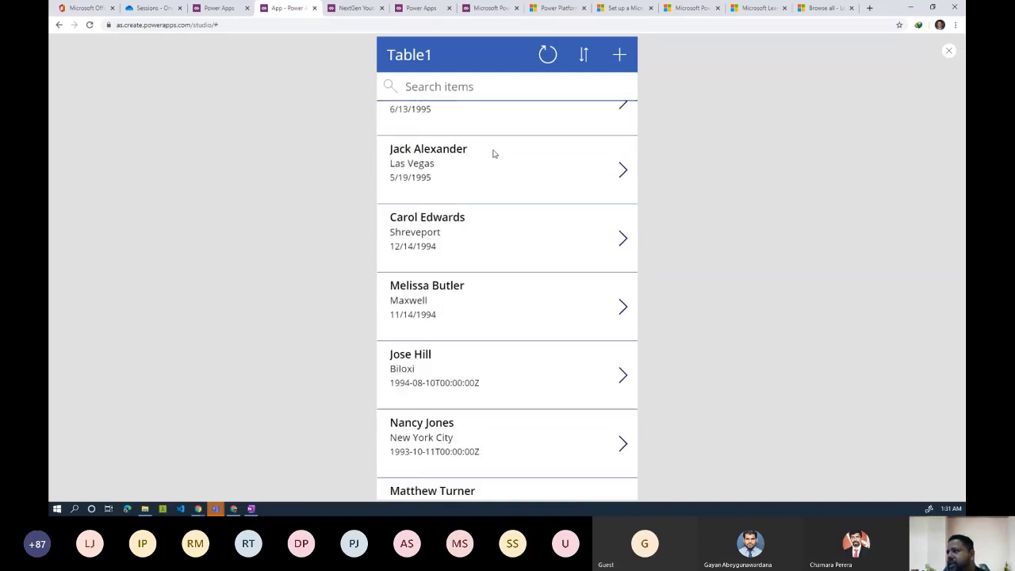
{"action": "scroll", "coordinate": [494, 153], "scroll_direction": "up", "scroll_amount": 5}
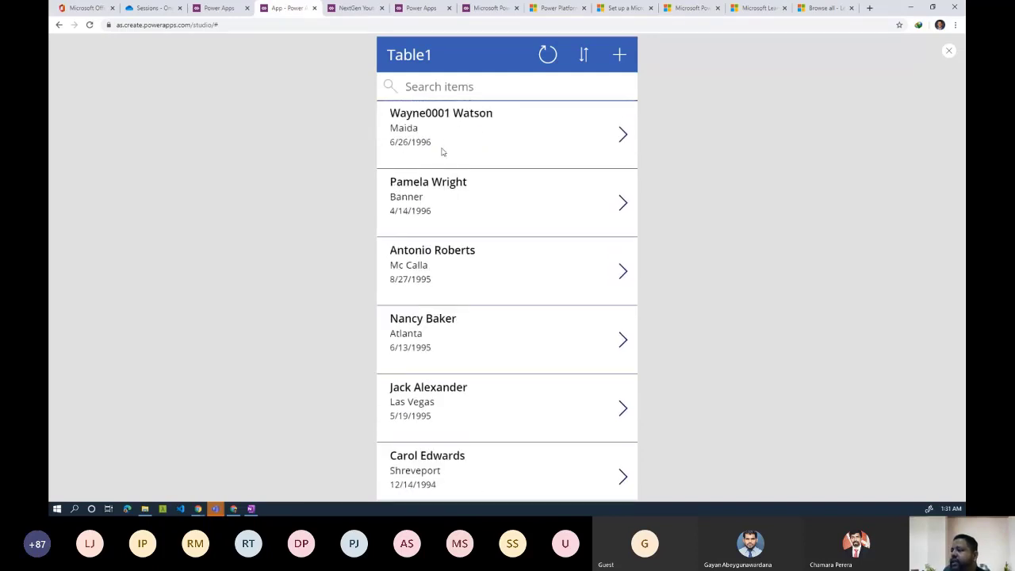
{"action": "left_click", "coordinate": [949, 50]}
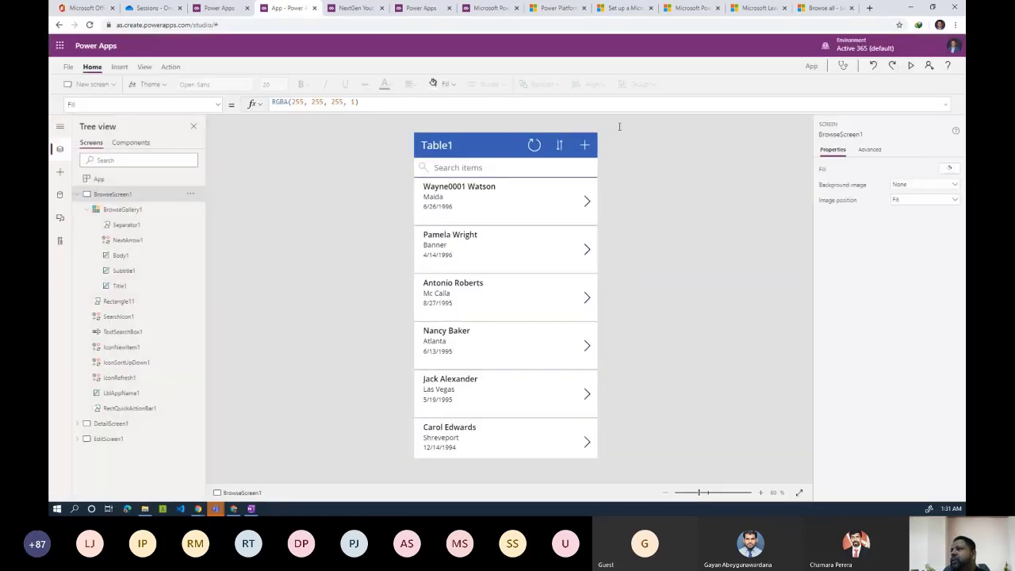
Inspect the text formulas behind the title, subtitle and body labels of the first gallery record
{"action": "left_click", "coordinate": [474, 188]}
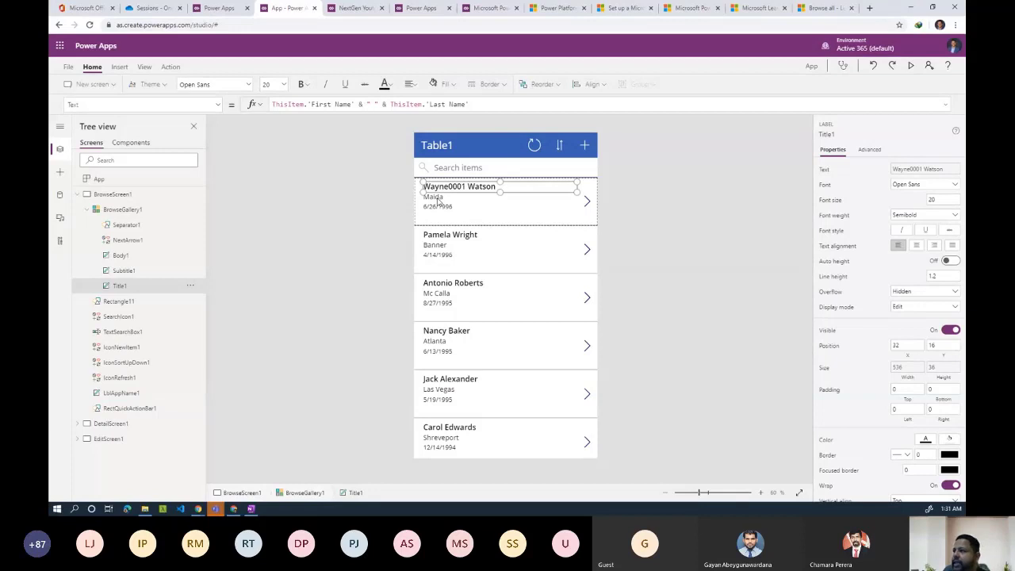
{"action": "left_click", "coordinate": [438, 198]}
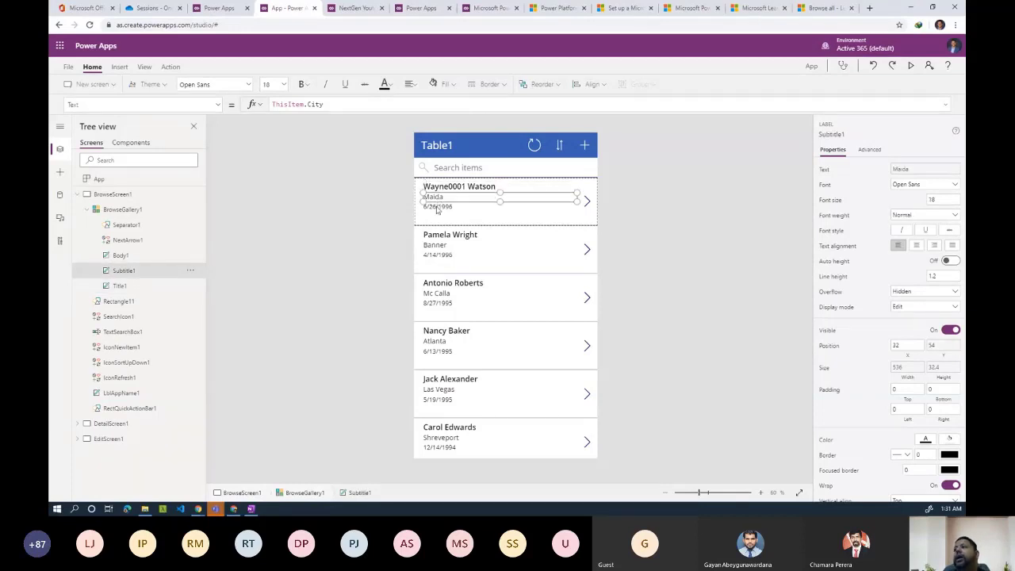
{"action": "left_click", "coordinate": [437, 208]}
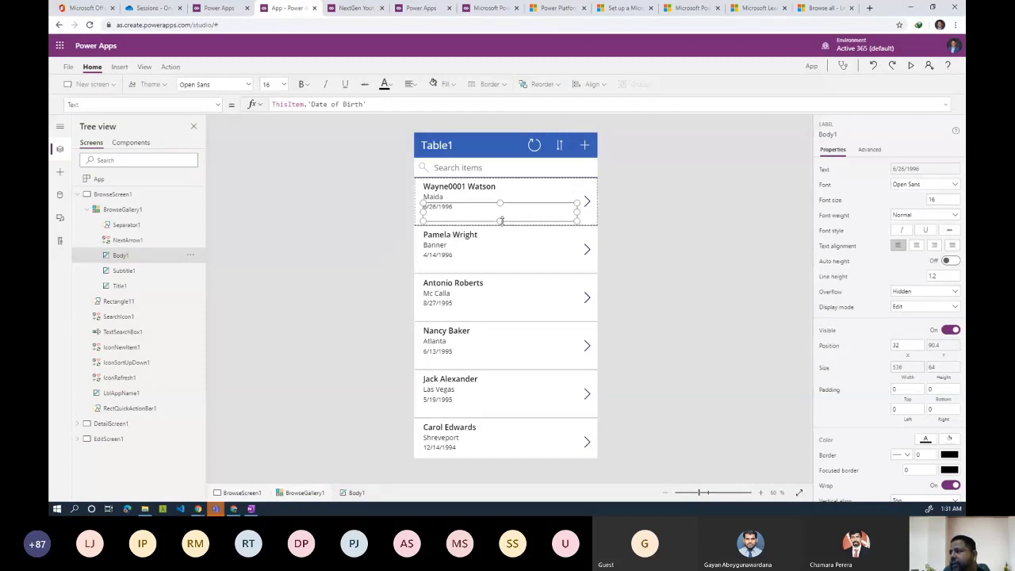
{"action": "left_click", "coordinate": [680, 207]}
Set the gallery subtitle label's text formula to ThisItem.'E Mail'
{"action": "left_click", "coordinate": [441, 199]}
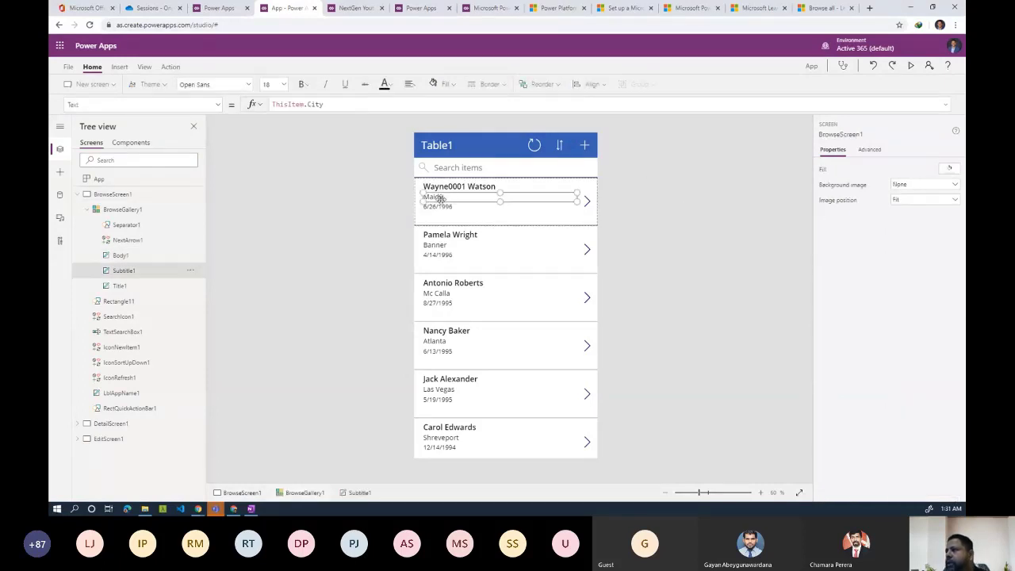
{"action": "double_click", "coordinate": [315, 104]}
{"action": "key", "text": "BackSpace"}
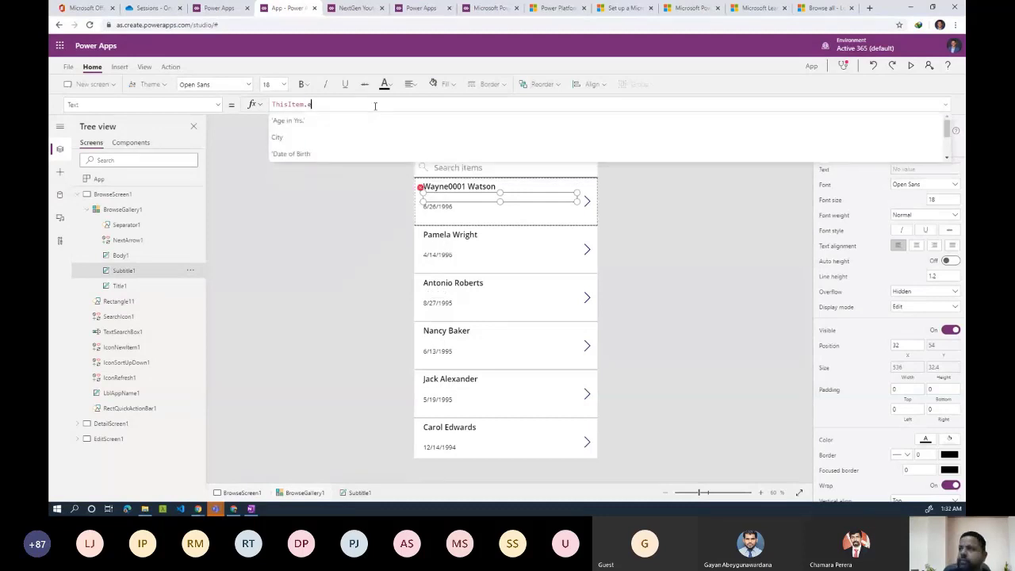
{"action": "type", "text": "ema"}
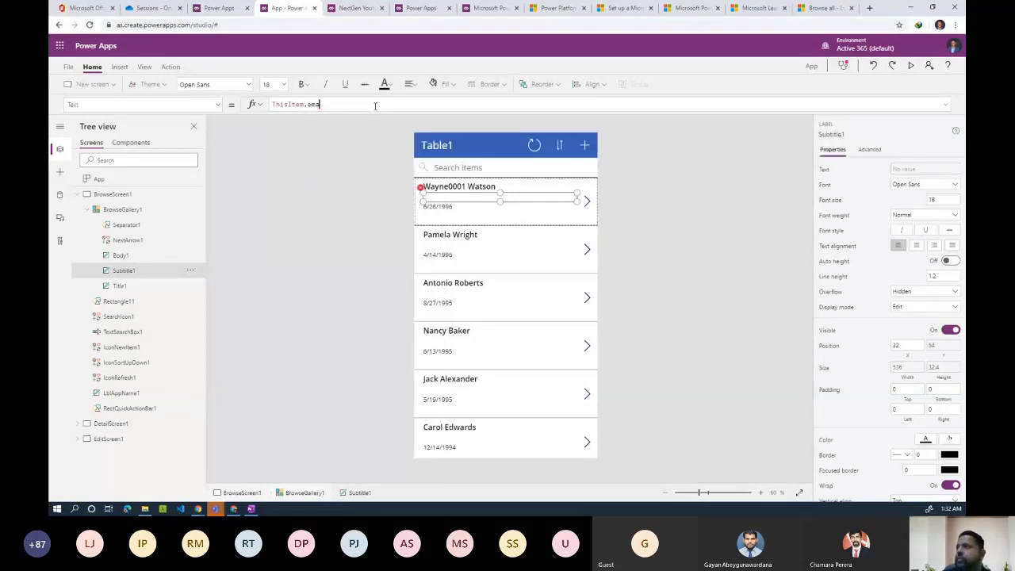
{"action": "key", "text": "BackSpace"}
{"action": "key", "text": "BackSpace"}
{"action": "key", "text": "BackSpace"}
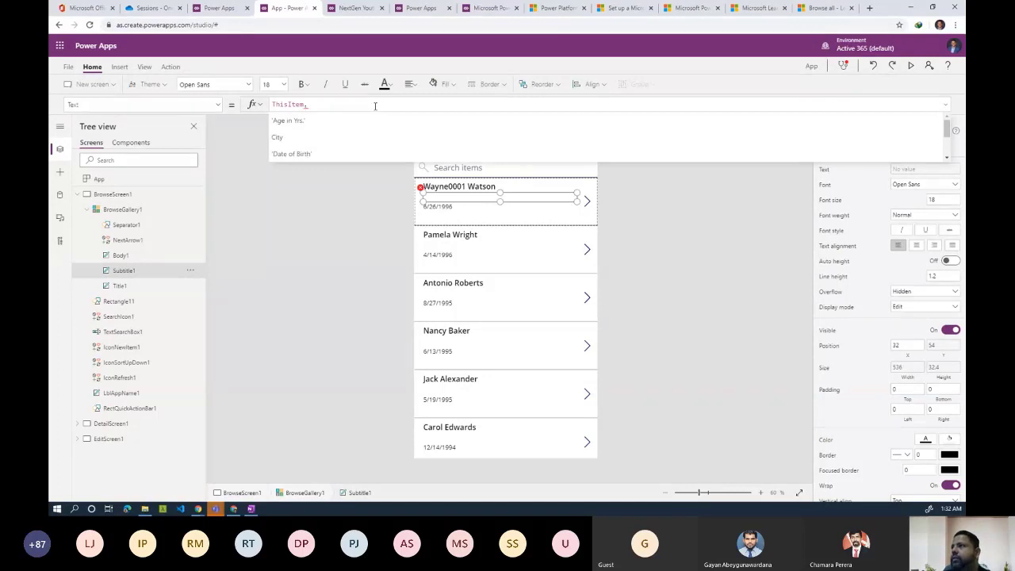
{"action": "type", "text": "'E"}
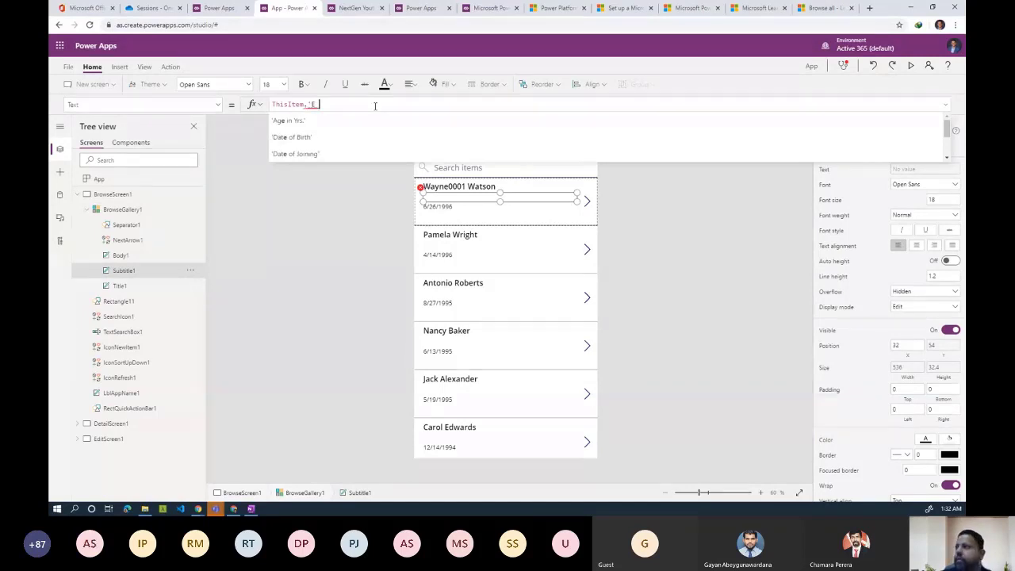
{"action": "type", "text": " ma"}
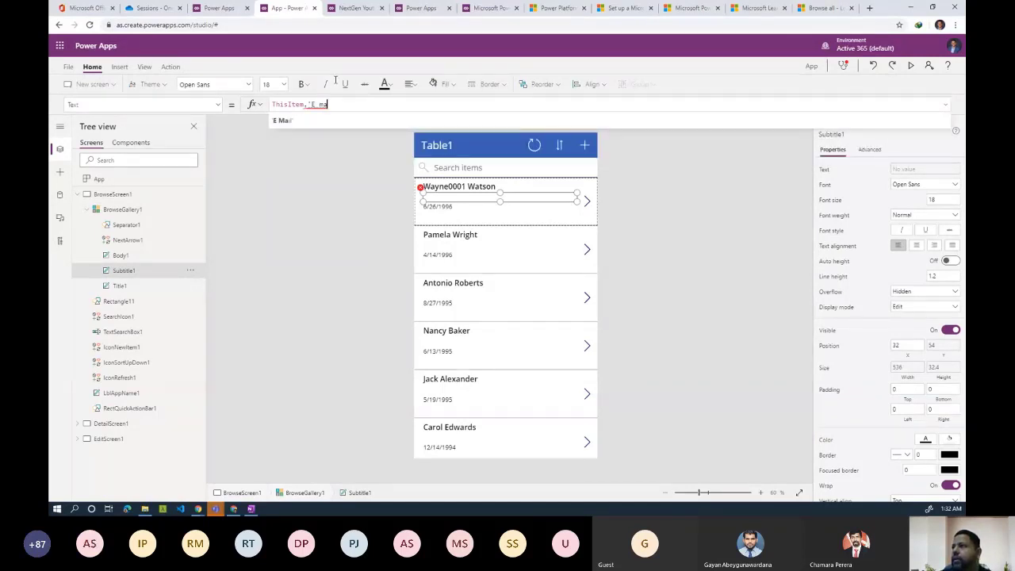
{"action": "key", "text": "Tab"}
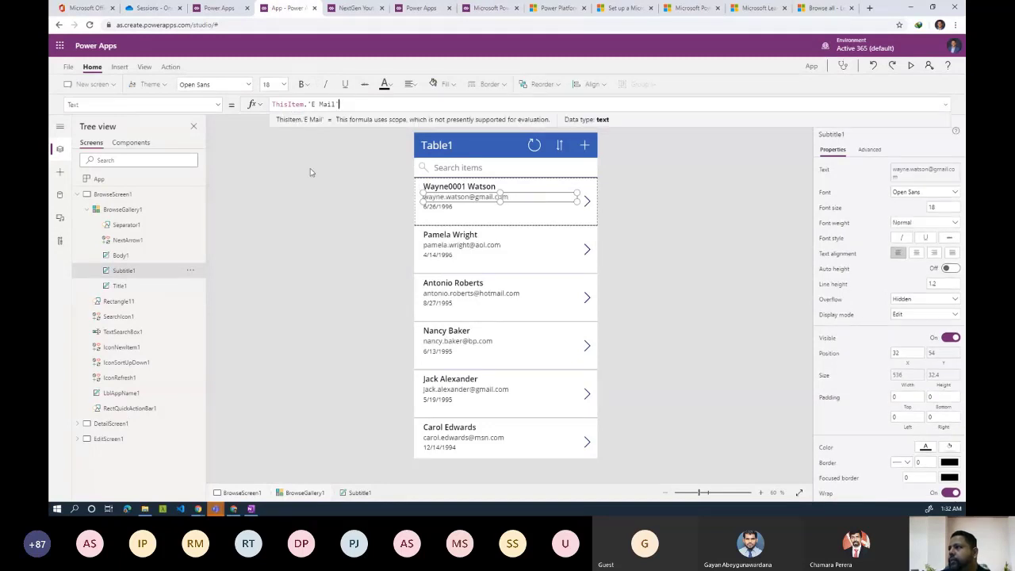
{"action": "left_click", "coordinate": [311, 172]}
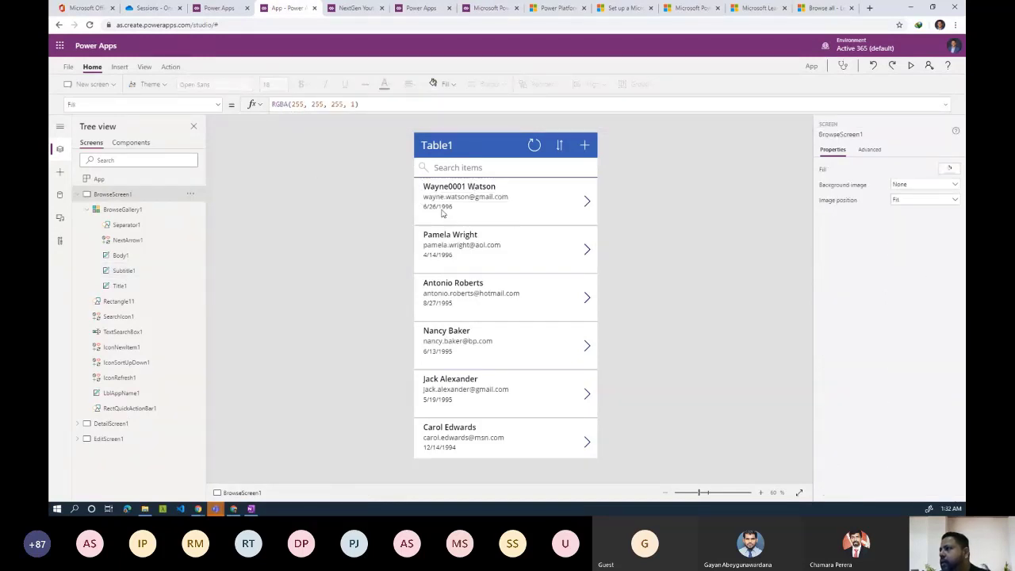
Enlarge the record template of BrowseGallery1 to a template size of about 209
{"action": "left_click", "coordinate": [444, 207]}
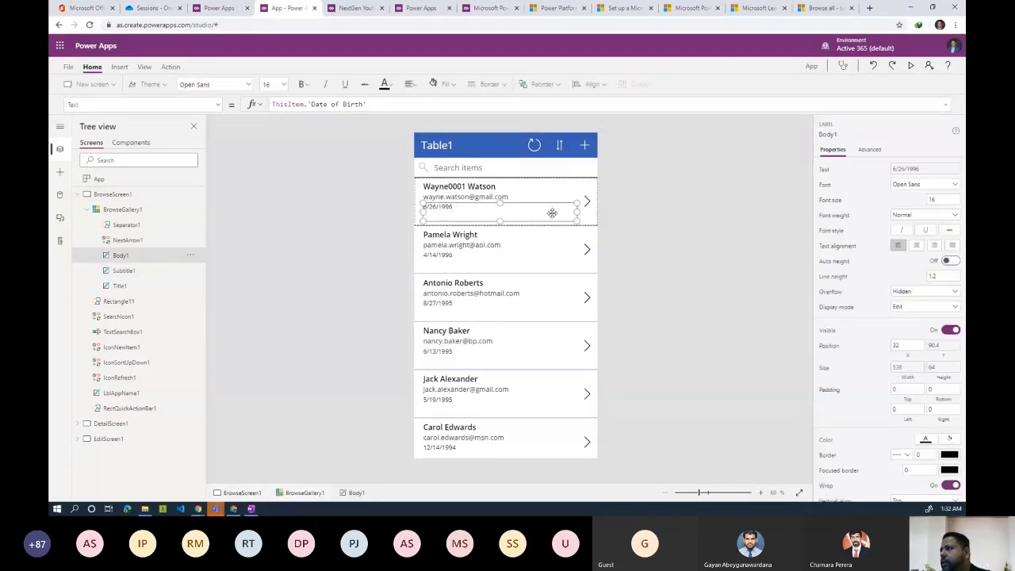
{"action": "left_click", "coordinate": [644, 220]}
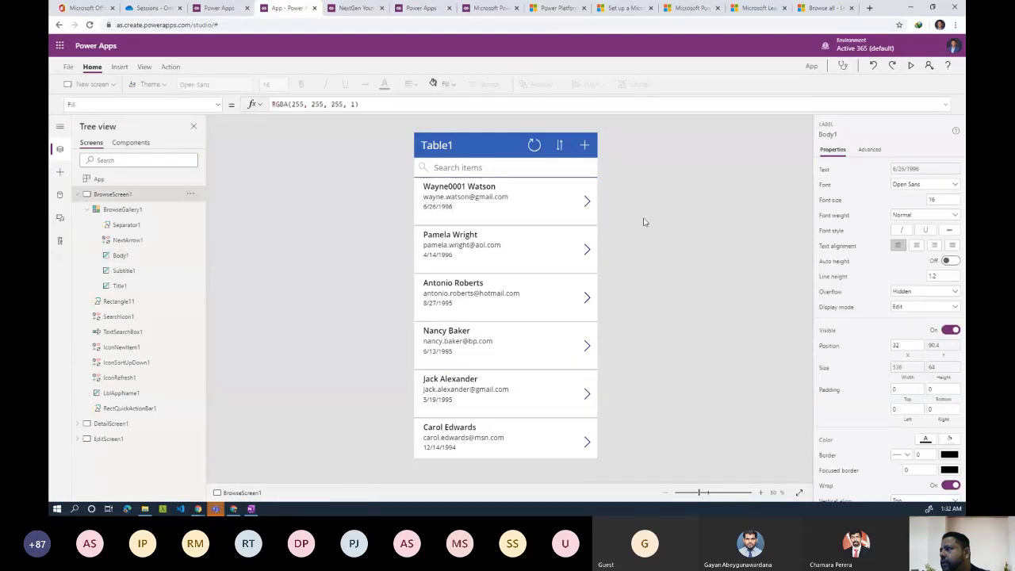
{"action": "left_click", "coordinate": [479, 218]}
{"action": "left_click", "coordinate": [655, 250]}
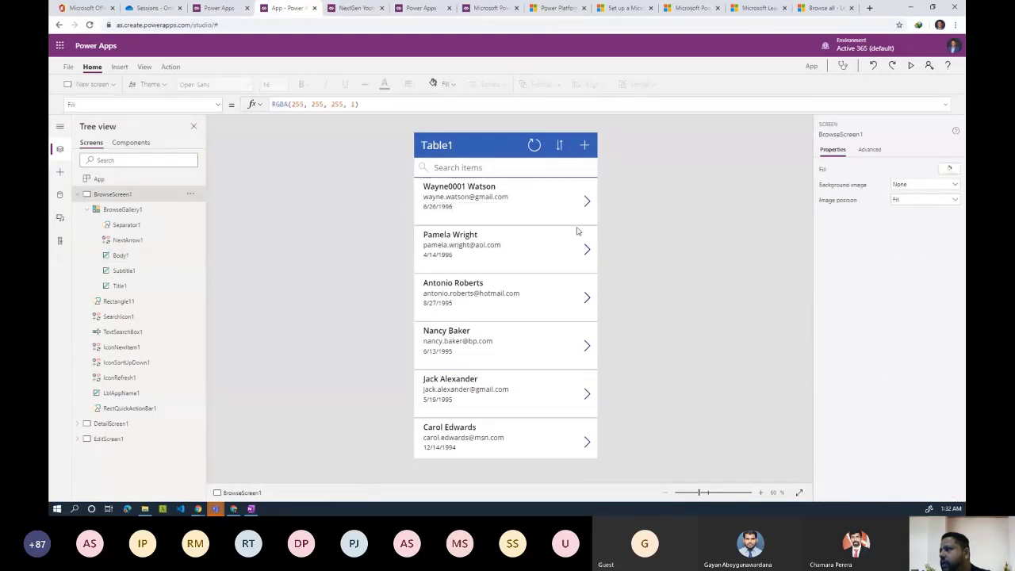
{"action": "left_click", "coordinate": [579, 219]}
{"action": "left_click", "coordinate": [506, 224]}
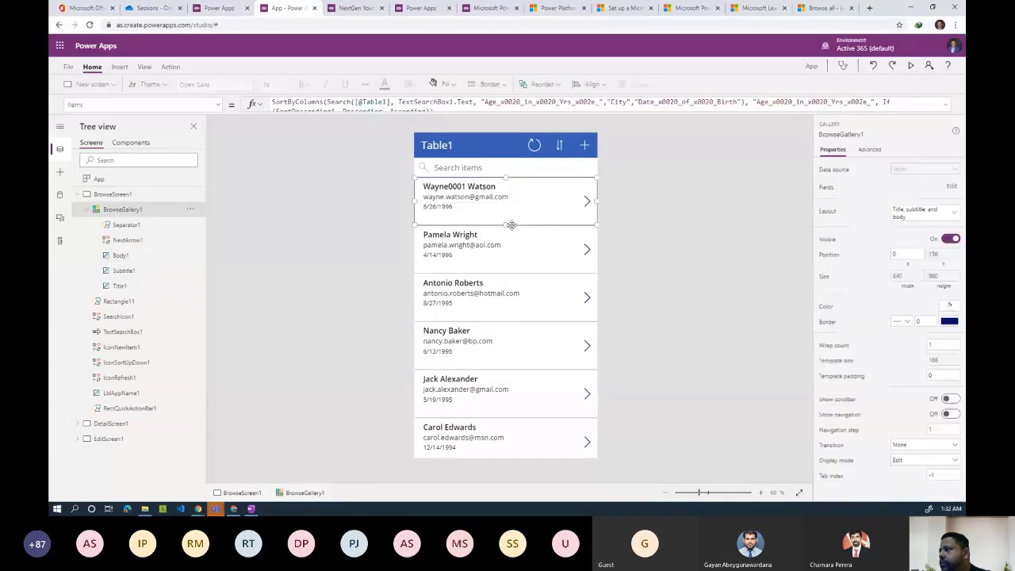
{"action": "left_click_drag", "start_coordinate": [504, 226], "coordinate": [504, 236]}
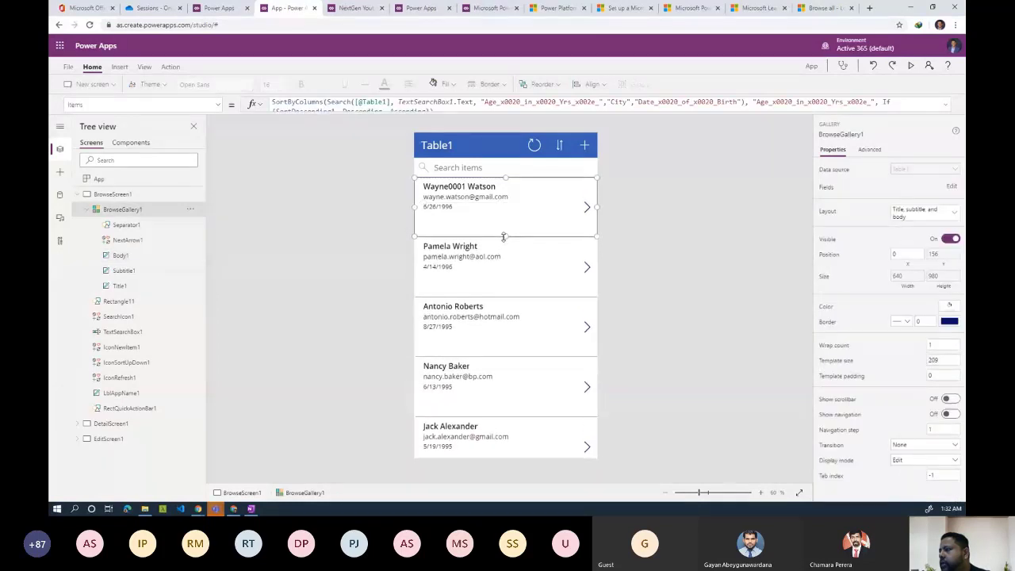
{"action": "left_click", "coordinate": [644, 229]}
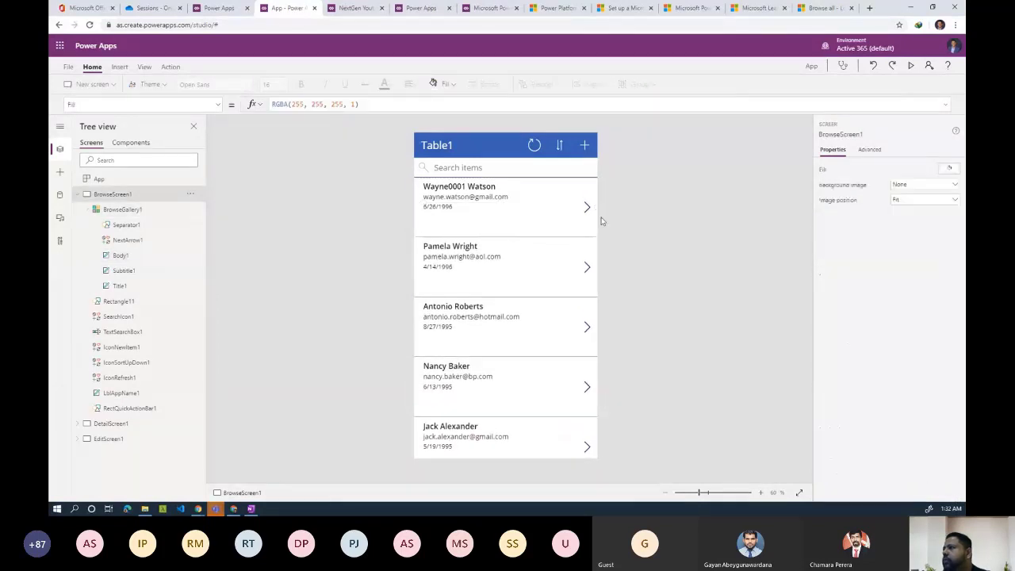
Insert a text label on BrowseScreen1 and place it below the first record's date of birth, at about X 20, Y 281 with height 35
{"action": "left_click", "coordinate": [436, 208]}
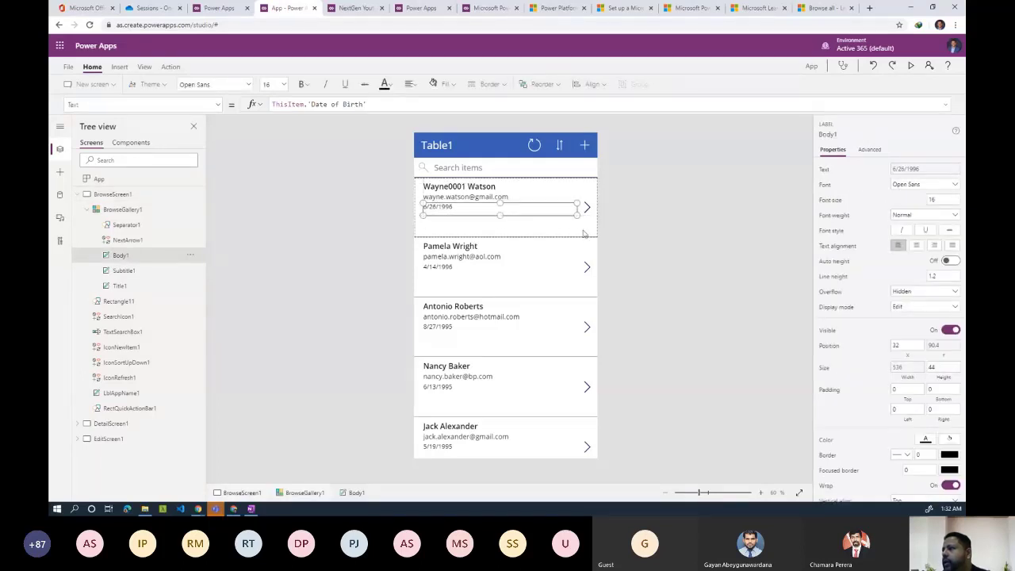
{"action": "left_click", "coordinate": [501, 223]}
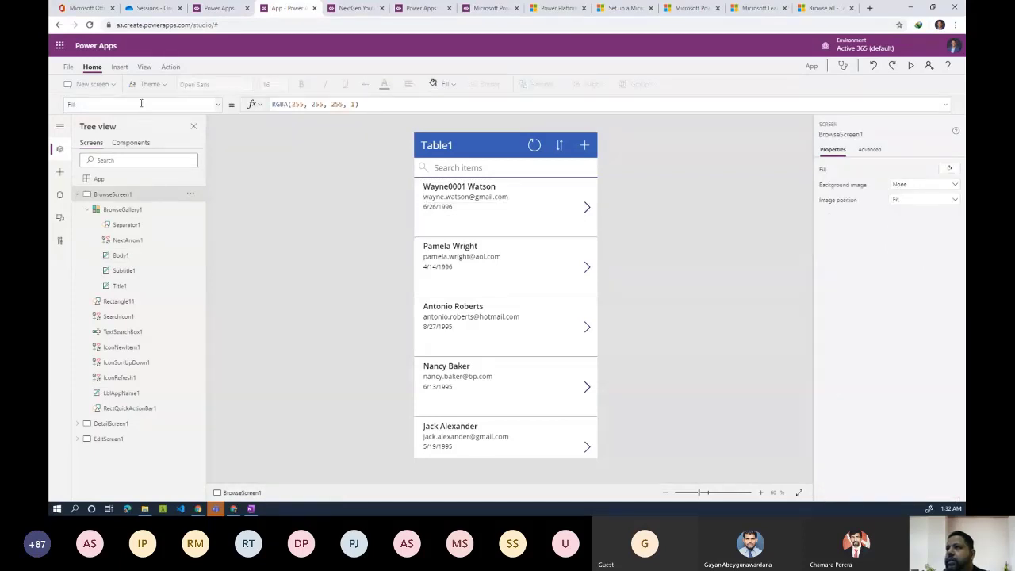
{"action": "left_click", "coordinate": [119, 68]}
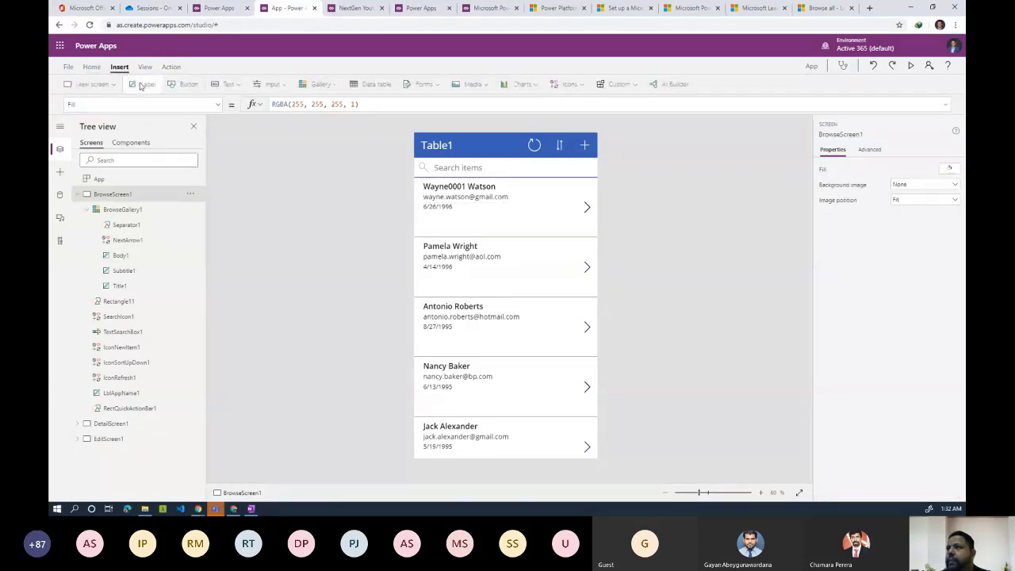
{"action": "left_click", "coordinate": [143, 85]}
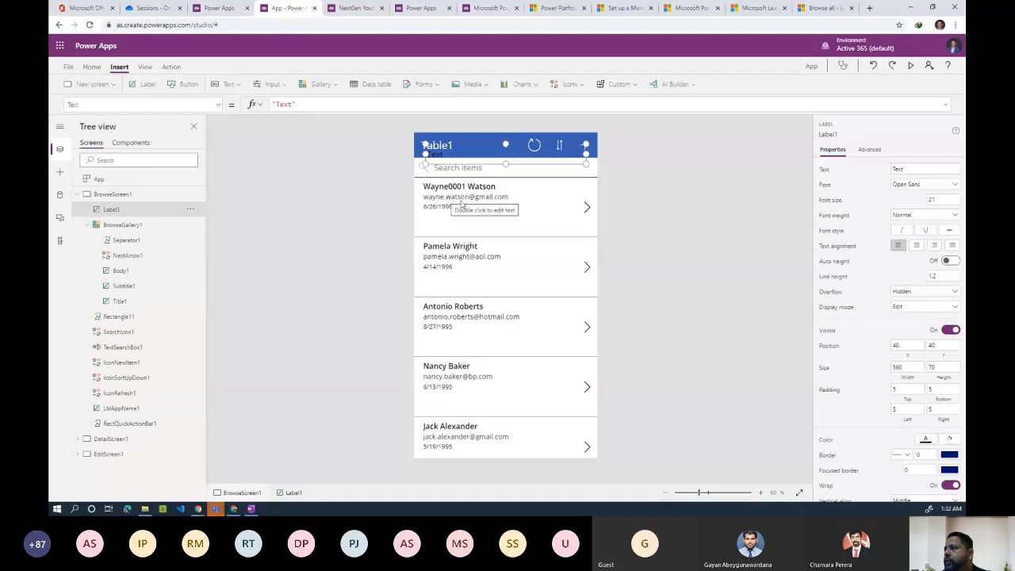
{"action": "left_click_drag", "start_coordinate": [474, 159], "coordinate": [500, 222]}
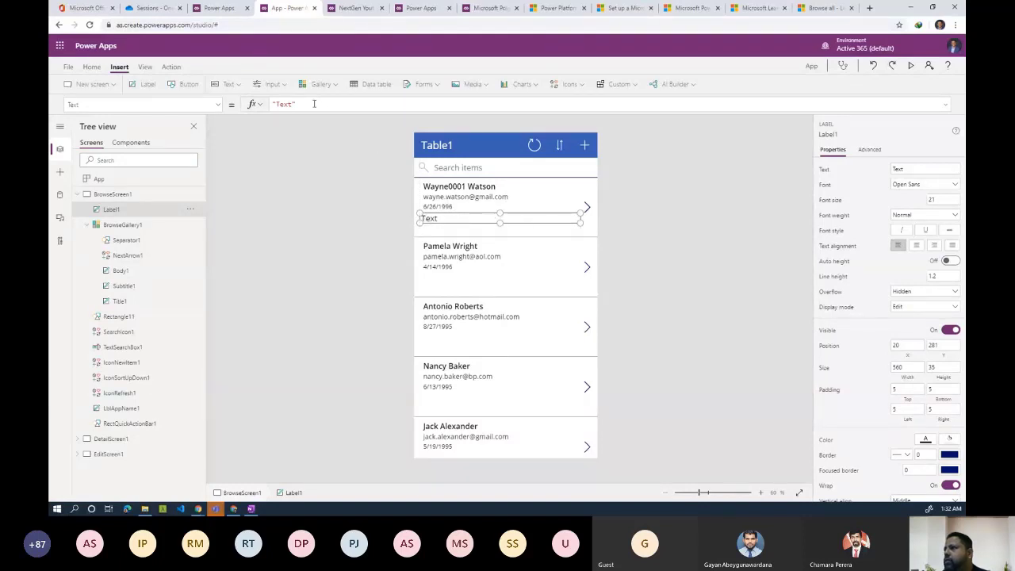
Try to bind the new label's text to a record field with a formula starting ThisItem., and check the formula error
{"action": "key", "text": "ctrl+a"}
{"action": "type", "text": "Thi"}
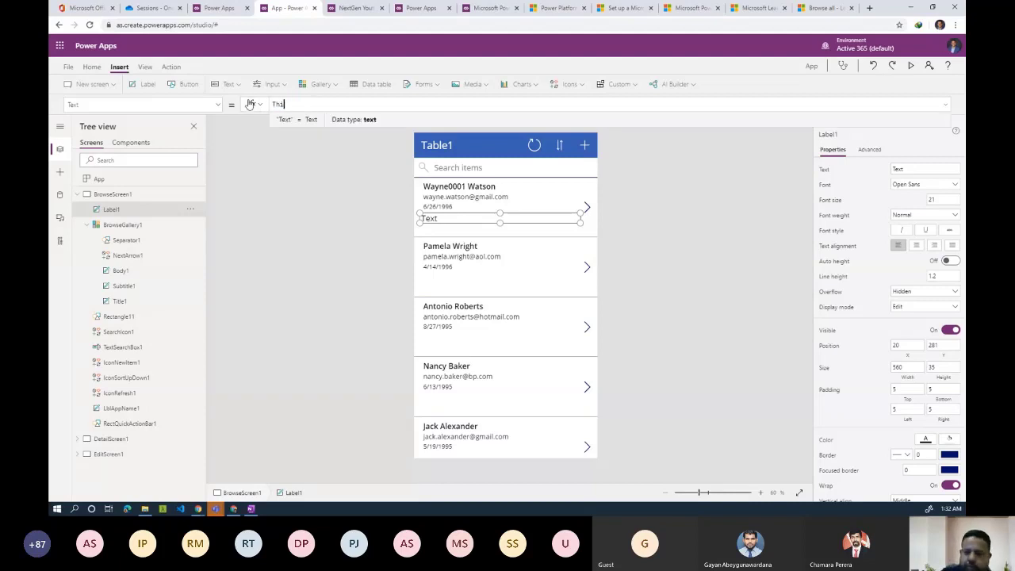
{"action": "type", "text": "sItem."}
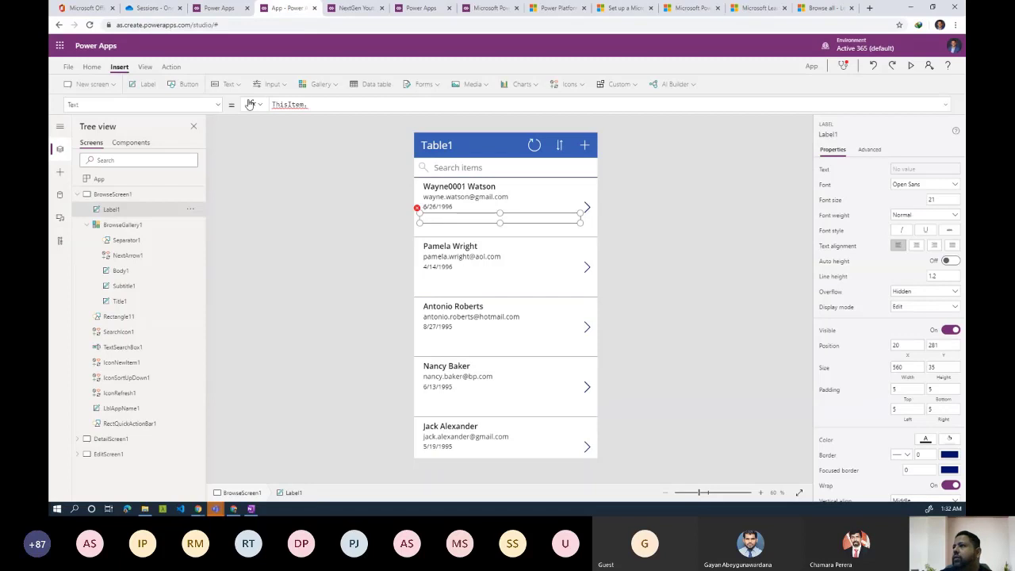
{"action": "left_click", "coordinate": [310, 129]}
{"action": "left_click", "coordinate": [496, 218]}
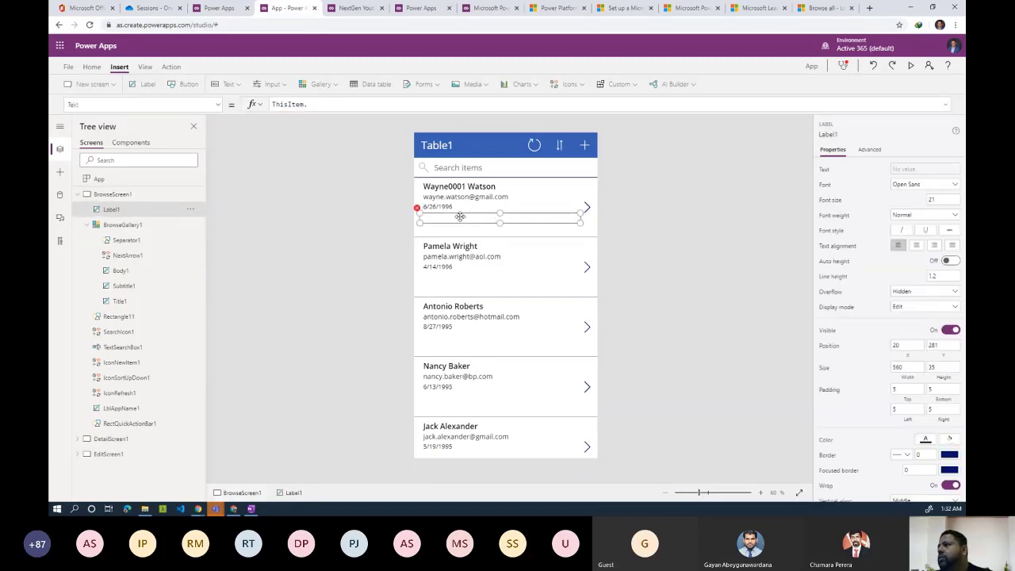
{"action": "mouse_move", "coordinate": [419, 209]}
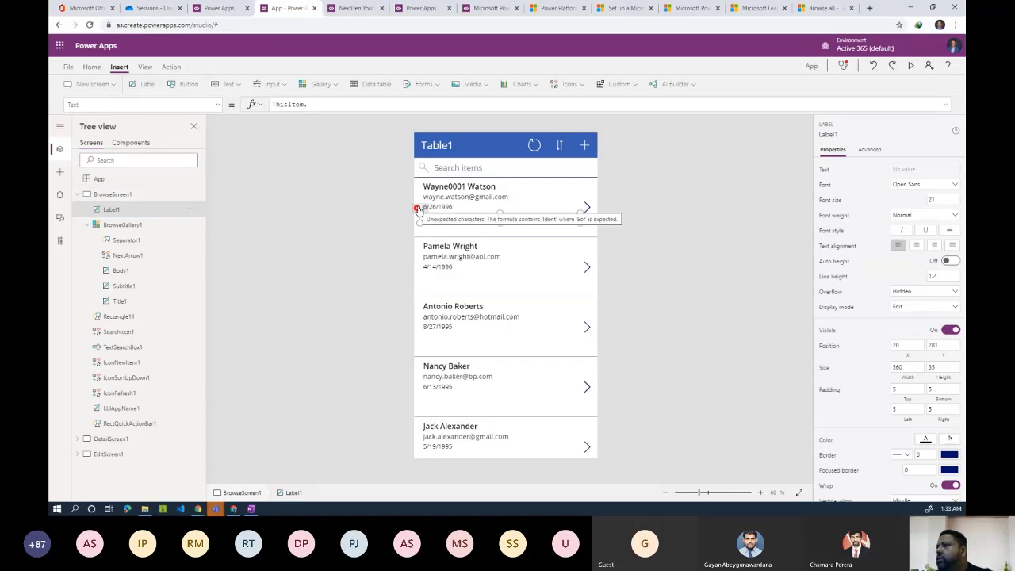
Clear the new label's text formula and delete the label from the browse screen
{"action": "left_click", "coordinate": [346, 101]}
{"action": "left_click_drag", "start_coordinate": [338, 104], "coordinate": [248, 103]}
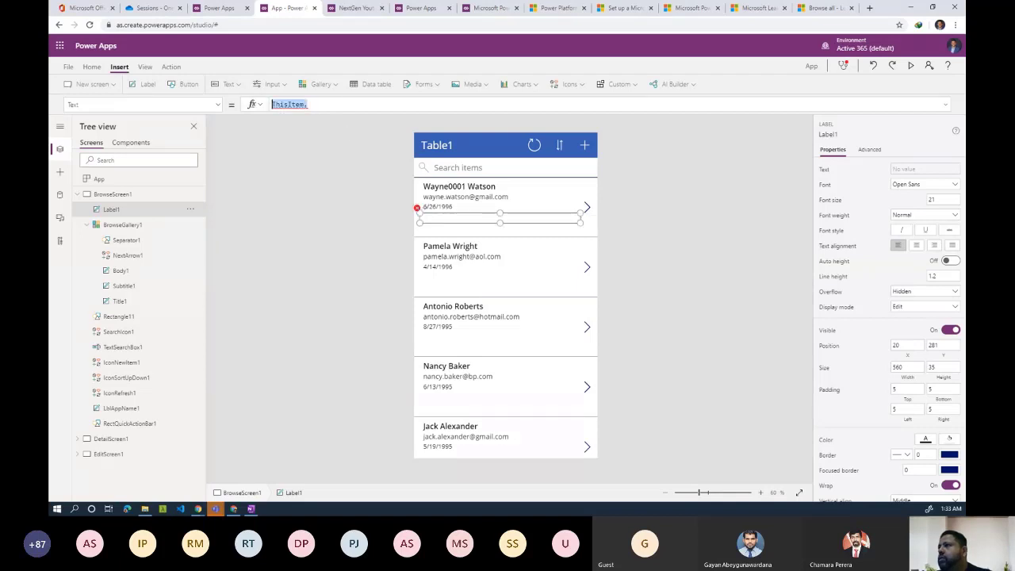
{"action": "key", "text": "BackSpace"}
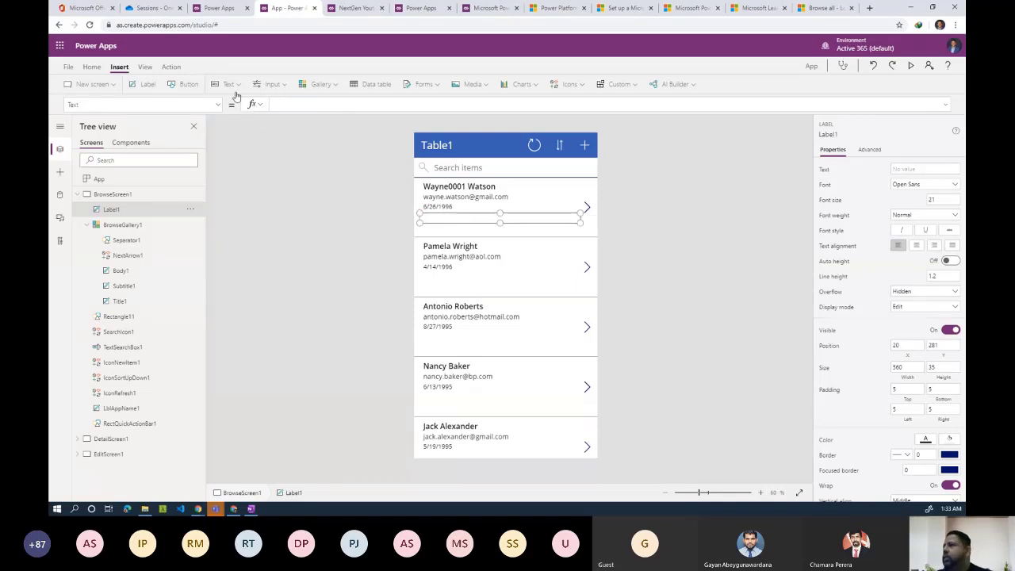
{"action": "left_click", "coordinate": [501, 214]}
{"action": "left_click", "coordinate": [500, 214]}
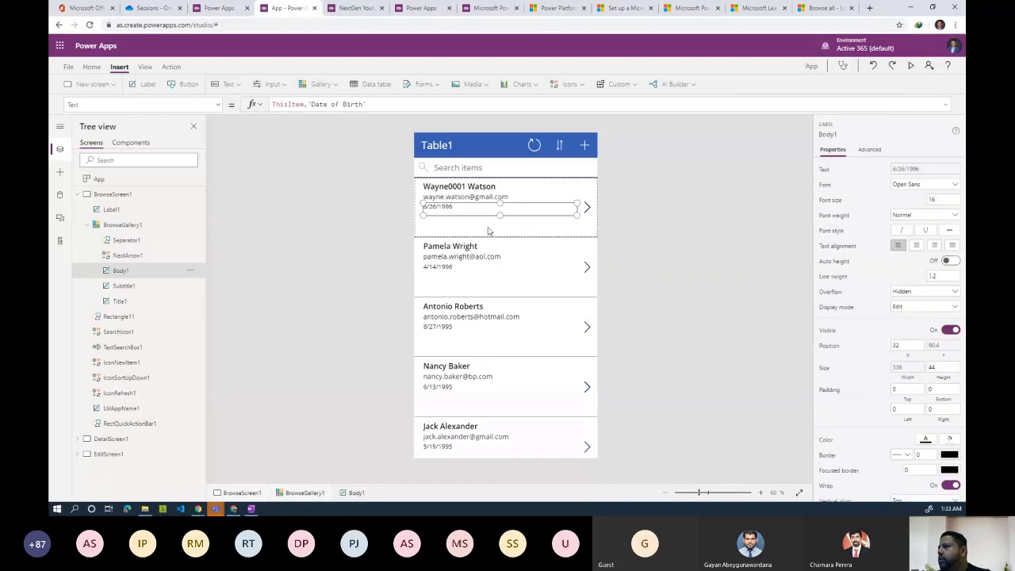
{"action": "left_click", "coordinate": [489, 221]}
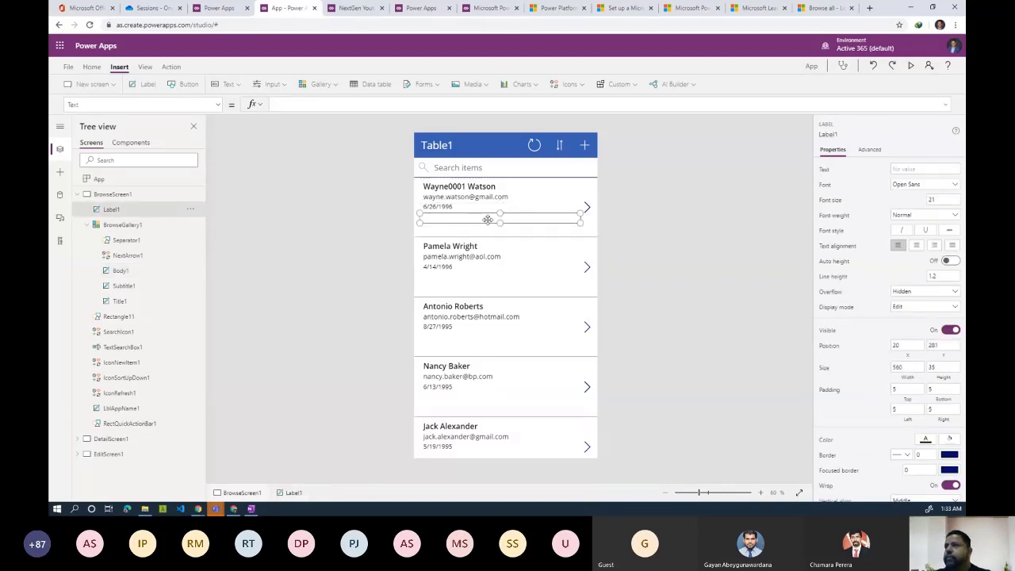
{"action": "key", "text": "Delete"}
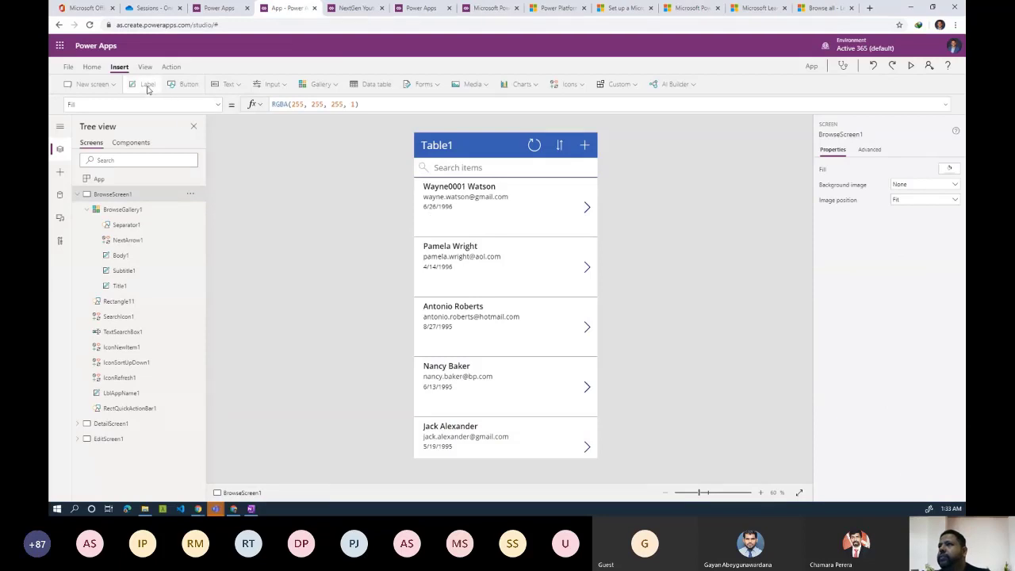
Insert a replacement text label and position it below the first record's date of birth, at about X 40, Y 280
{"action": "left_click_drag", "start_coordinate": [530, 162], "coordinate": [526, 229]}
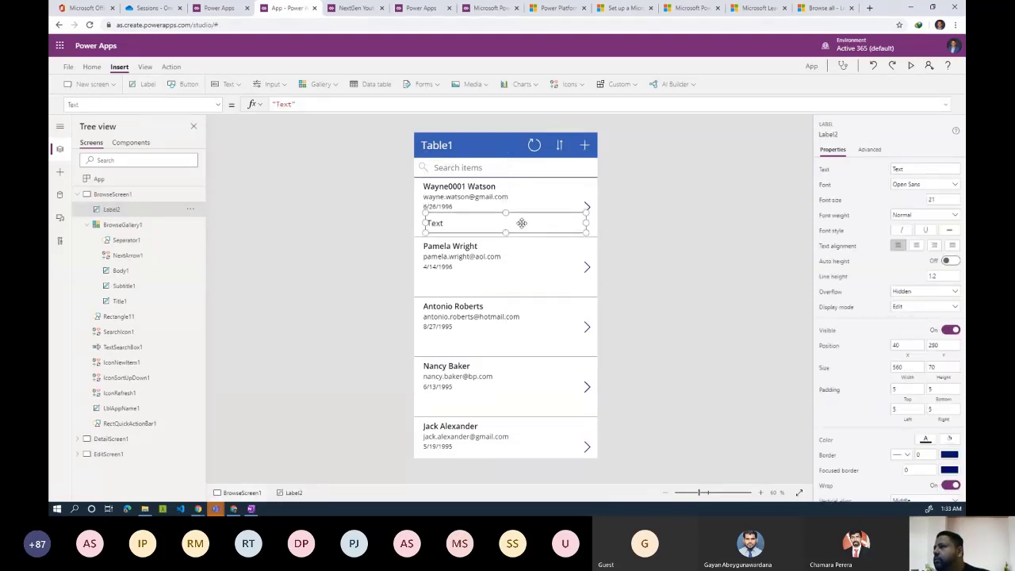
{"action": "left_click", "coordinate": [495, 207]}
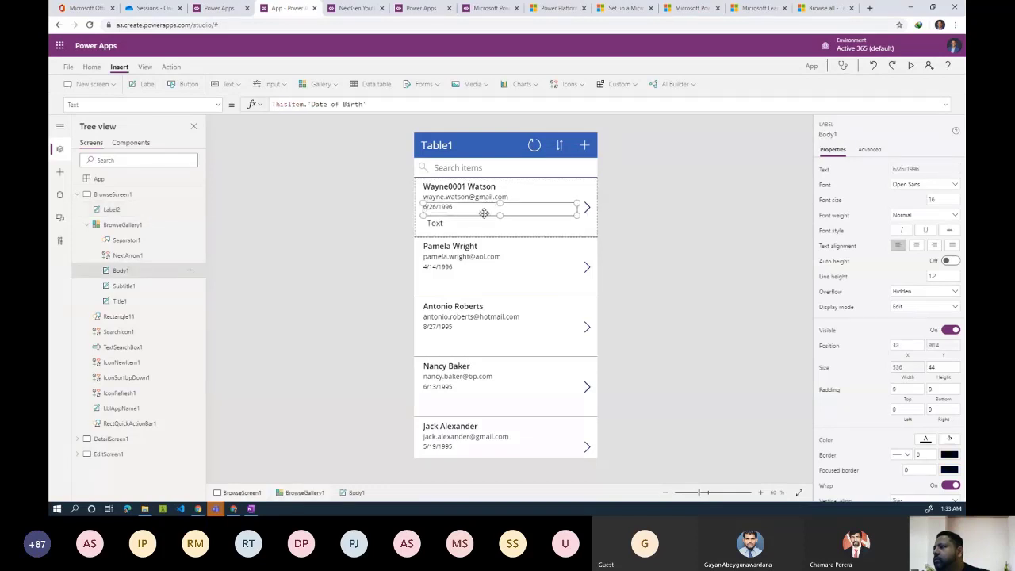
{"action": "left_click", "coordinate": [484, 227]}
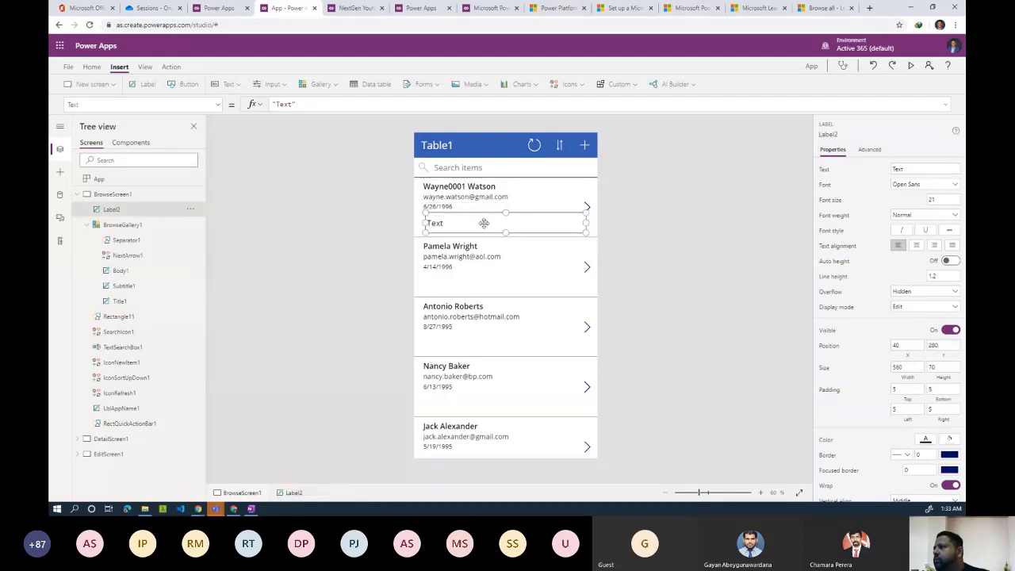
Try a text formula starting ThisItem.' on the replacement label, comparing it with the date of birth formula, and delete the label
{"action": "triple_click", "coordinate": [300, 104]}
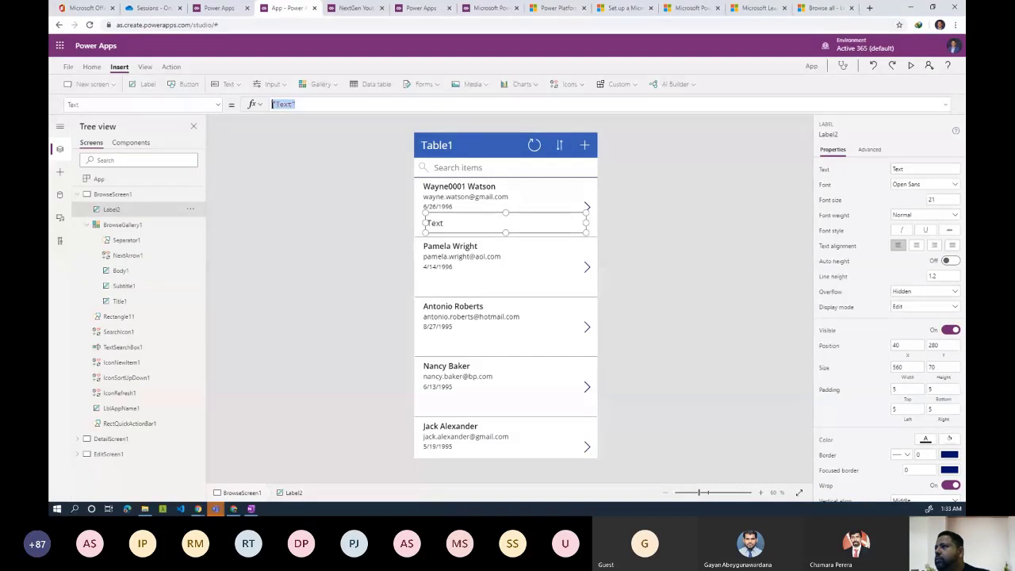
{"action": "type", "text": "This"}
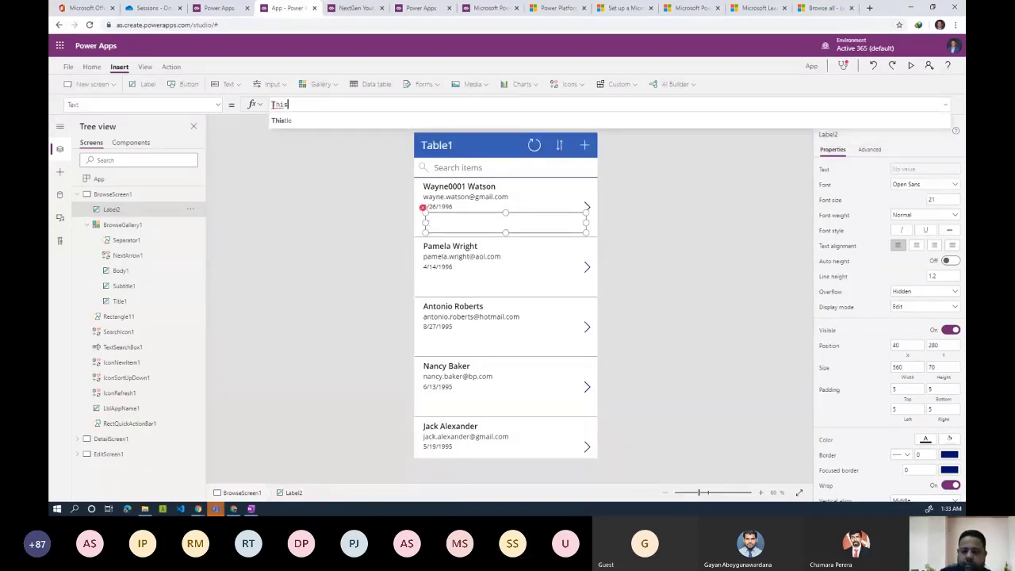
{"action": "type", "text": "It"}
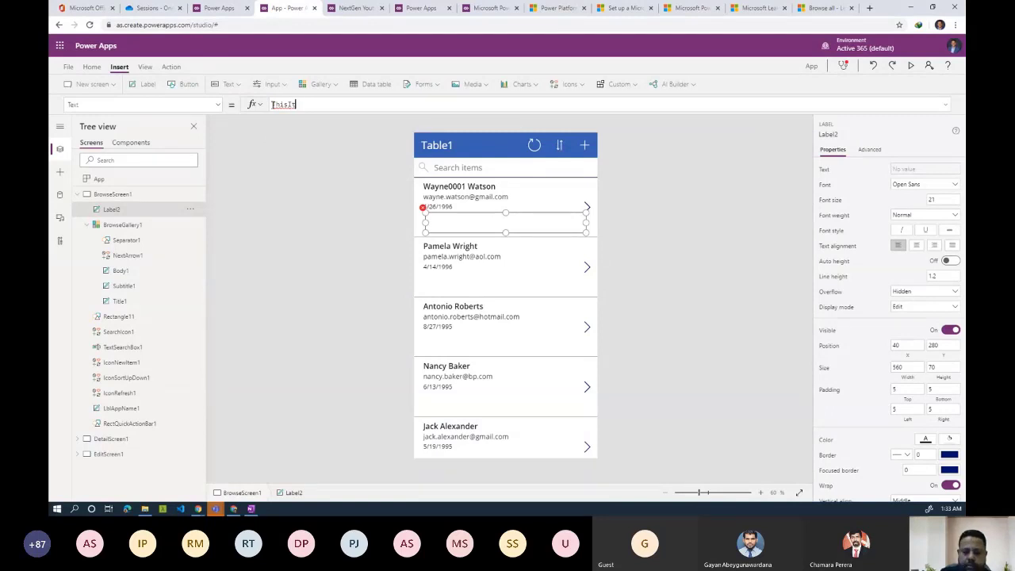
{"action": "type", "text": "em."}
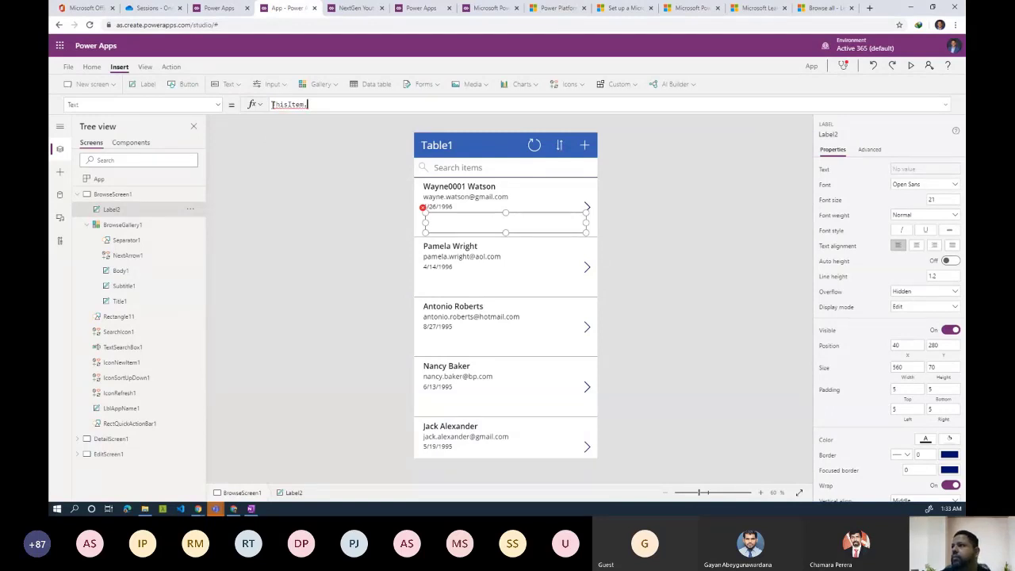
{"action": "left_click", "coordinate": [441, 208]}
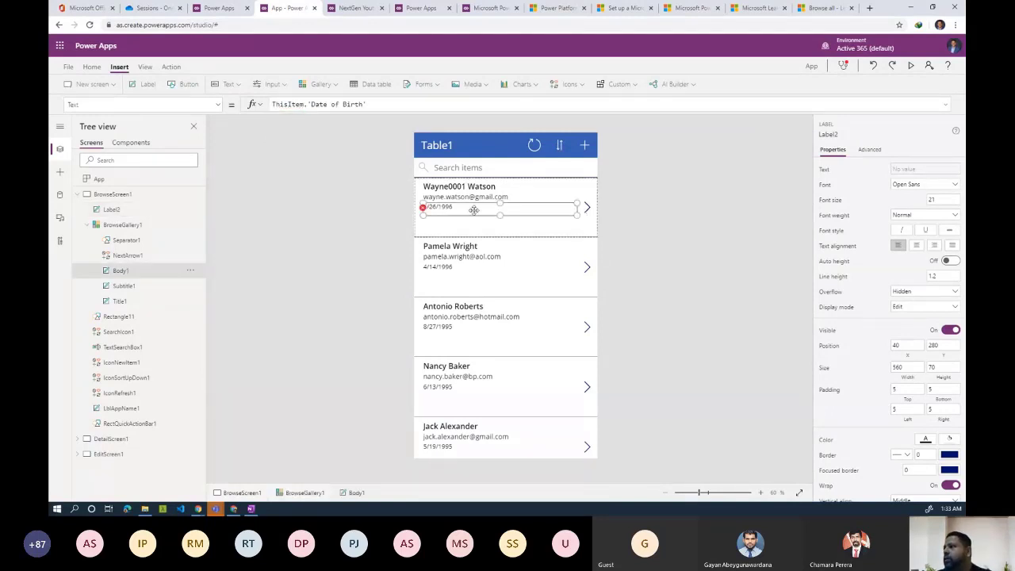
{"action": "left_click", "coordinate": [464, 226]}
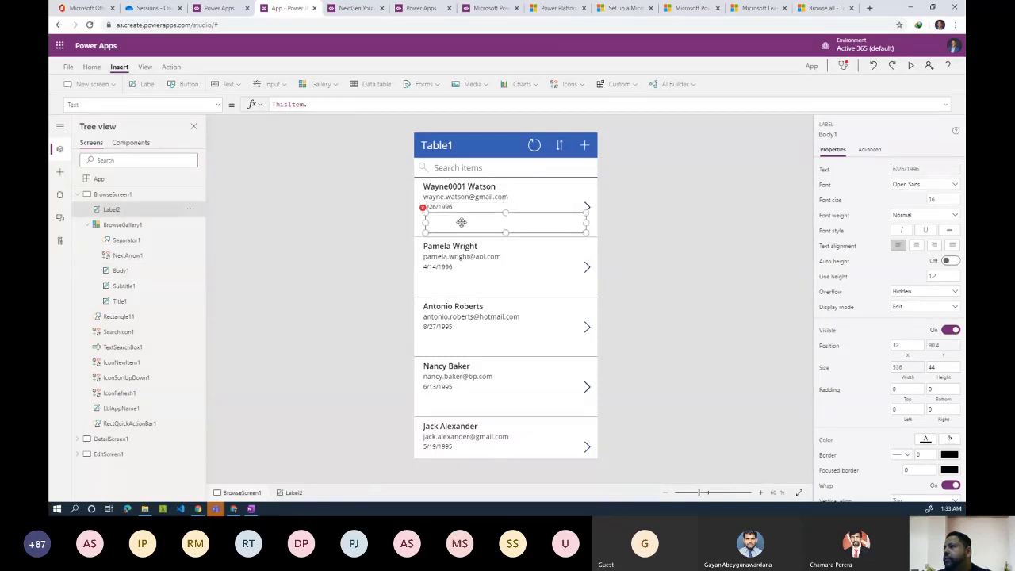
{"action": "left_click", "coordinate": [318, 104]}
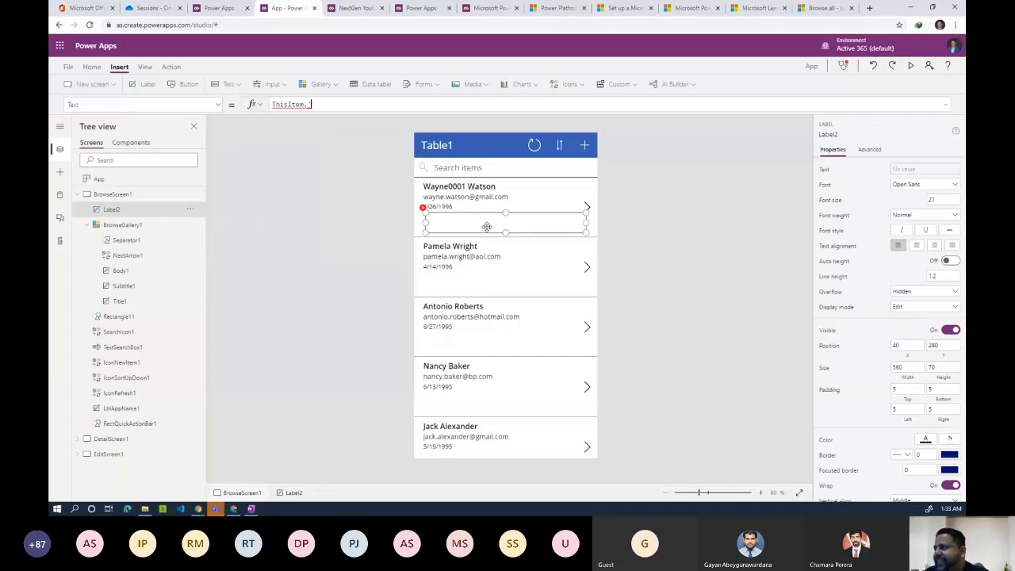
{"action": "left_click", "coordinate": [123, 211]}
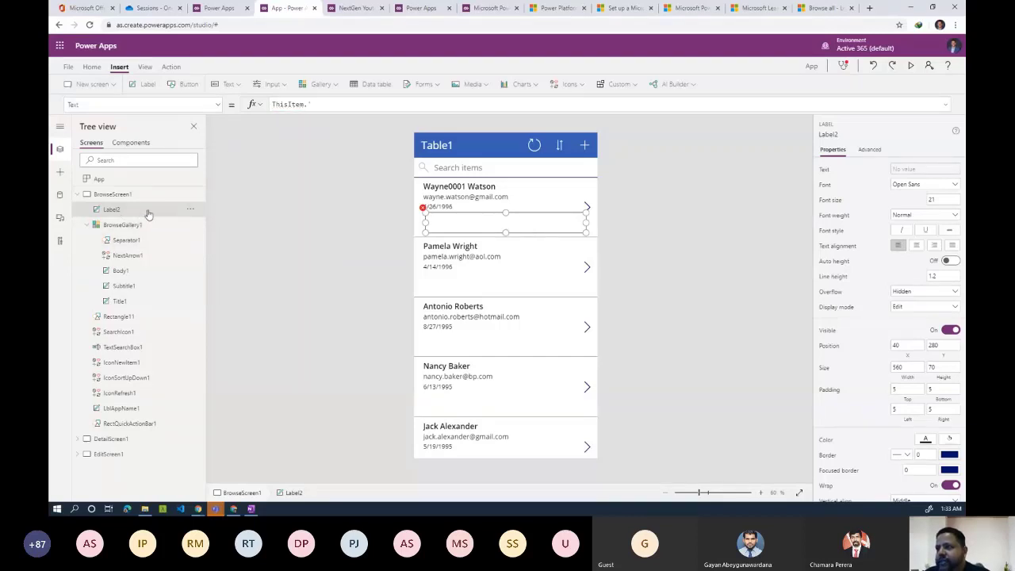
{"action": "key", "text": "Delete"}
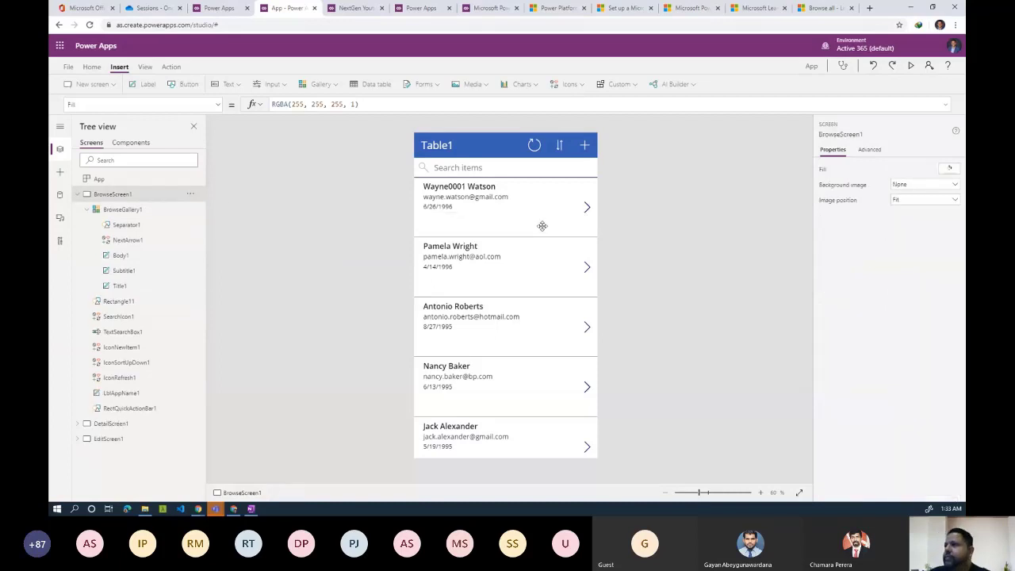
Insert a text label with BrowseGallery1 selected and look through the label's reorder options
{"action": "left_click", "coordinate": [148, 209]}
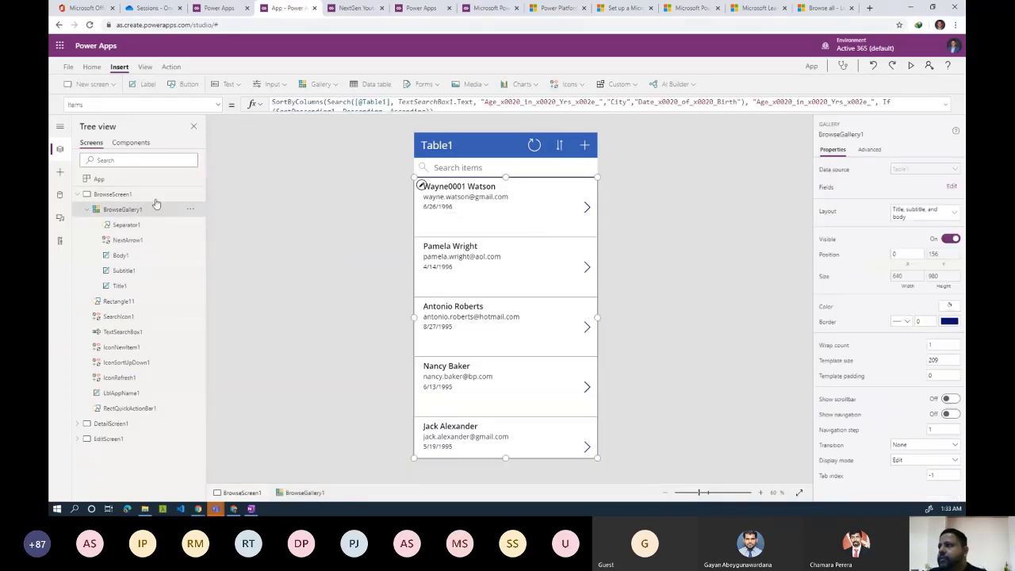
{"action": "left_click", "coordinate": [146, 89]}
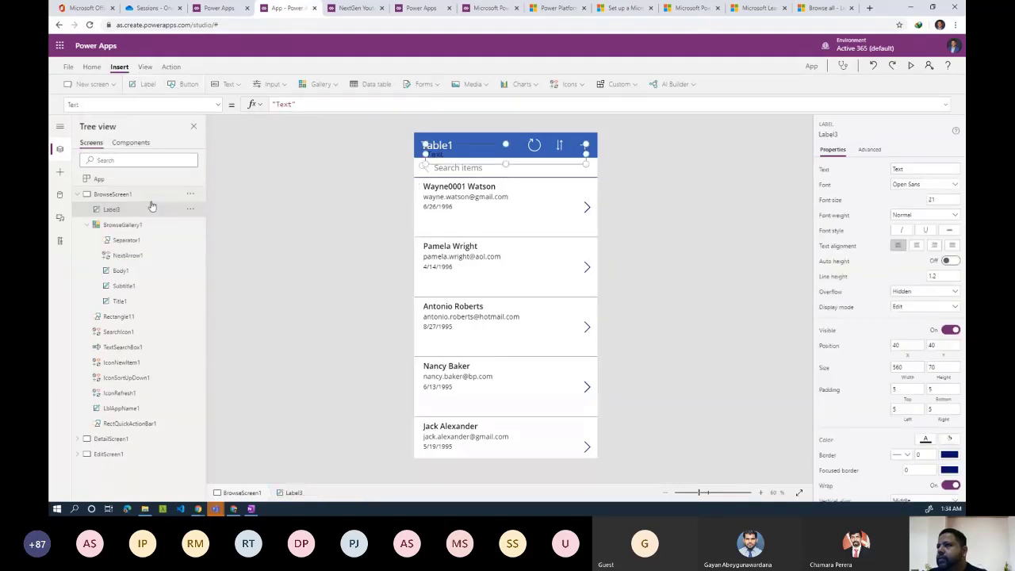
{"action": "left_click", "coordinate": [190, 209]}
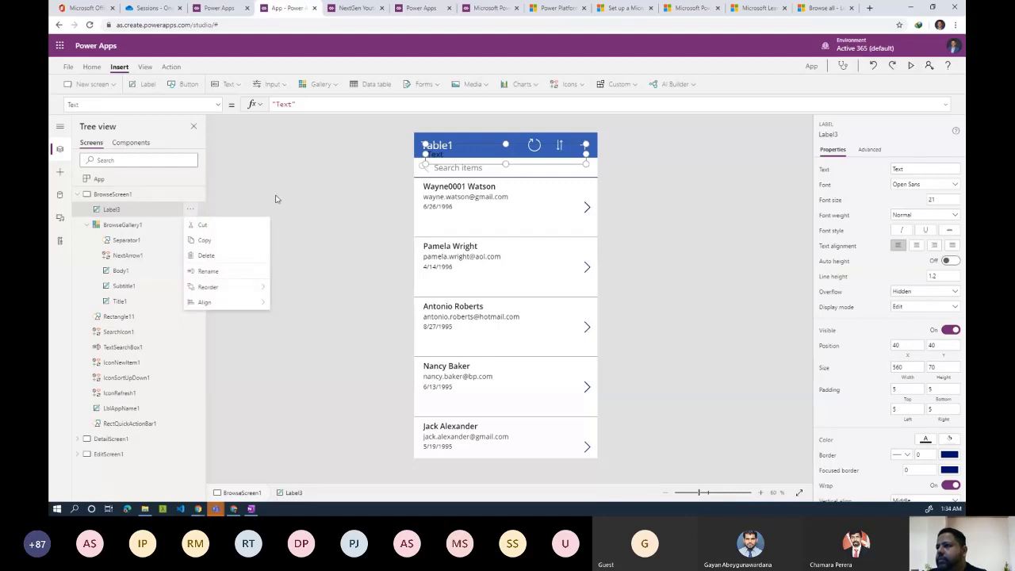
{"action": "mouse_move", "coordinate": [266, 291]}
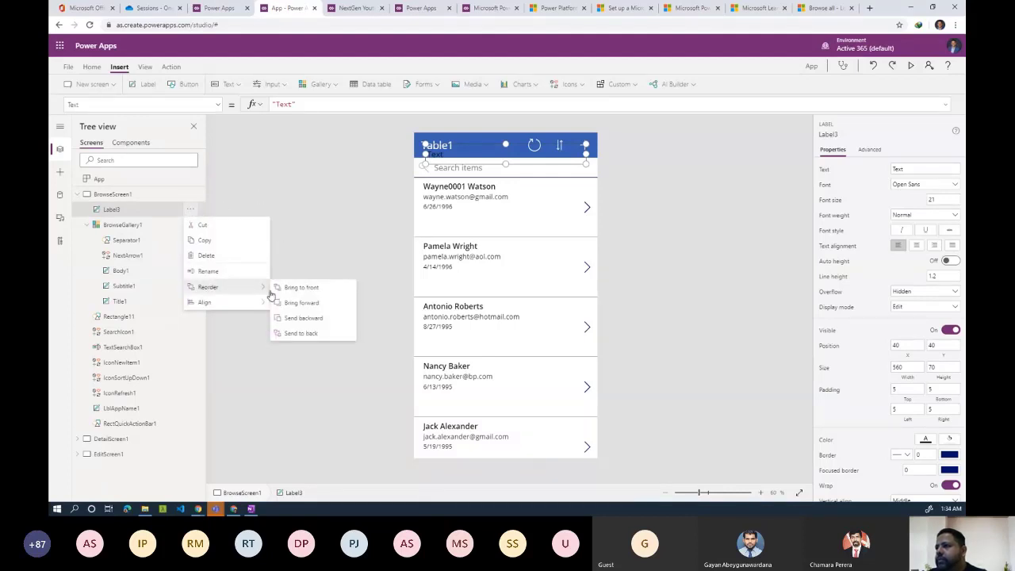
{"action": "left_click", "coordinate": [339, 251]}
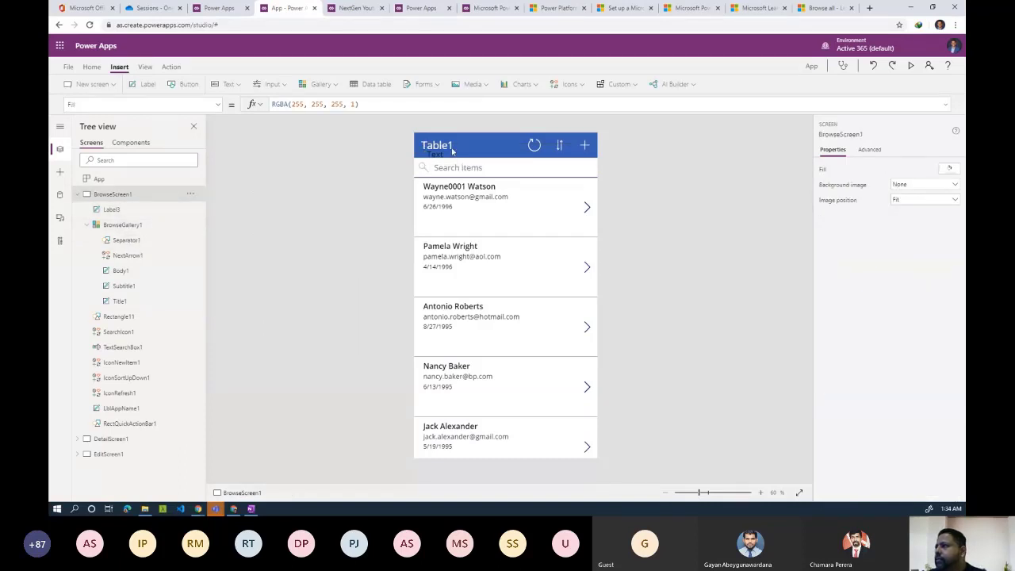
Try moving the label onto the second gallery record, at about X 0, Y 447, and delete it
{"action": "left_click_drag", "start_coordinate": [453, 151], "coordinate": [146, 266]}
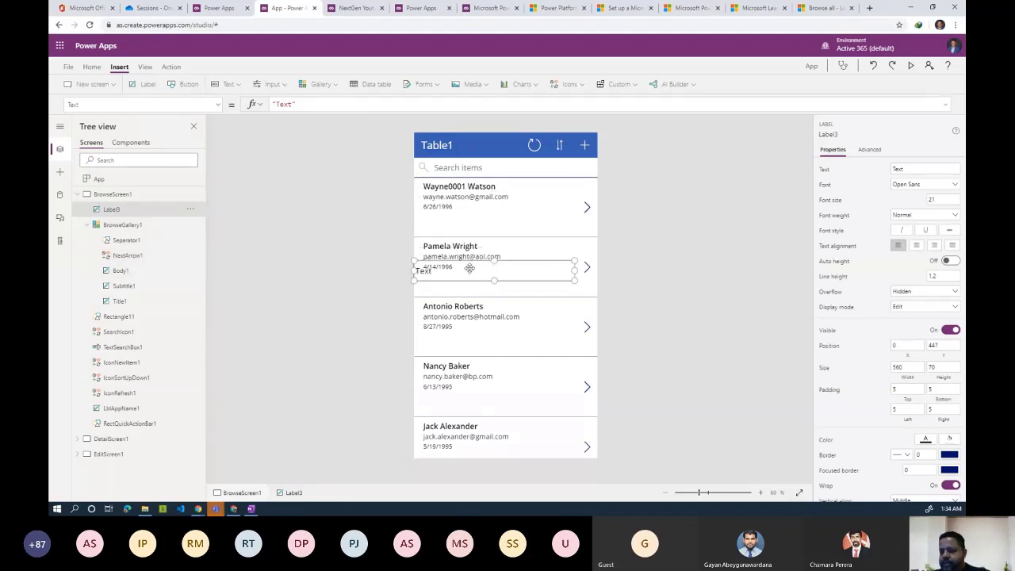
{"action": "key", "text": "Delete"}
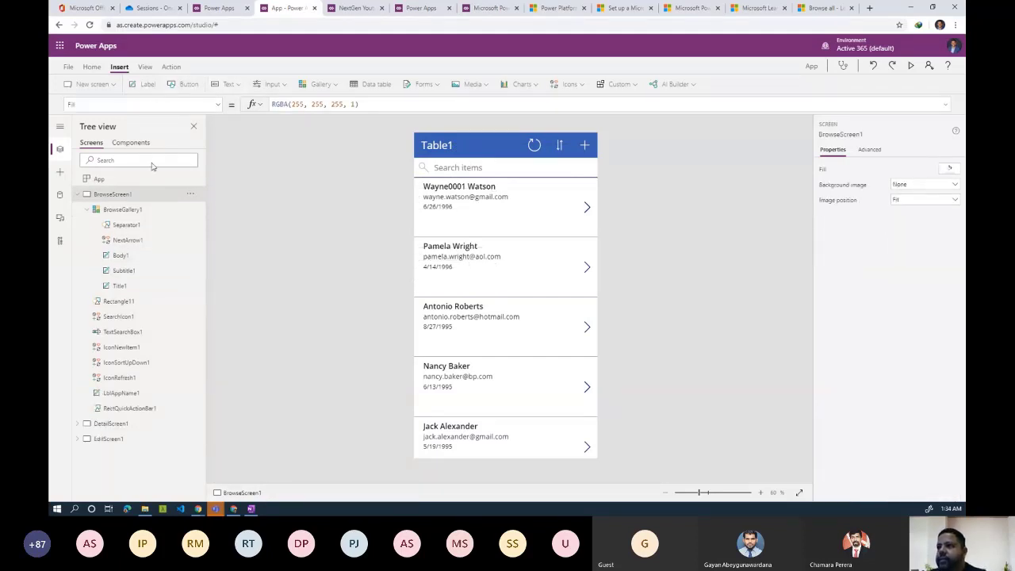
Try adding a text label to BrowseGallery1 below the first record's date of birth, at about X 68, Y 278, and delete it
{"action": "left_click", "coordinate": [162, 209]}
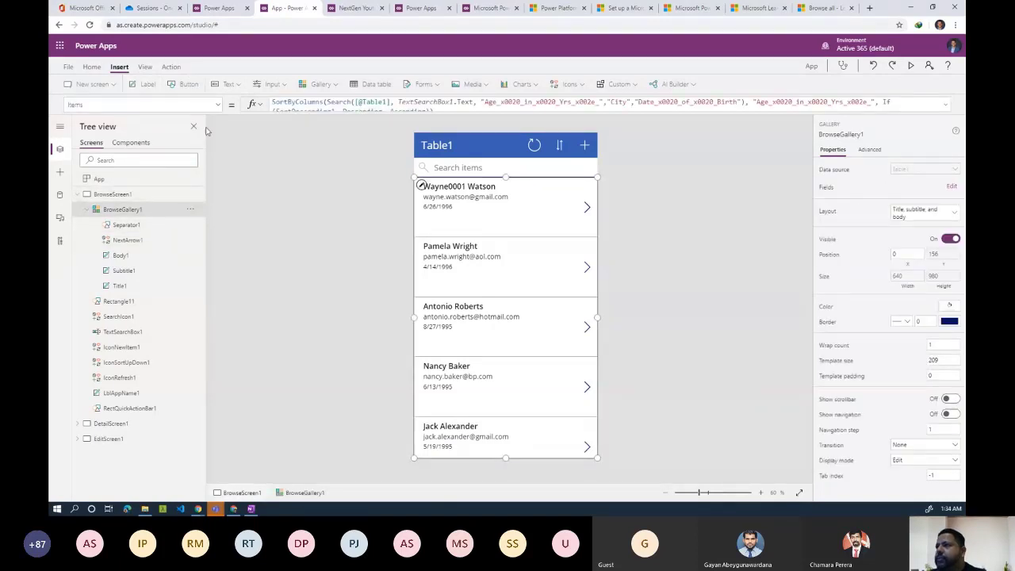
{"action": "left_click", "coordinate": [146, 85]}
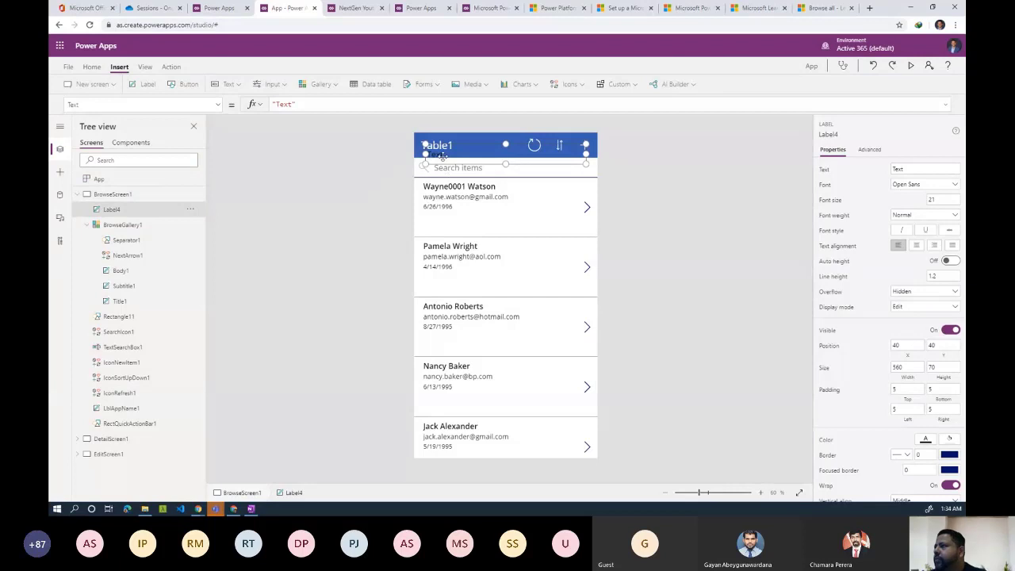
{"action": "left_click_drag", "start_coordinate": [436, 156], "coordinate": [448, 222]}
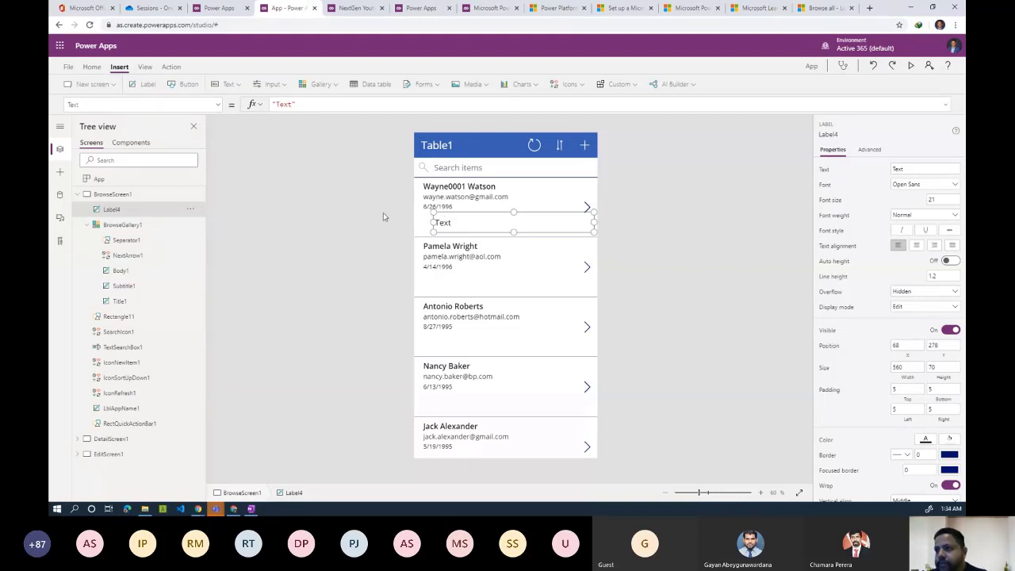
{"action": "left_click", "coordinate": [470, 197]}
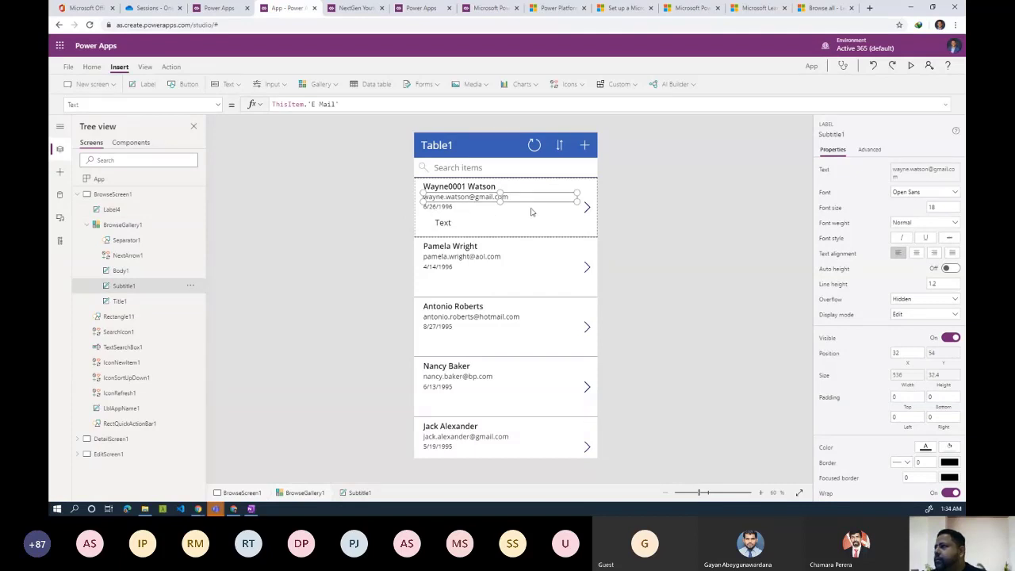
{"action": "left_click", "coordinate": [468, 219]}
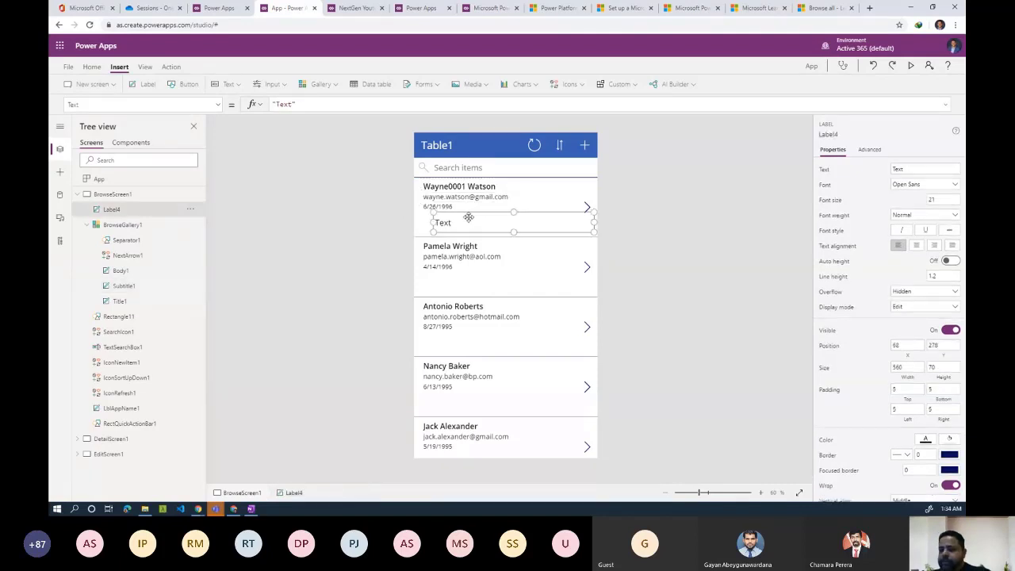
{"action": "key", "text": "Delete"}
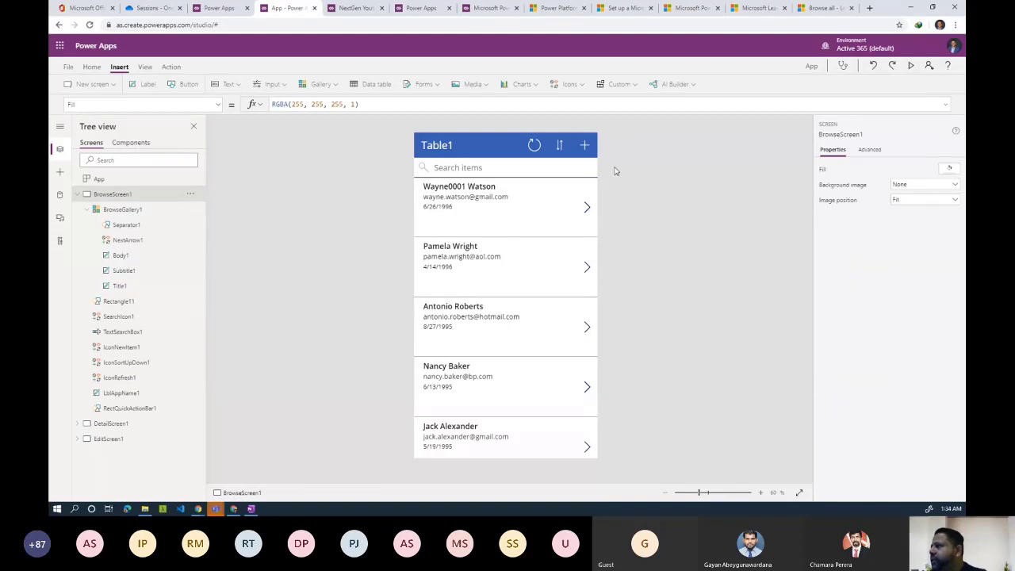
Examine the browse gallery's title formula and field bindings, and look through the available gallery types
{"action": "left_click", "coordinate": [521, 187]}
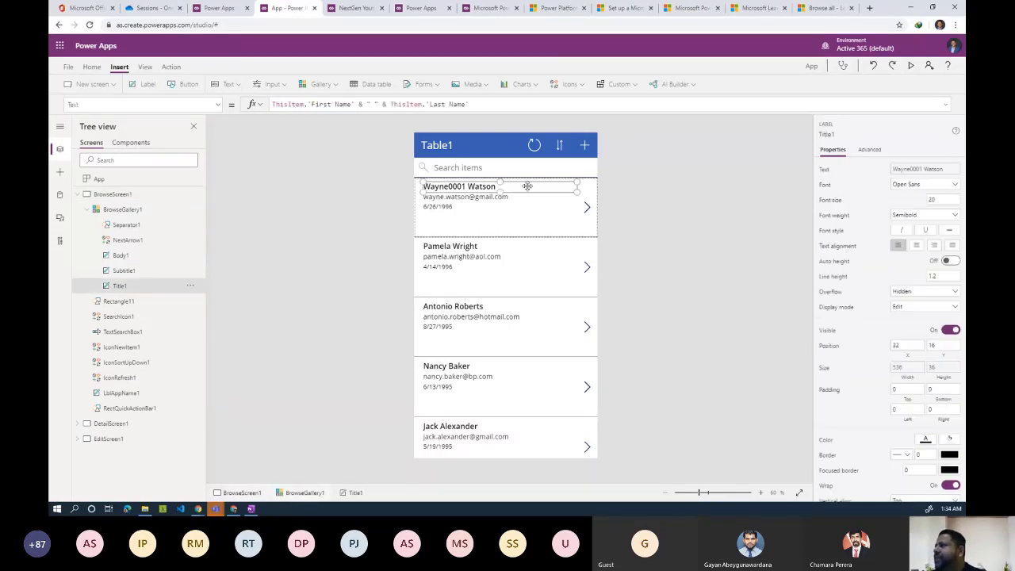
{"action": "left_click", "coordinate": [580, 195]}
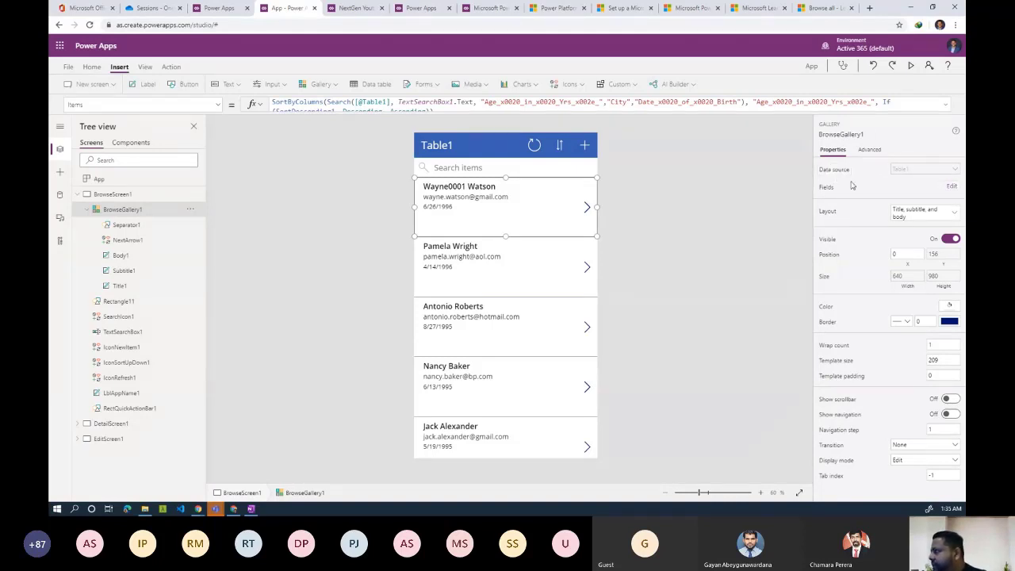
{"action": "left_click", "coordinate": [952, 191]}
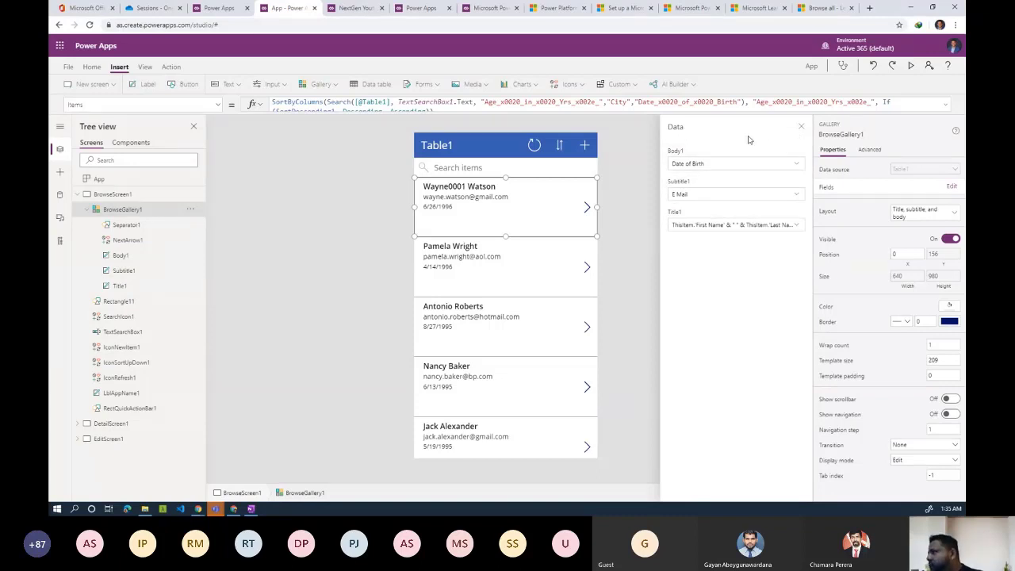
{"action": "left_click", "coordinate": [801, 126]}
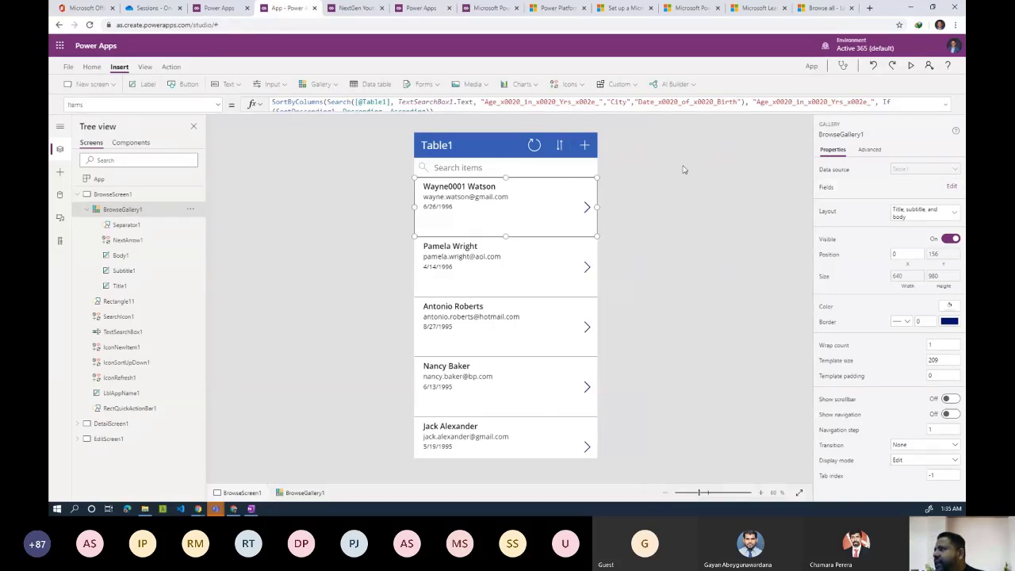
{"action": "left_click", "coordinate": [336, 86]}
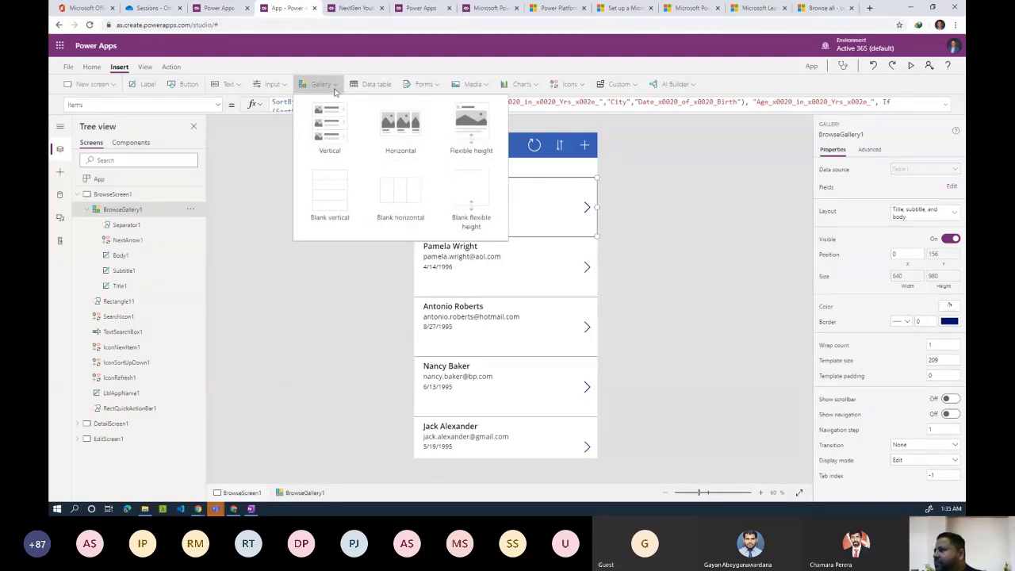
{"action": "left_click", "coordinate": [196, 196]}
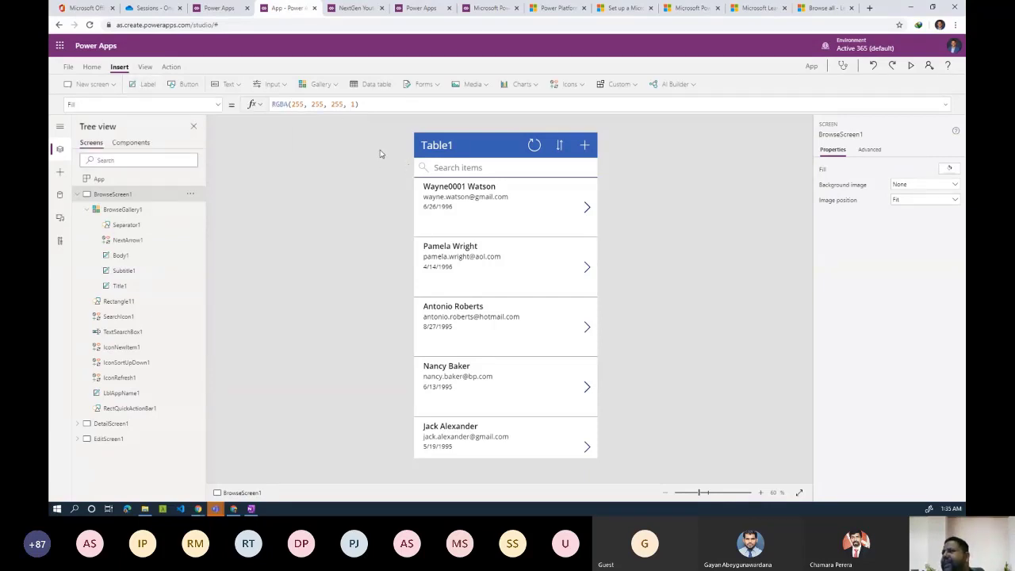
Reduce the height of the browse gallery's record template to a size of about 162
{"action": "left_click", "coordinate": [458, 227]}
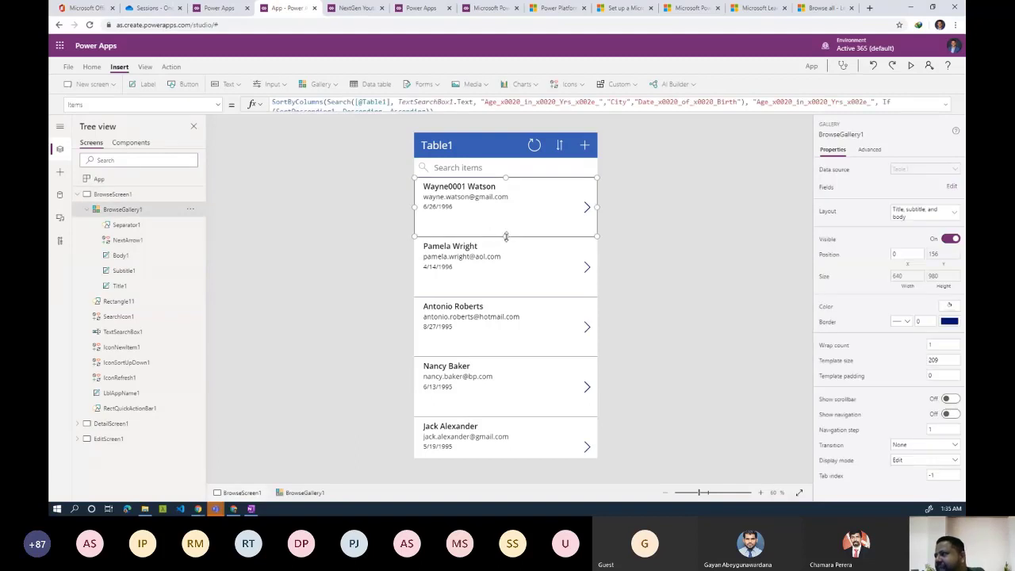
{"action": "left_click_drag", "start_coordinate": [506, 231], "coordinate": [505, 222]}
{"action": "left_click", "coordinate": [675, 224]}
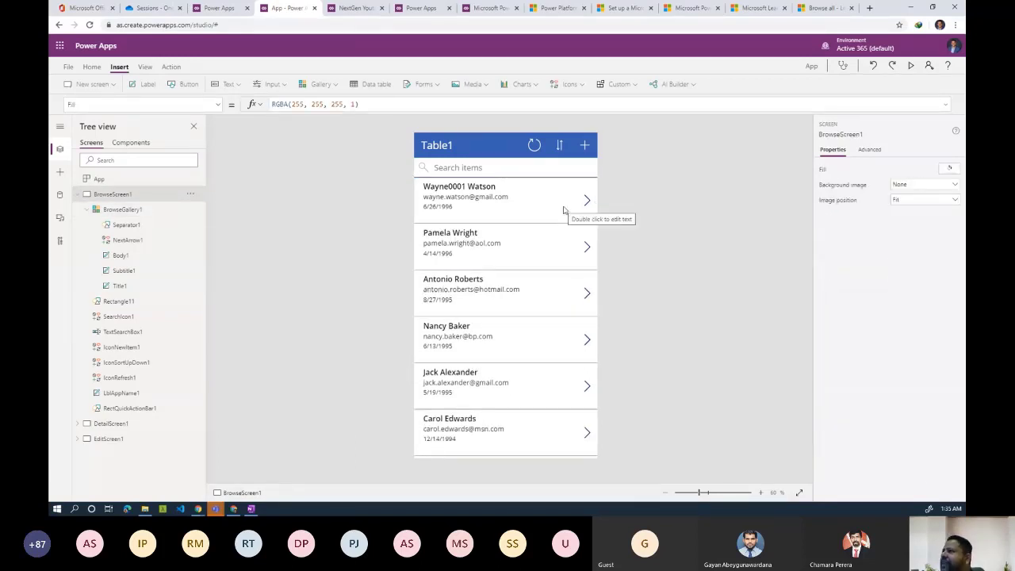
Preview the app, open the first record's details, and compare the browse gallery with the detail screen in the editor
{"action": "left_click", "coordinate": [911, 66]}
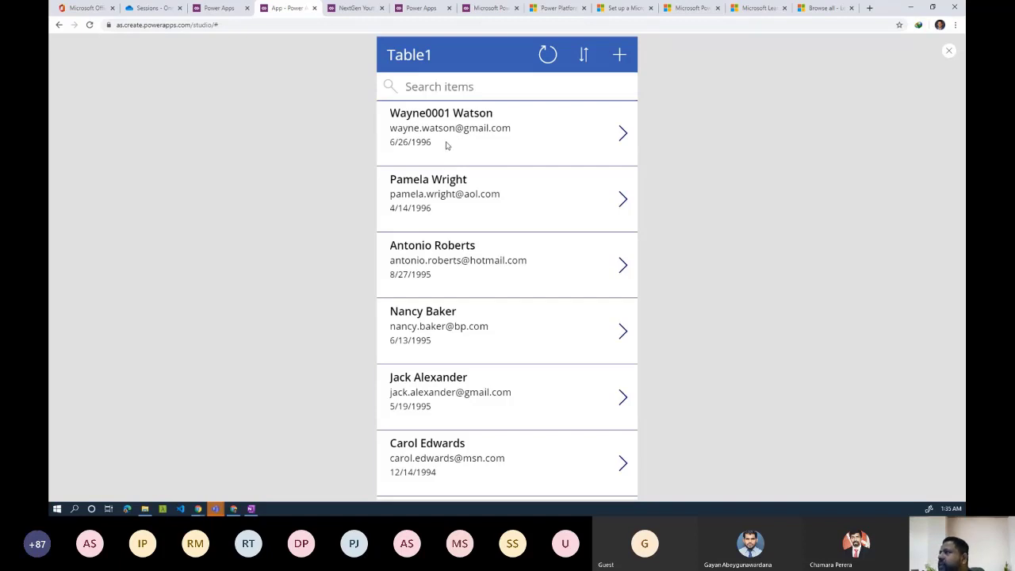
{"action": "left_click", "coordinate": [624, 134]}
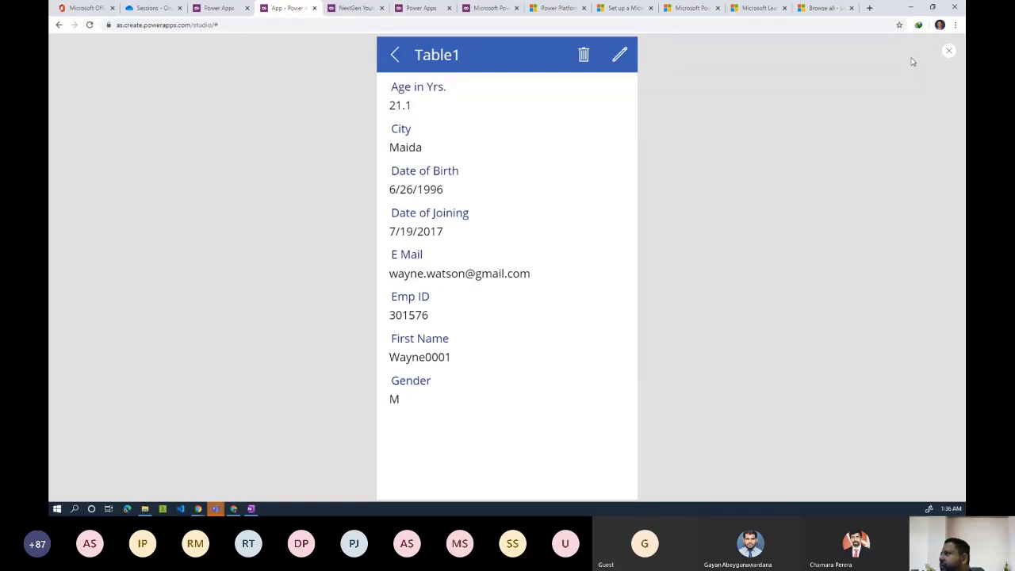
{"action": "left_click", "coordinate": [948, 51]}
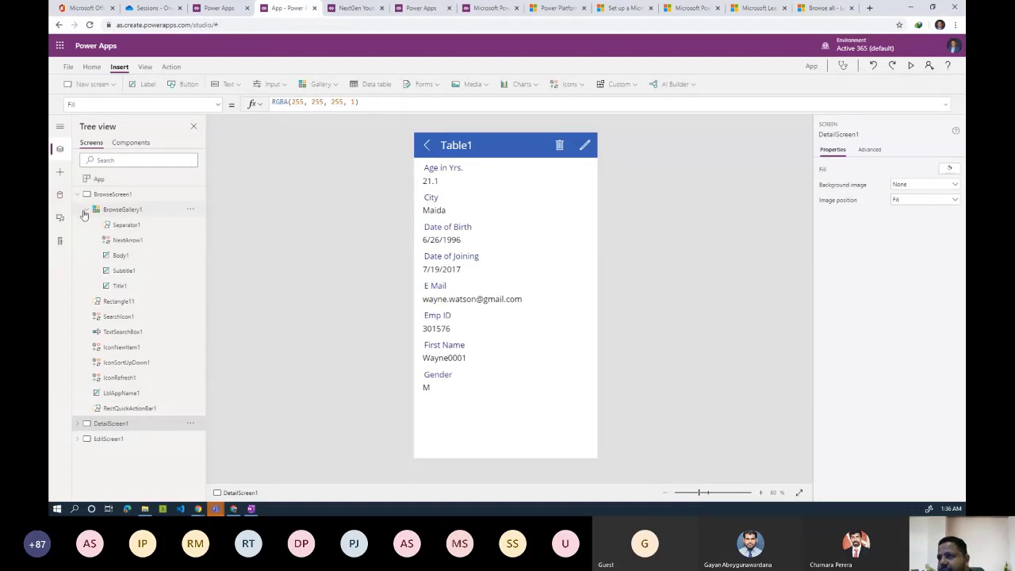
{"action": "left_click", "coordinate": [127, 210]}
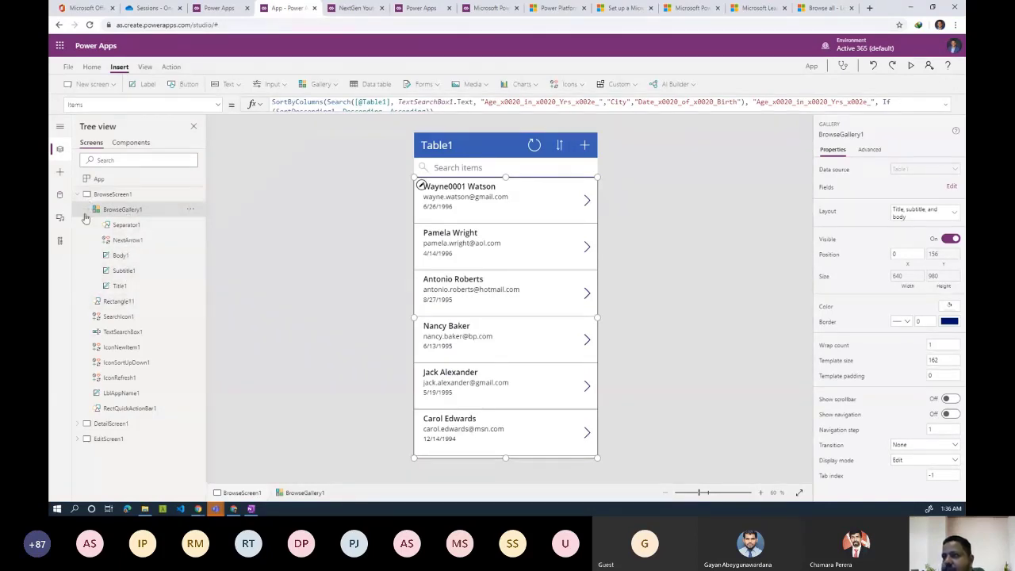
{"action": "left_click", "coordinate": [101, 432]}
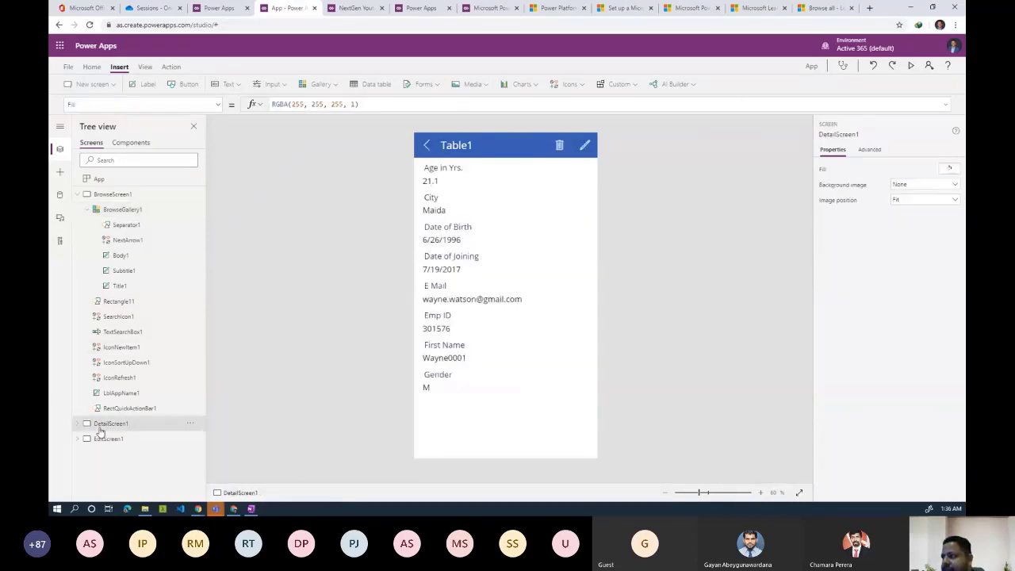
Open the field list of DetailForm1 on DetailScreen1 and move First Name to the top of the form
{"action": "left_click", "coordinate": [86, 212]}
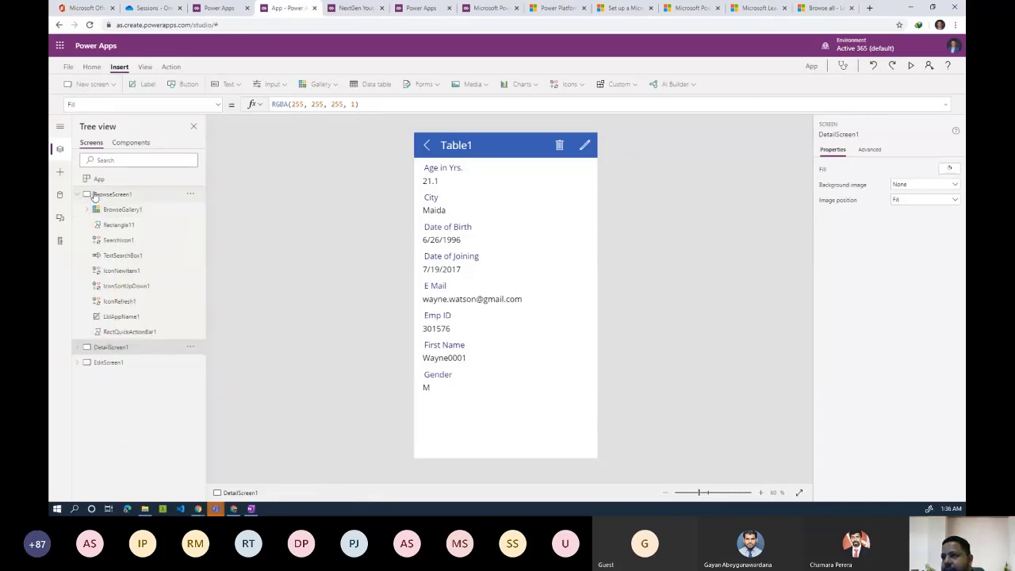
{"action": "left_click", "coordinate": [76, 348]}
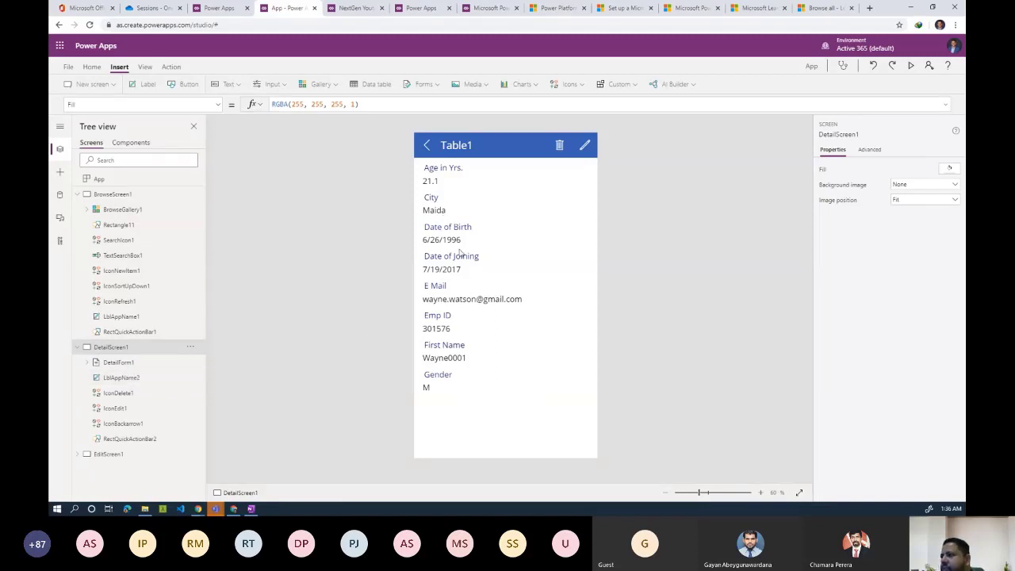
{"action": "left_click", "coordinate": [128, 362]}
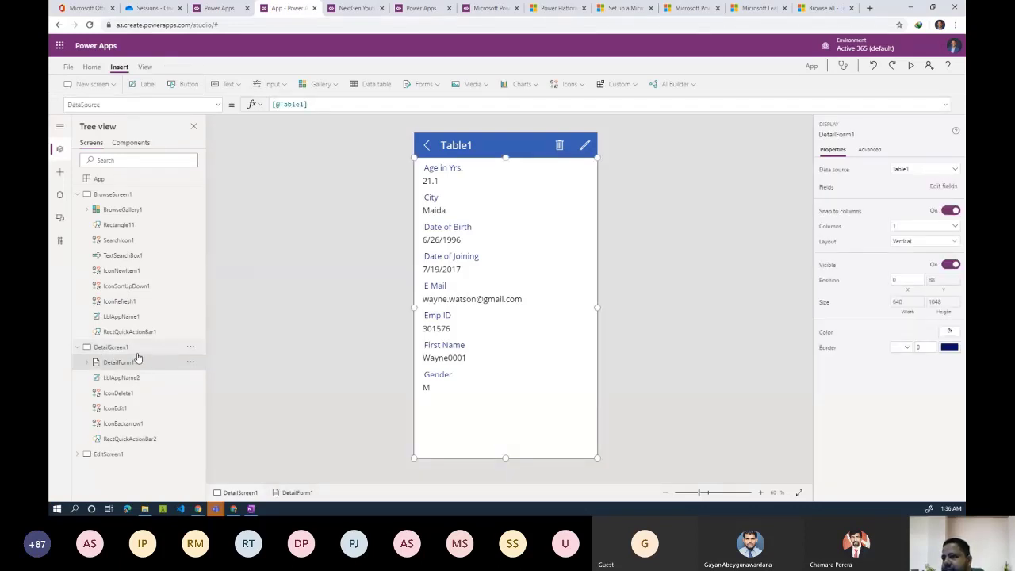
{"action": "left_click", "coordinate": [938, 191]}
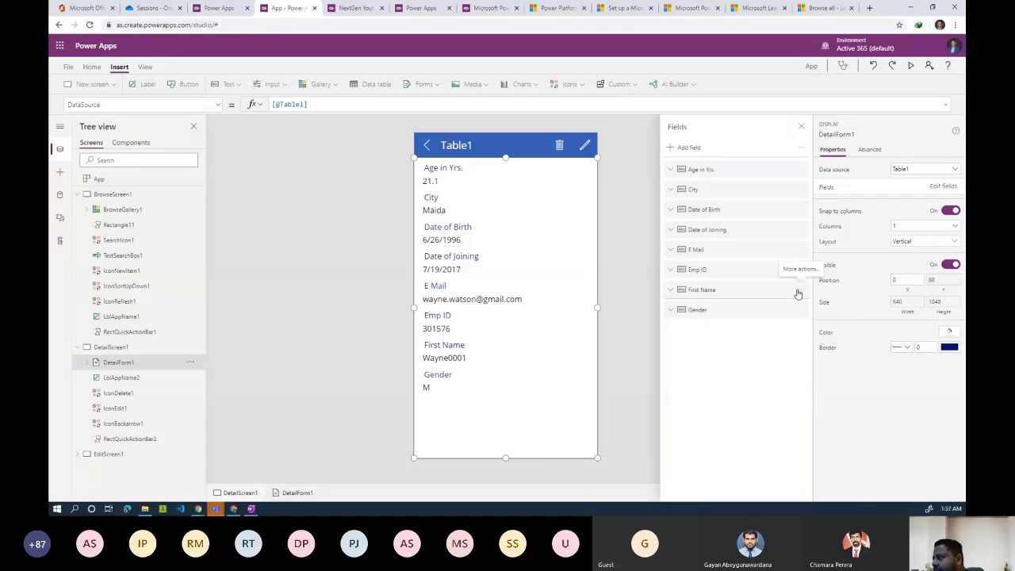
{"action": "left_click_drag", "start_coordinate": [798, 294], "coordinate": [770, 176]}
{"action": "left_click_drag", "start_coordinate": [769, 176], "coordinate": [767, 199]}
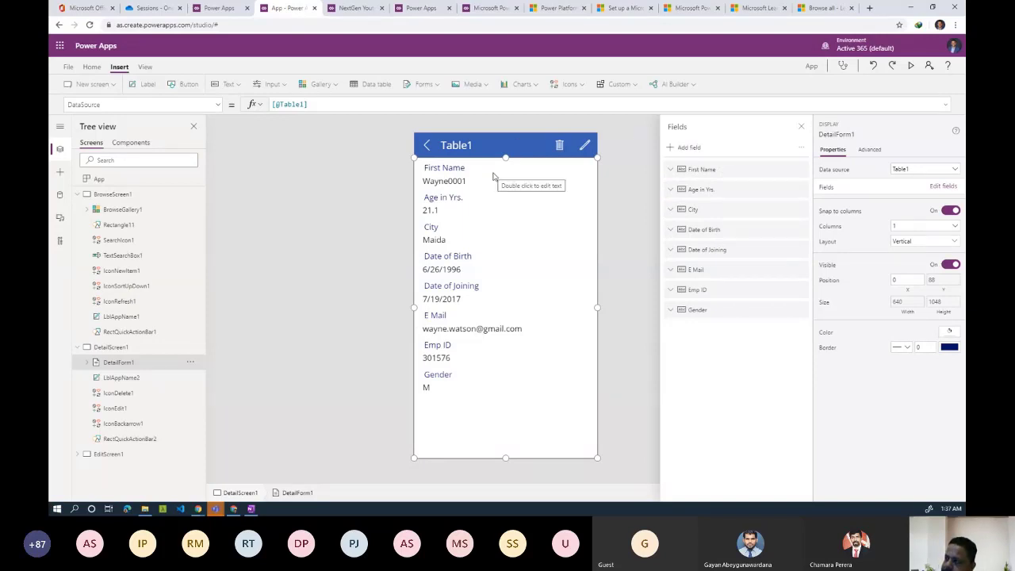
Add the Last Name field to the detail form and place it directly below First Name
{"action": "left_click", "coordinate": [688, 149]}
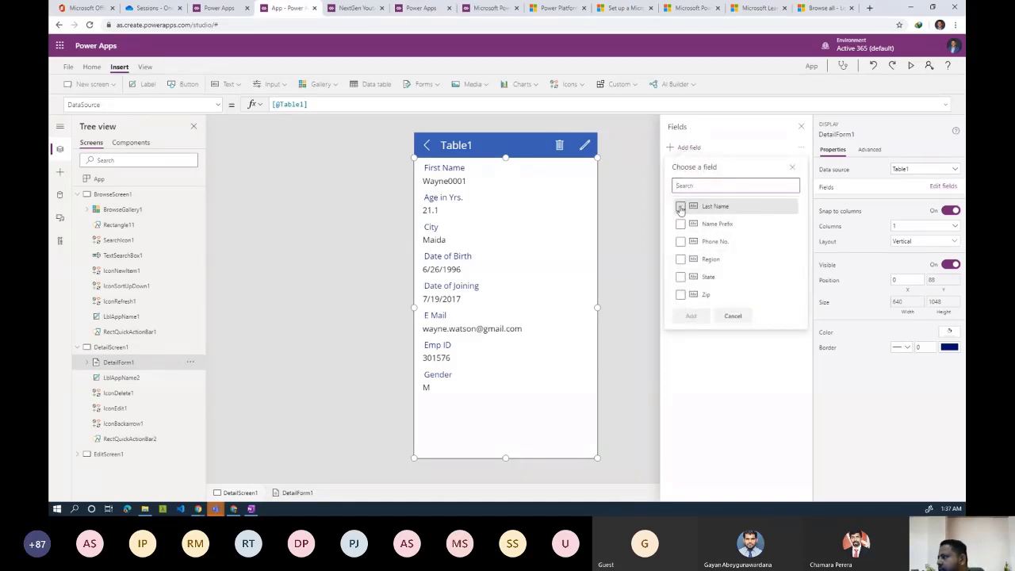
{"action": "left_click", "coordinate": [680, 207]}
{"action": "left_click", "coordinate": [691, 316]}
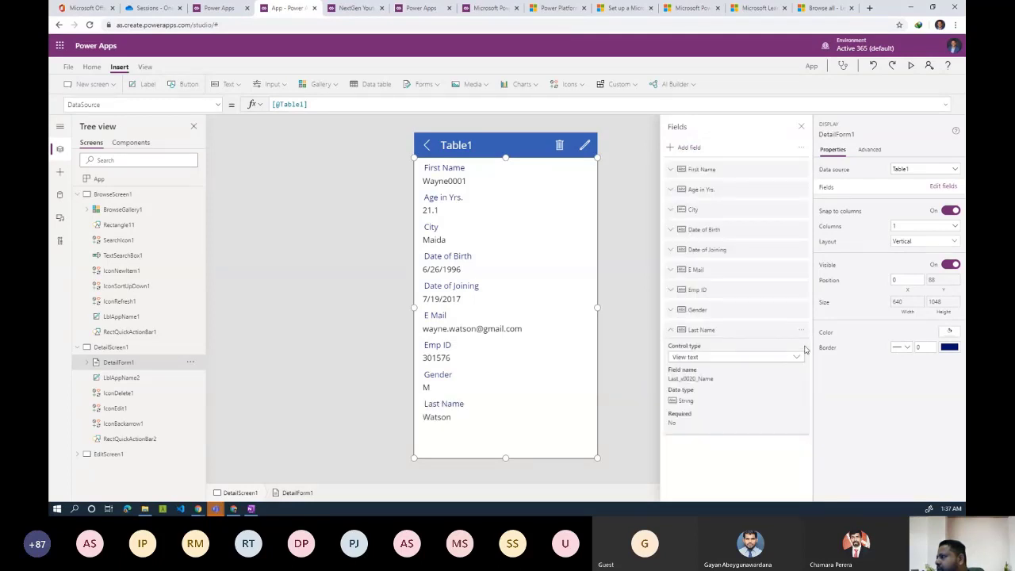
{"action": "left_click", "coordinate": [673, 331]}
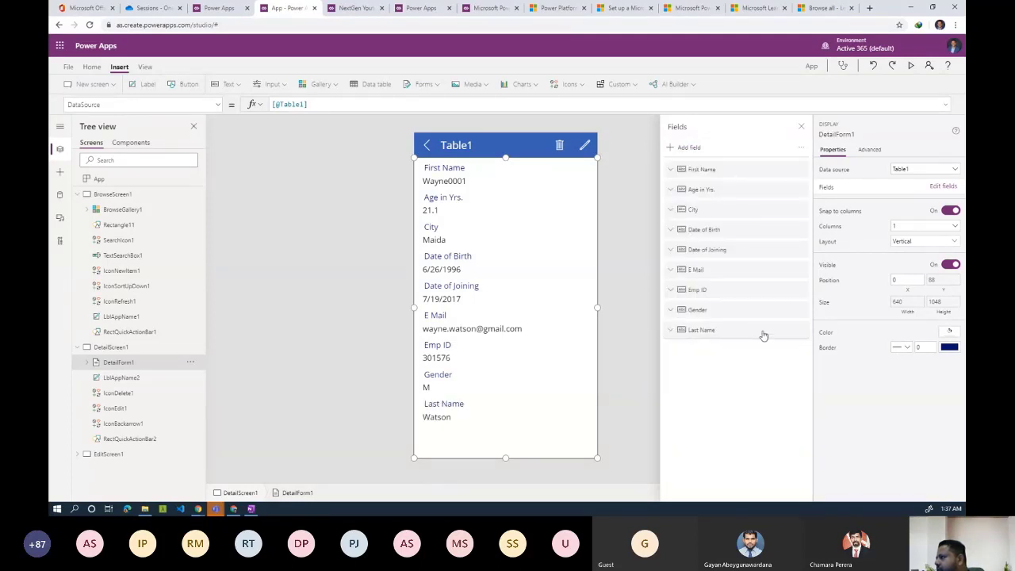
{"action": "left_click_drag", "start_coordinate": [763, 336], "coordinate": [762, 193]}
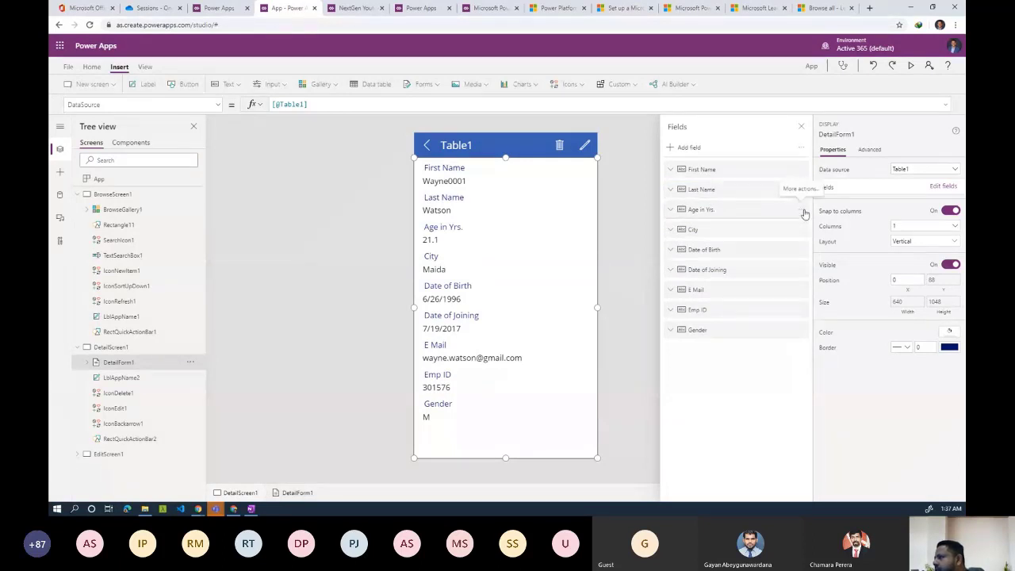
Remove the Age in Yrs. field from the detail form and move Date of Birth and E Mail above City
{"action": "left_click", "coordinate": [800, 210]}
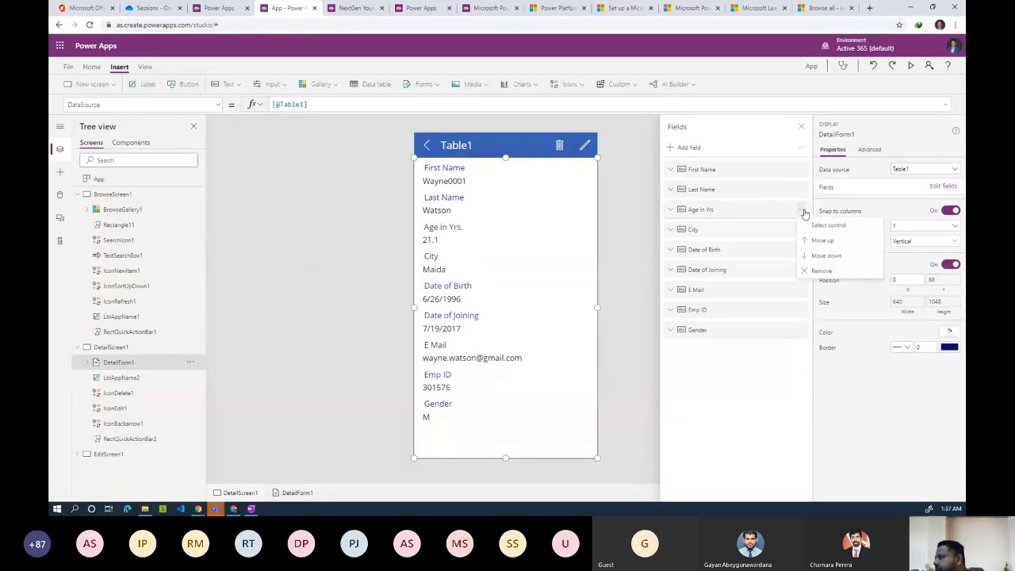
{"action": "left_click", "coordinate": [817, 271]}
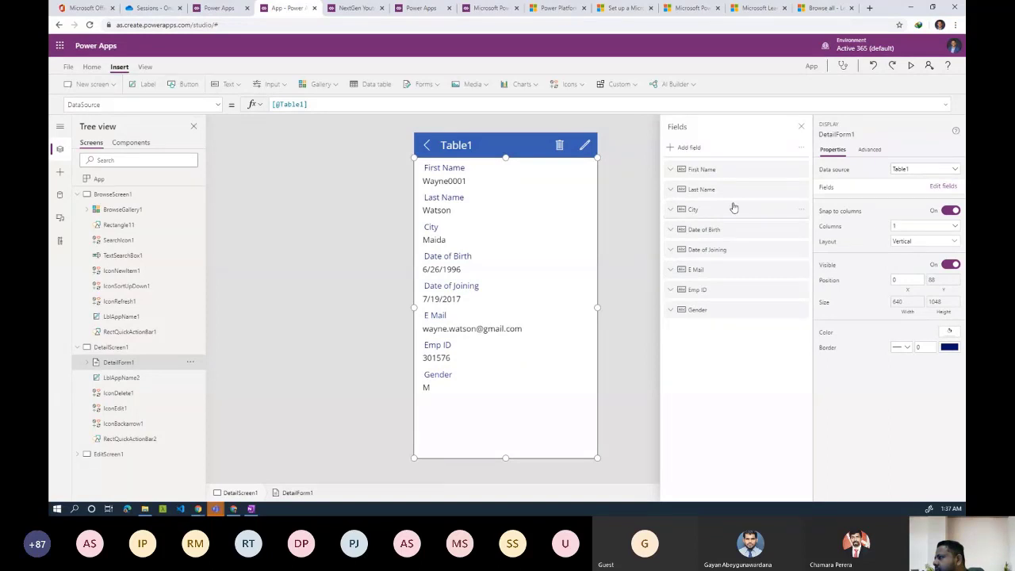
{"action": "left_click_drag", "start_coordinate": [742, 235], "coordinate": [741, 209]}
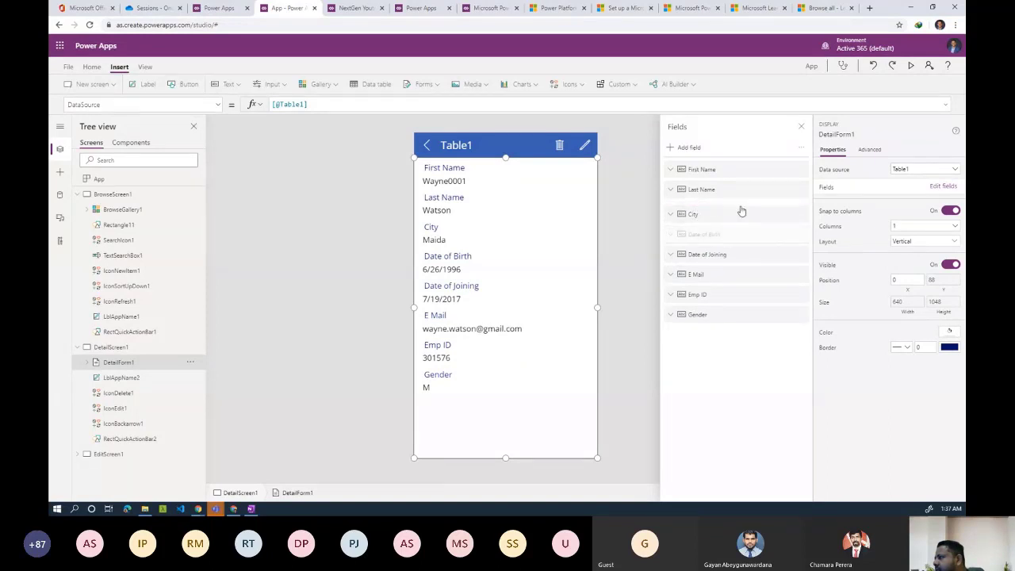
{"action": "left_click_drag", "start_coordinate": [740, 268], "coordinate": [748, 235]}
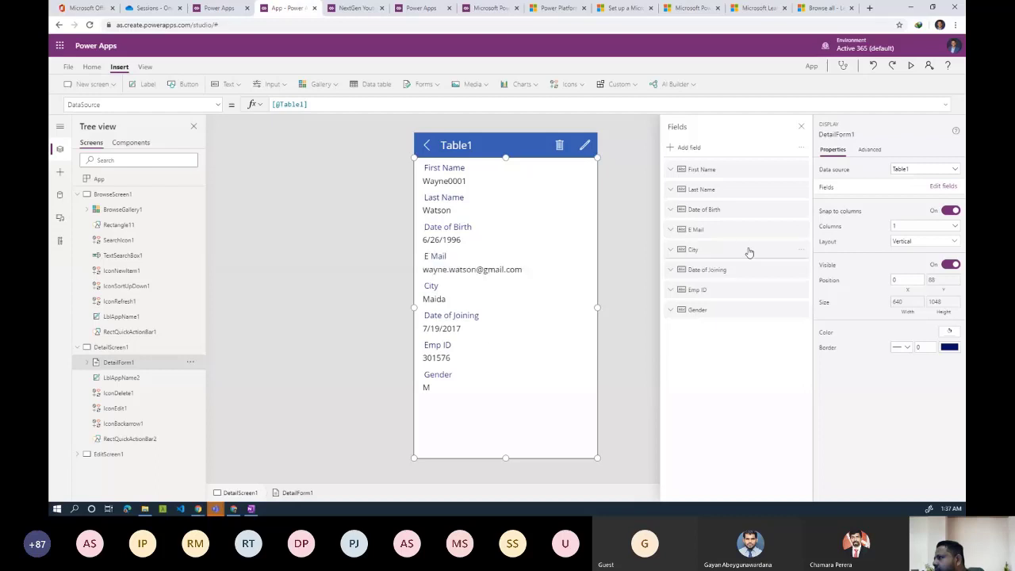
Move the Emp ID field to the top of the detail form, above First Name
{"action": "left_click", "coordinate": [802, 294]}
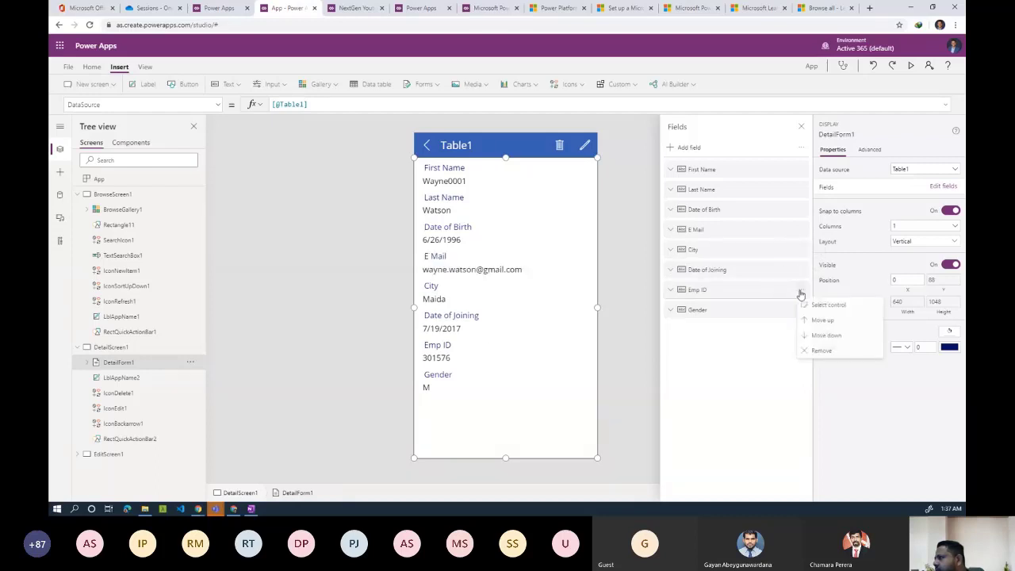
{"action": "left_click", "coordinate": [759, 288]}
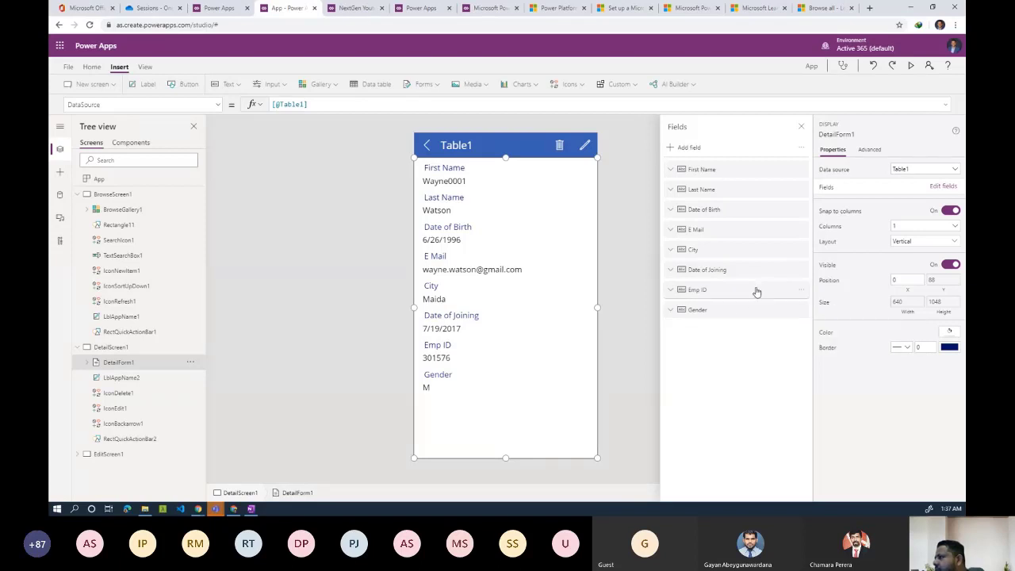
{"action": "left_click_drag", "start_coordinate": [754, 290], "coordinate": [746, 166]}
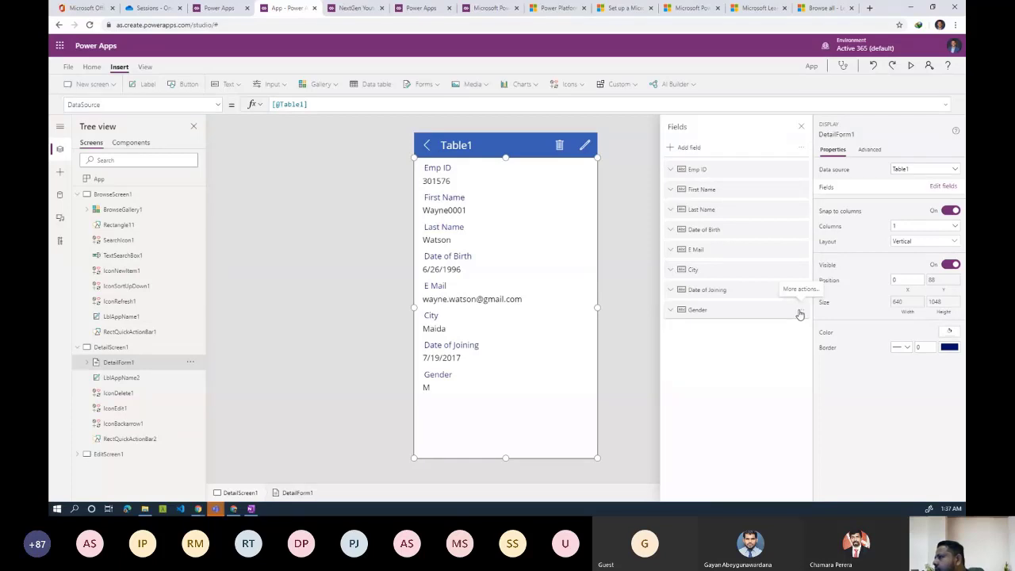
Move Gender directly below Last Name in the detail form and remove the City and Date of Joining fields
{"action": "left_click_drag", "start_coordinate": [762, 316], "coordinate": [768, 233]}
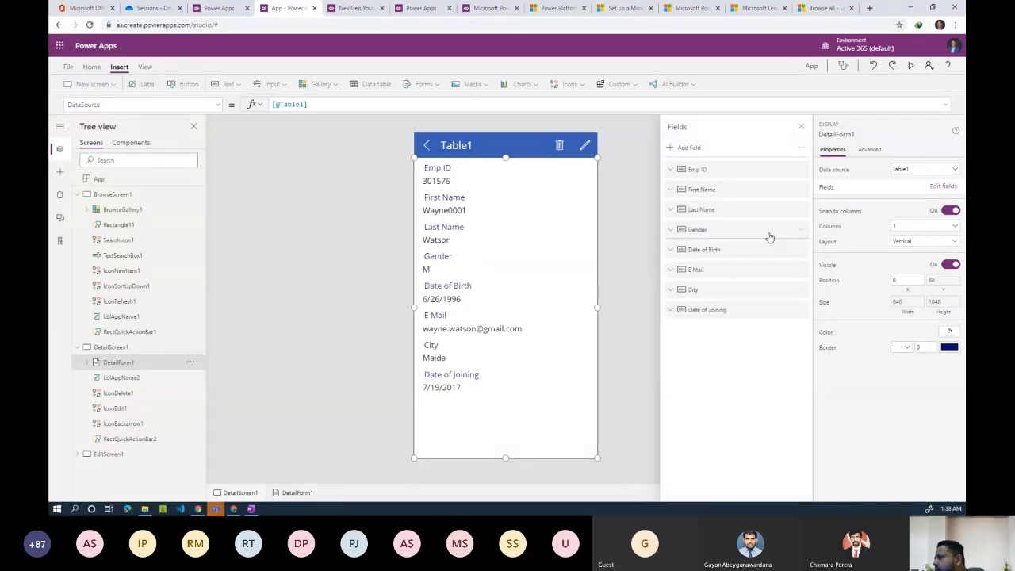
{"action": "left_click", "coordinate": [801, 289]}
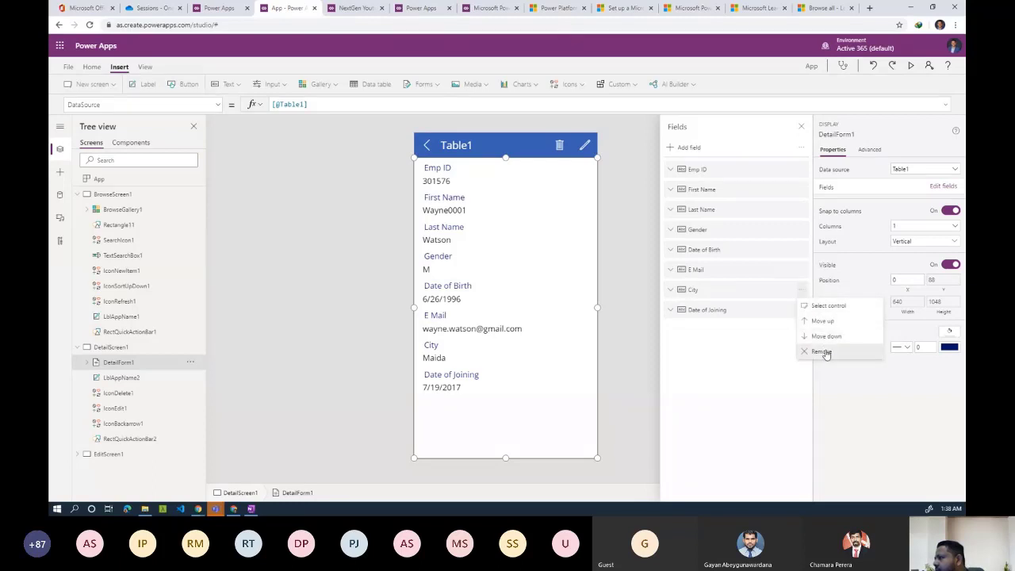
{"action": "left_click", "coordinate": [823, 350]}
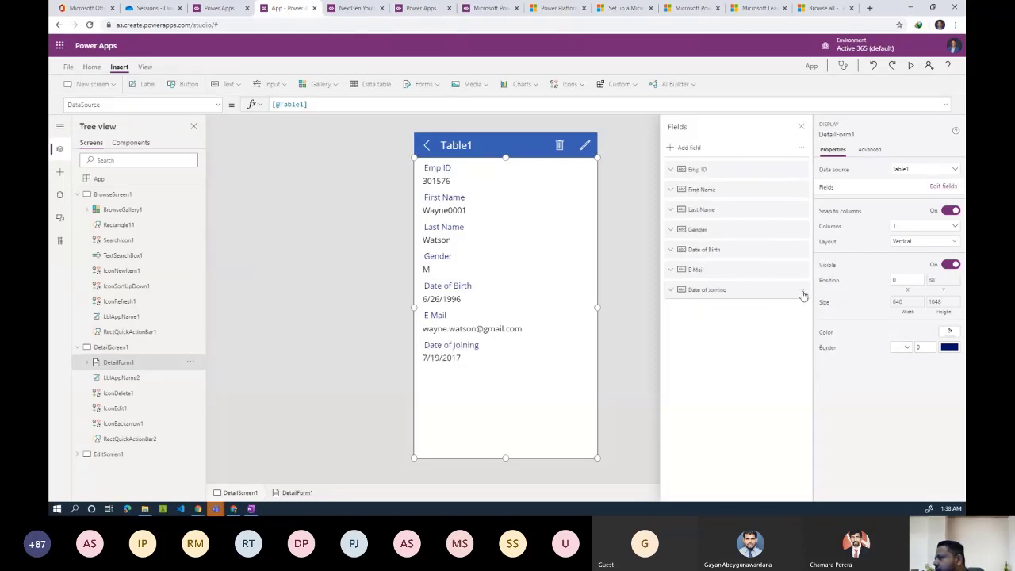
{"action": "left_click", "coordinate": [801, 290]}
{"action": "left_click", "coordinate": [821, 336]}
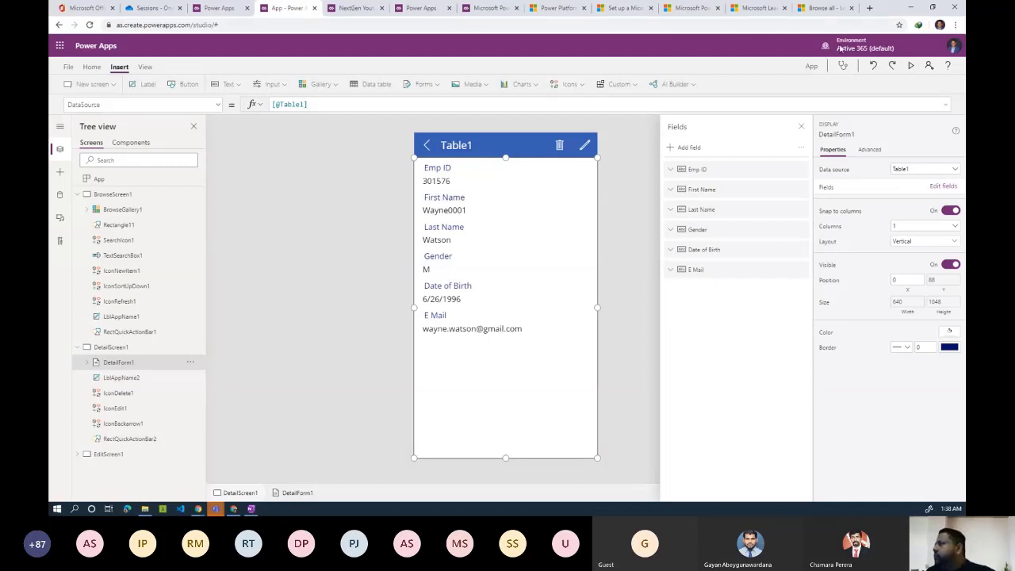
{"action": "left_click", "coordinate": [801, 126]}
Preview the app and check the detail and edit screens for the first two records in the gallery
{"action": "left_click", "coordinate": [911, 68]}
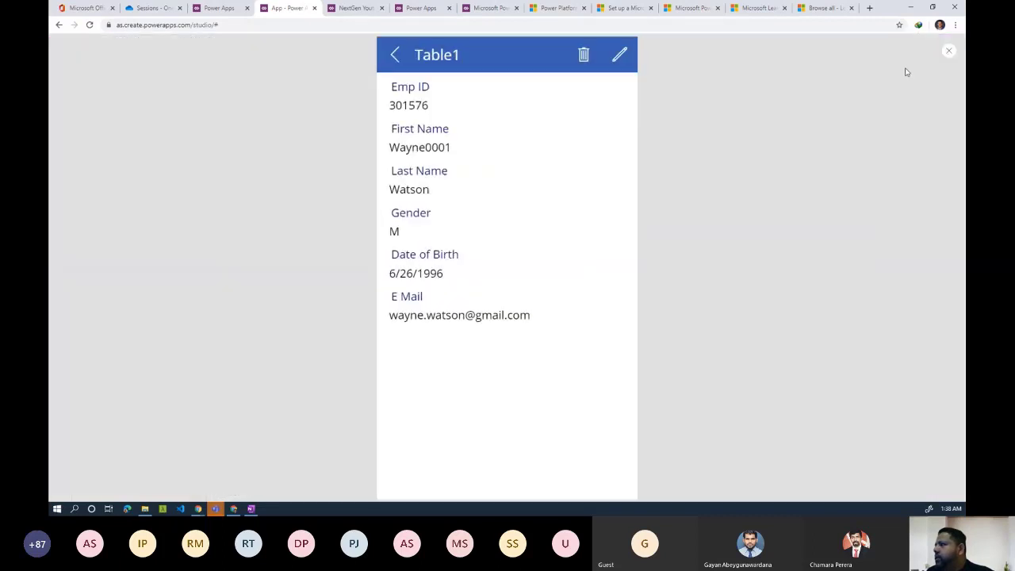
{"action": "left_click", "coordinate": [620, 56]}
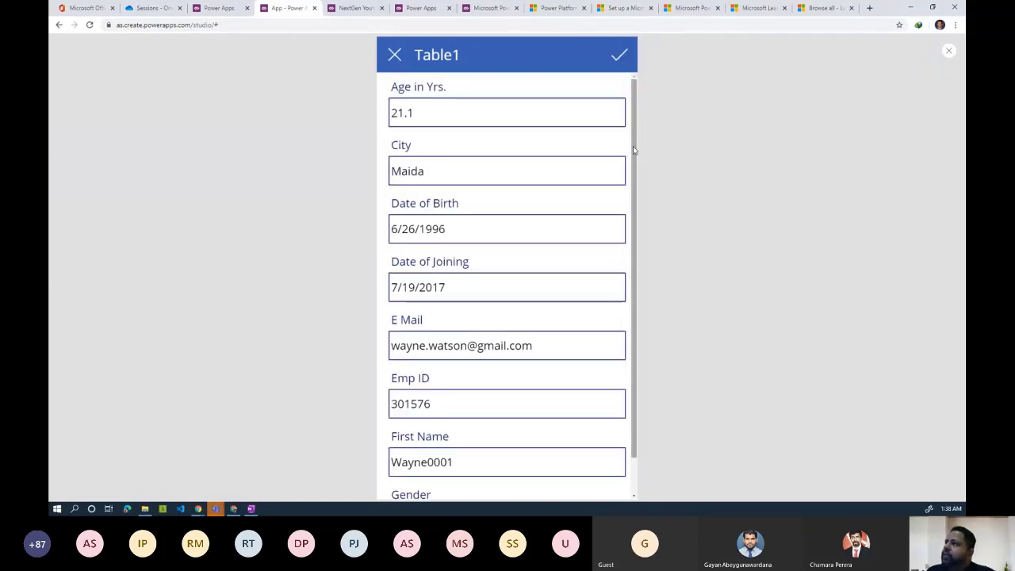
{"action": "scroll", "coordinate": [635, 154], "scroll_direction": "down", "scroll_amount": 1}
{"action": "scroll", "coordinate": [640, 161], "scroll_direction": "up", "scroll_amount": 1}
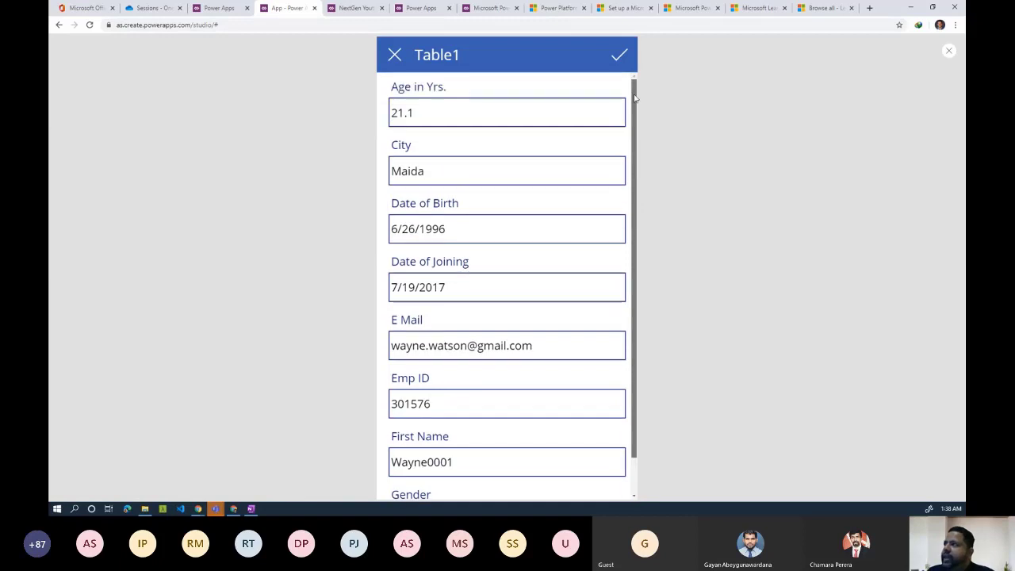
{"action": "left_click", "coordinate": [394, 56]}
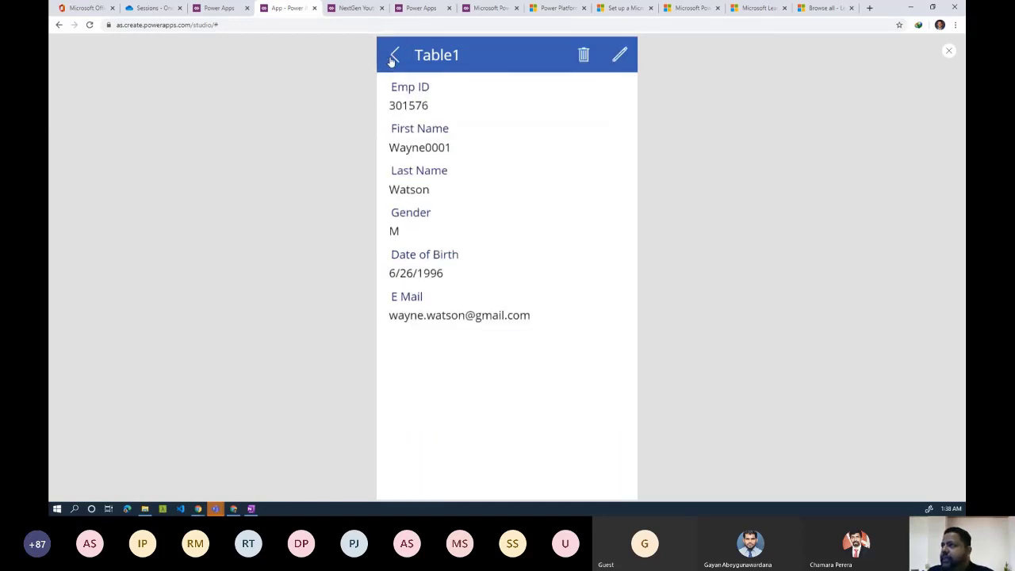
{"action": "left_click", "coordinate": [393, 57]}
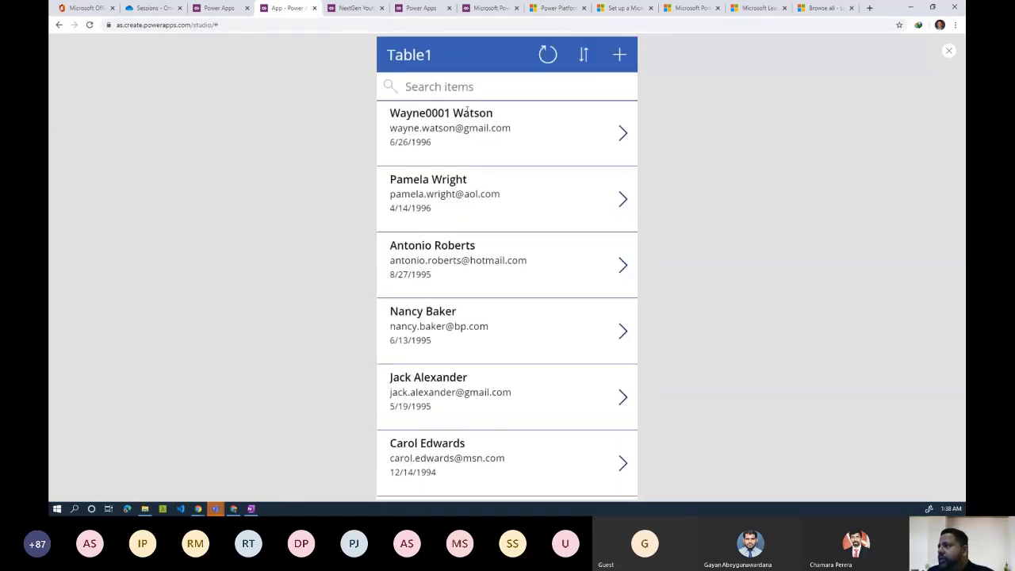
{"action": "left_click", "coordinate": [623, 199]}
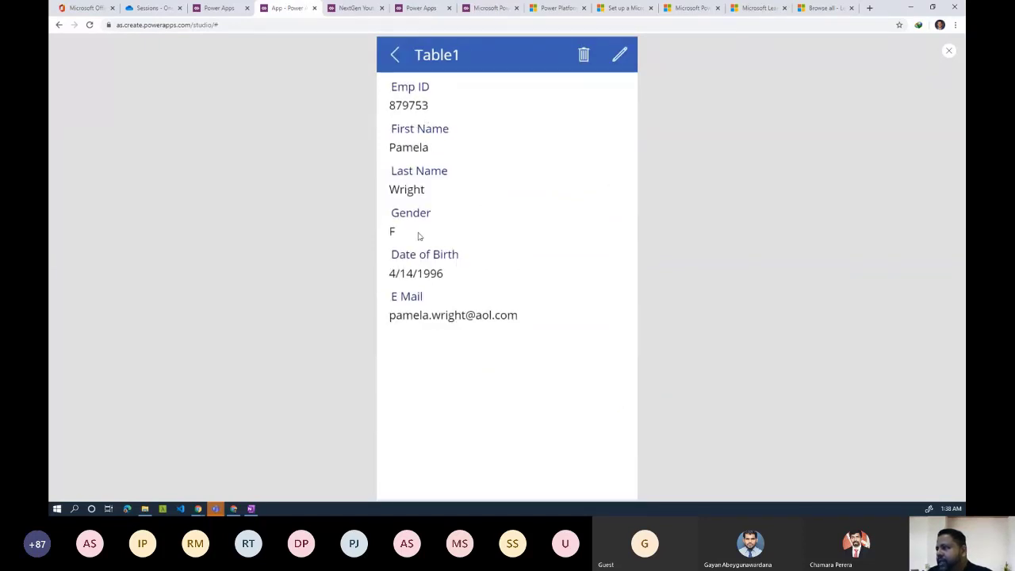
{"action": "left_click", "coordinate": [617, 56]}
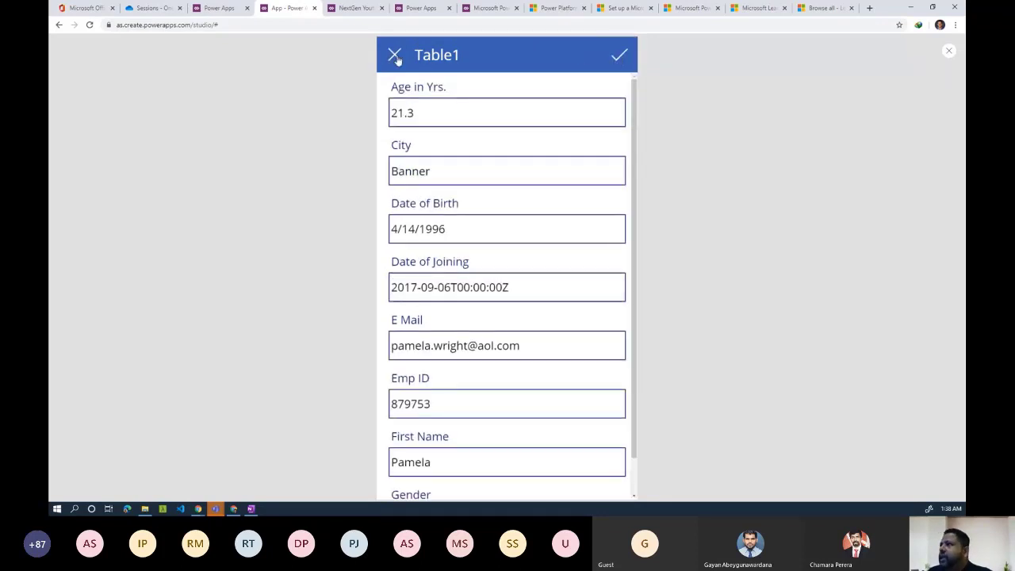
{"action": "left_click", "coordinate": [395, 55]}
{"action": "left_click", "coordinate": [950, 53]}
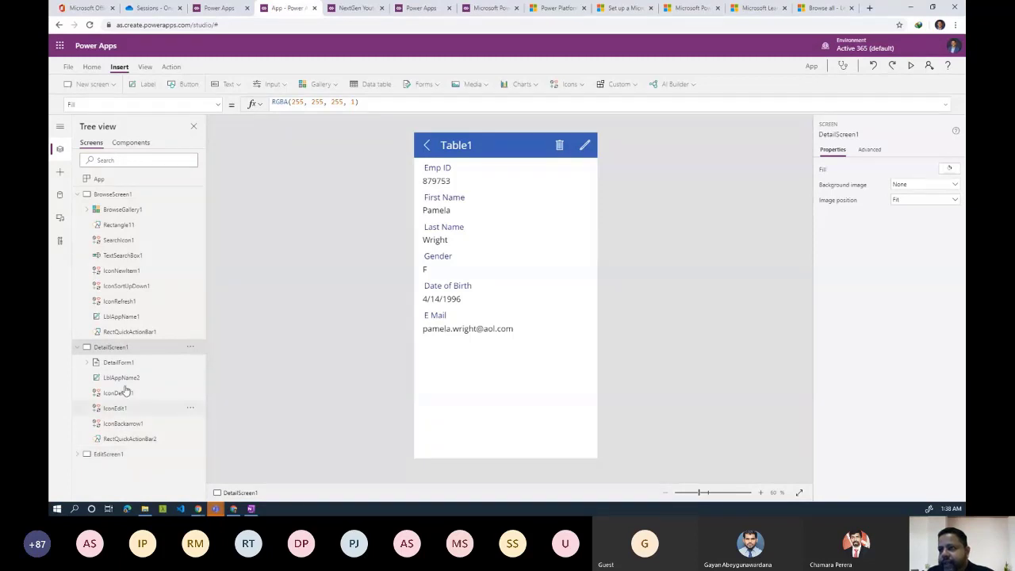
Open the field list of EditForm1 on EditScreen1 and move First Name to the top of the form
{"action": "left_click", "coordinate": [78, 195]}
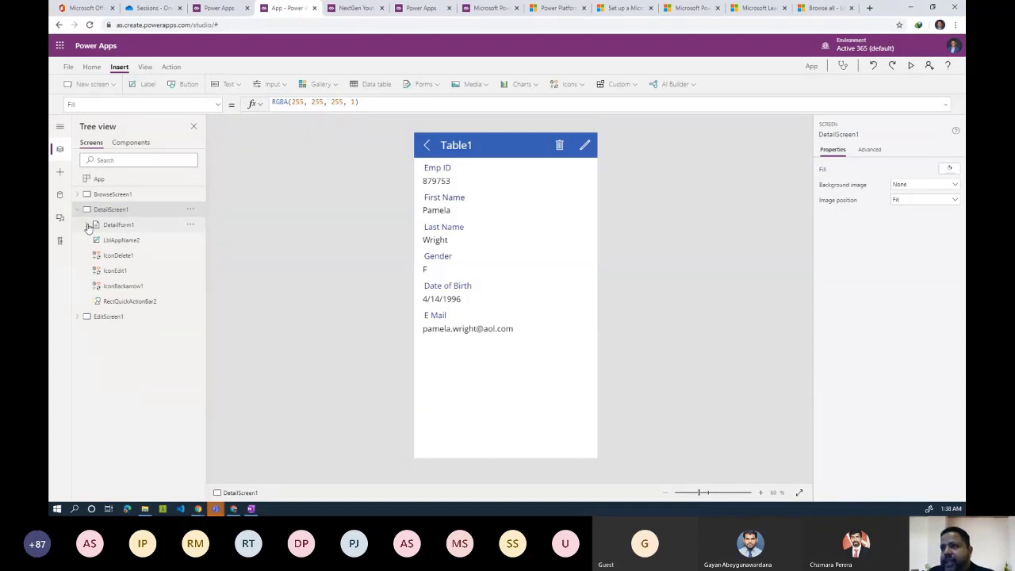
{"action": "left_click", "coordinate": [88, 226]}
{"action": "left_click", "coordinate": [86, 226]}
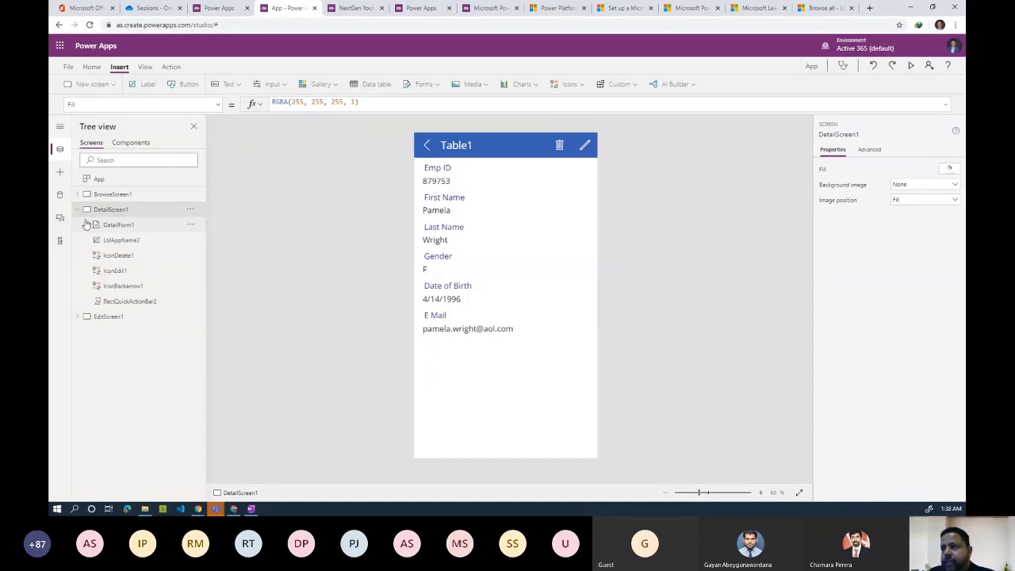
{"action": "left_click", "coordinate": [77, 210]}
{"action": "left_click", "coordinate": [80, 227]}
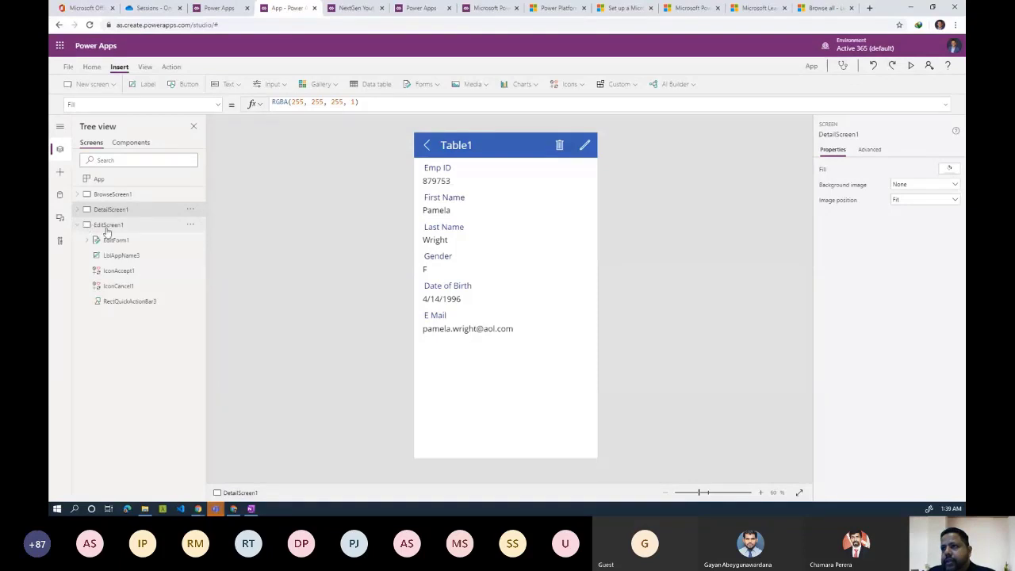
{"action": "left_click", "coordinate": [113, 242]}
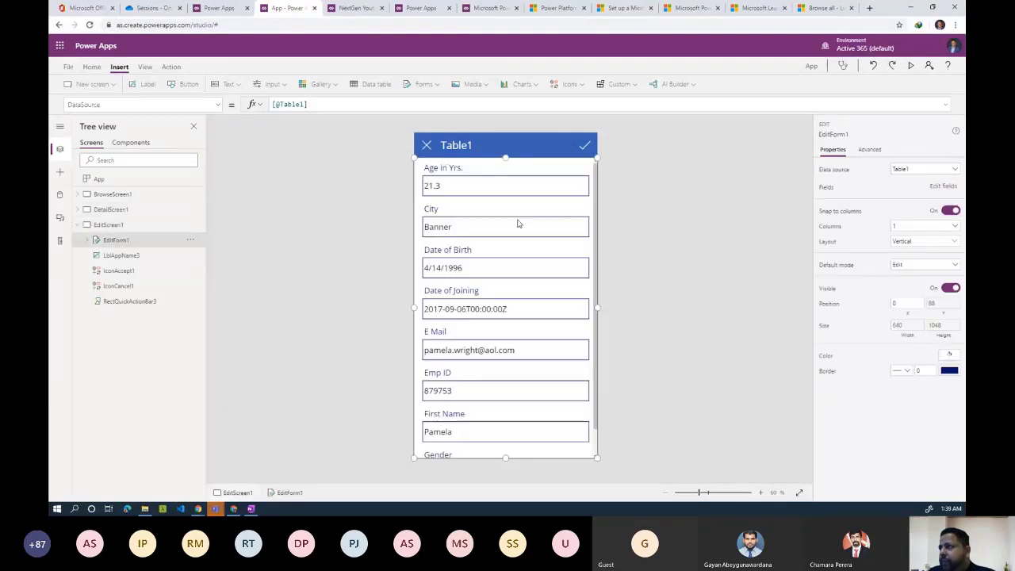
{"action": "left_click", "coordinate": [934, 188]}
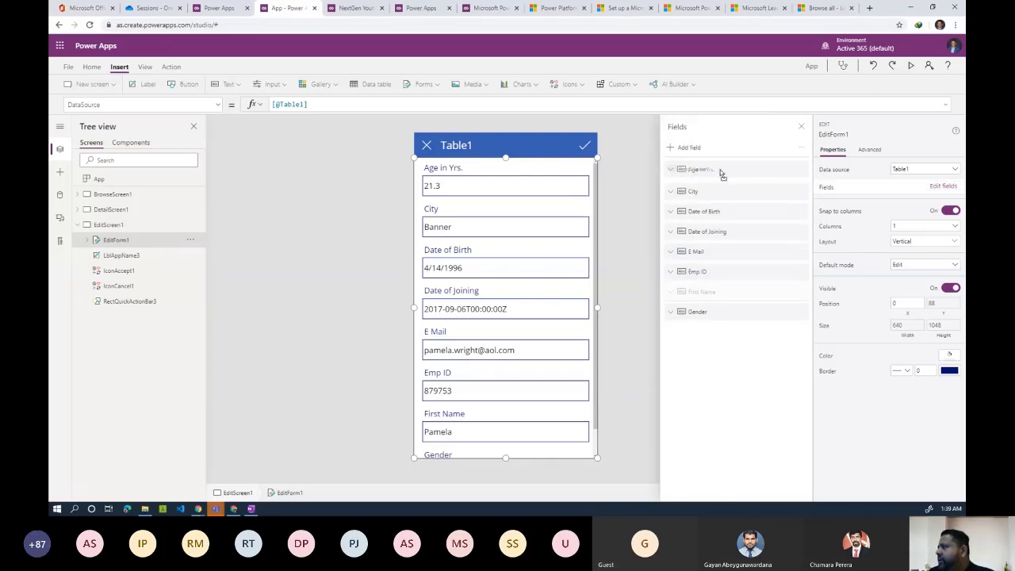
{"action": "left_click_drag", "start_coordinate": [722, 176], "coordinate": [722, 170]}
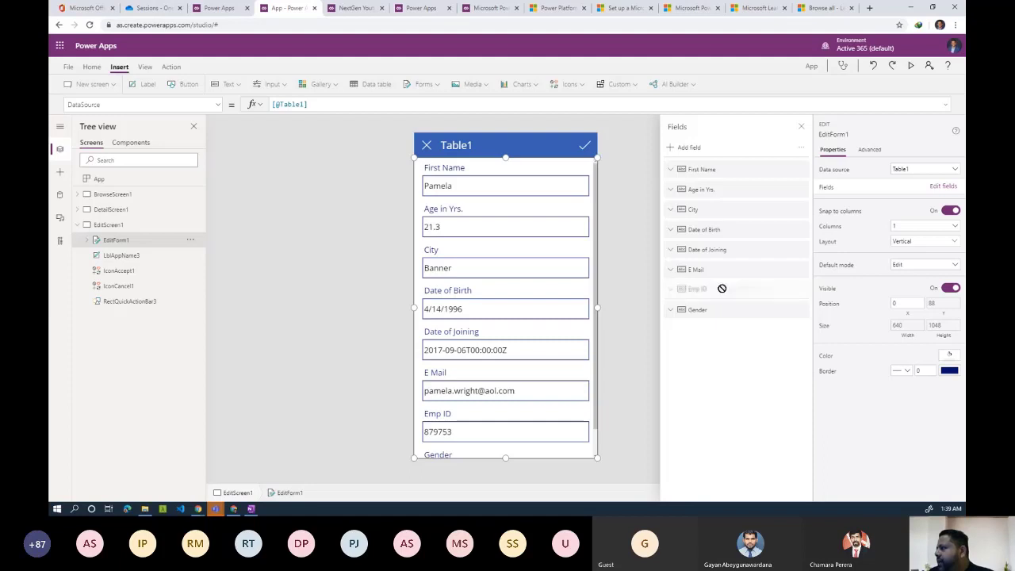
Remove Emp ID from the edit form and add the Last Name field directly below First Name
{"action": "left_click", "coordinate": [801, 290]}
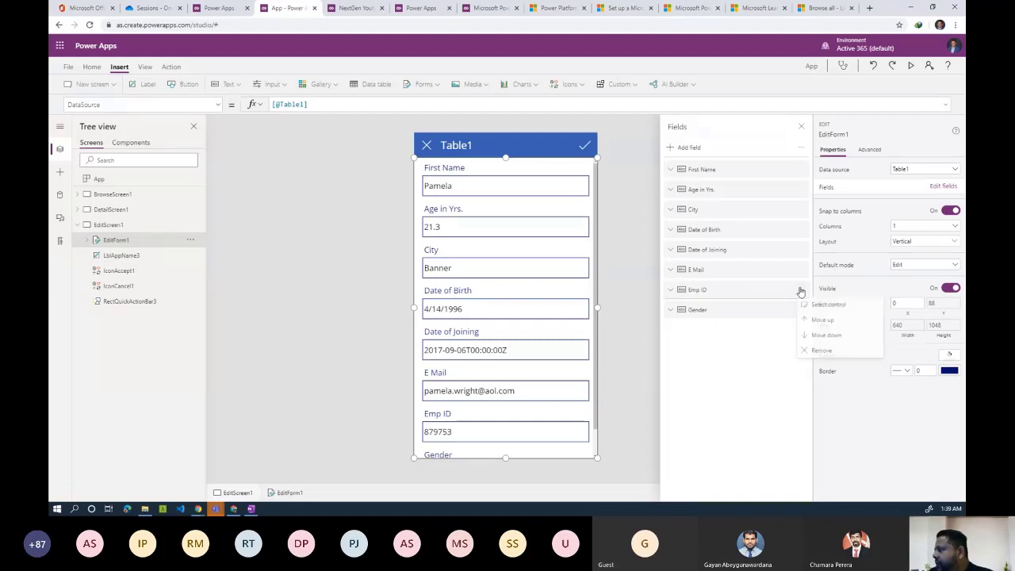
{"action": "left_click", "coordinate": [823, 351]}
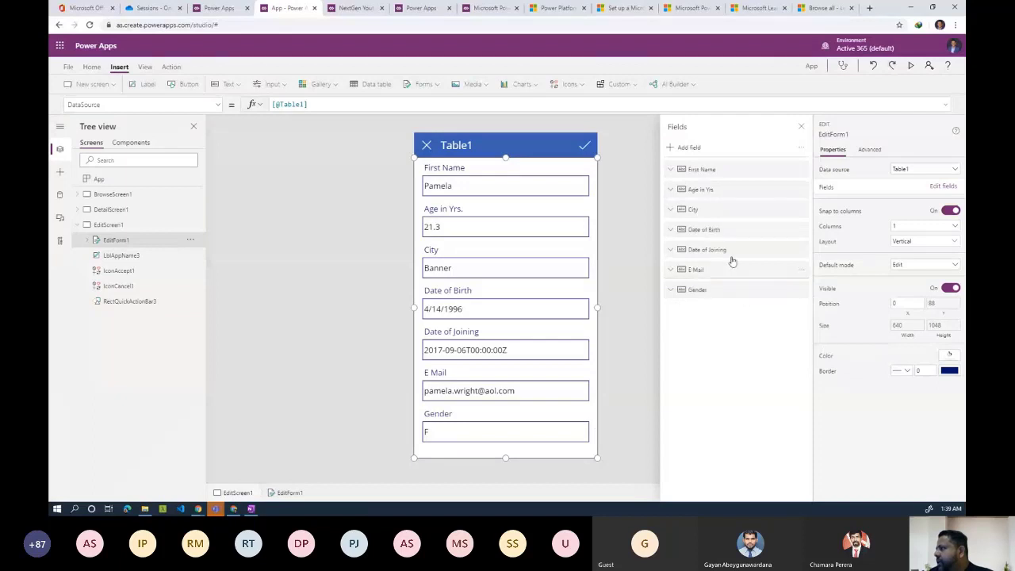
{"action": "left_click", "coordinate": [685, 148]}
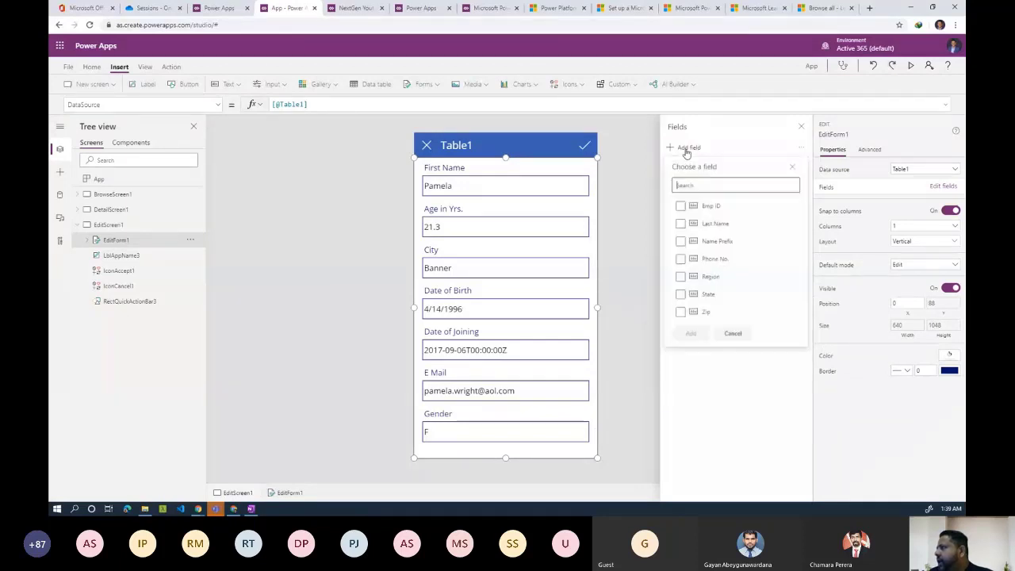
{"action": "left_click", "coordinate": [682, 224]}
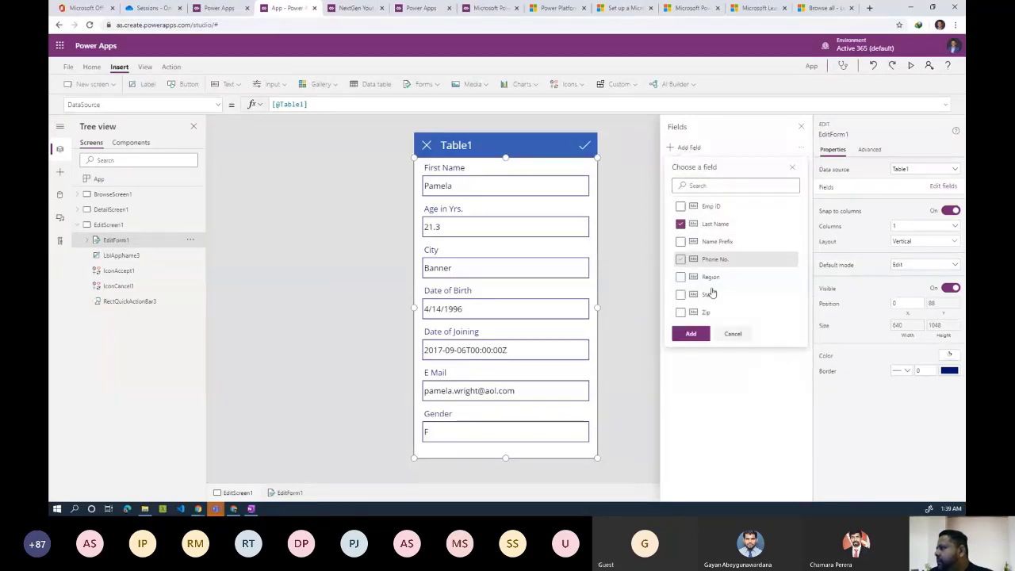
{"action": "left_click", "coordinate": [691, 334]}
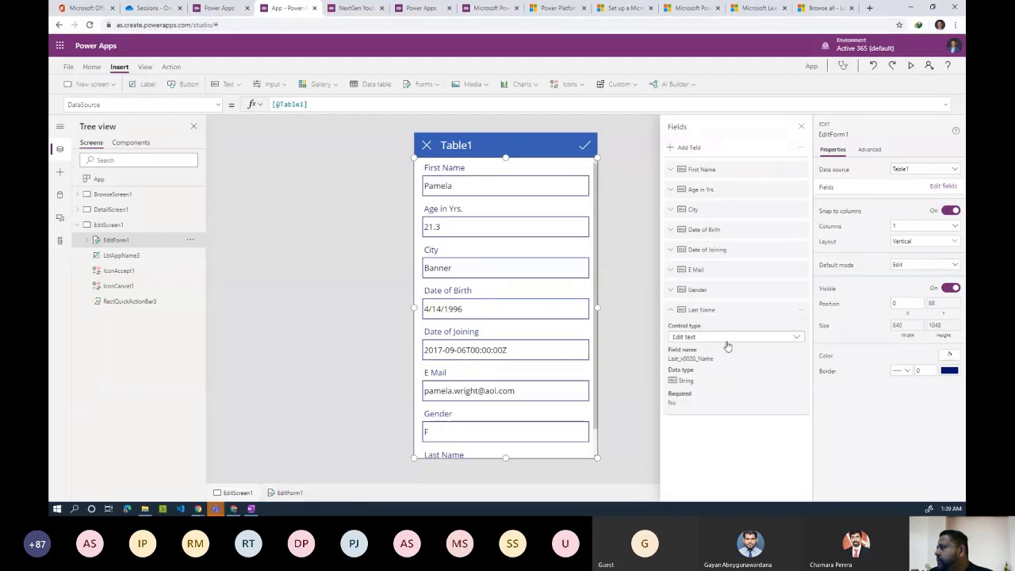
{"action": "left_click", "coordinate": [739, 314]}
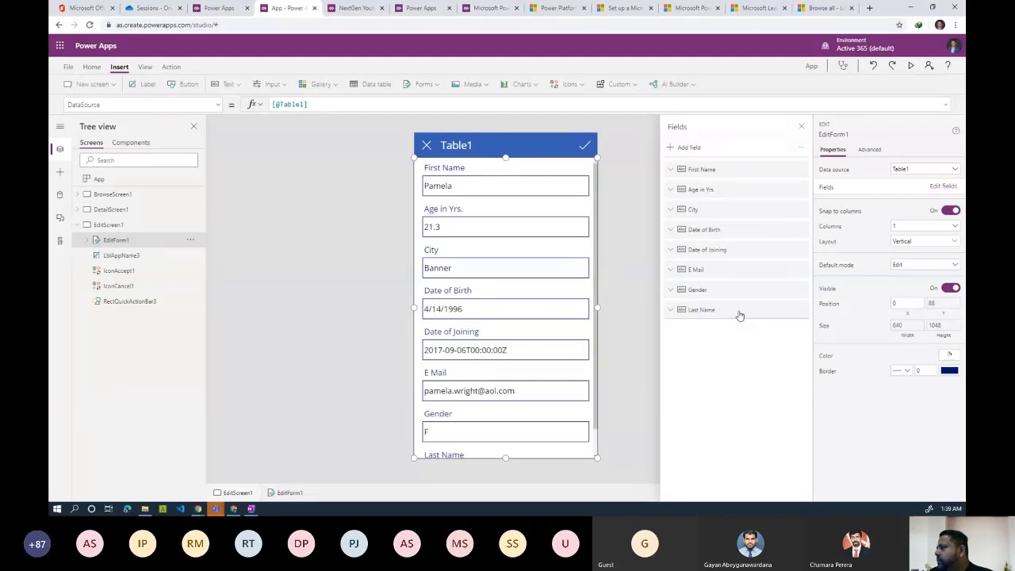
{"action": "left_click_drag", "start_coordinate": [736, 316], "coordinate": [726, 190]}
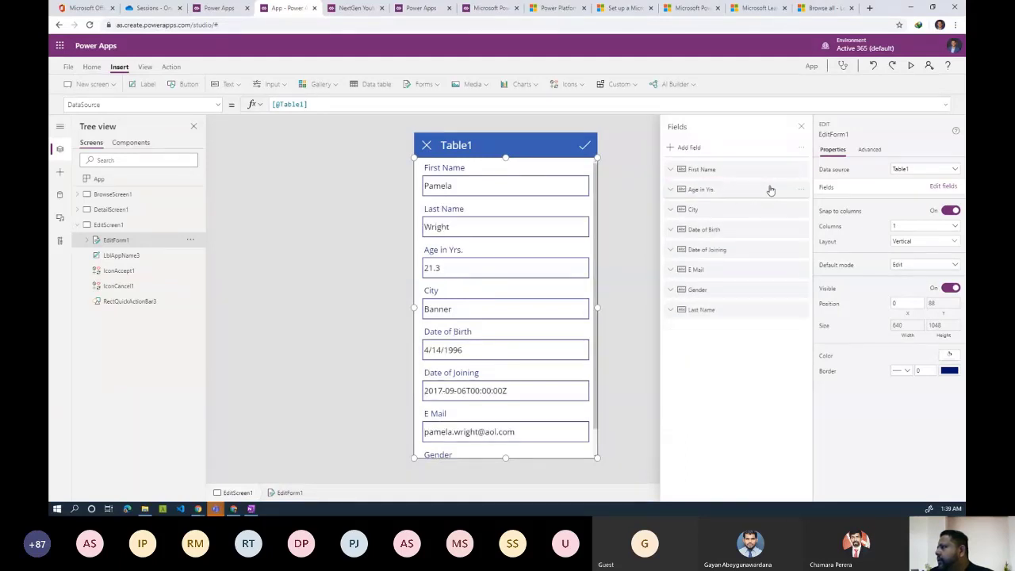
Remove the Age in Yrs. field from the edit form and move Date of Birth above City
{"action": "left_click", "coordinate": [801, 209]}
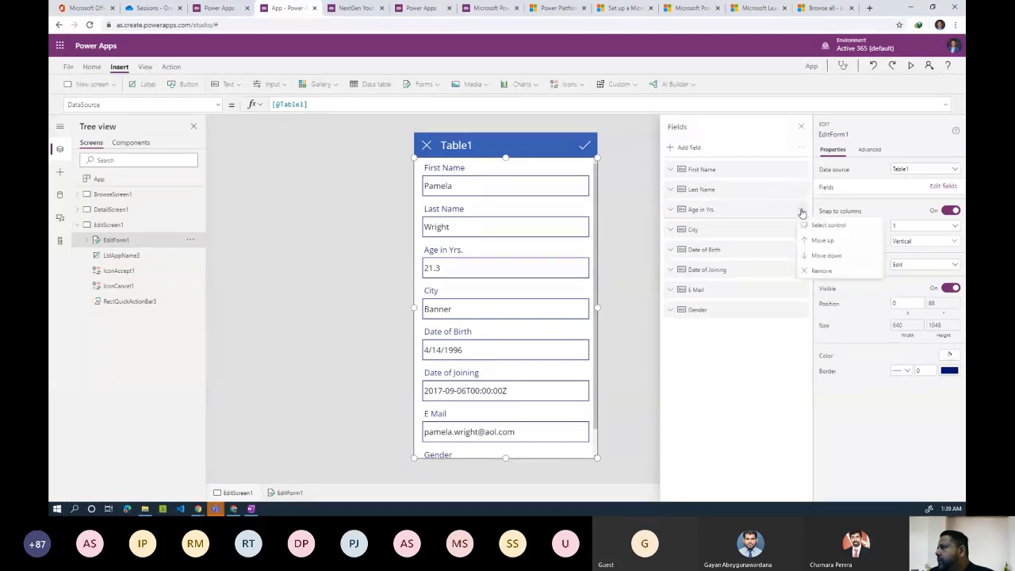
{"action": "left_click", "coordinate": [824, 271]}
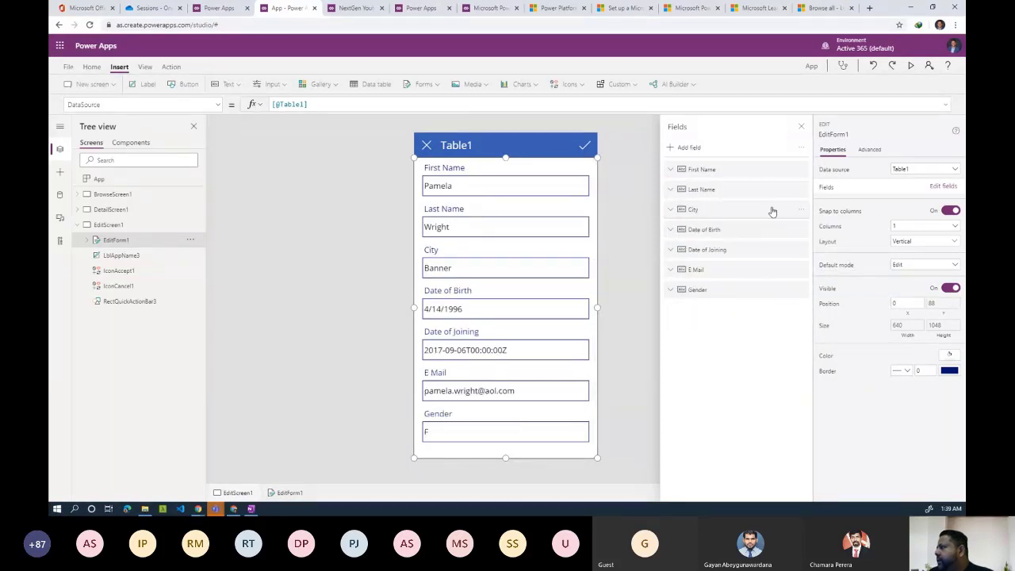
{"action": "left_click_drag", "start_coordinate": [734, 234], "coordinate": [736, 215]}
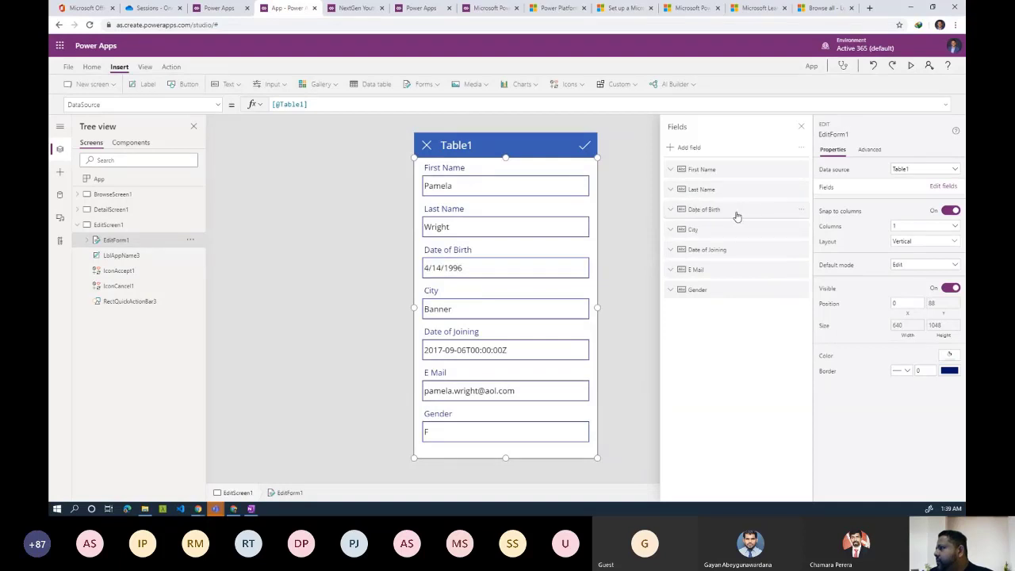
Examine the field details of Date of Birth and First Name in the edit form, including First Name's available control types
{"action": "left_click", "coordinate": [672, 211]}
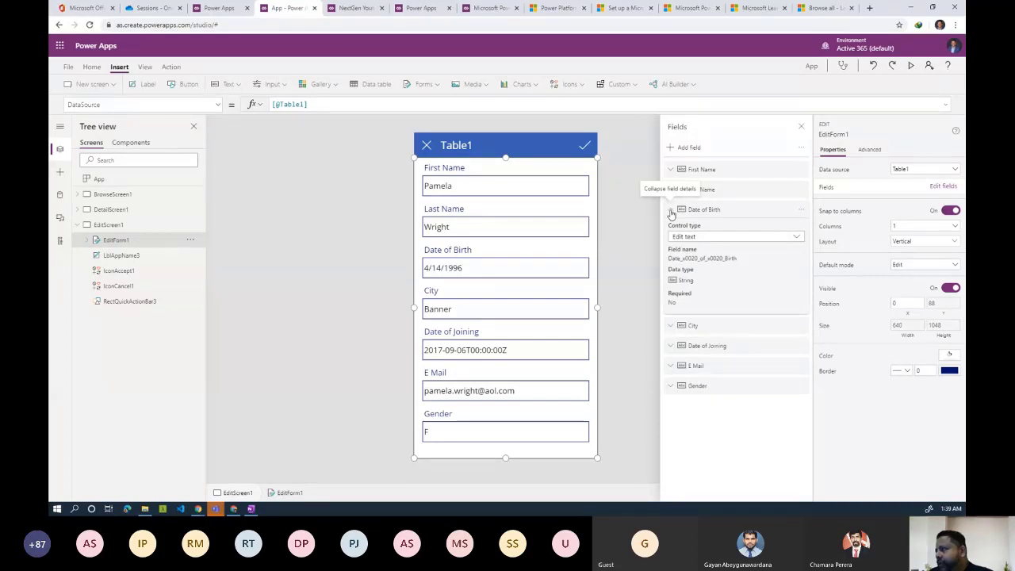
{"action": "left_click", "coordinate": [672, 212]}
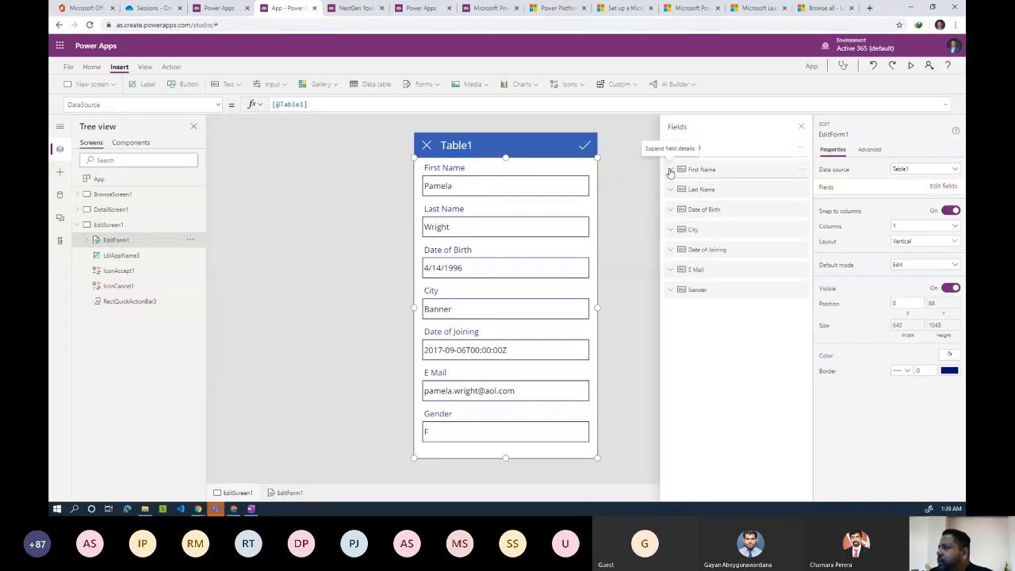
{"action": "left_click", "coordinate": [670, 171]}
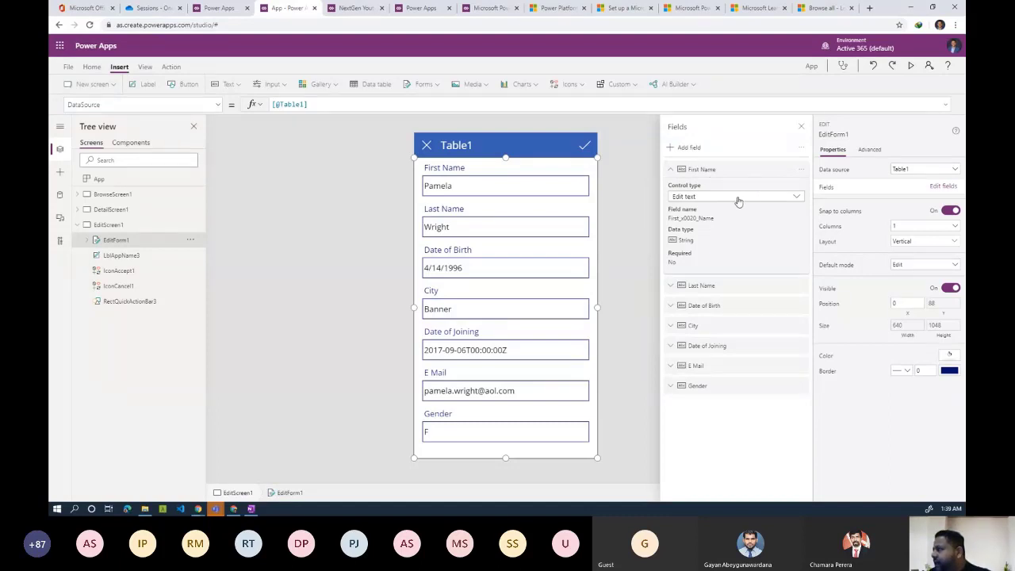
{"action": "left_click", "coordinate": [796, 198]}
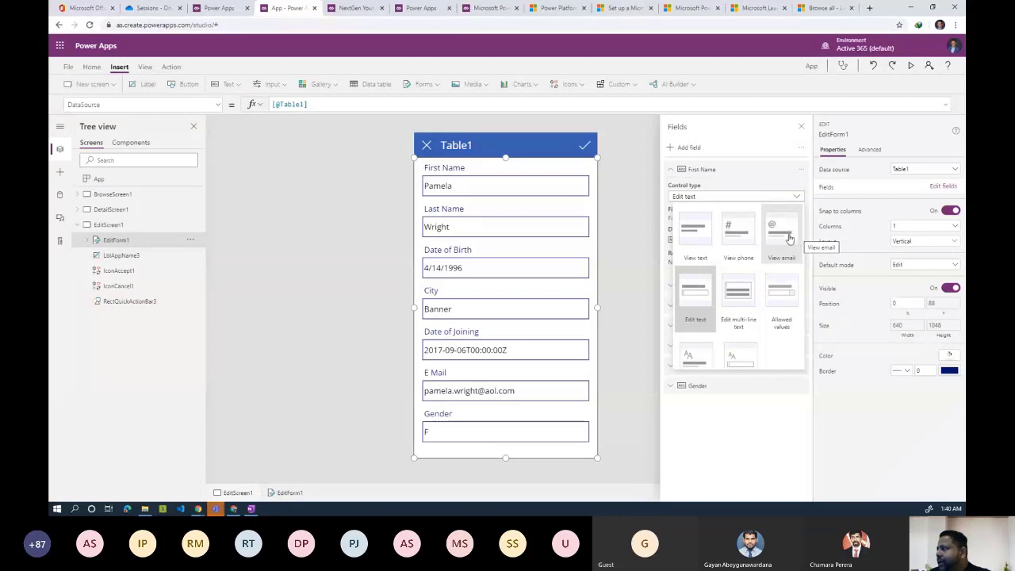
{"action": "scroll", "coordinate": [793, 238], "scroll_direction": "down", "scroll_amount": 2}
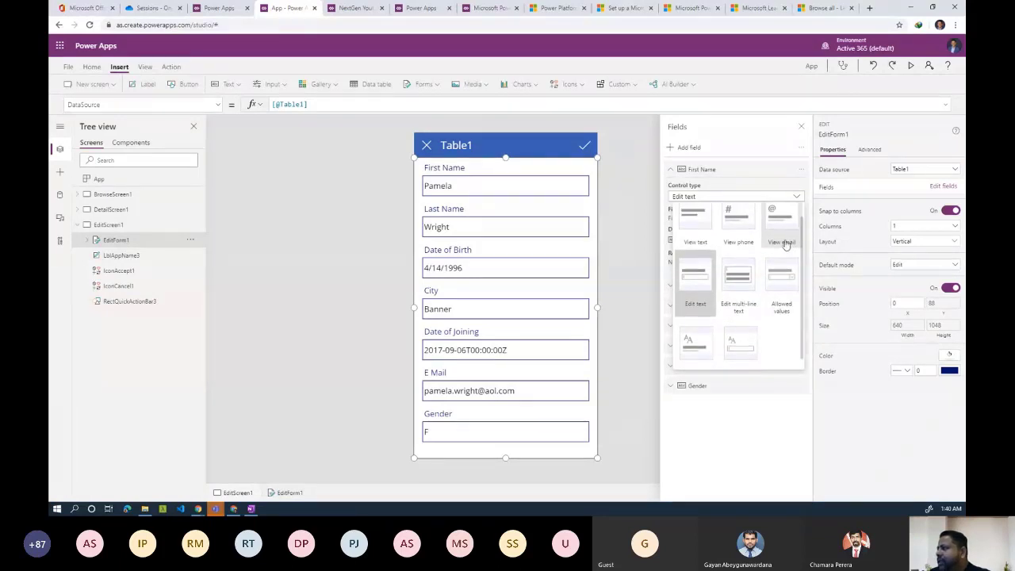
{"action": "left_click", "coordinate": [768, 435]}
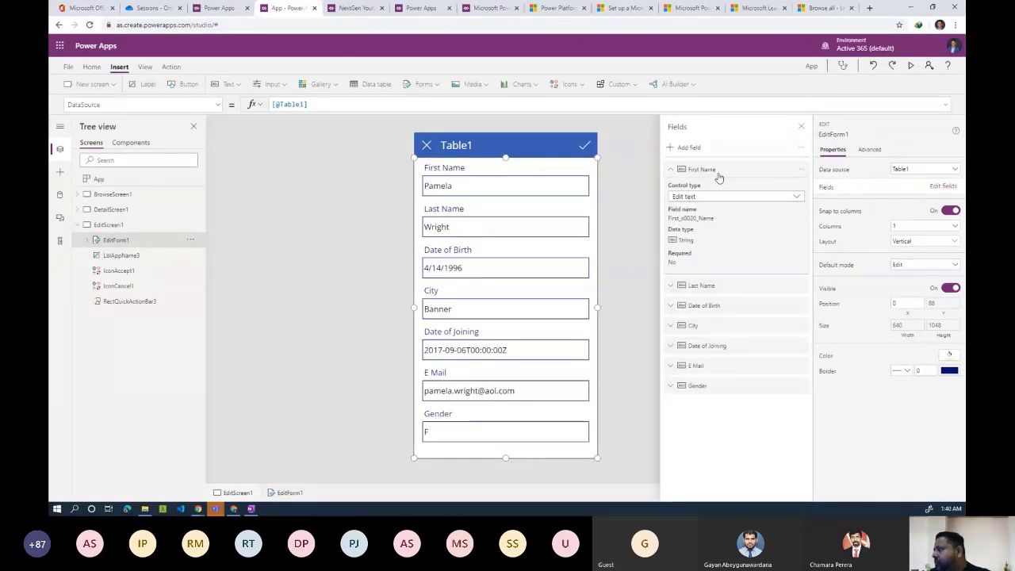
{"action": "left_click", "coordinate": [670, 170]}
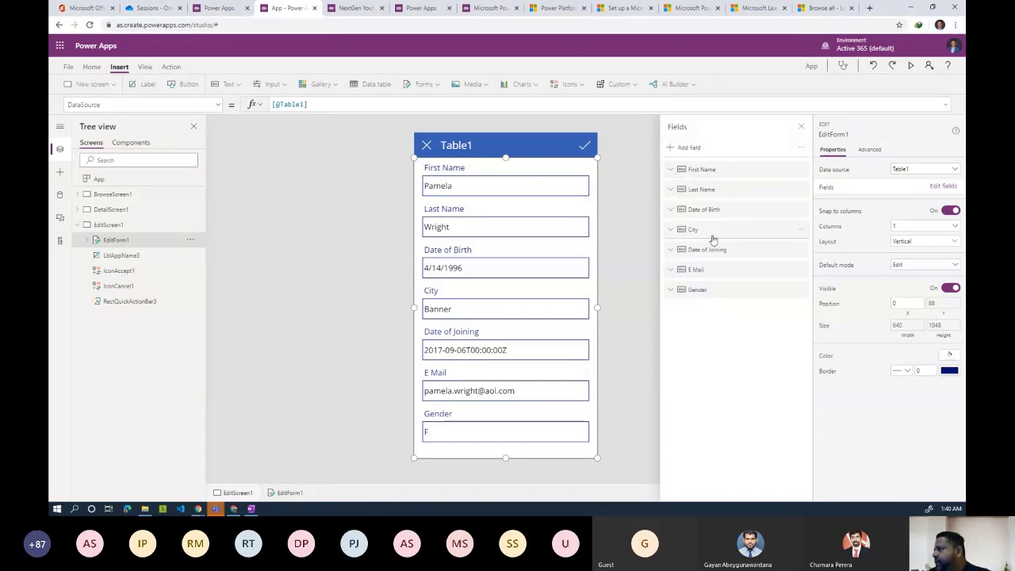
Remove the Date of Joining field from the edit form and set the form's layout to 2 columns
{"action": "left_click", "coordinate": [802, 250]}
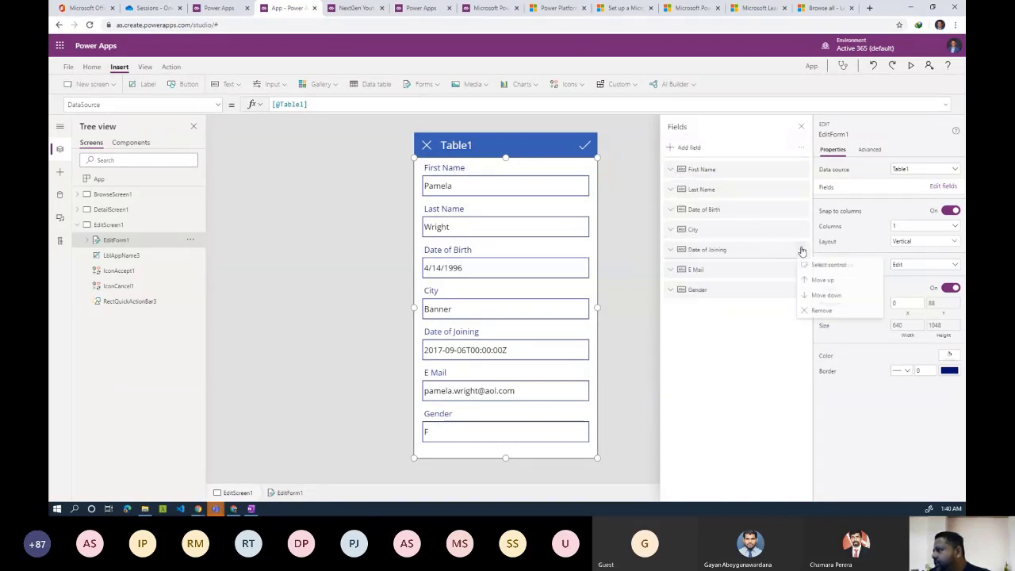
{"action": "left_click", "coordinate": [856, 311]}
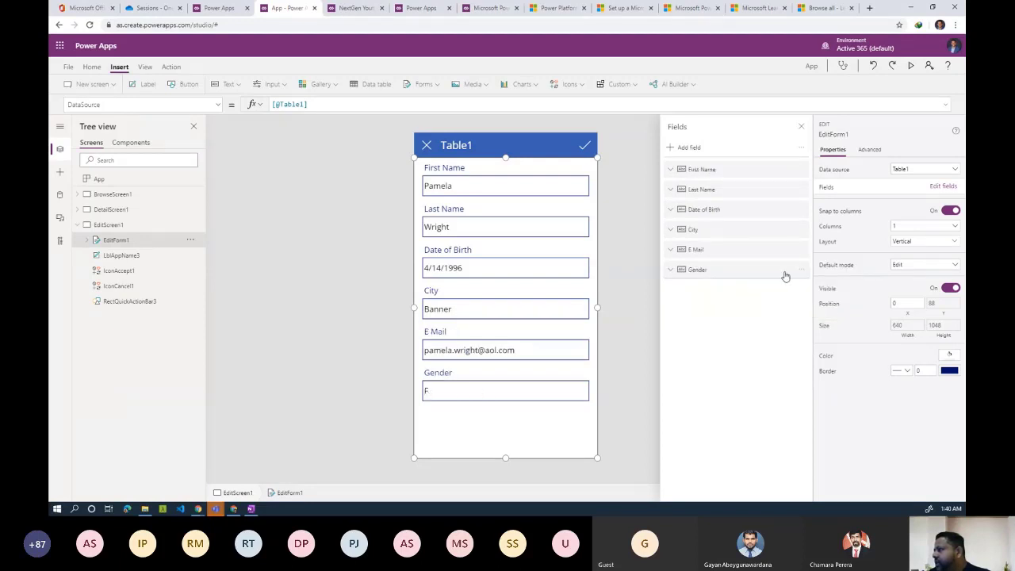
{"action": "left_click", "coordinate": [801, 130]}
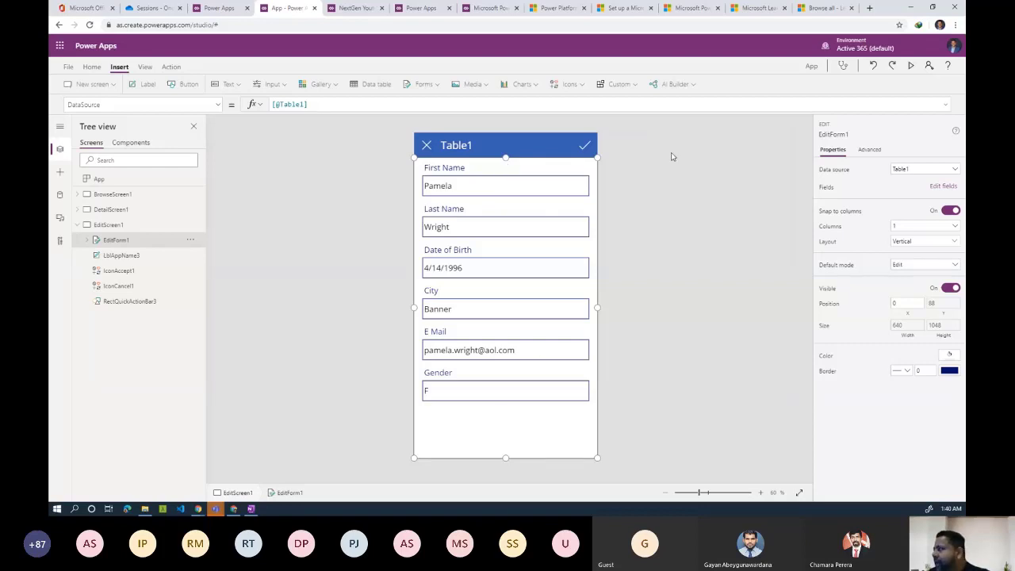
{"action": "left_click", "coordinate": [955, 230]}
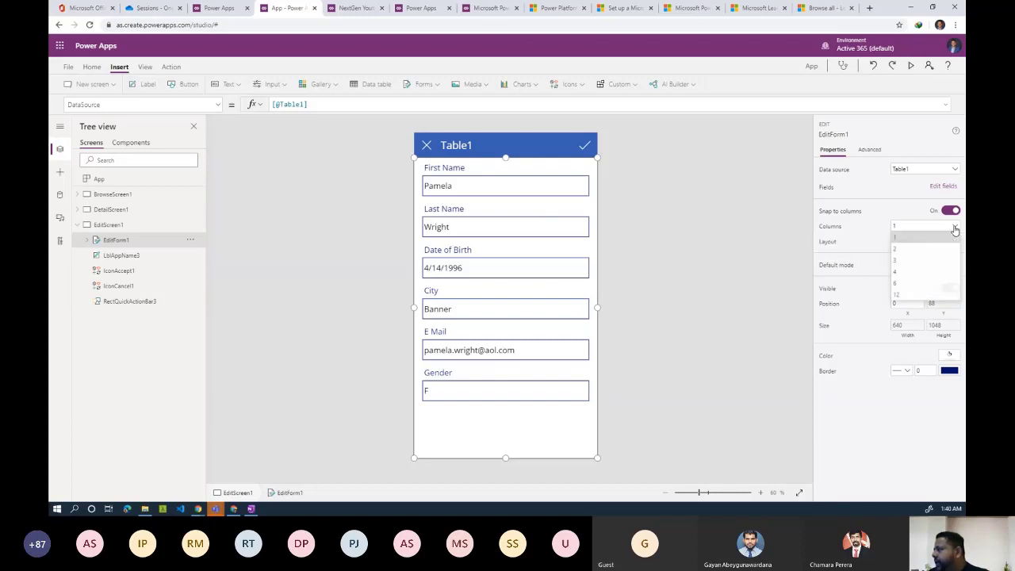
{"action": "left_click", "coordinate": [920, 251]}
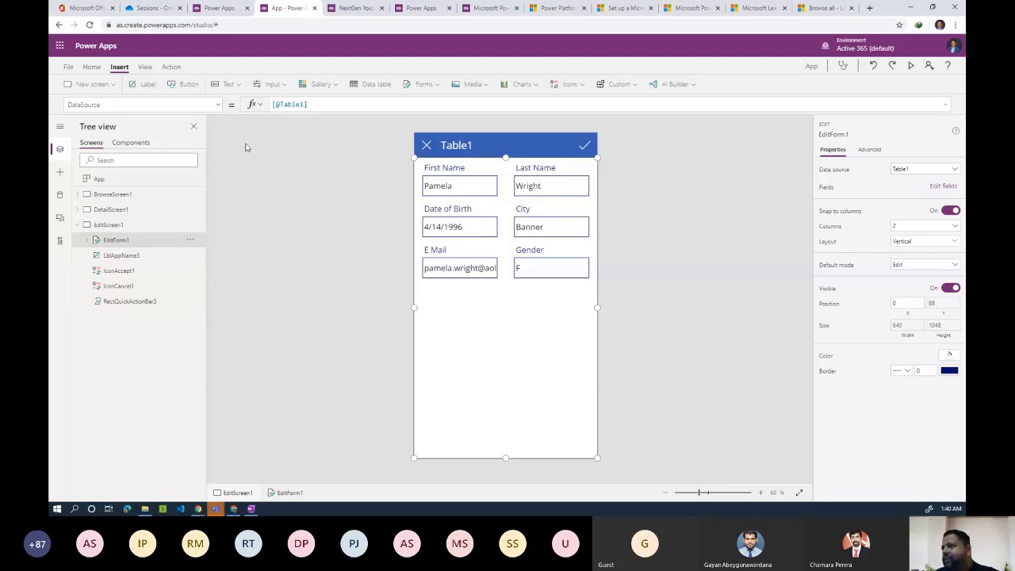
Replace the edit screen header's text formula with Edit Employee enclosed in single quotes
{"action": "left_click", "coordinate": [460, 146]}
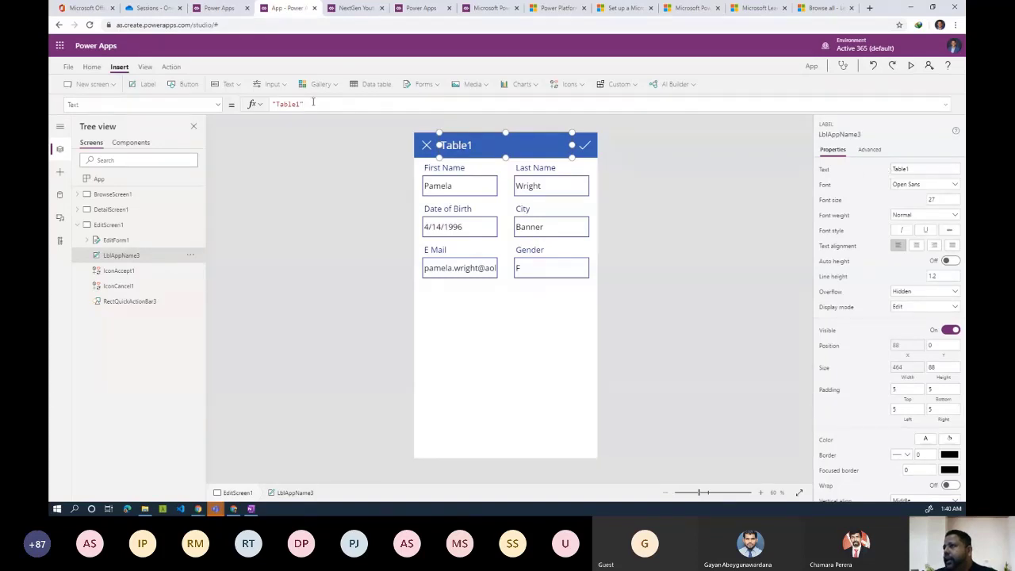
{"action": "left_click_drag", "start_coordinate": [314, 102], "coordinate": [256, 102]}
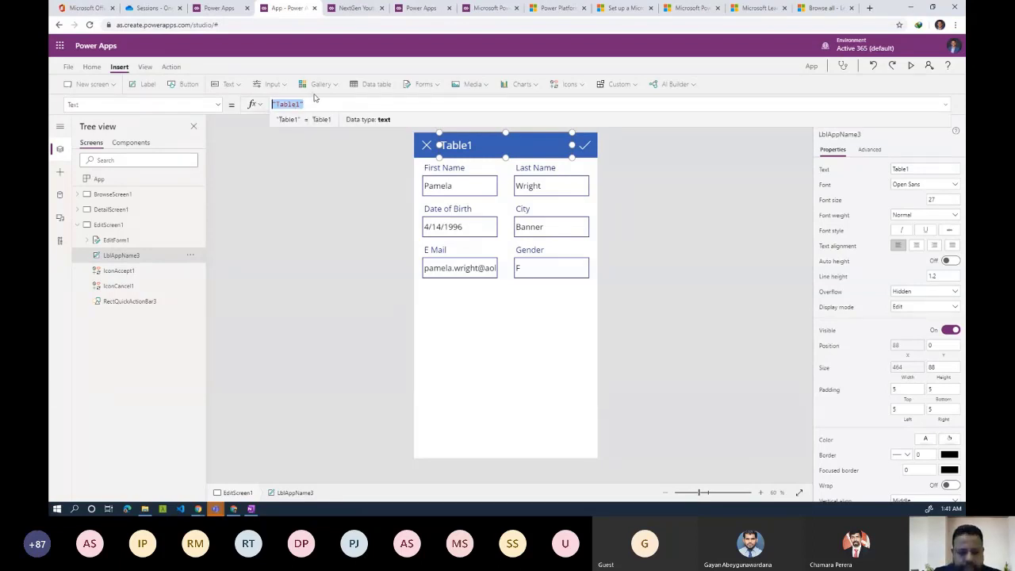
{"action": "type", "text": "\"Edit "}
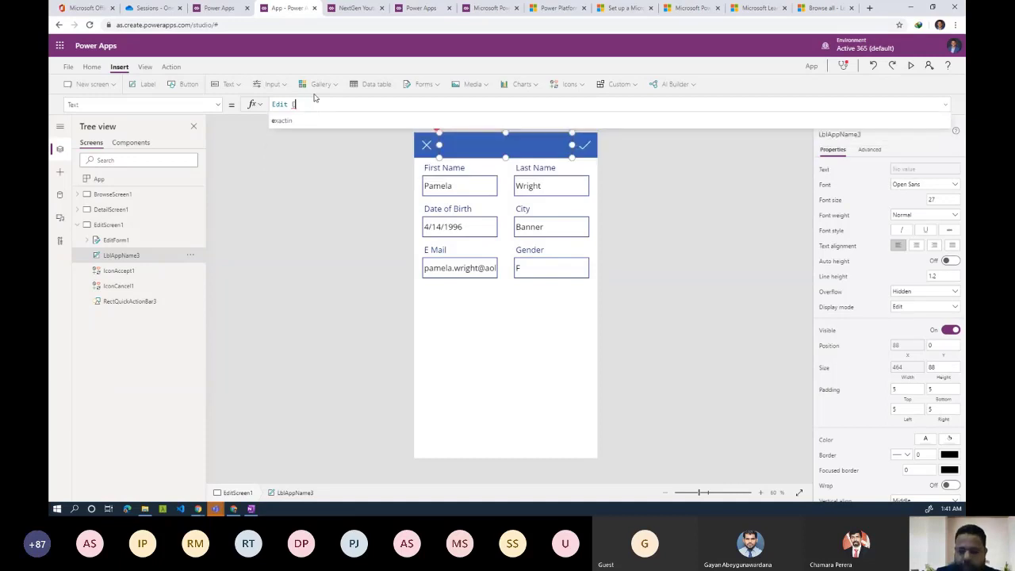
{"action": "type", "text": "Employee"}
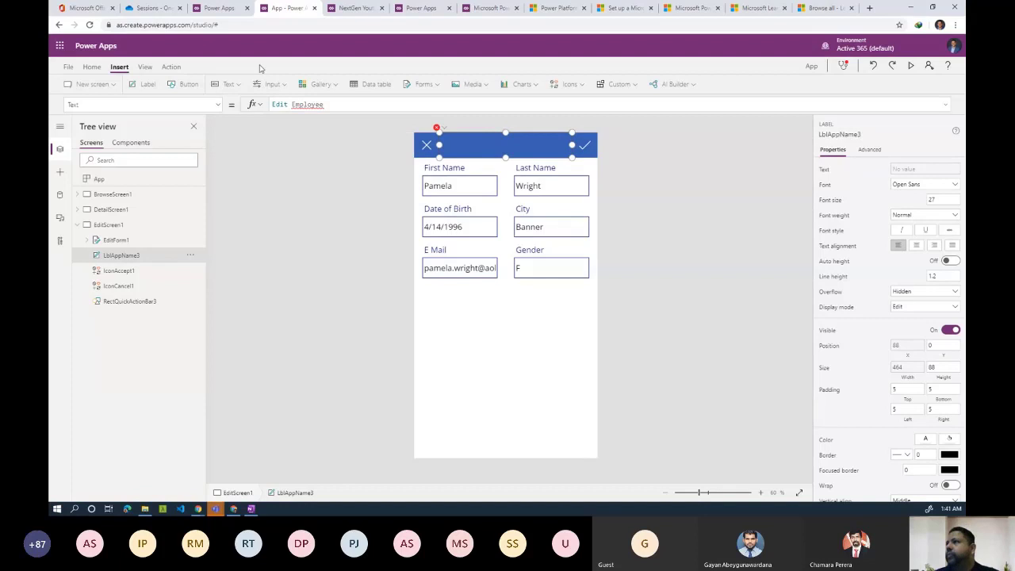
{"action": "left_click", "coordinate": [302, 135]}
{"action": "left_click", "coordinate": [452, 143]}
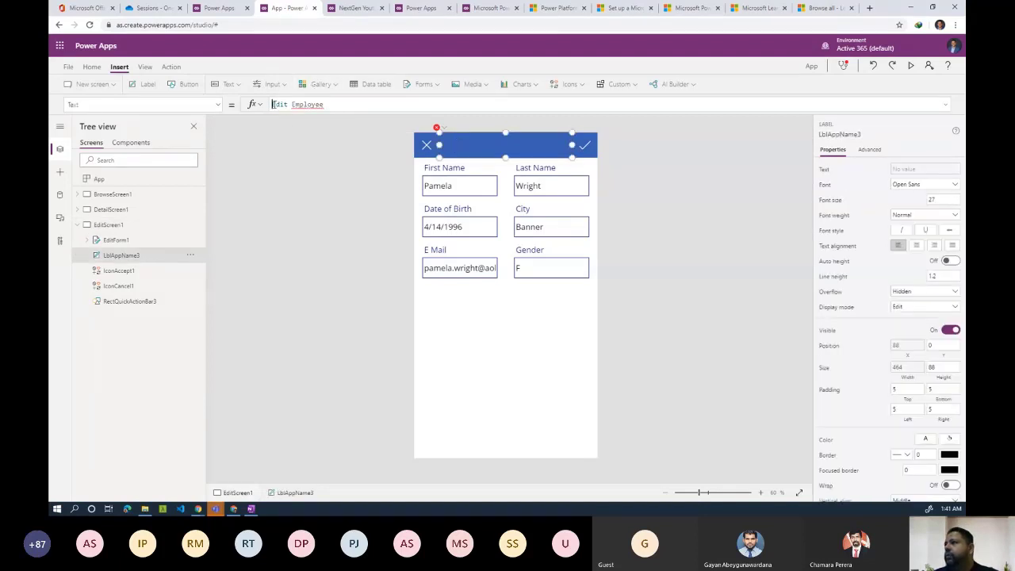
{"action": "left_click_drag", "start_coordinate": [272, 104], "coordinate": [291, 104]}
{"action": "left_click", "coordinate": [290, 104]}
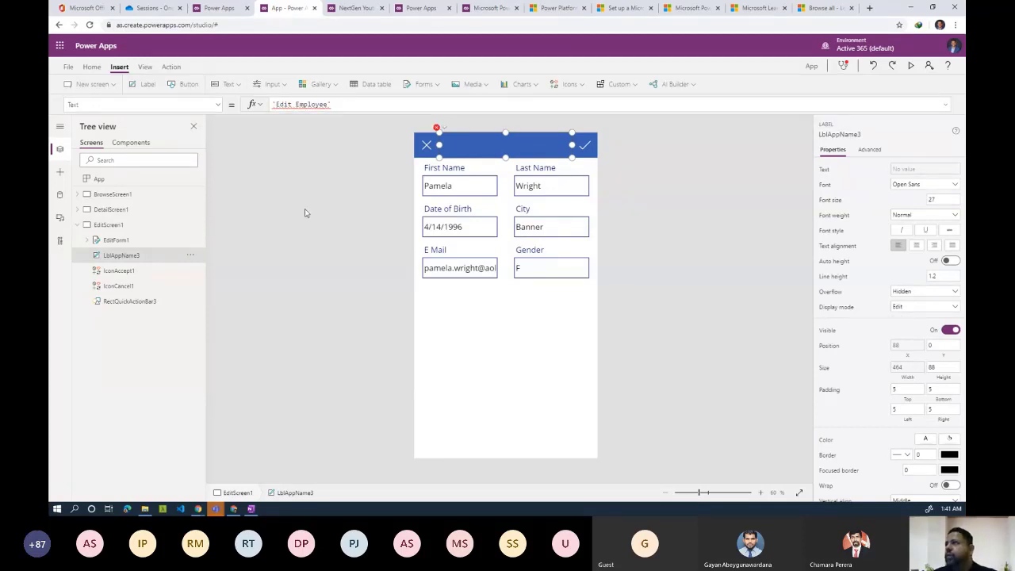
{"action": "left_click", "coordinate": [306, 211]}
{"action": "left_click", "coordinate": [513, 152]}
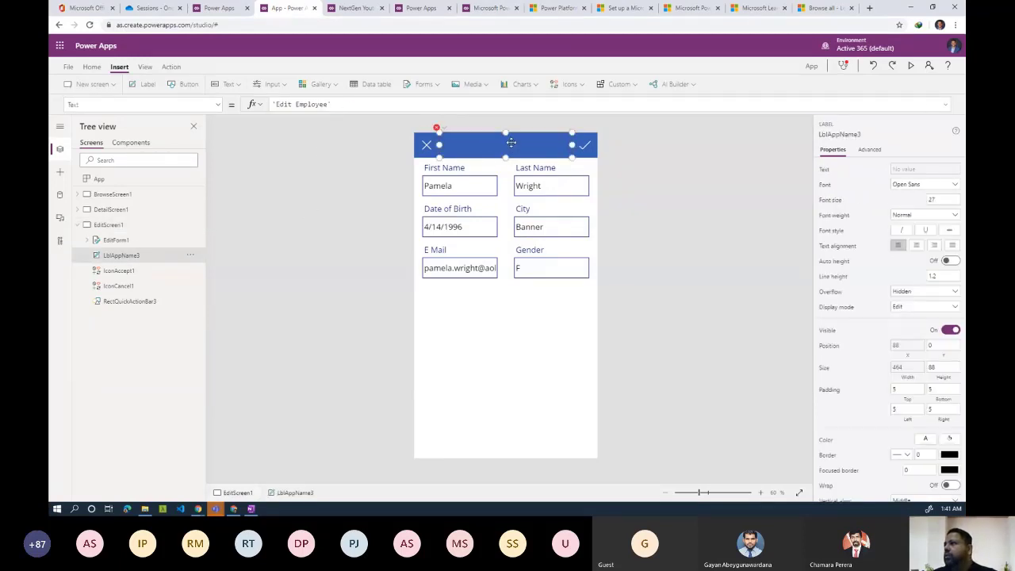
Correct the header's text formula by enclosing Edit Employee in double quotes instead of single quotes
{"action": "left_click", "coordinate": [296, 104]}
{"action": "key", "text": "Home"}
{"action": "key", "text": "Delete"}
{"action": "type", "text": "\""}
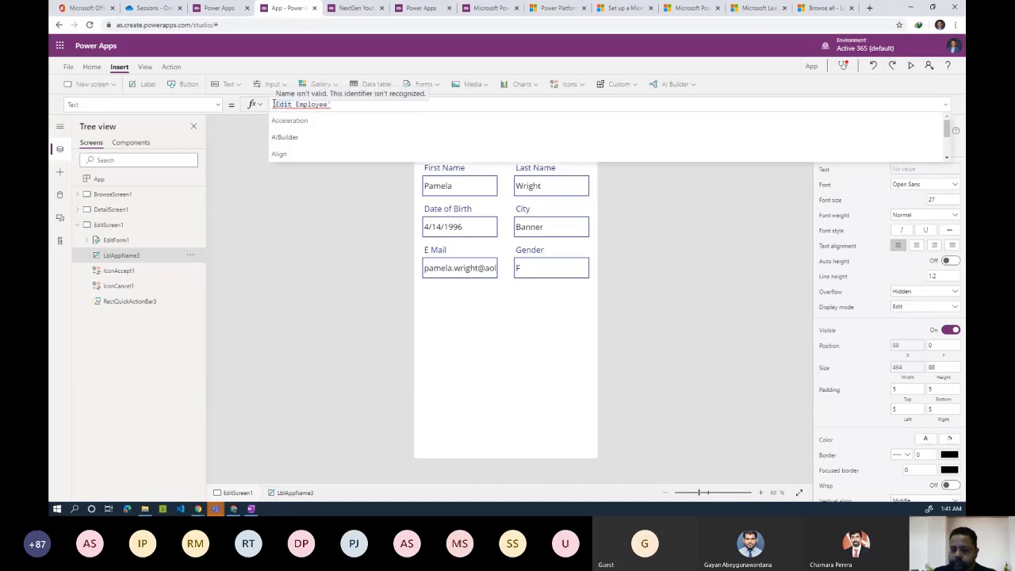
{"action": "key", "text": "End"}
{"action": "key", "text": "BackSpace"}
{"action": "type", "text": "\""}
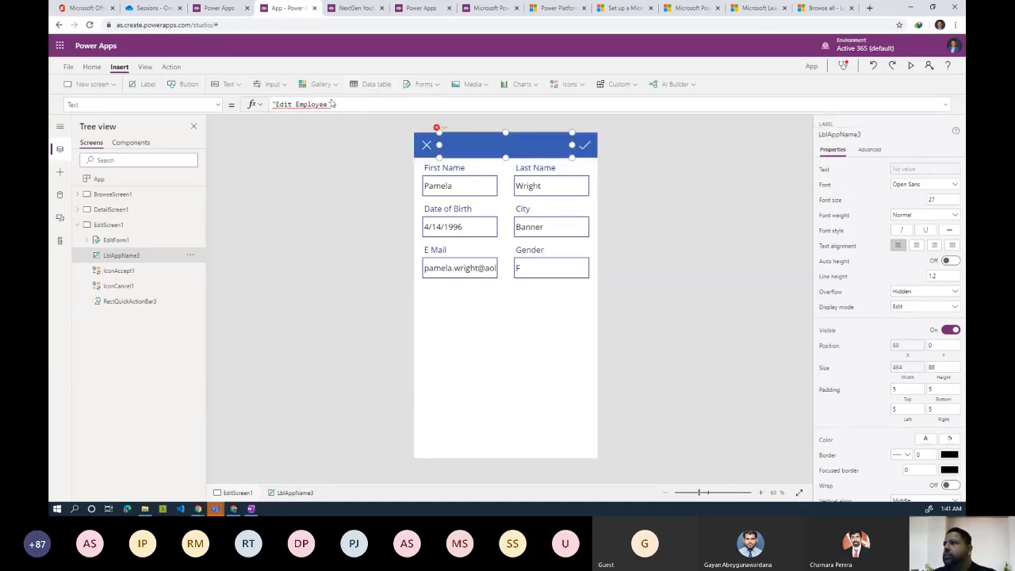
{"action": "left_click", "coordinate": [334, 104]}
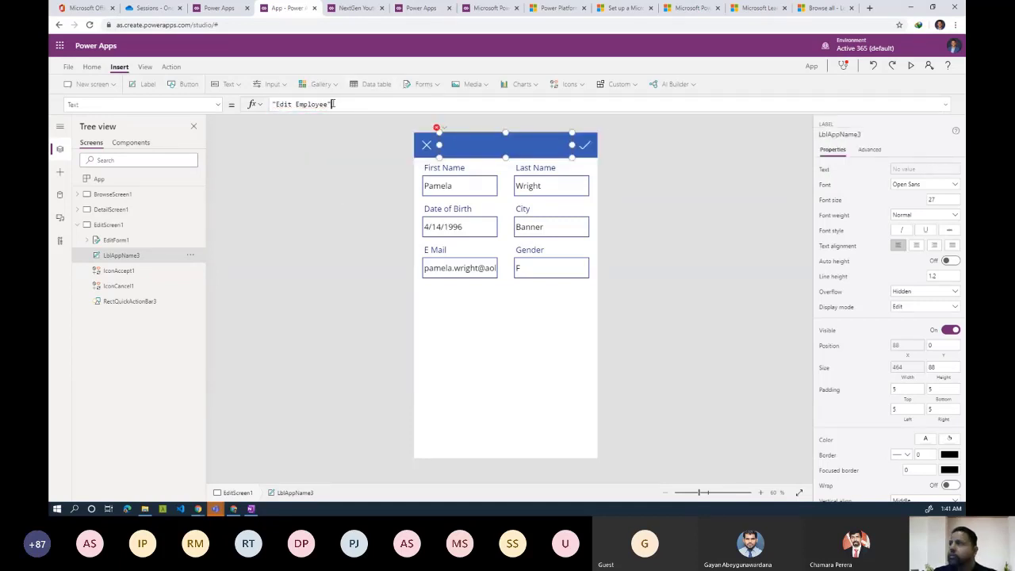
{"action": "left_click", "coordinate": [336, 157]}
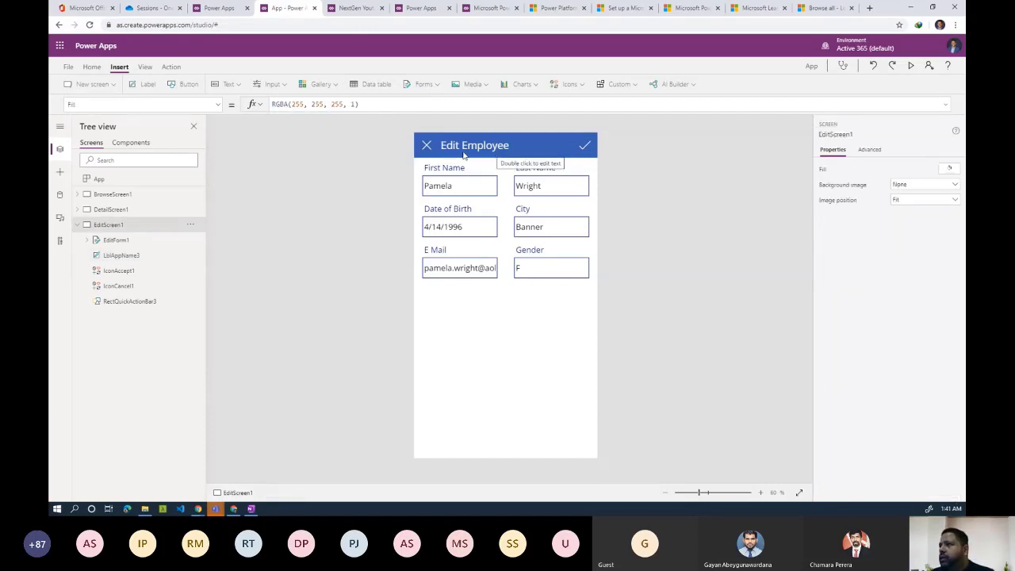
Set the header text on DetailScreen1 to "Employee information"
{"action": "left_click", "coordinate": [112, 210]}
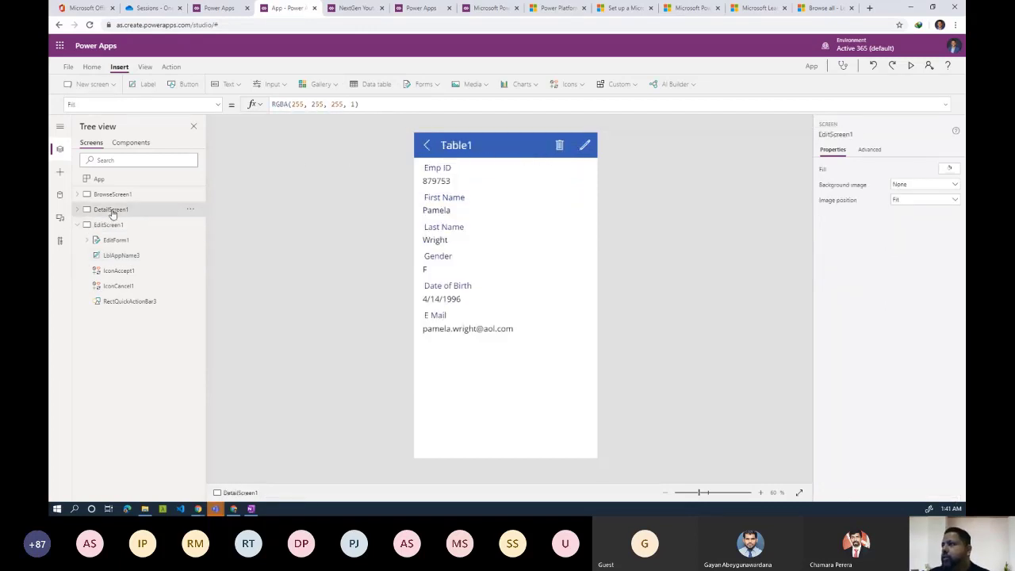
{"action": "left_click", "coordinate": [459, 149]}
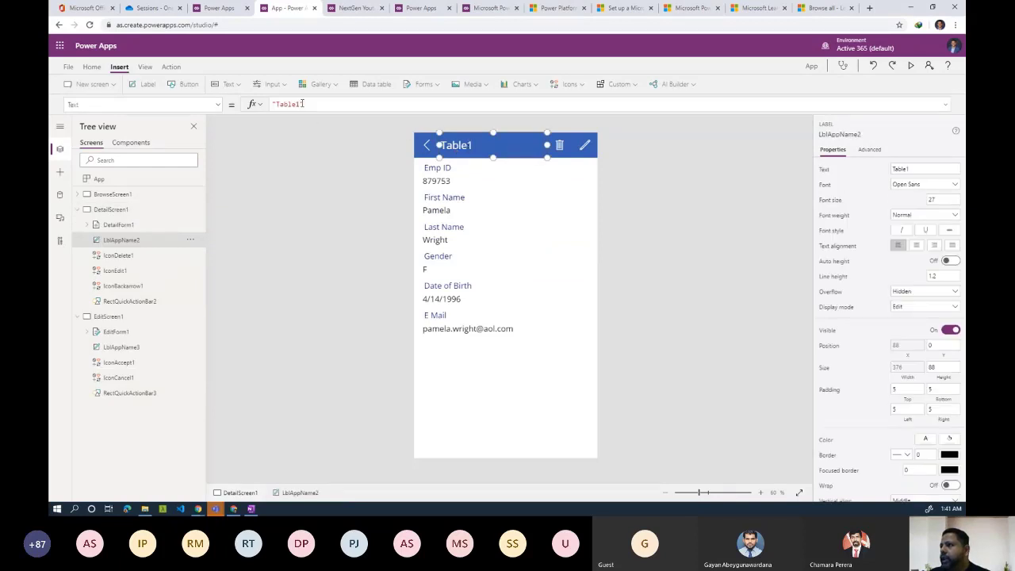
{"action": "left_click_drag", "start_coordinate": [302, 103], "coordinate": [276, 104]}
{"action": "type", "text": "Employe"}
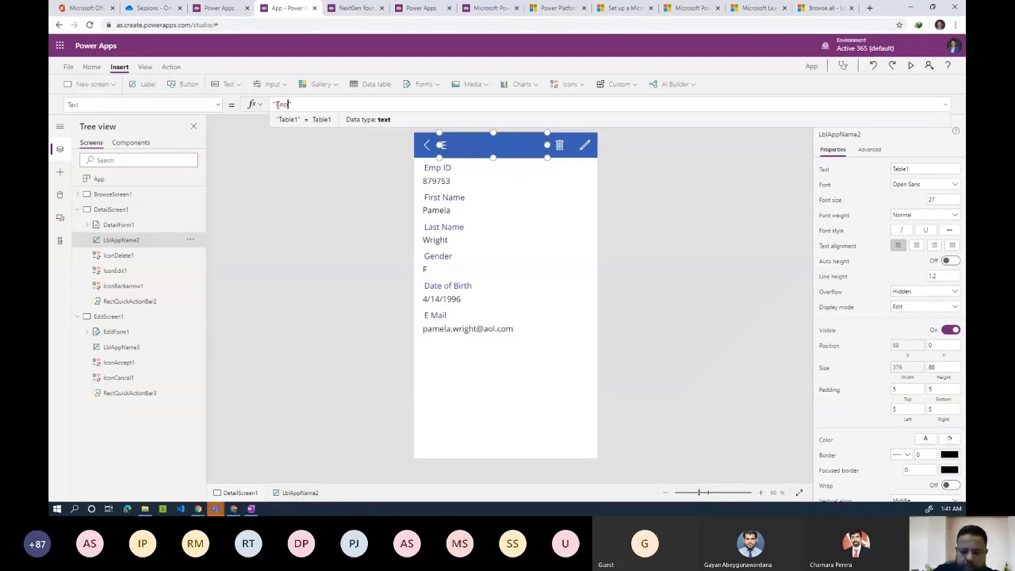
{"action": "type", "text": "e "}
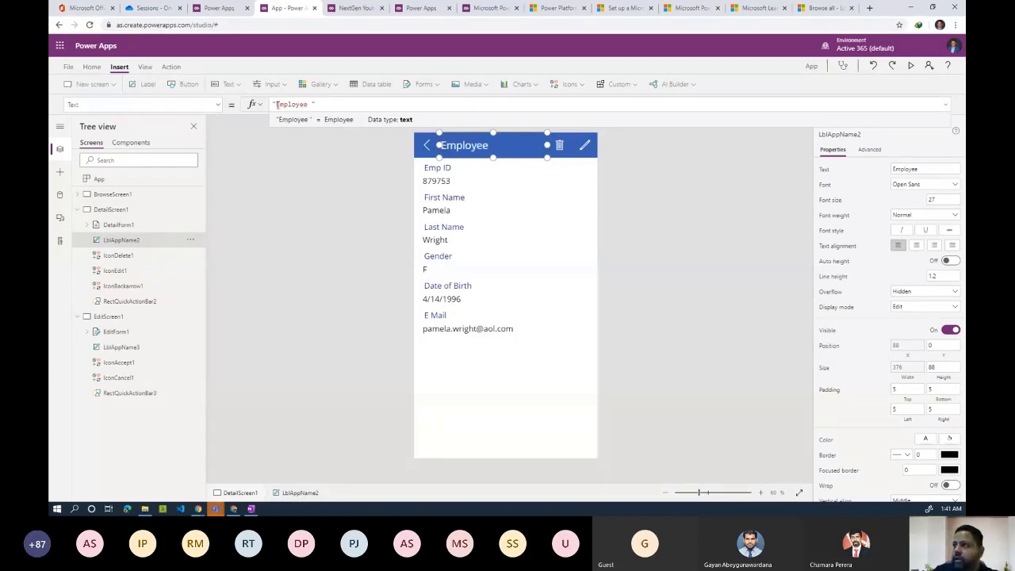
{"action": "type", "text": "informat"}
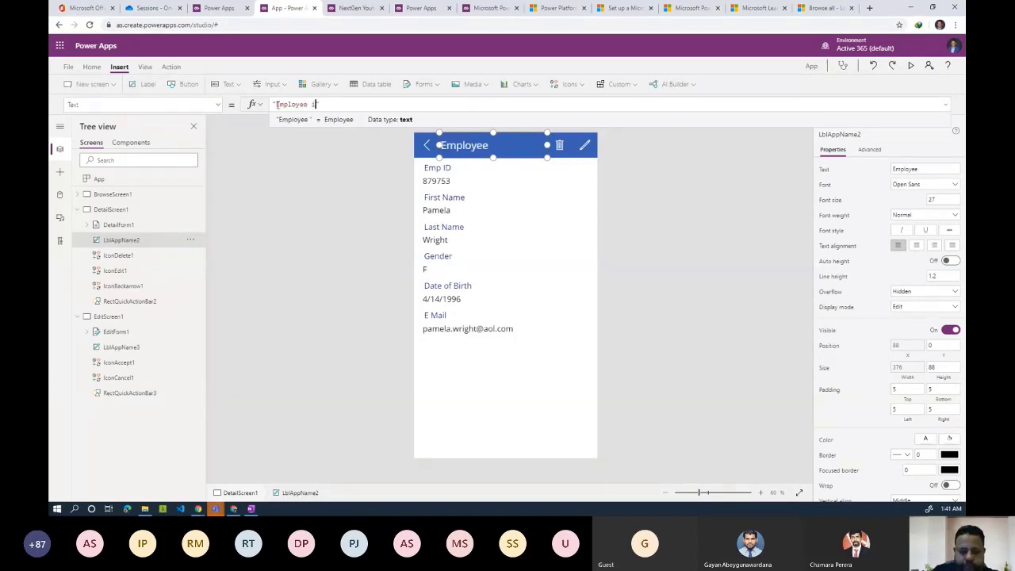
{"action": "type", "text": "ion"}
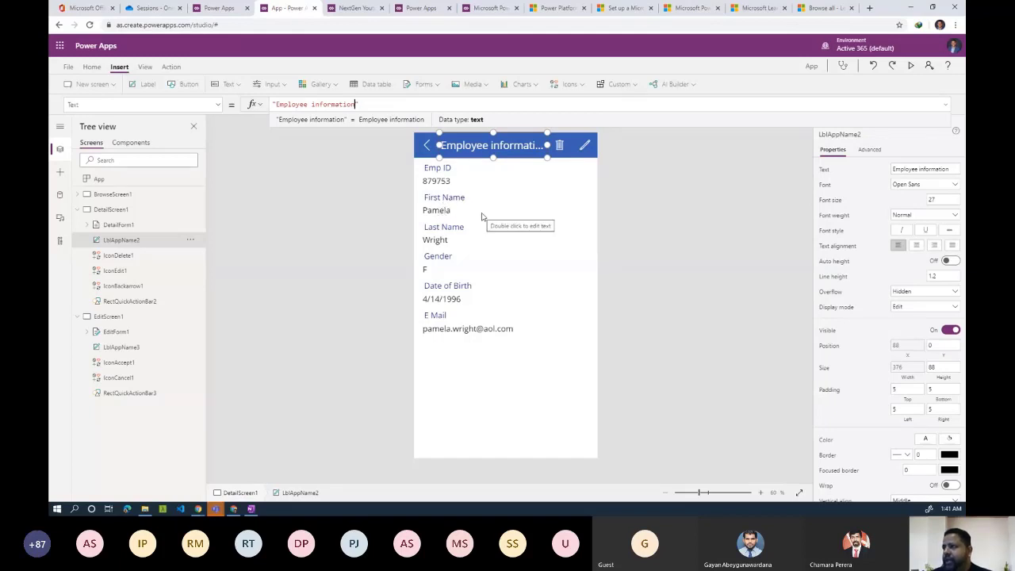
{"action": "left_click", "coordinate": [686, 173]}
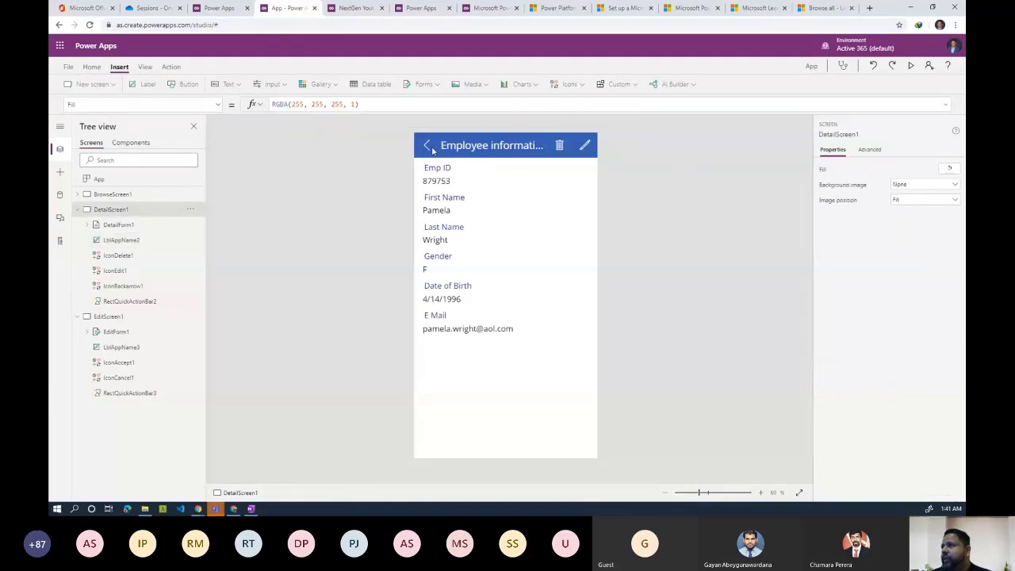
Shorten the detail screen's header by replacing the word information so it reads "Employee details"
{"action": "left_click", "coordinate": [505, 152]}
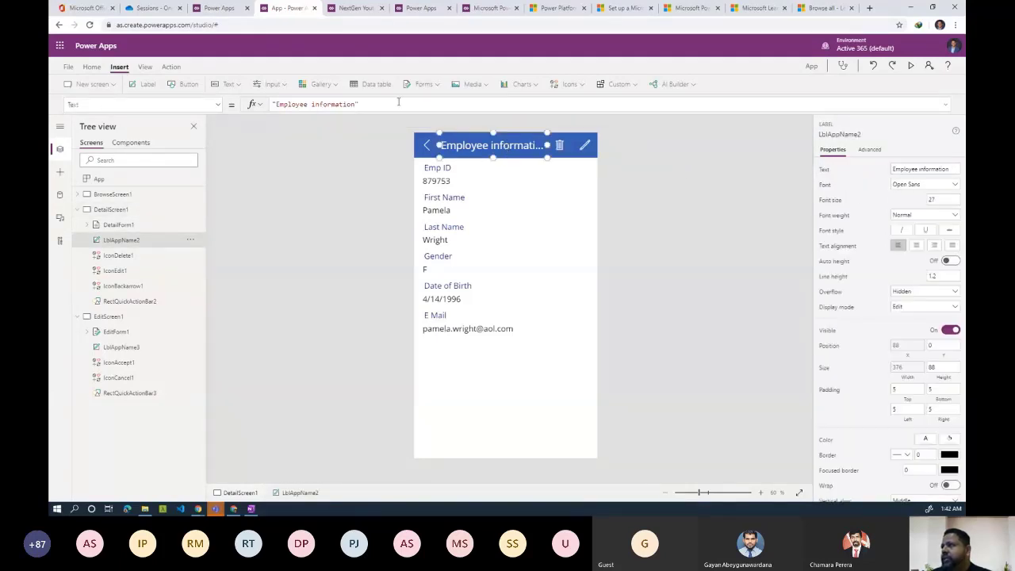
{"action": "double_click", "coordinate": [332, 103]}
{"action": "type", "text": "d"}
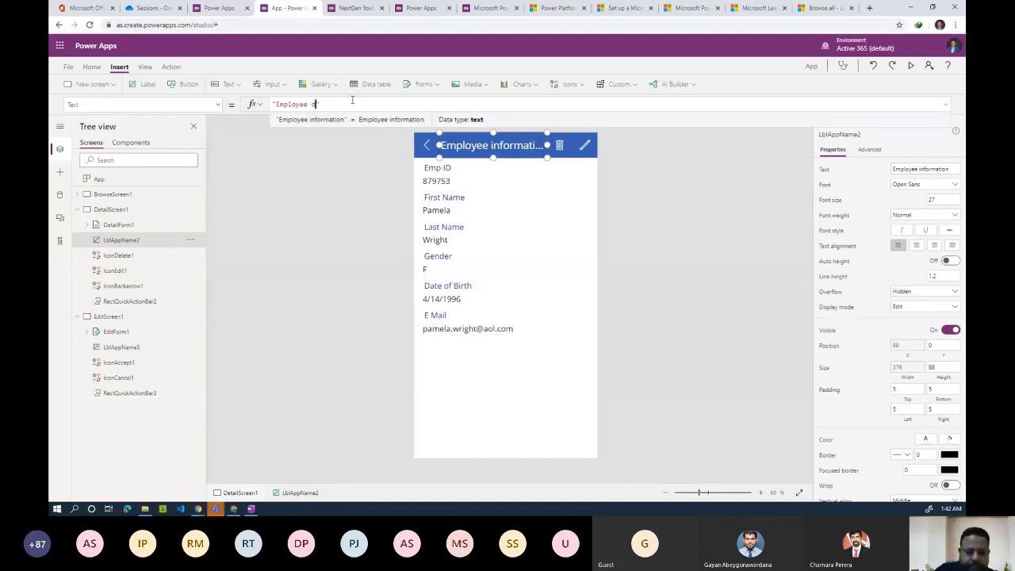
{"action": "type", "text": "etails"}
{"action": "left_click", "coordinate": [286, 213]}
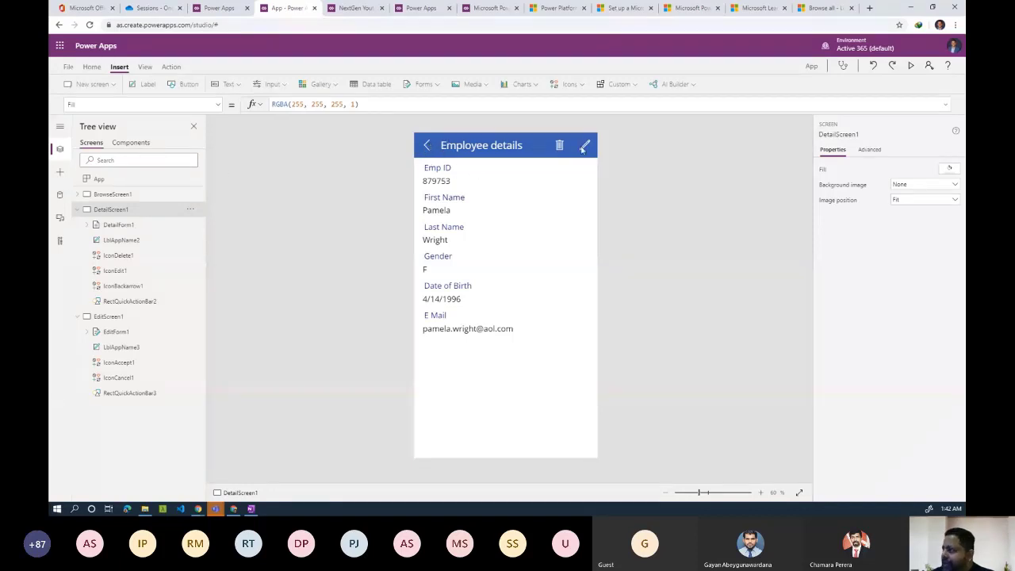
Go back to BrowseScreen1 and set its header text to "Employees"
{"action": "left_click", "coordinate": [427, 147], "text": "alt"}
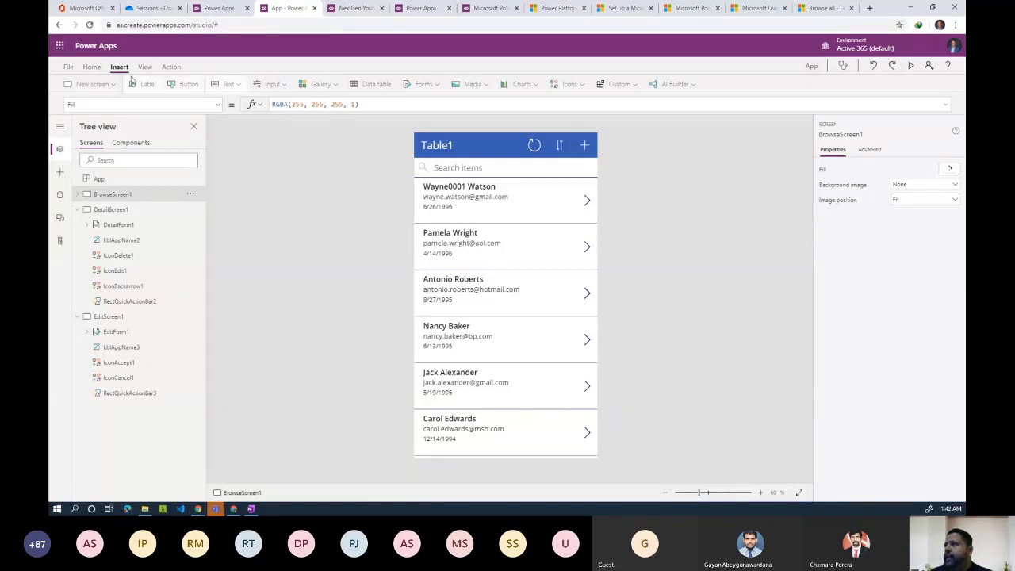
{"action": "left_click", "coordinate": [911, 67]}
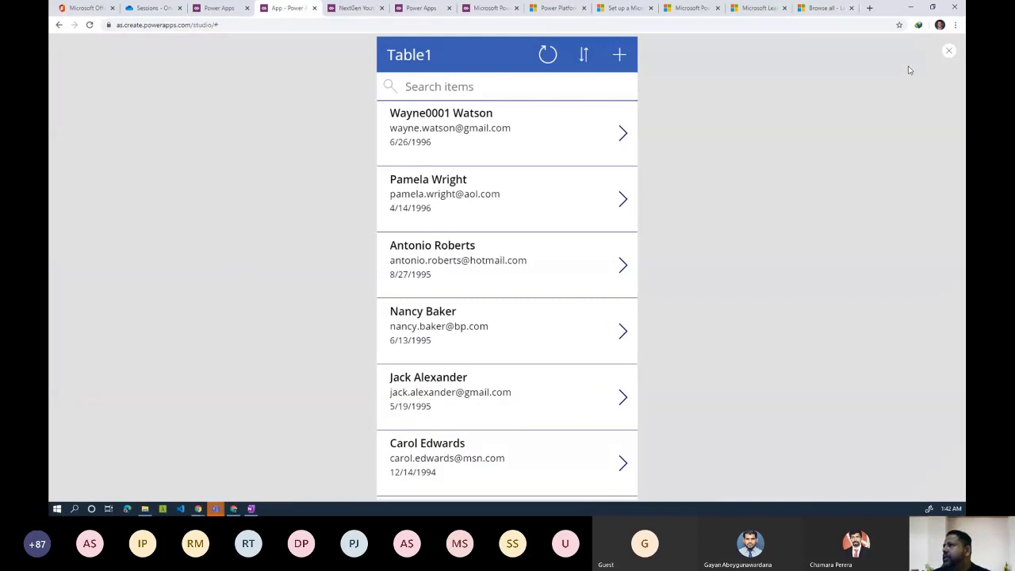
{"action": "left_click", "coordinate": [949, 51]}
{"action": "left_click", "coordinate": [441, 146]}
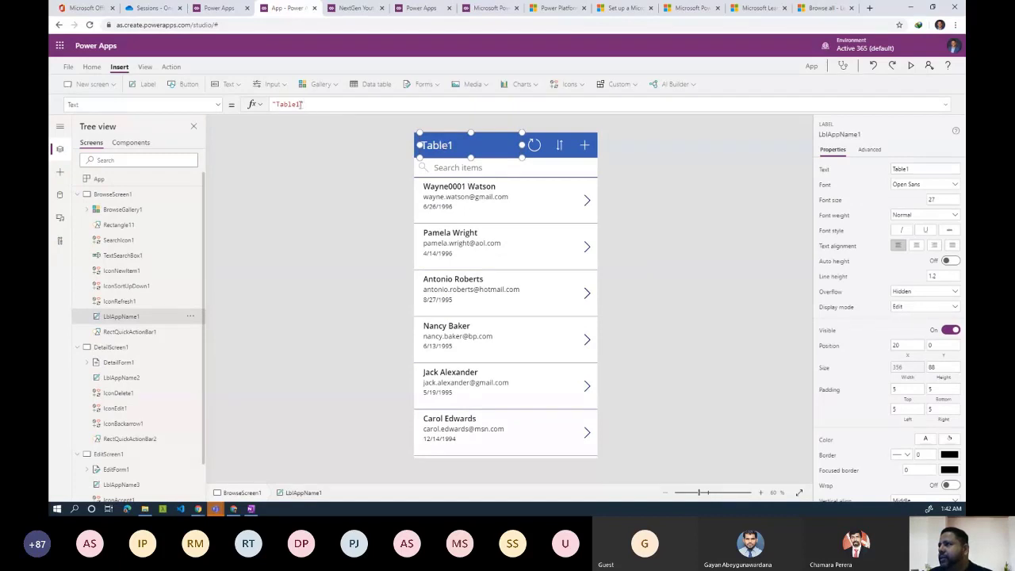
{"action": "left_click_drag", "start_coordinate": [300, 104], "coordinate": [276, 104]}
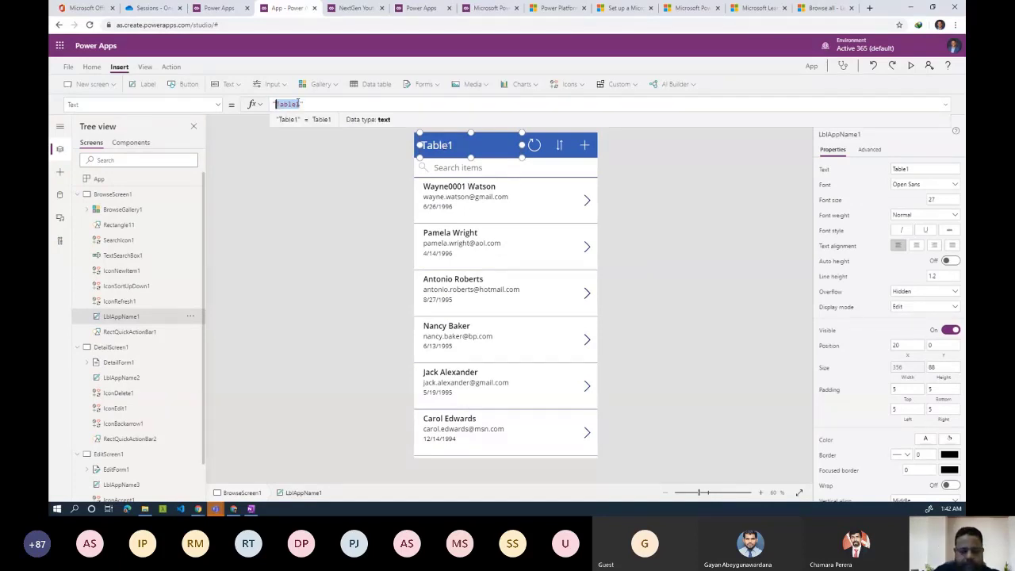
{"action": "type", "text": "Emplo0"}
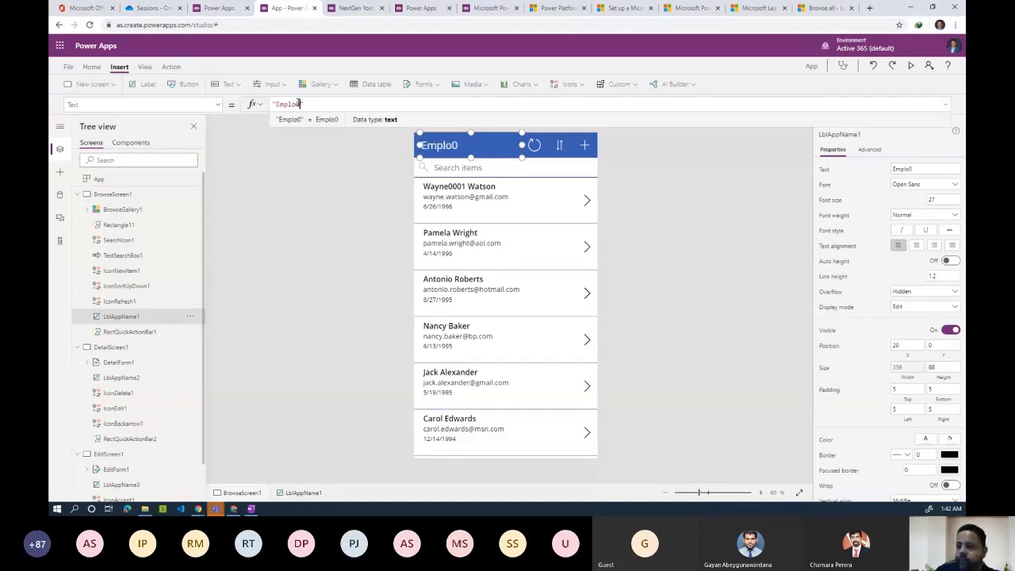
{"action": "key", "text": "BackSpace"}
{"action": "type", "text": "yees"}
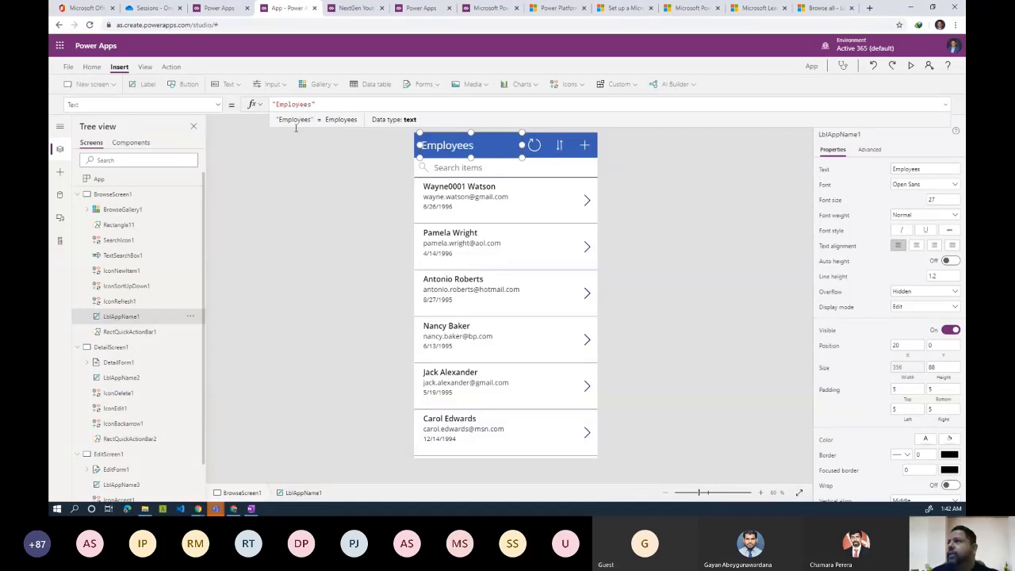
{"action": "left_click", "coordinate": [310, 179]}
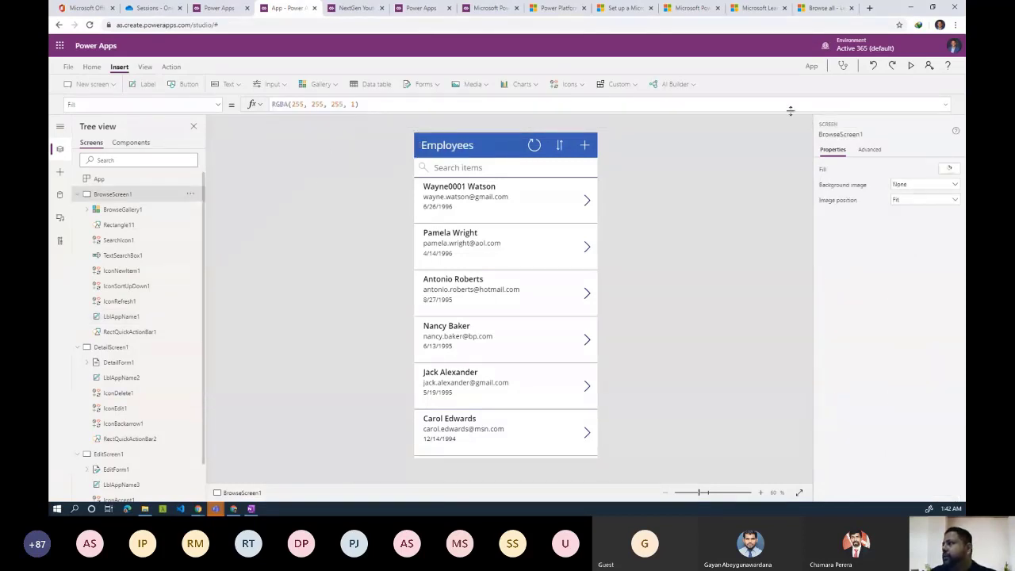
Preview the app and look through the records in the Employees list
{"action": "left_click", "coordinate": [911, 67]}
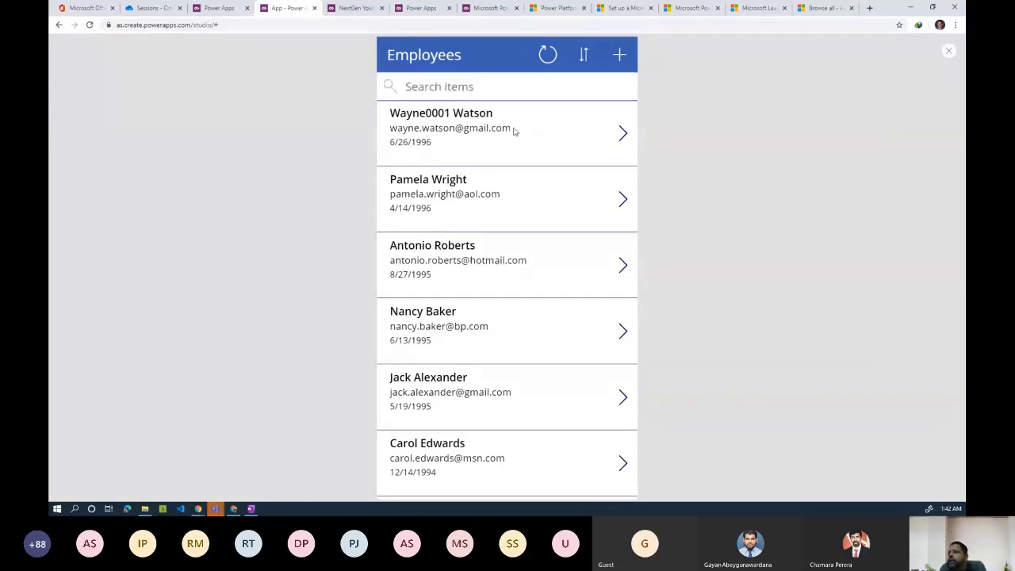
{"action": "scroll", "coordinate": [514, 142], "scroll_direction": "down", "scroll_amount": 6}
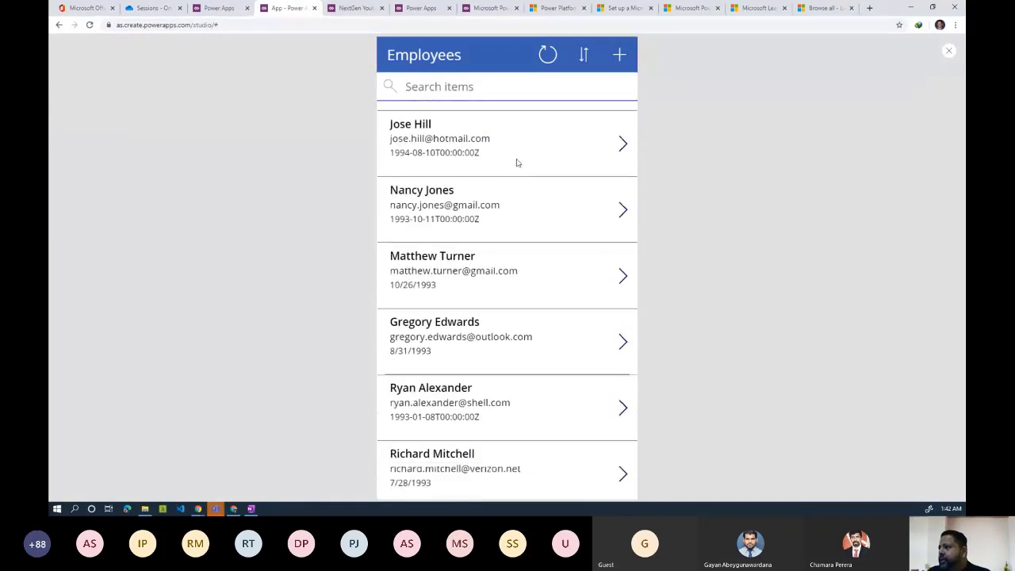
{"action": "scroll", "coordinate": [516, 163], "scroll_direction": "down", "scroll_amount": 5}
{"action": "scroll", "coordinate": [518, 163], "scroll_direction": "up", "scroll_amount": 3}
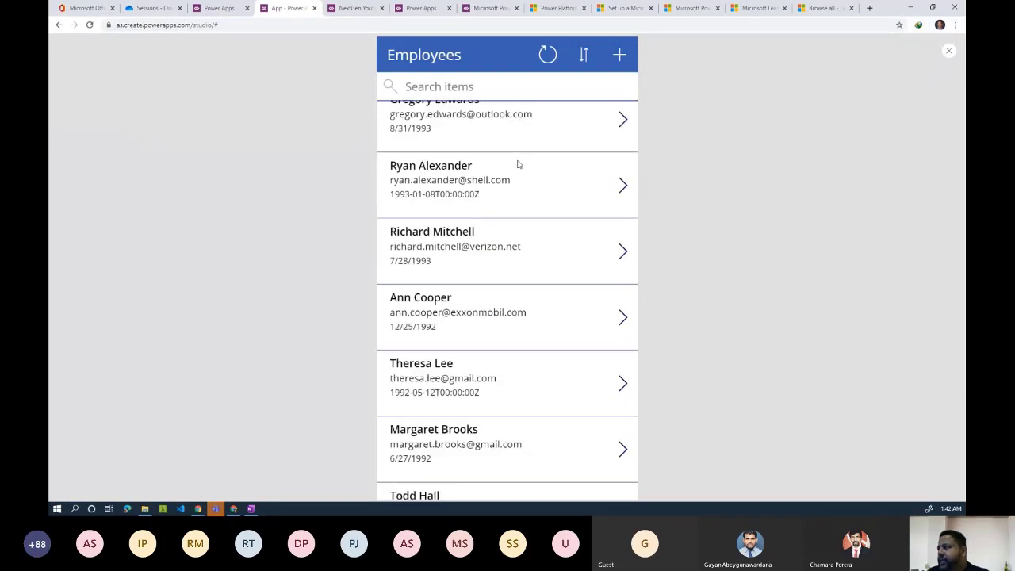
{"action": "scroll", "coordinate": [565, 211], "scroll_direction": "up", "scroll_amount": 7}
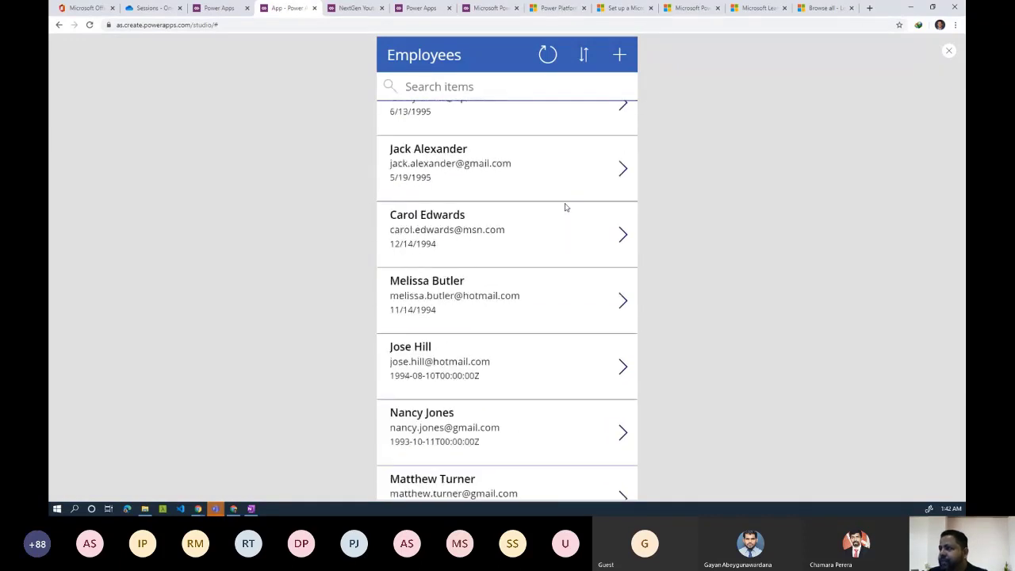
{"action": "scroll", "coordinate": [566, 207], "scroll_direction": "up", "scroll_amount": 2}
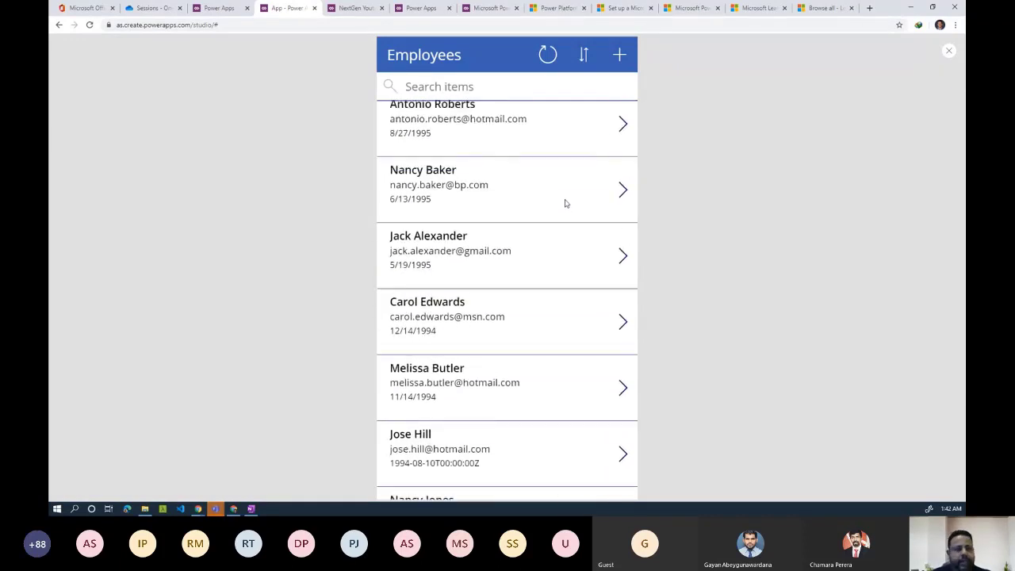
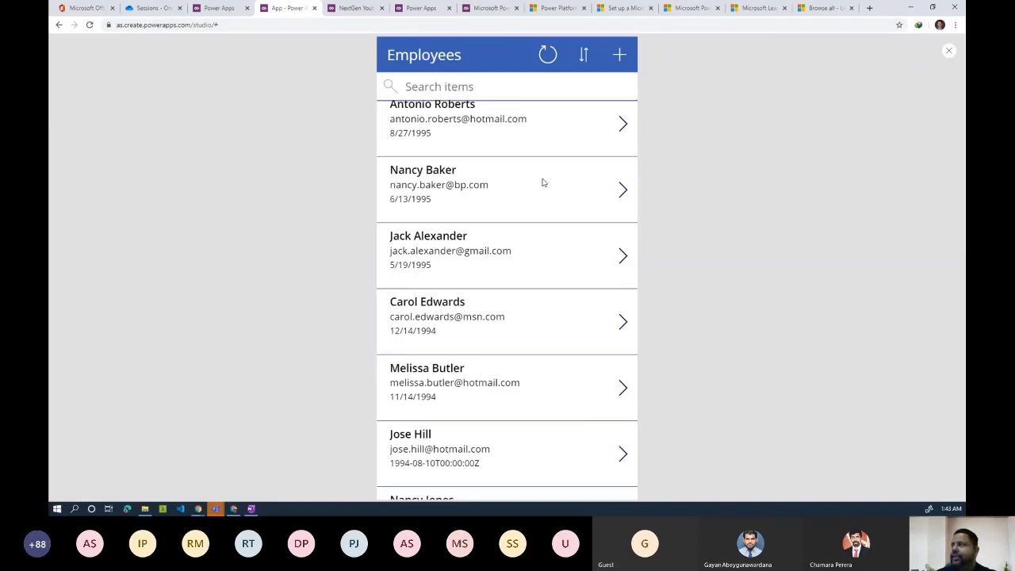
Check the employee details and Edit Employee screens for one record, and return to the Employees list without making changes
{"action": "left_click", "coordinate": [619, 135]}
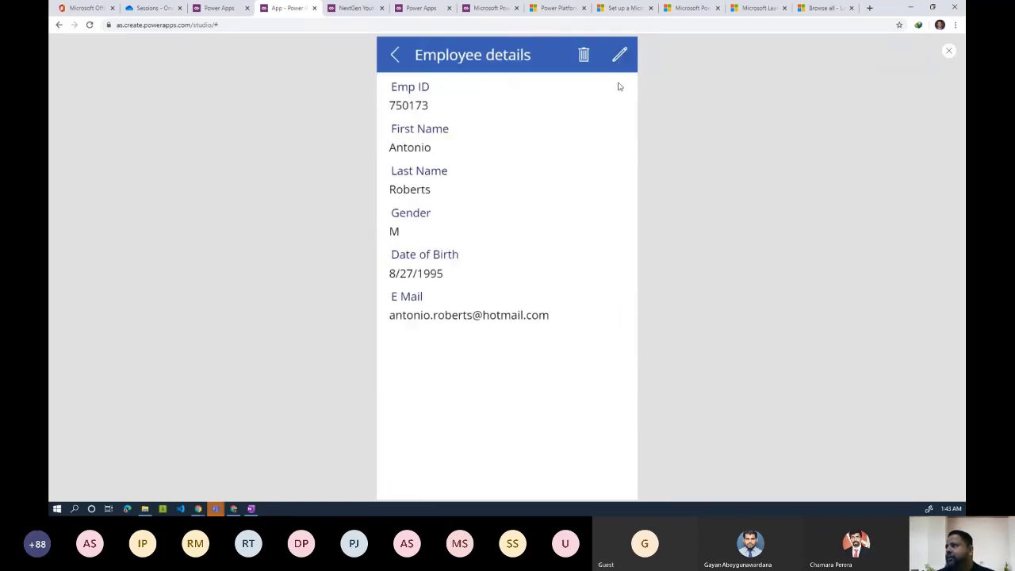
{"action": "left_click", "coordinate": [620, 55]}
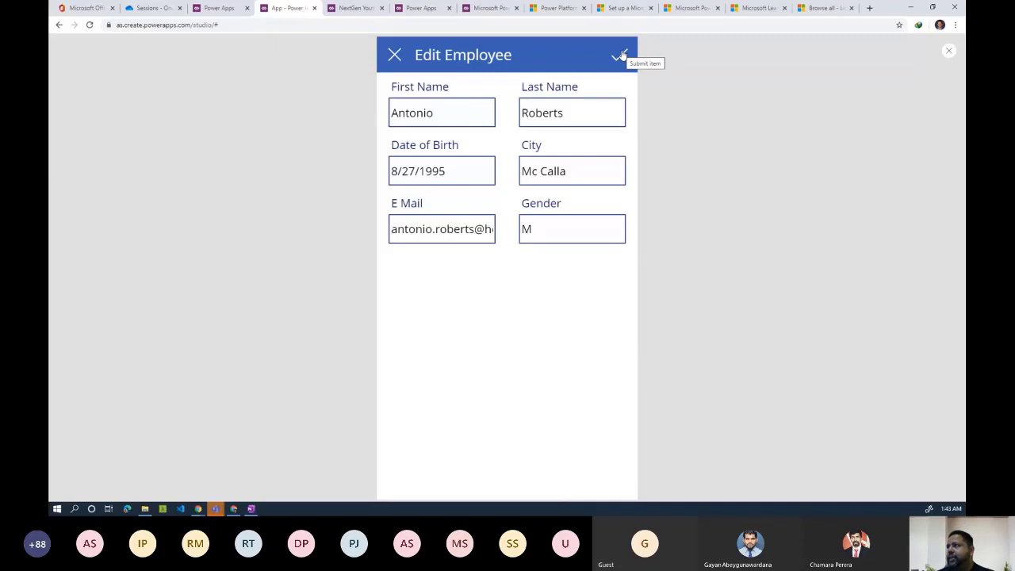
{"action": "left_click", "coordinate": [395, 57]}
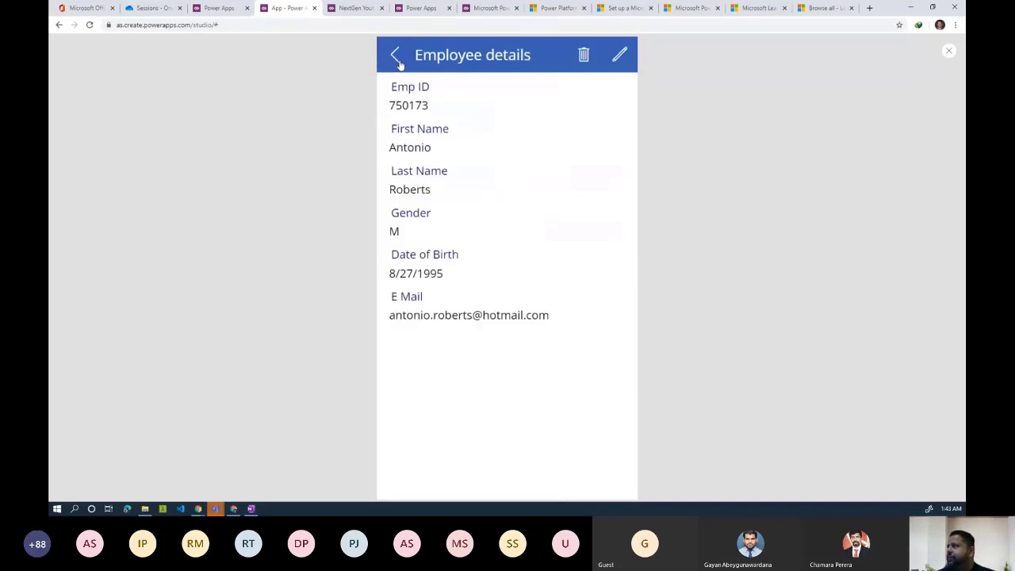
{"action": "left_click", "coordinate": [396, 55]}
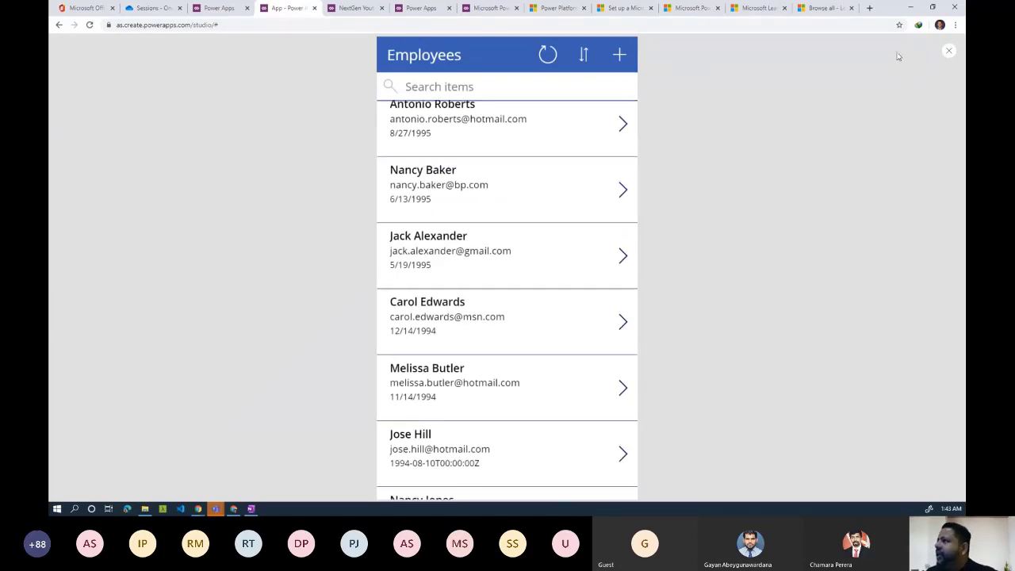
Test the search box by looking up an employee's first name, and clear the search text
{"action": "left_click", "coordinate": [519, 88]}
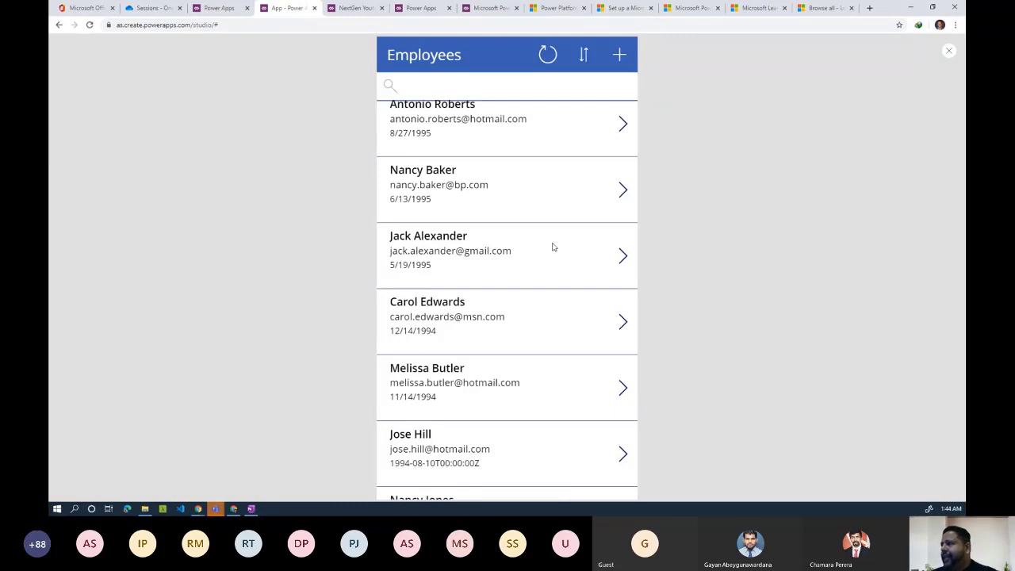
{"action": "type", "text": "j"}
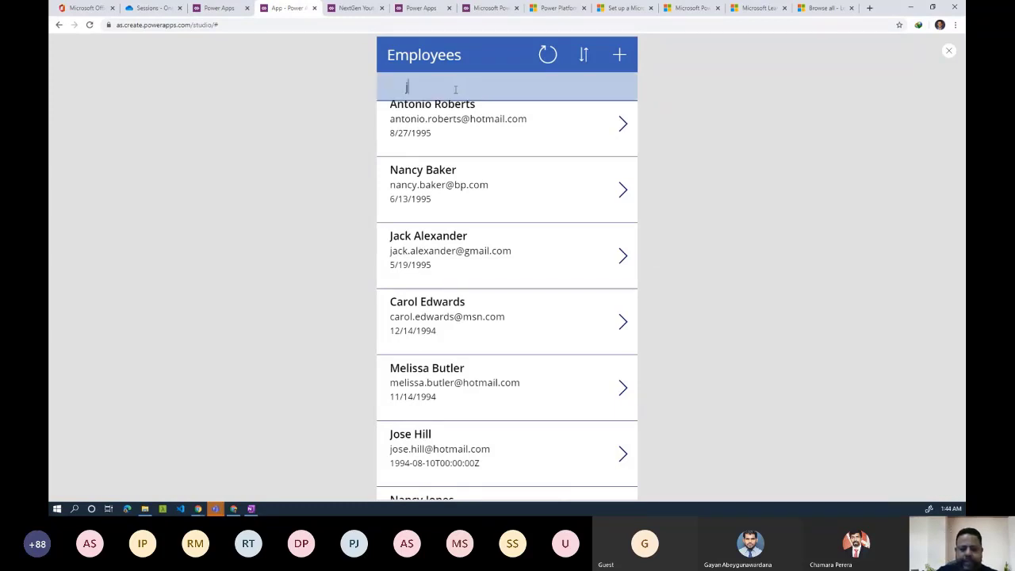
{"action": "type", "text": "ack"}
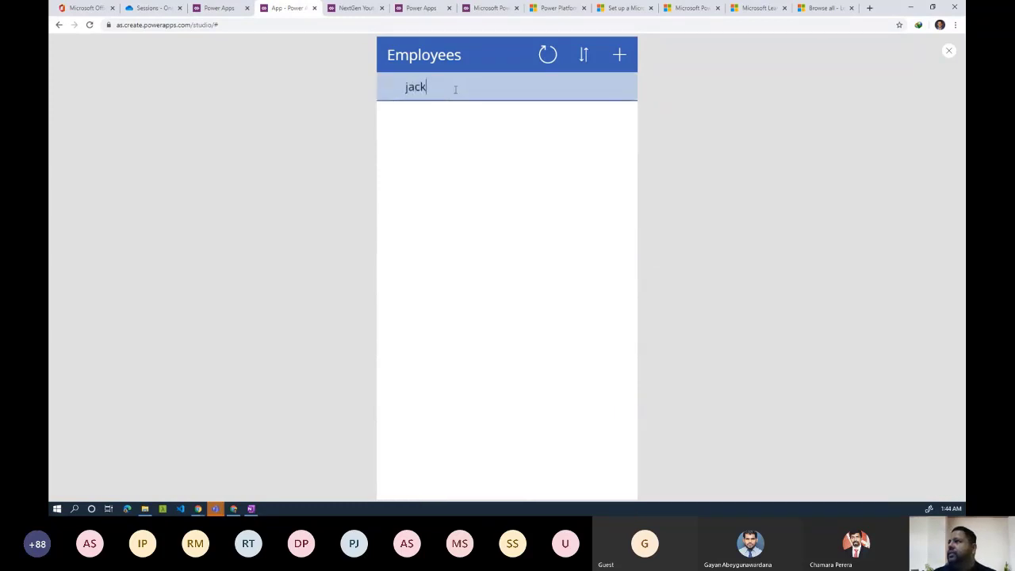
{"action": "key", "text": "BackSpace"}
{"action": "key", "text": "BackSpace"}
{"action": "key", "text": "BackSpace"}
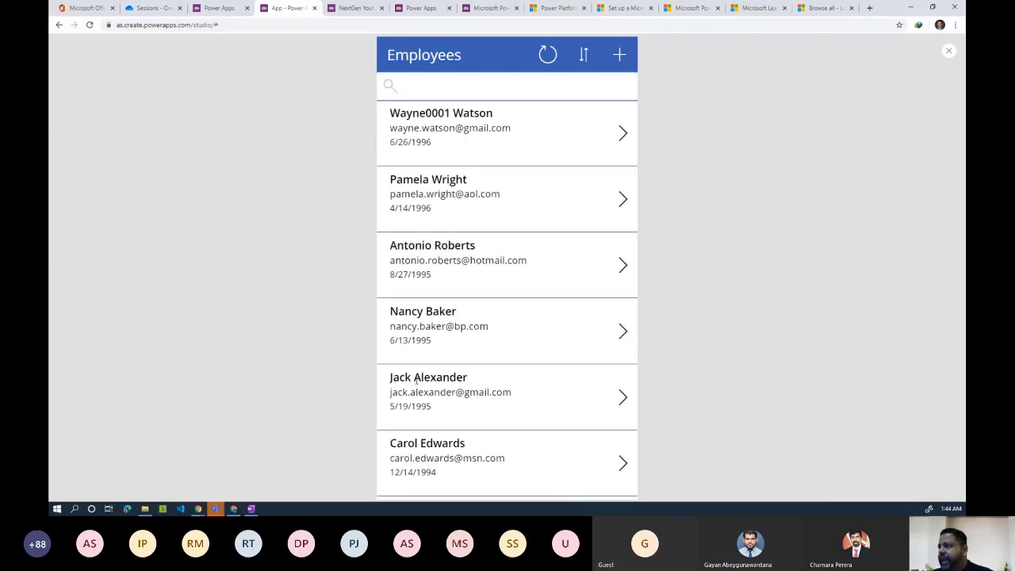
Repeat the search with a different employee's first name, clear it and close the preview
{"action": "left_click", "coordinate": [408, 92]}
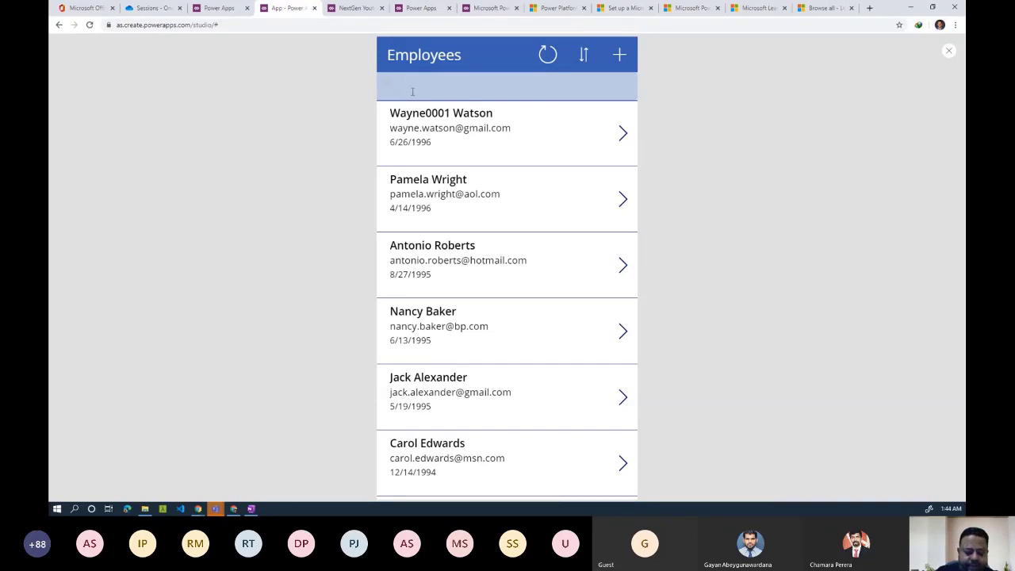
{"action": "type", "text": "nancy"}
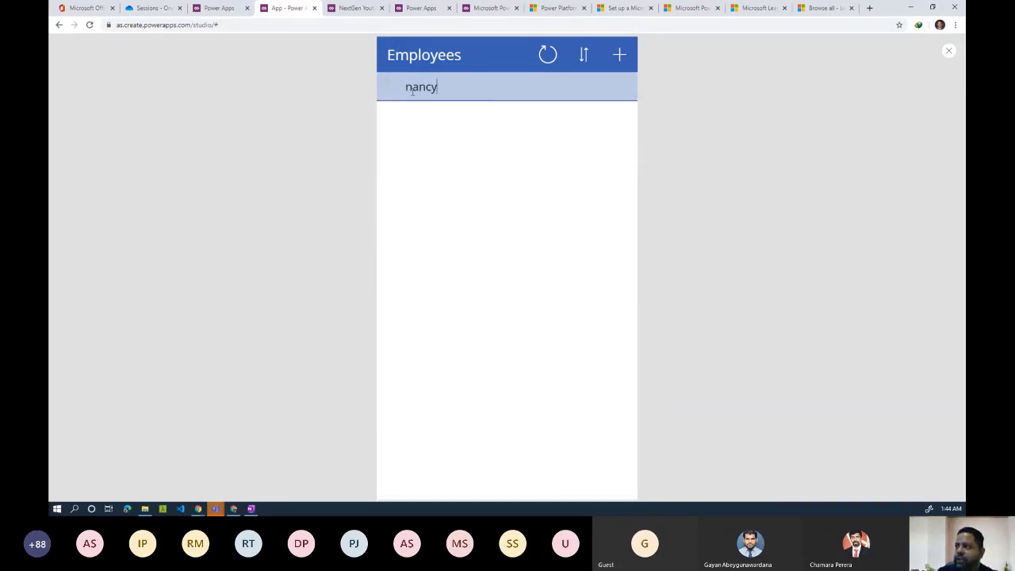
{"action": "key", "text": "BackSpace"}
{"action": "key", "text": "BackSpace"}
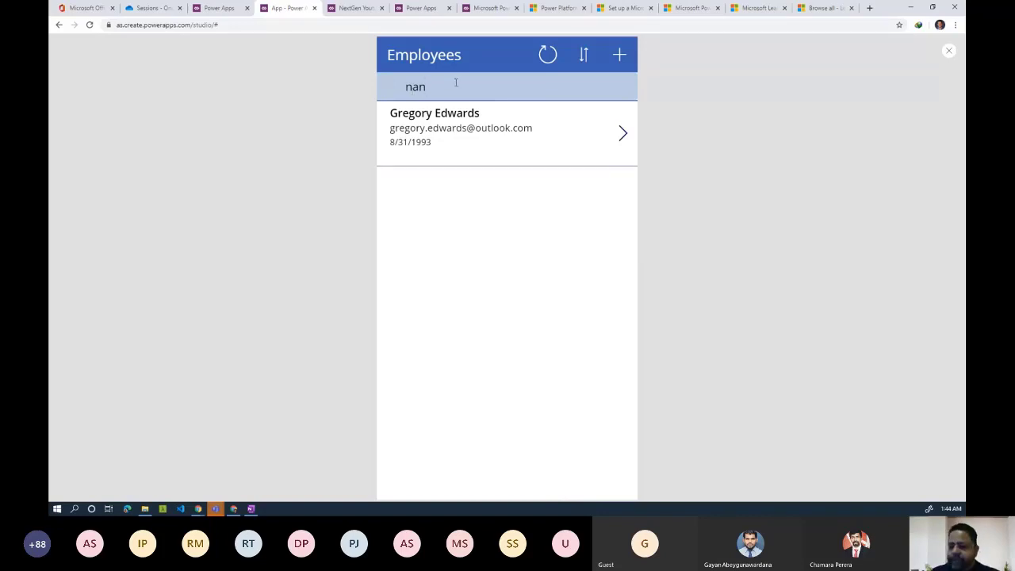
{"action": "key", "text": "BackSpace"}
{"action": "key", "text": "BackSpace"}
{"action": "key", "text": "BackSpace"}
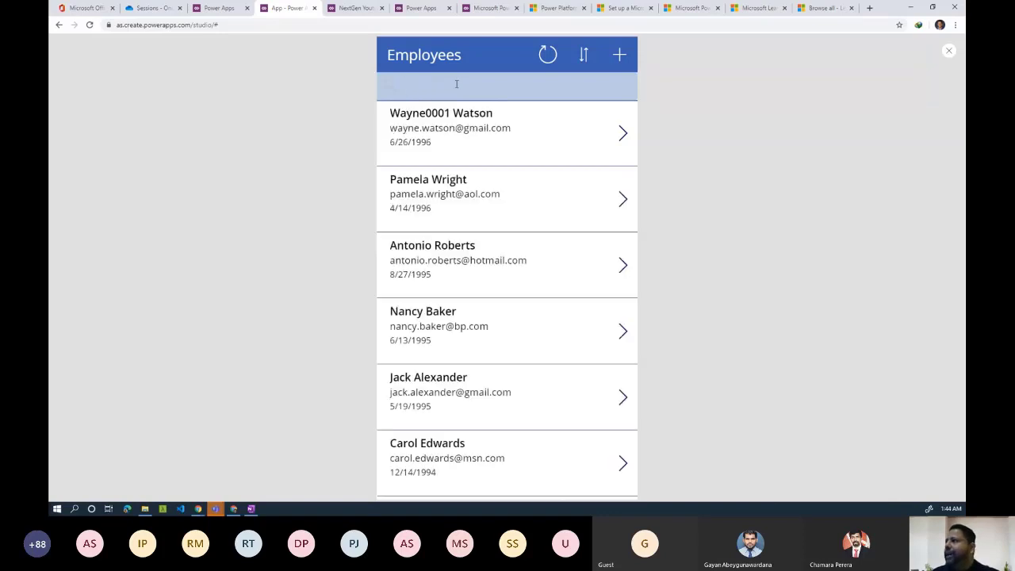
{"action": "left_click", "coordinate": [951, 52]}
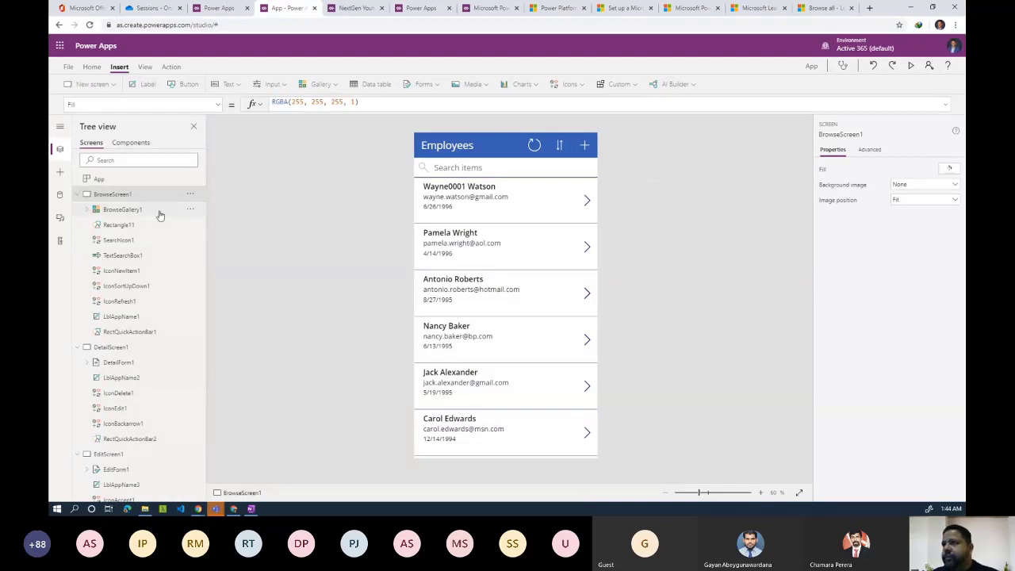
Expand the Items formula of BrowseGallery1 and examine its SortByColumns and Search functions, data source and search columns
{"action": "left_click", "coordinate": [127, 211]}
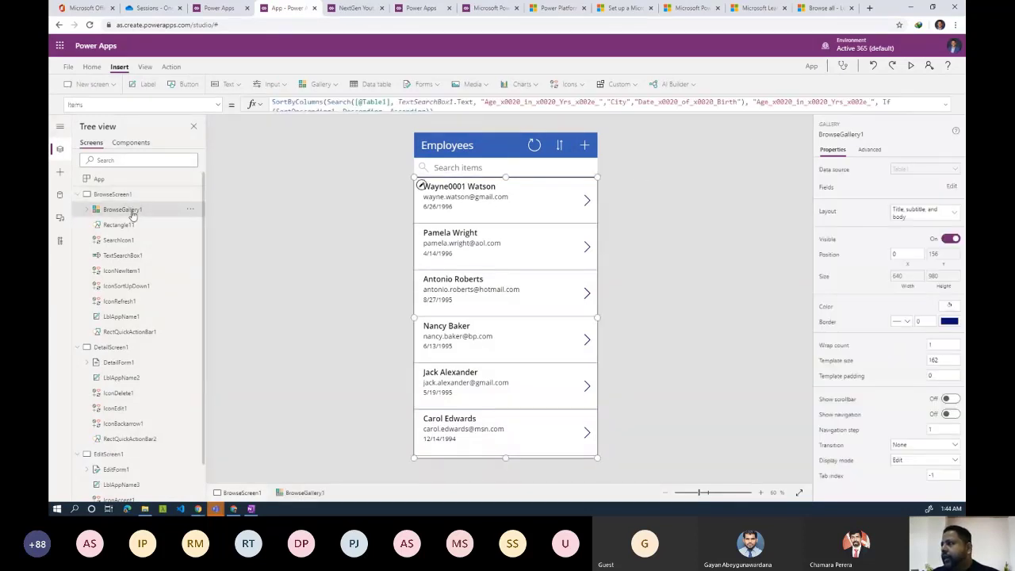
{"action": "left_click", "coordinate": [946, 105]}
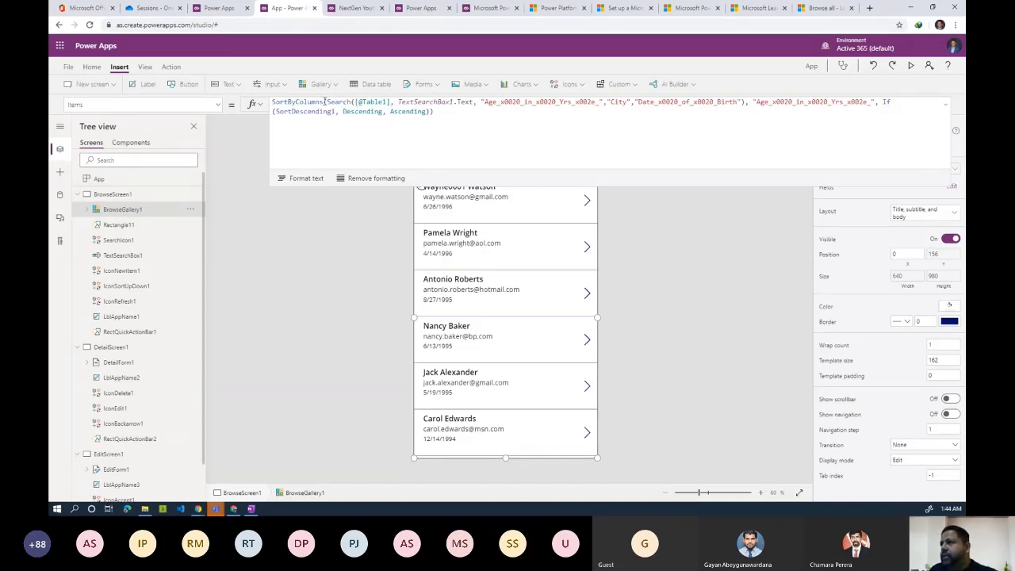
{"action": "left_click_drag", "start_coordinate": [326, 101], "coordinate": [280, 103]}
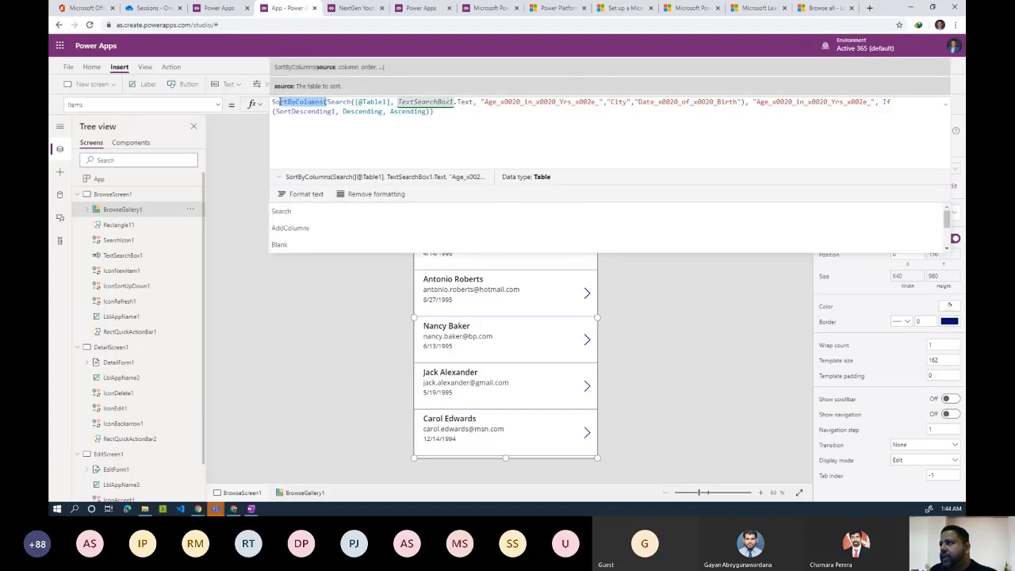
{"action": "left_click", "coordinate": [293, 126]}
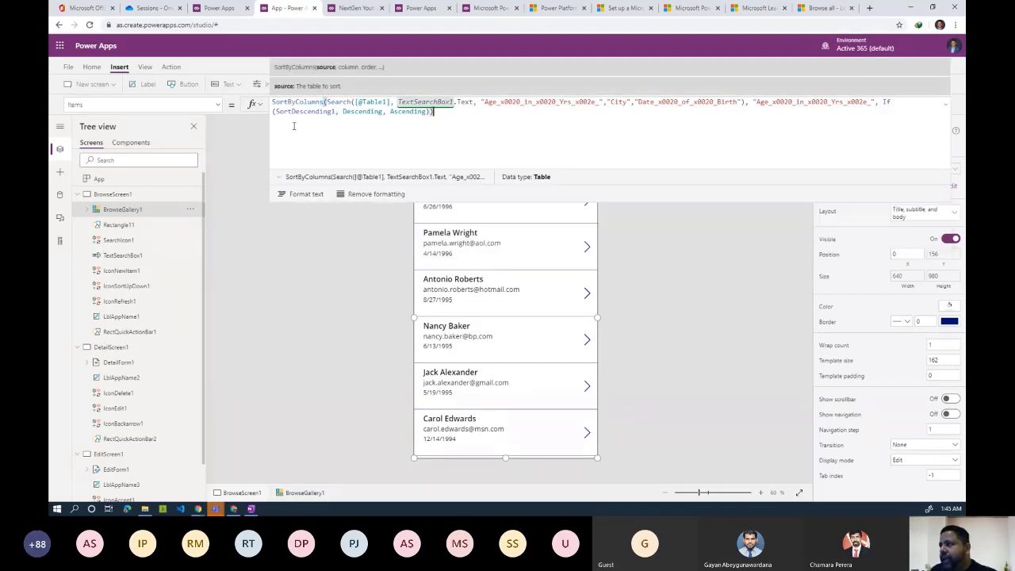
{"action": "left_click_drag", "start_coordinate": [325, 102], "coordinate": [353, 103]}
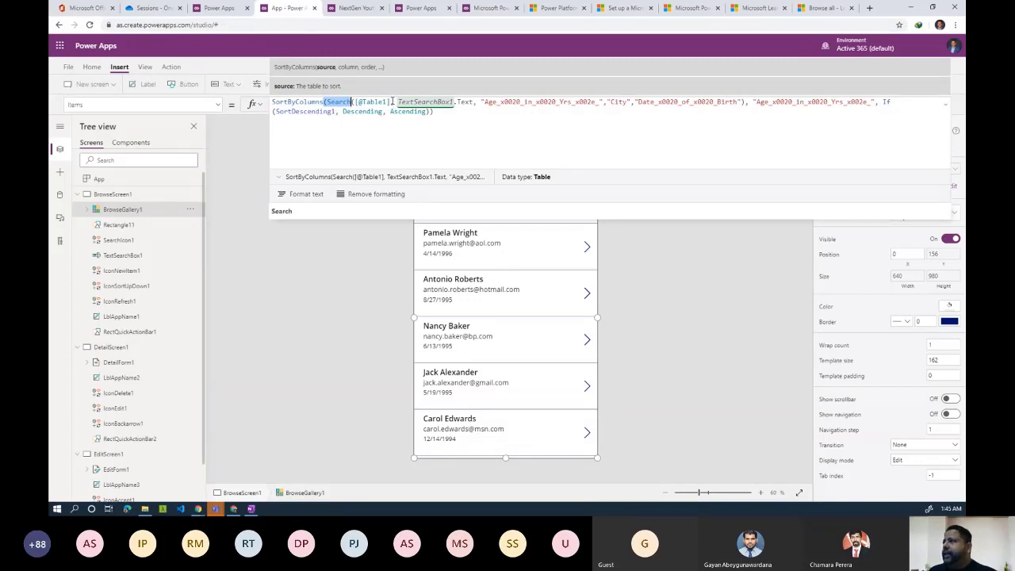
{"action": "left_click", "coordinate": [359, 101]}
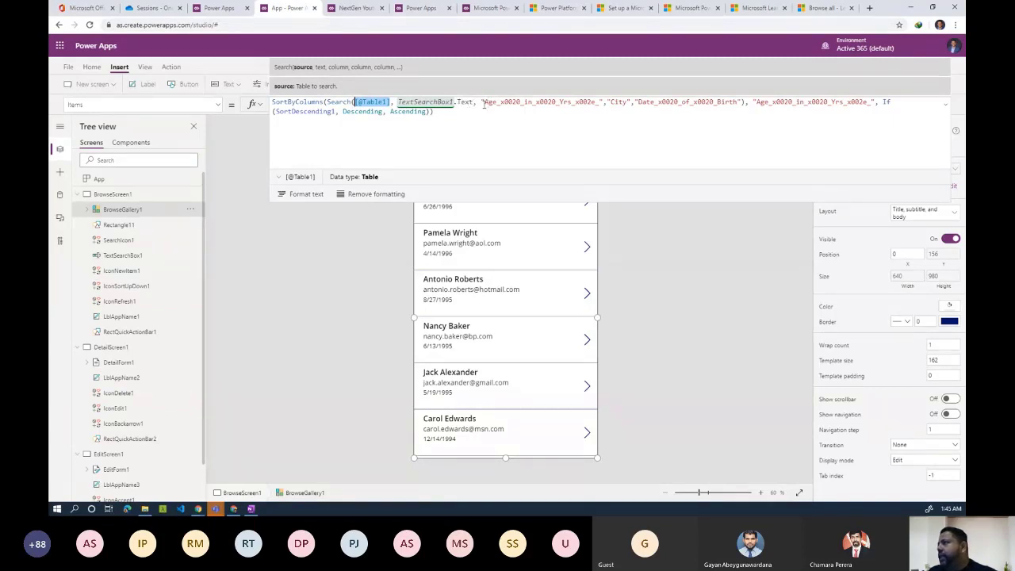
{"action": "left_click", "coordinate": [483, 103]}
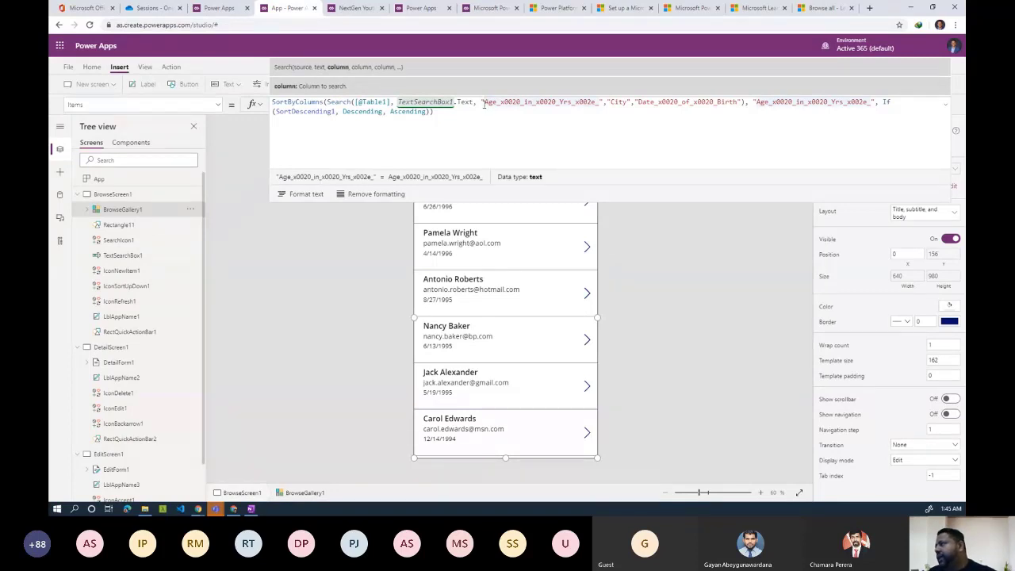
Replace the age column, the first search column in the gallery's Items formula, with "First_x0020_Name"
{"action": "left_click_drag", "start_coordinate": [483, 103], "coordinate": [599, 102]}
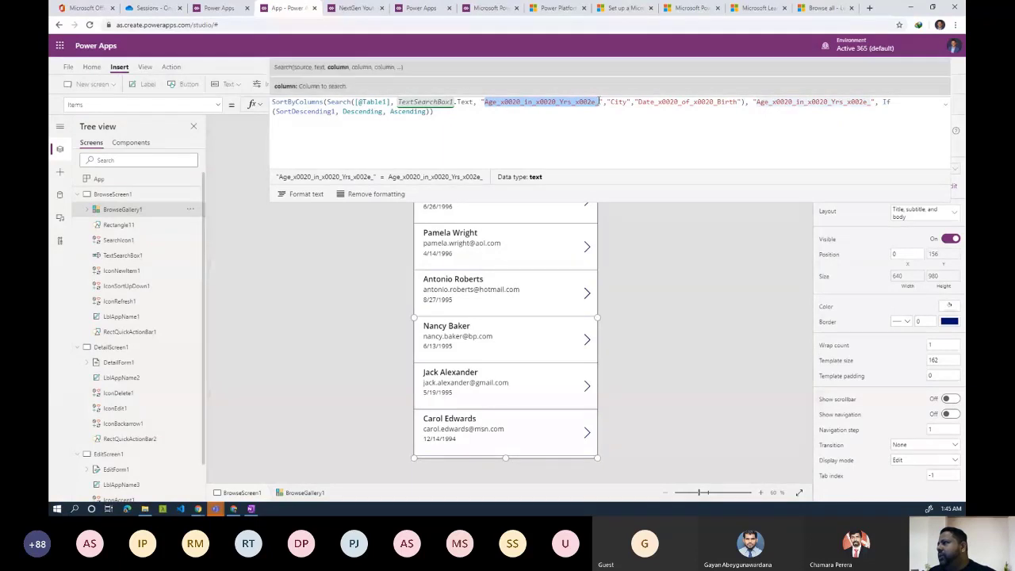
{"action": "left_click", "coordinate": [537, 103]}
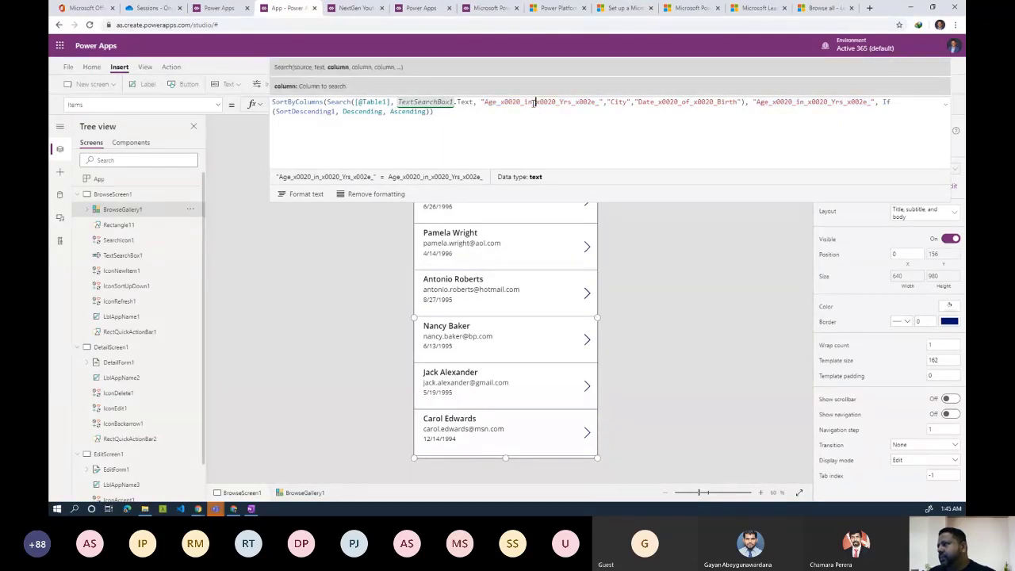
{"action": "left_click_drag", "start_coordinate": [532, 104], "coordinate": [485, 103]}
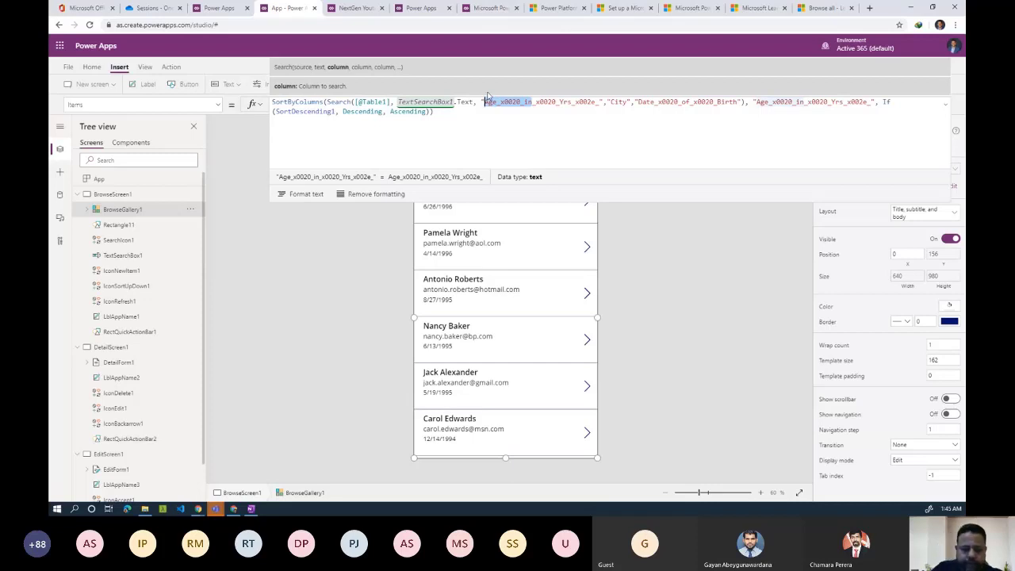
{"action": "type", "text": "First"}
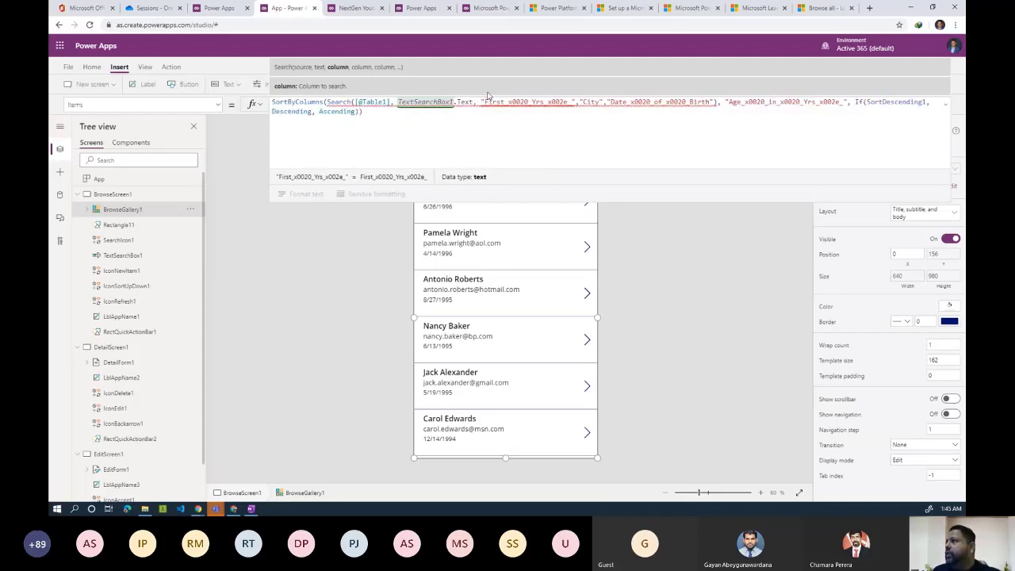
{"action": "key", "text": "Right"}
{"action": "key", "text": "shift+Right"}
{"action": "key", "text": "shift+Right"}
{"action": "key", "text": "shift+Right"}
{"action": "key", "text": "shift+Right"}
{"action": "key", "text": "shift+Right"}
{"action": "key", "text": "shift+Right"}
{"action": "key", "text": "shift+Right"}
{"action": "key", "text": "shift+Right"}
{"action": "key", "text": "shift+Right"}
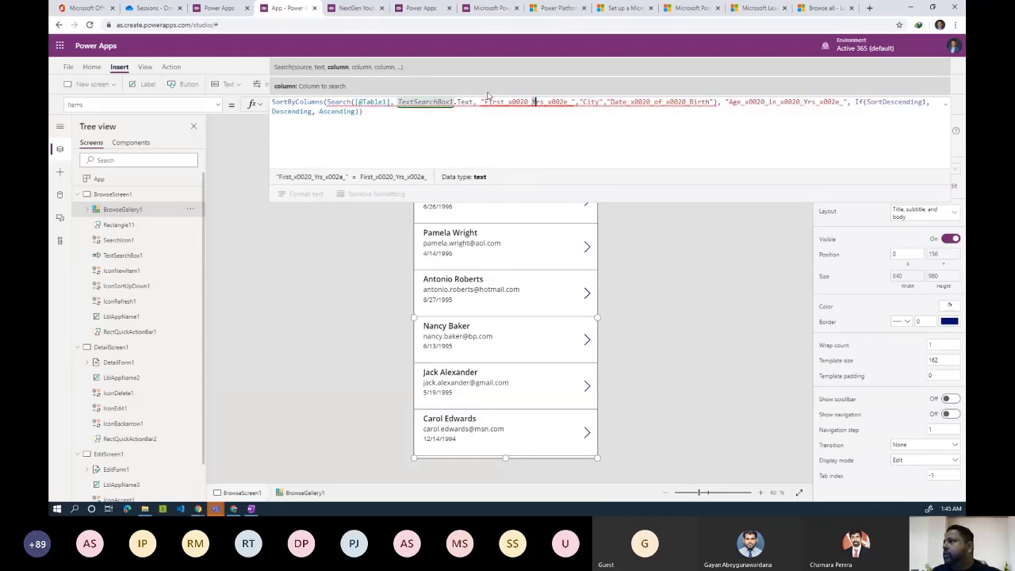
{"action": "key", "text": "shift+Right"}
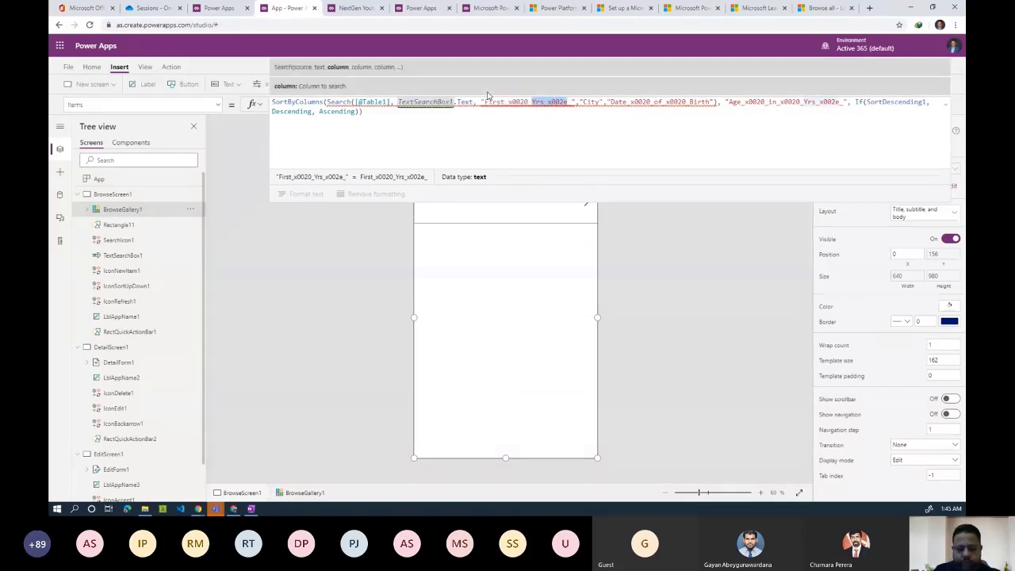
{"action": "type", "text": "Name"}
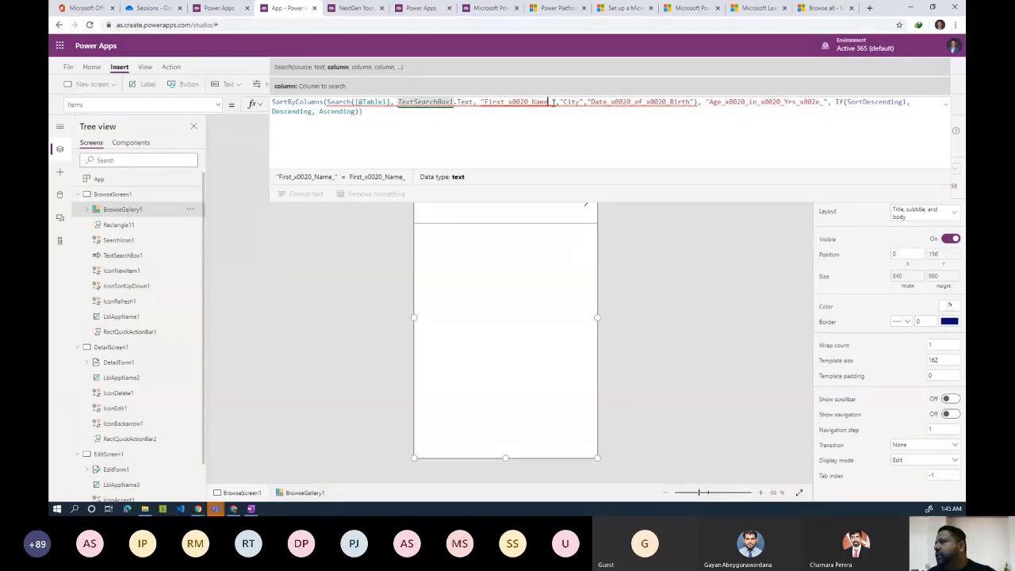
{"action": "key", "text": "BackSpace"}
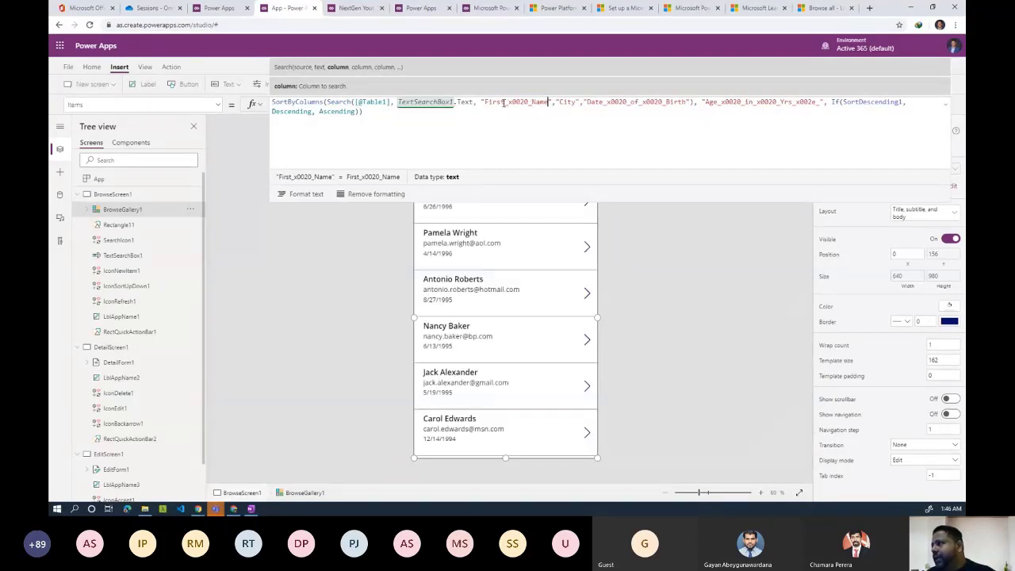
{"action": "left_click_drag", "start_coordinate": [503, 103], "coordinate": [532, 103]}
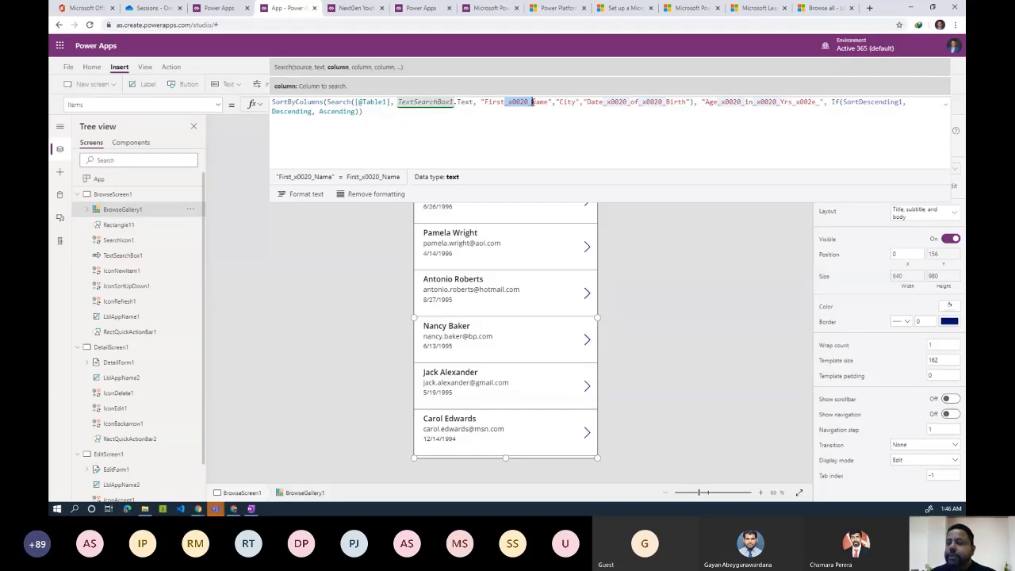
Replace the City search column in the gallery's Items formula with "Last_x0020_Name"
{"action": "left_click", "coordinate": [537, 103]}
{"action": "left_click_drag", "start_coordinate": [547, 104], "coordinate": [485, 103]}
{"action": "key", "text": "ctrl+c"}
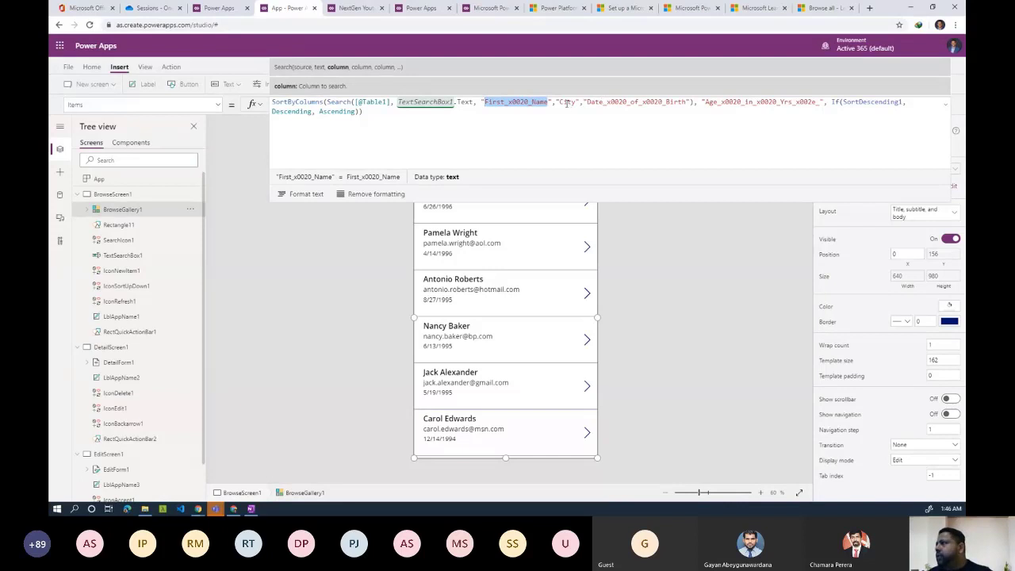
{"action": "double_click", "coordinate": [568, 102]}
{"action": "key", "text": "ctrl+v"}
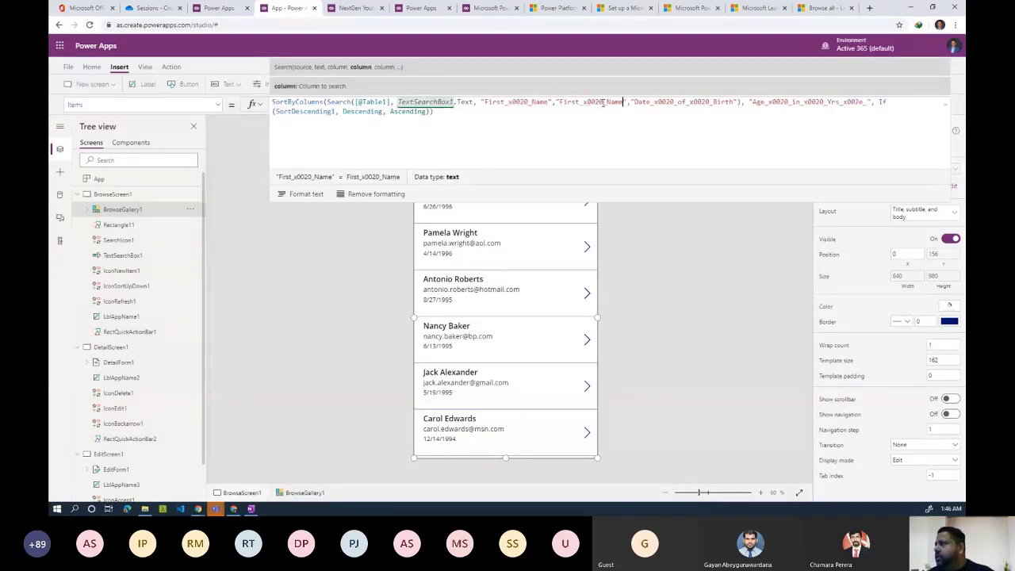
{"action": "left_click", "coordinate": [604, 103]}
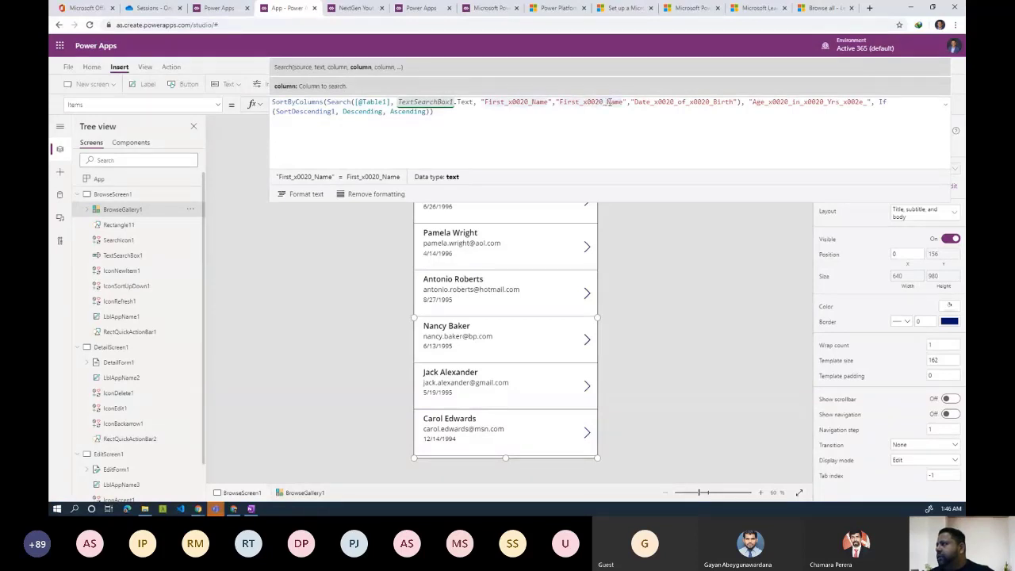
{"action": "left_click", "coordinate": [574, 103]}
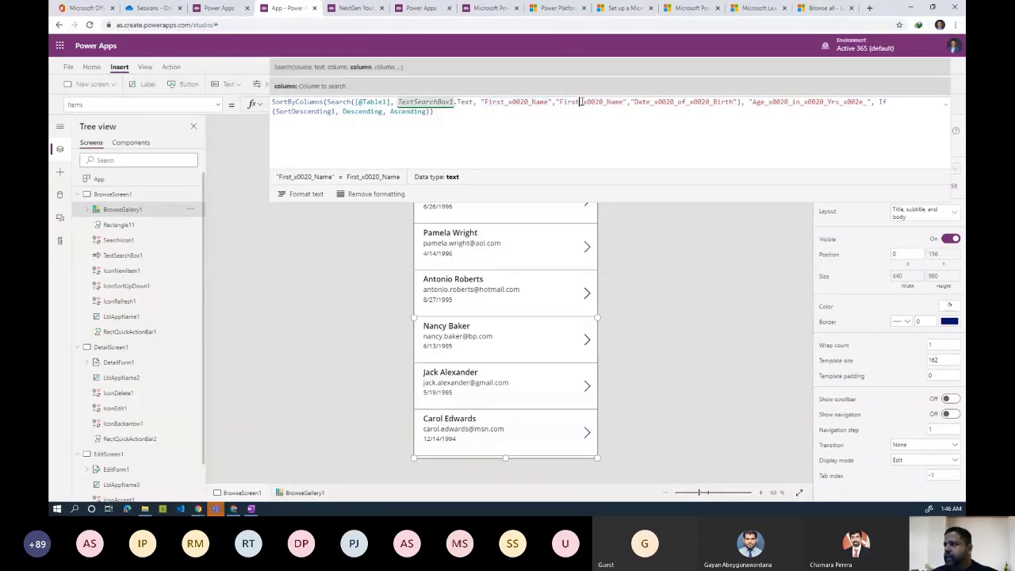
{"action": "key", "text": "BackSpace"}
{"action": "key", "text": "BackSpace"}
{"action": "key", "text": "BackSpace"}
{"action": "key", "text": "BackSpace"}
{"action": "key", "text": "BackSpace"}
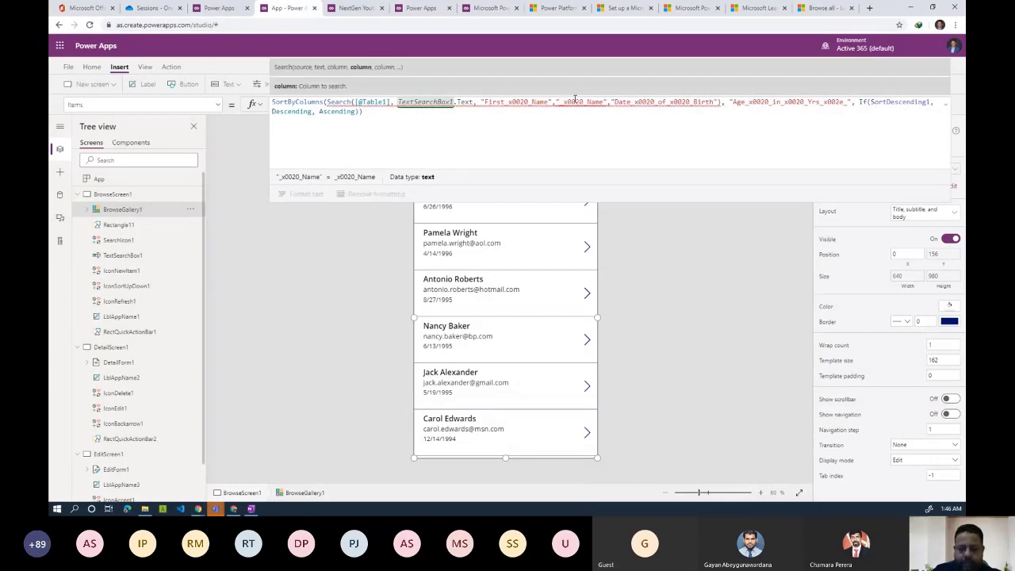
{"action": "type", "text": "Last"}
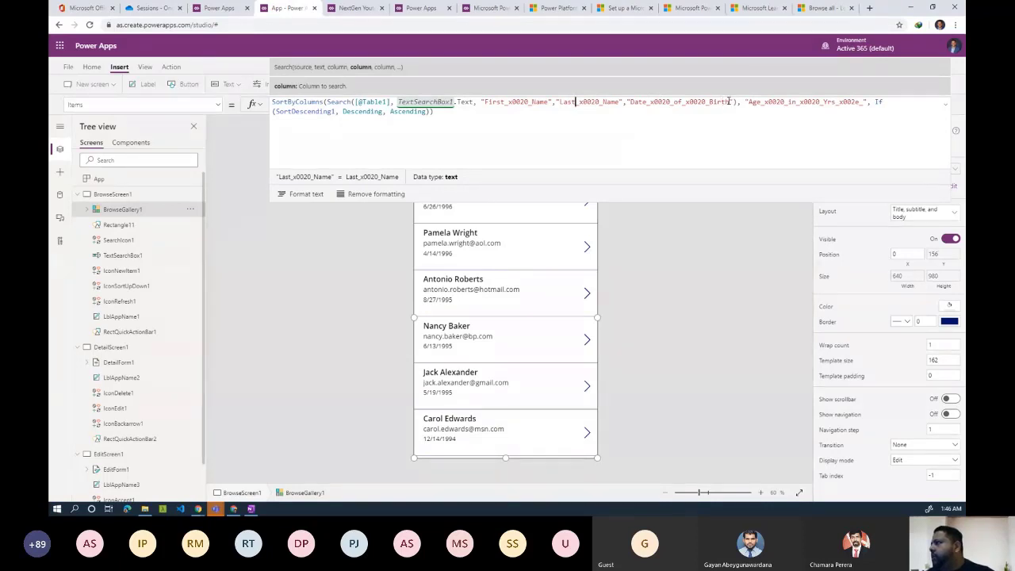
Try to replace the date of birth search column in the Items formula with "E_x0020_mail", and check the formula's error
{"action": "left_click", "coordinate": [648, 102]}
{"action": "key", "text": "BackSpace"}
{"action": "key", "text": "BackSpace"}
{"action": "key", "text": "BackSpace"}
{"action": "key", "text": "BackSpace"}
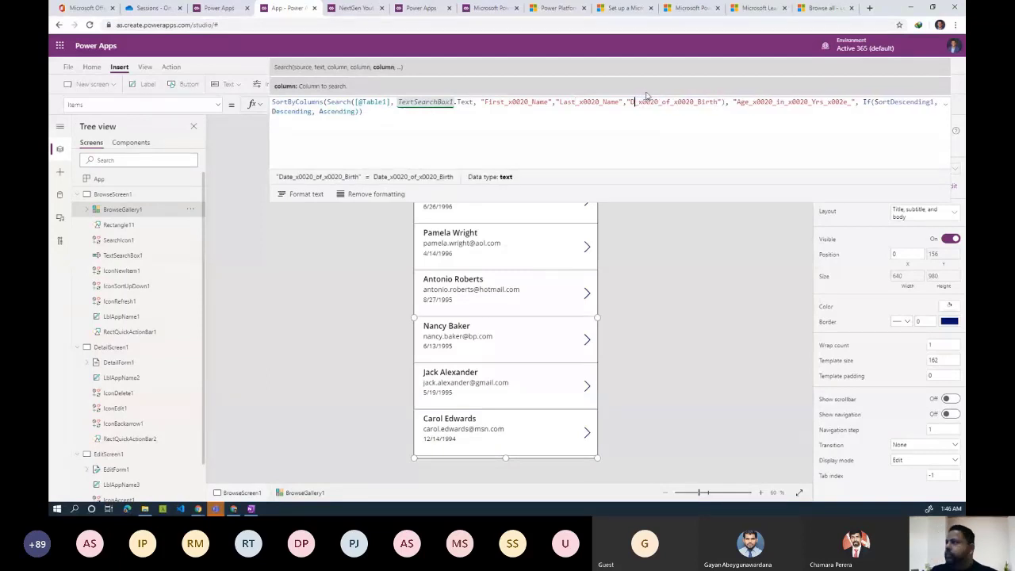
{"action": "type", "text": "E"}
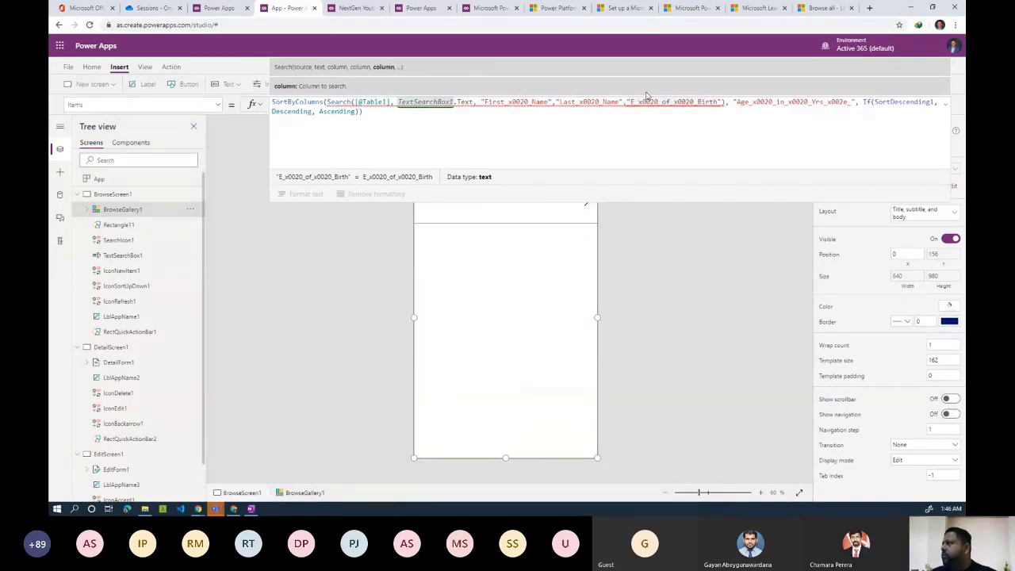
{"action": "key", "text": "shift+Right"}
{"action": "key", "text": "shift+Right"}
{"action": "key", "text": "shift+Right"}
{"action": "key", "text": "shift+Right"}
{"action": "key", "text": "shift+Right"}
{"action": "key", "text": "shift+Right"}
{"action": "key", "text": "shift+Right"}
{"action": "key", "text": "shift+Right"}
{"action": "key", "text": "shift+Right"}
{"action": "key", "text": "shift+Right"}
{"action": "key", "text": "shift+Right"}
{"action": "key", "text": "shift+Right"}
{"action": "key", "text": "shift+Right"}
{"action": "key", "text": "shift+Right"}
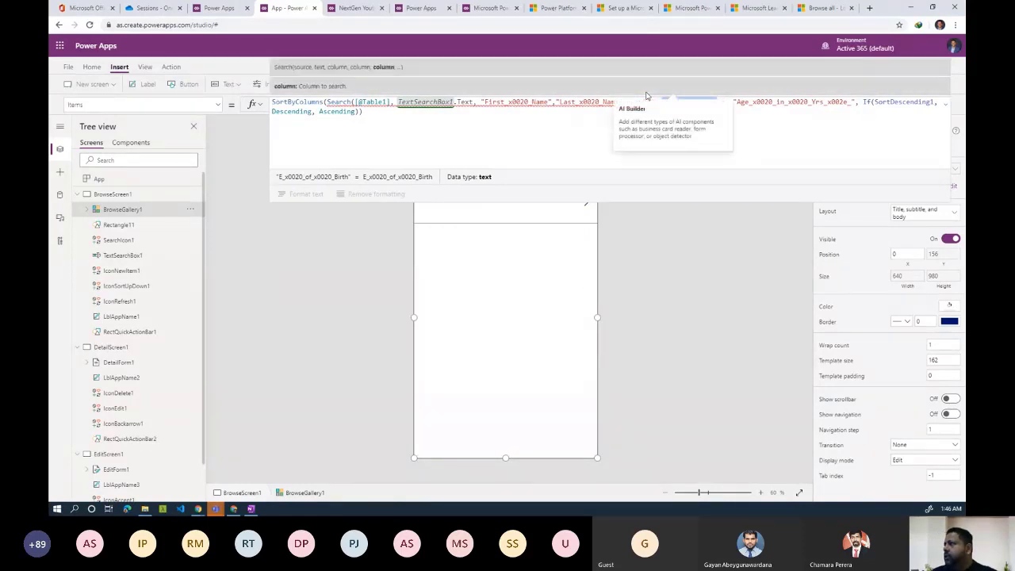
{"action": "type", "text": "mail"}
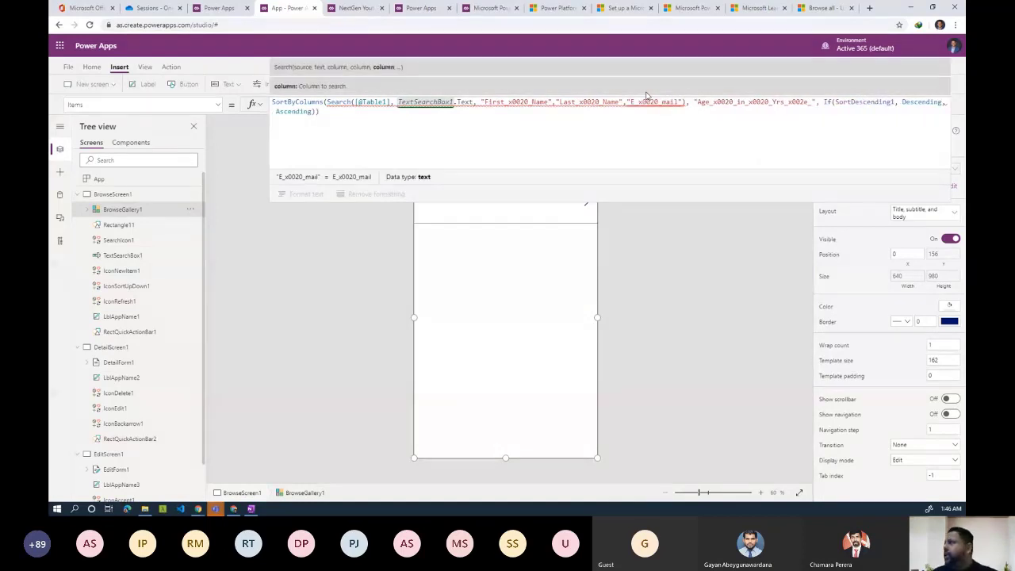
{"action": "left_click", "coordinate": [641, 120]}
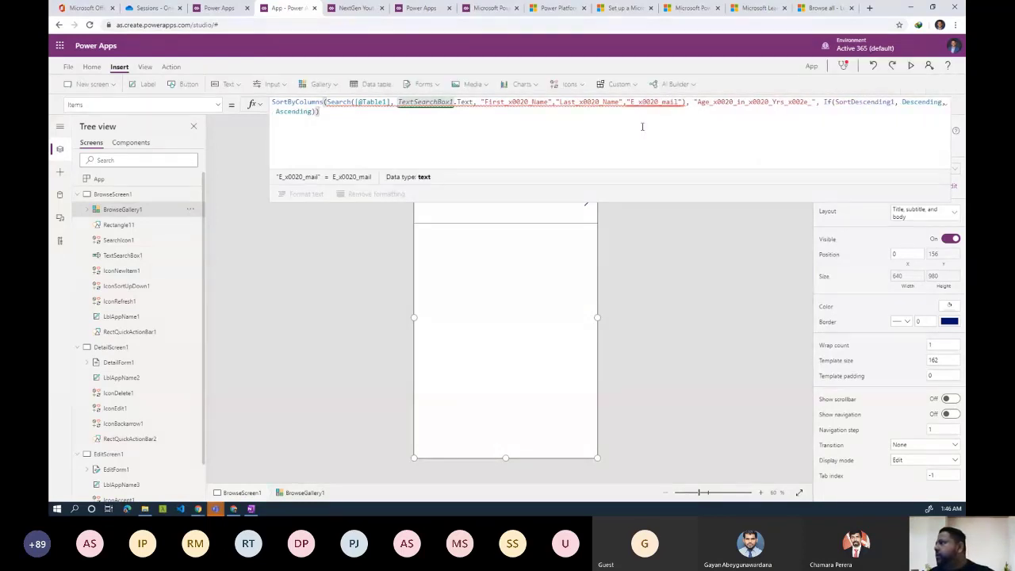
{"action": "mouse_move", "coordinate": [679, 101]}
{"action": "left_click", "coordinate": [642, 101]}
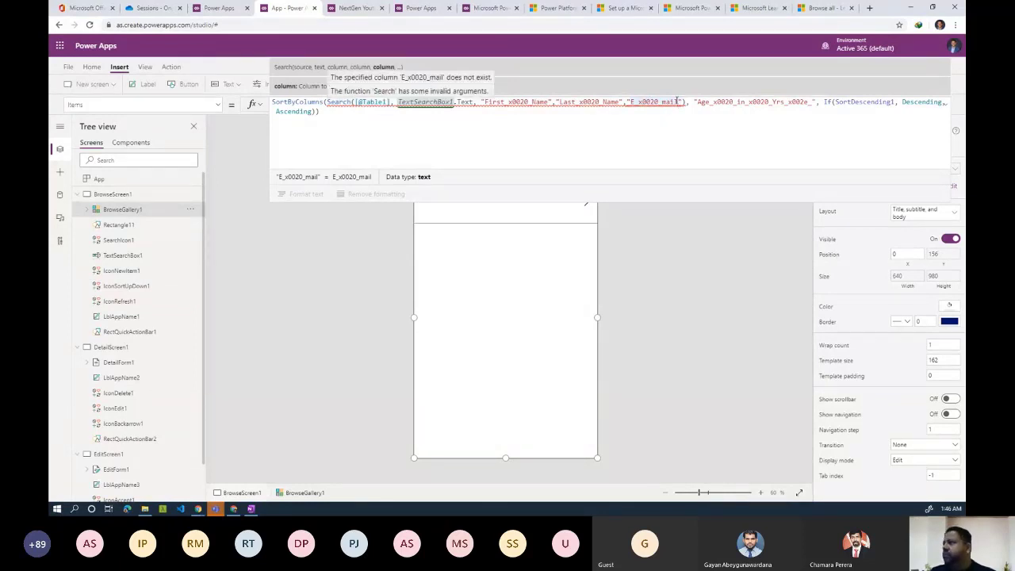
Delete the third search column and its preceding comma from the Search function in the Items formula
{"action": "left_click", "coordinate": [681, 102]}
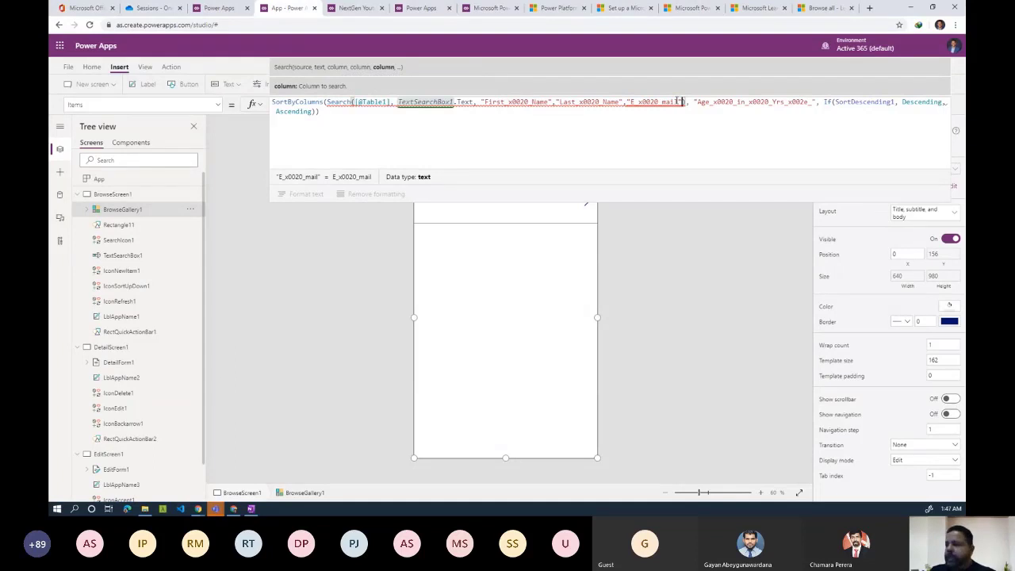
{"action": "key", "text": "BackSpace"}
{"action": "key", "text": "BackSpace"}
{"action": "key", "text": "BackSpace"}
{"action": "key", "text": "BackSpace"}
{"action": "key", "text": "BackSpace"}
{"action": "key", "text": "BackSpace"}
{"action": "key", "text": "BackSpace"}
{"action": "key", "text": "BackSpace"}
{"action": "key", "text": "BackSpace"}
{"action": "key", "text": "BackSpace"}
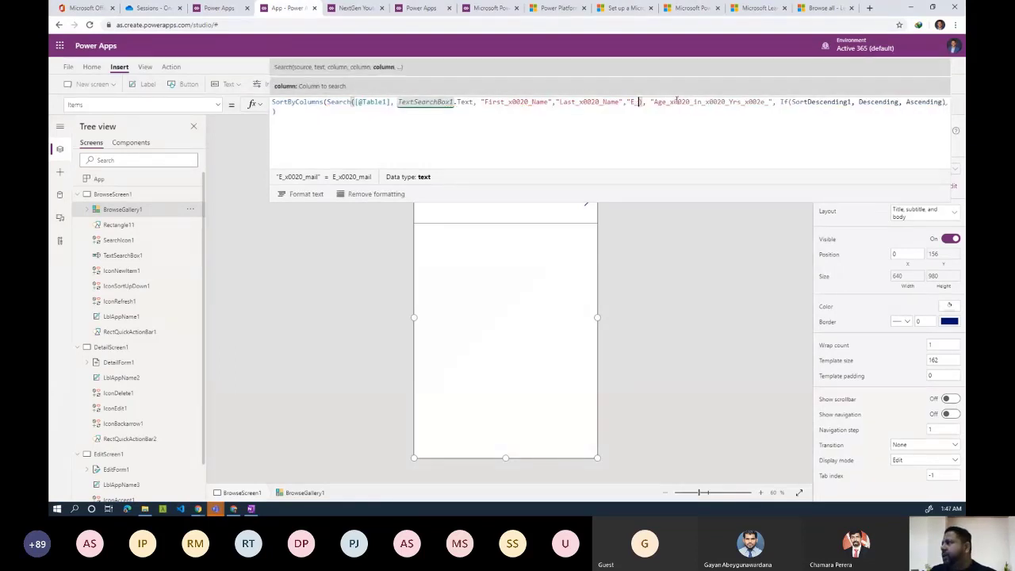
{"action": "key", "text": "BackSpace"}
{"action": "key", "text": "BackSpace"}
{"action": "key", "text": "BackSpace"}
{"action": "key", "text": "BackSpace"}
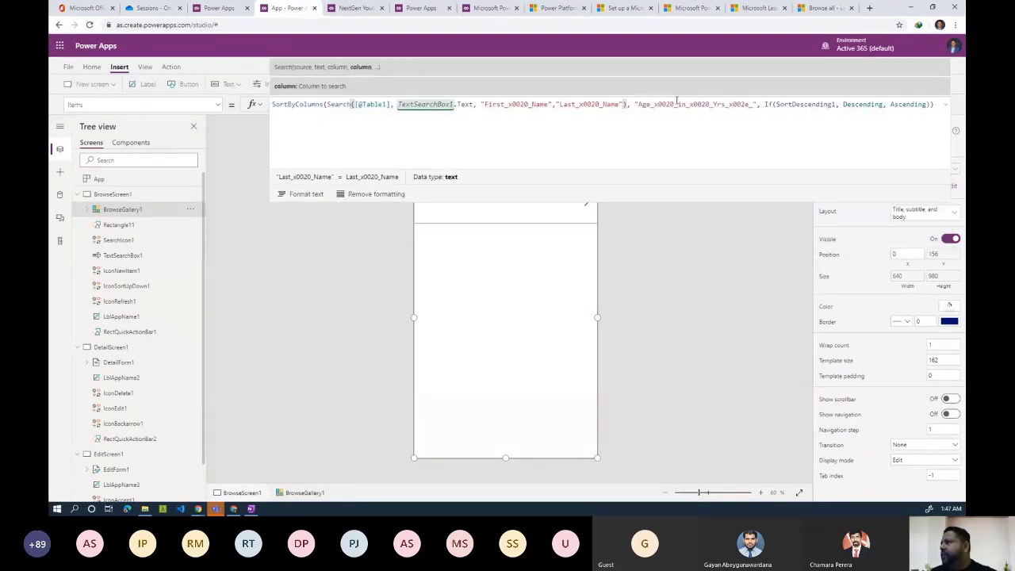
{"action": "left_click", "coordinate": [610, 134]}
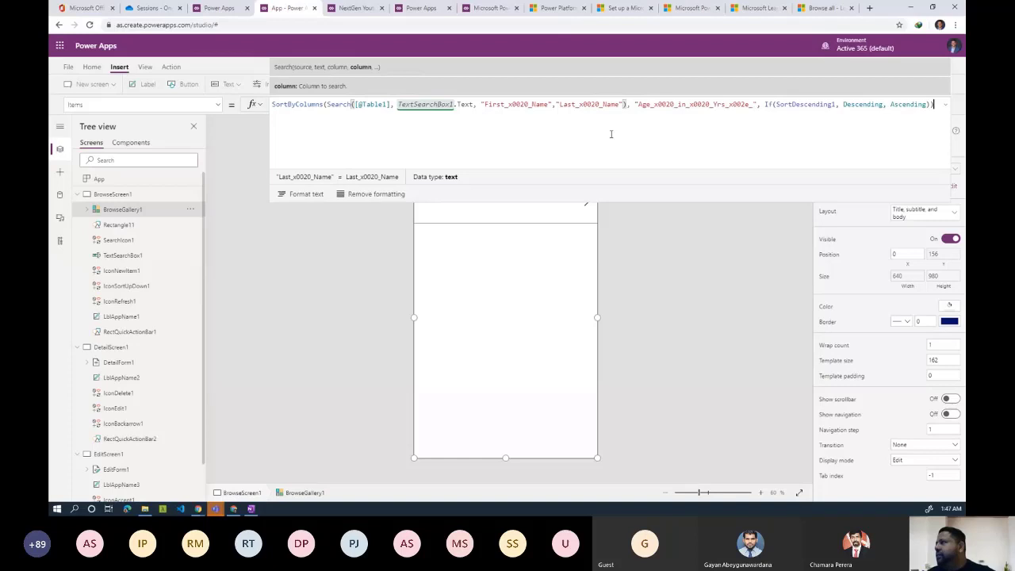
Replace the age column that SortByColumns sorts by with "Last_x0020_Name", and close the expanded formula
{"action": "left_click", "coordinate": [638, 104]}
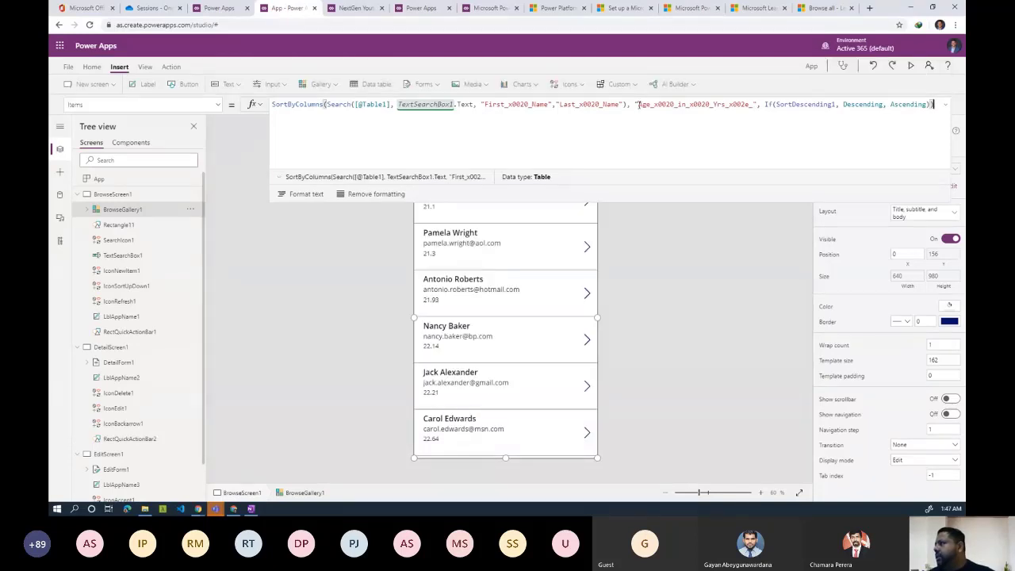
{"action": "left_click", "coordinate": [639, 104]}
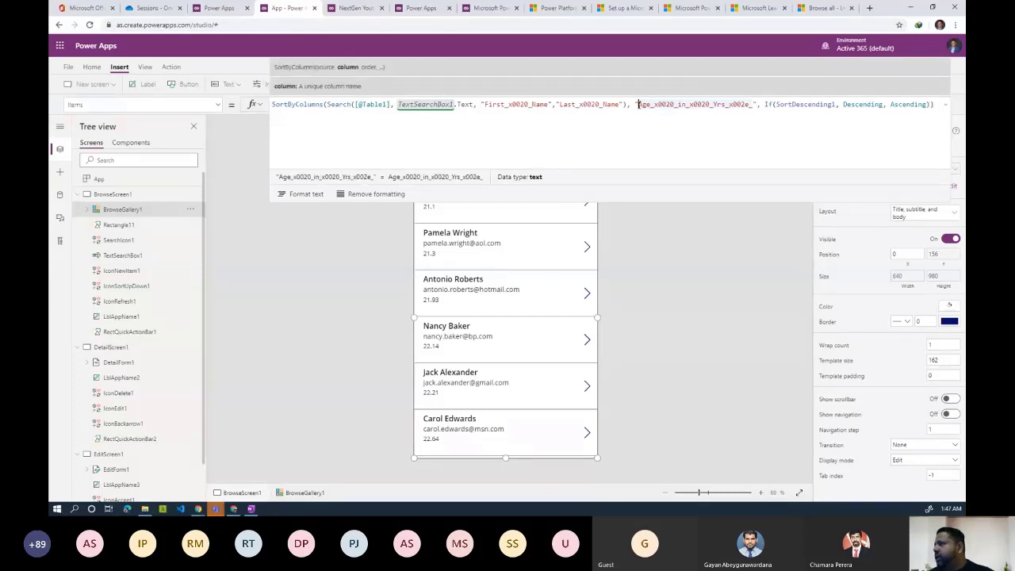
{"action": "left_click_drag", "start_coordinate": [630, 104], "coordinate": [329, 106]}
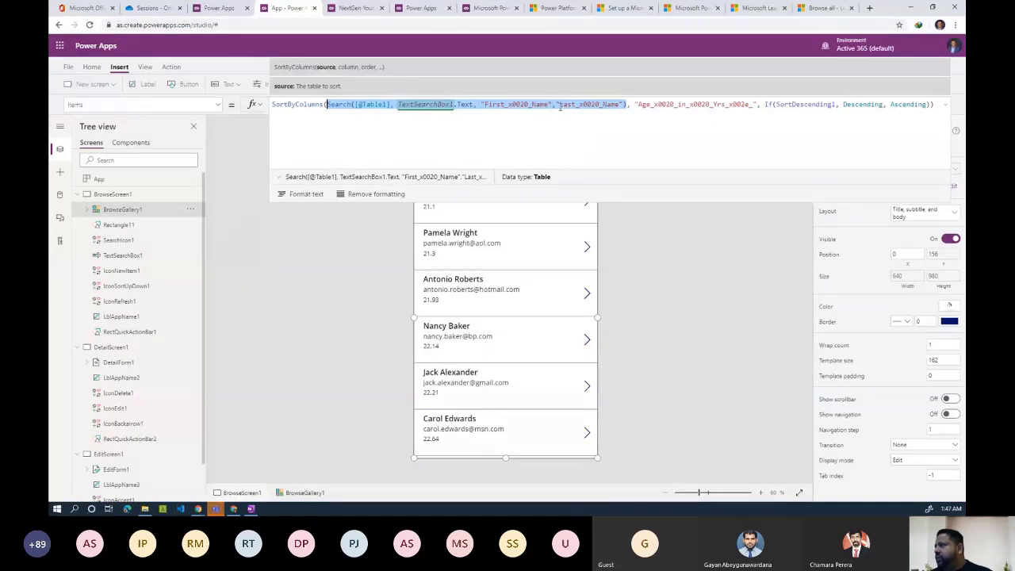
{"action": "left_click_drag", "start_coordinate": [560, 106], "coordinate": [616, 104]}
{"action": "key", "text": "ctrl+c"}
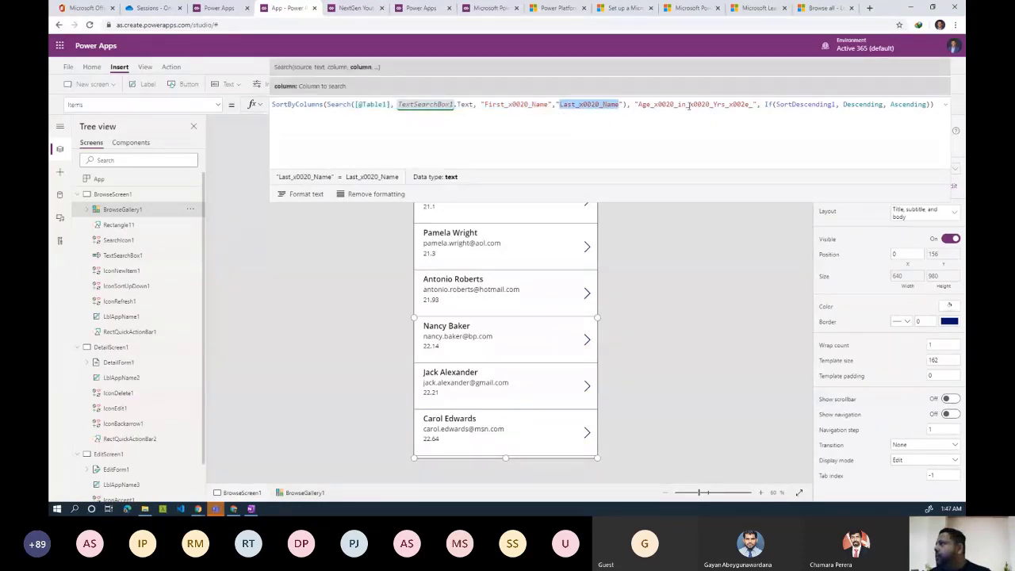
{"action": "left_click_drag", "start_coordinate": [638, 106], "coordinate": [753, 107]}
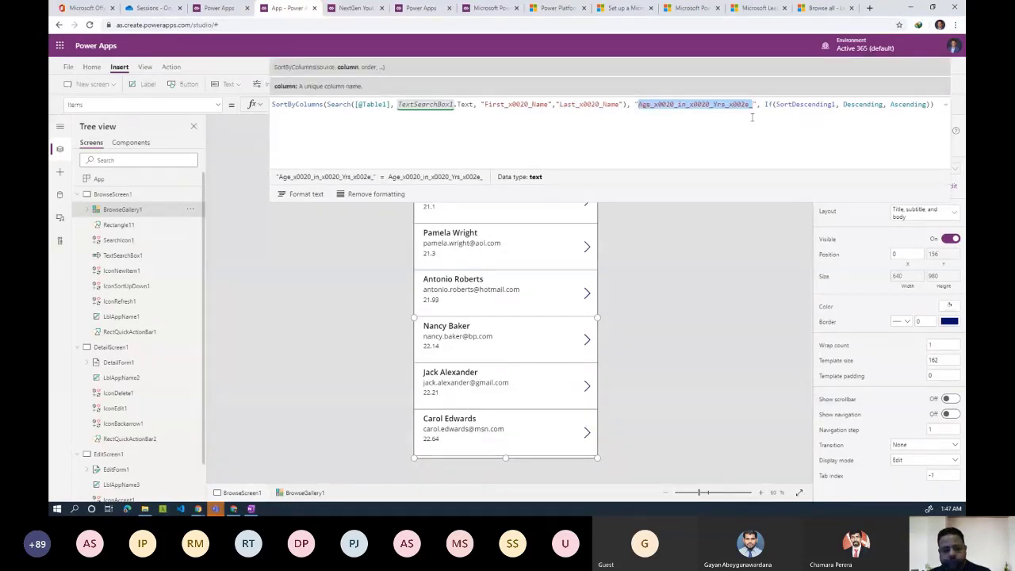
{"action": "key", "text": "ctrl+v"}
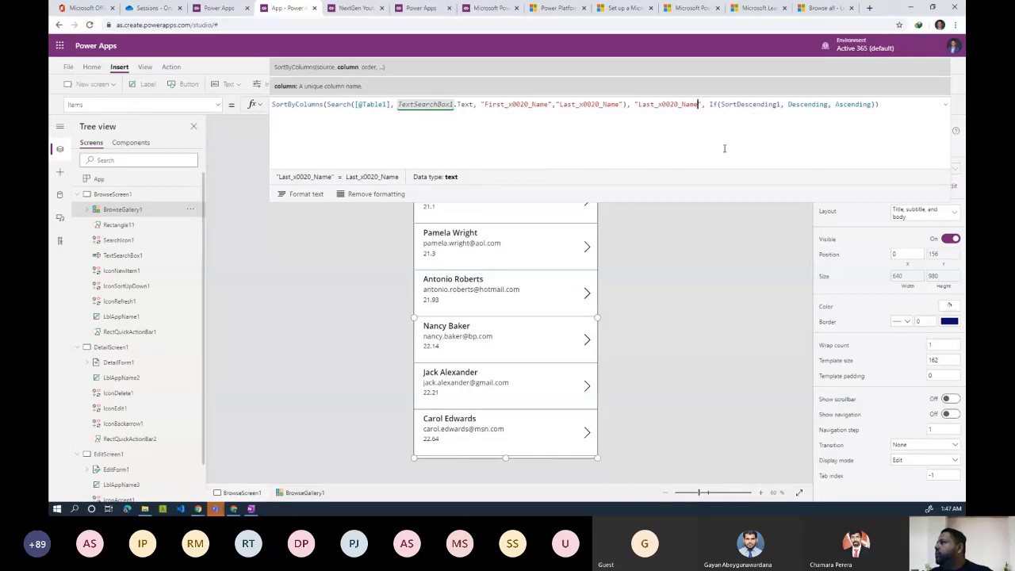
{"action": "left_click", "coordinate": [946, 104]}
{"action": "left_click", "coordinate": [667, 143]}
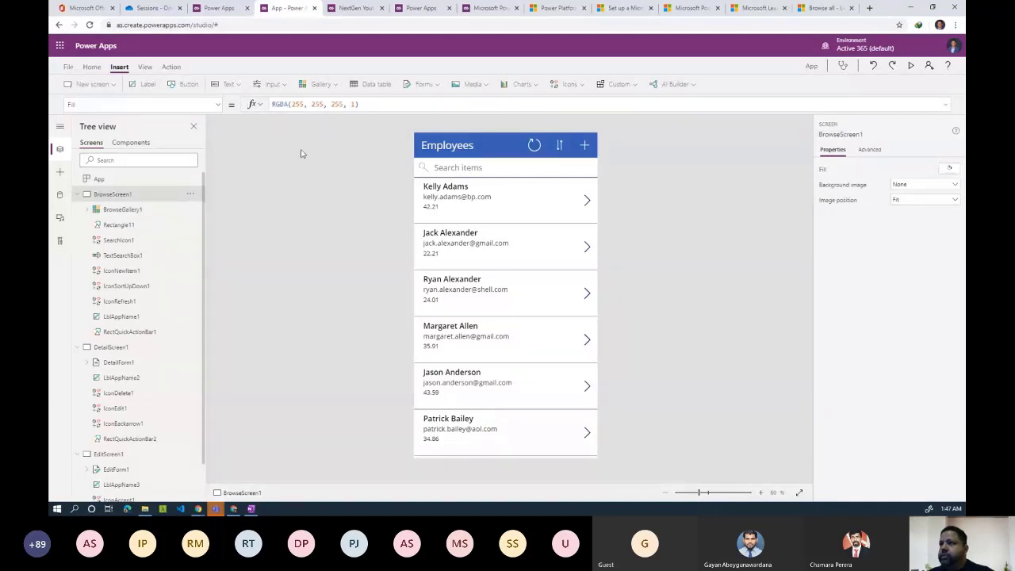
Preview the app, test the search box with an employee's first name, and close the preview
{"action": "left_click", "coordinate": [911, 66]}
{"action": "left_click", "coordinate": [444, 90]}
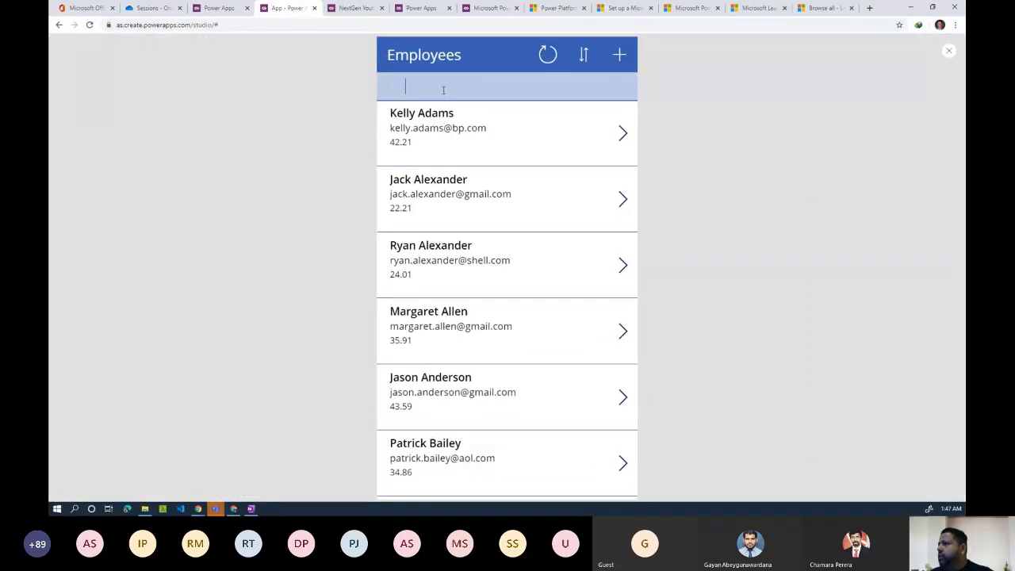
{"action": "type", "text": "jack"}
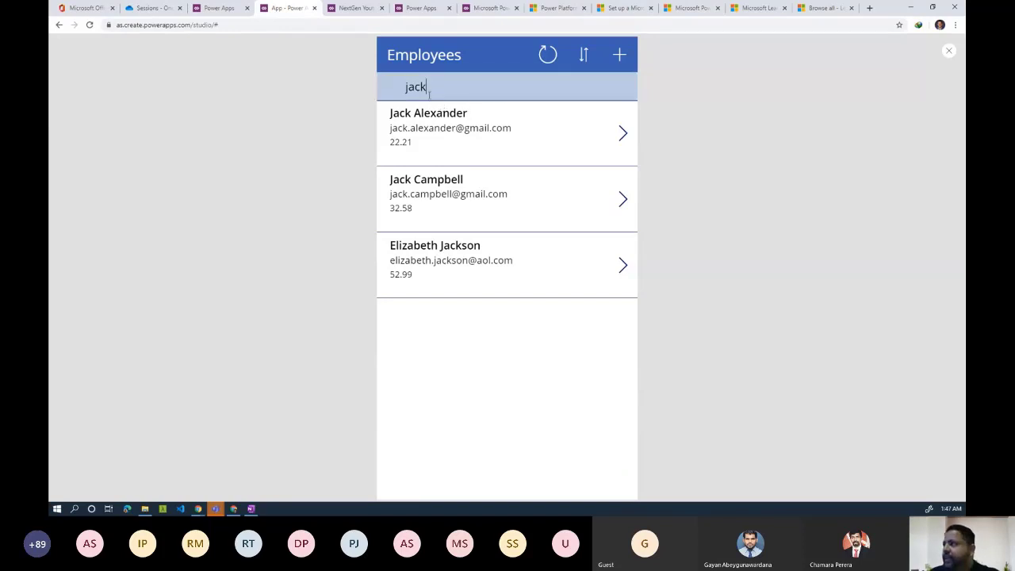
{"action": "left_click", "coordinate": [428, 325]}
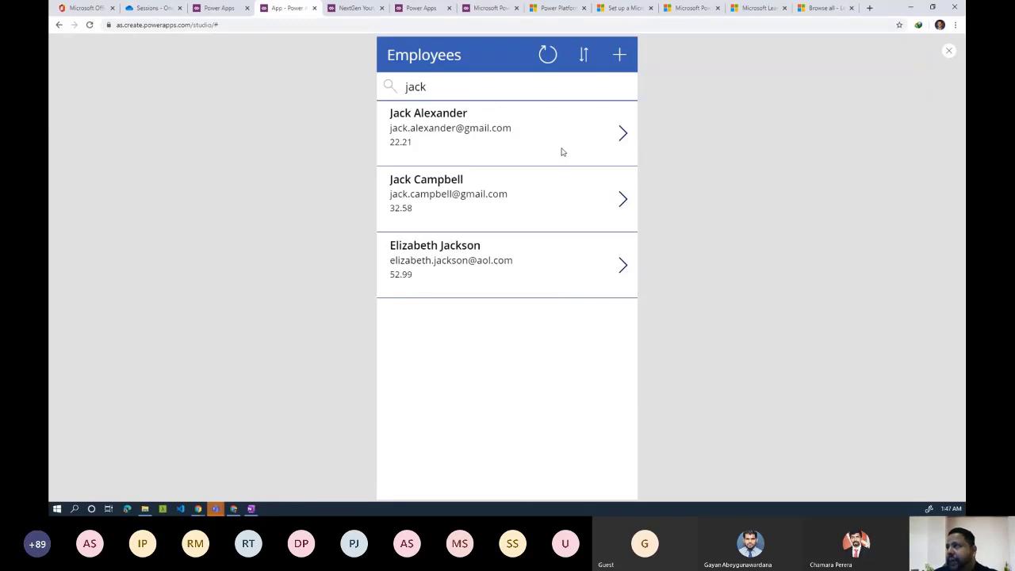
{"action": "left_click", "coordinate": [466, 89]}
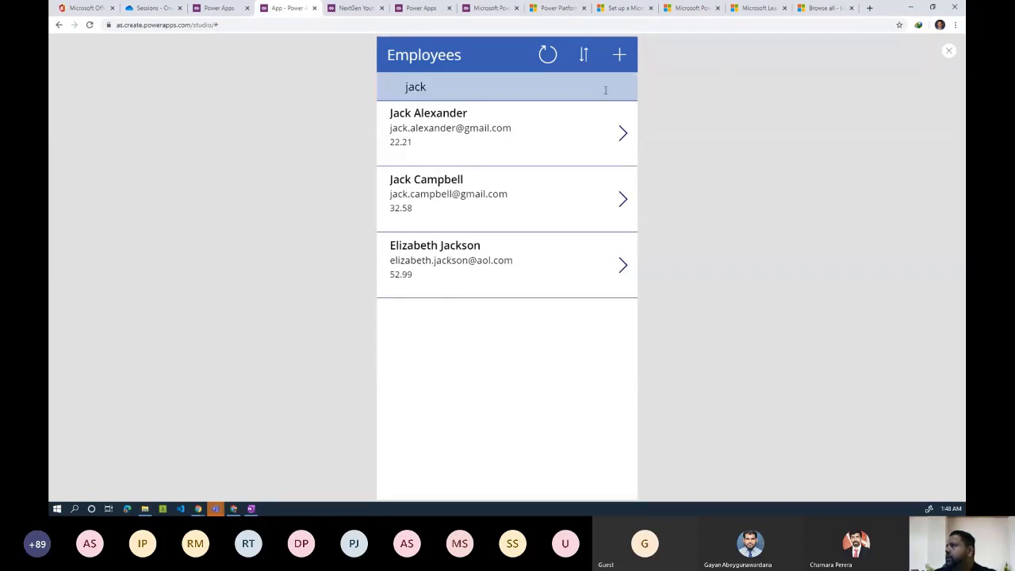
{"action": "left_click", "coordinate": [949, 51]}
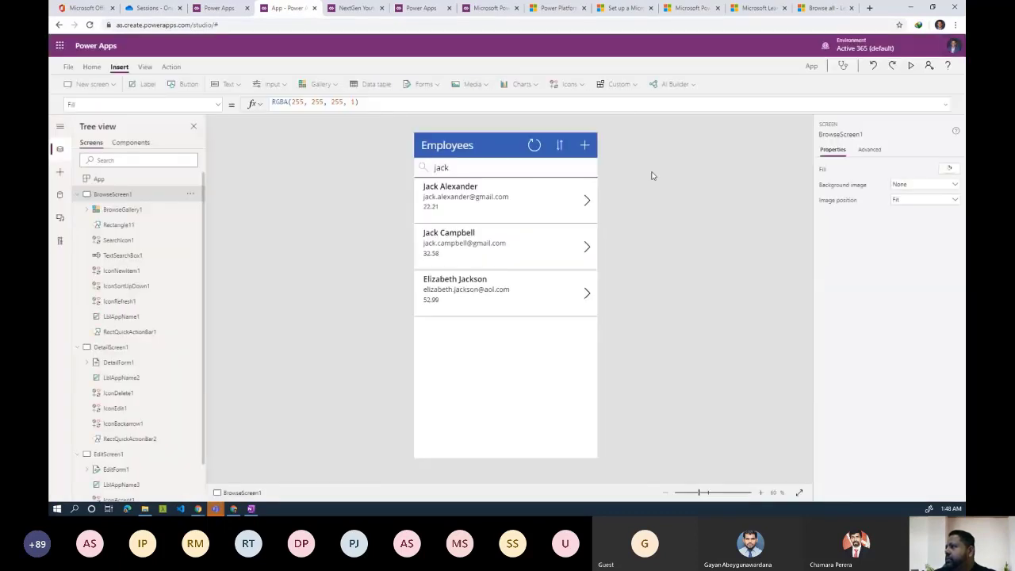
Reopen the preview, clear the text left in the search box, and return to the editor
{"action": "left_click", "coordinate": [488, 173]}
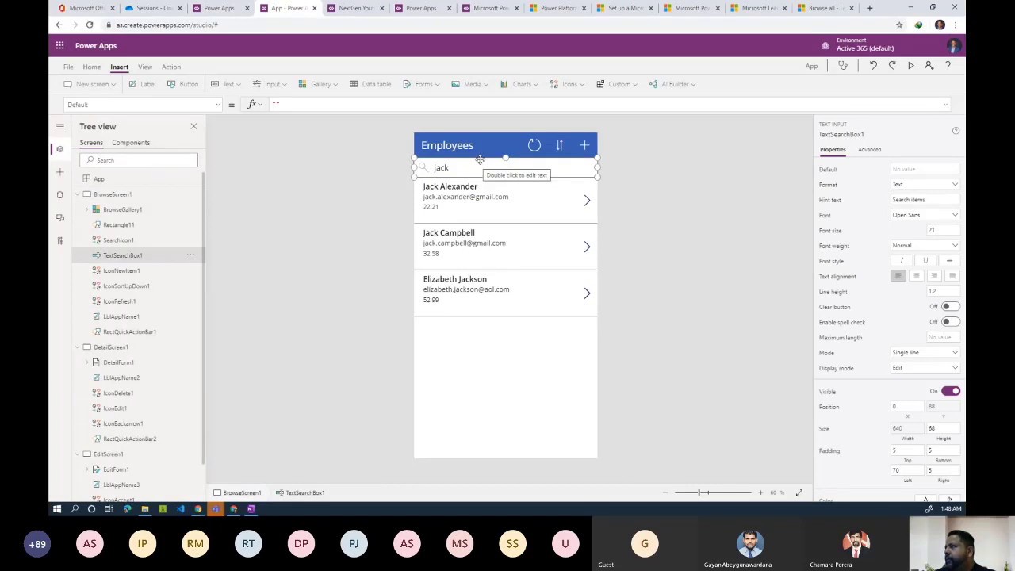
{"action": "left_click", "coordinate": [914, 67]}
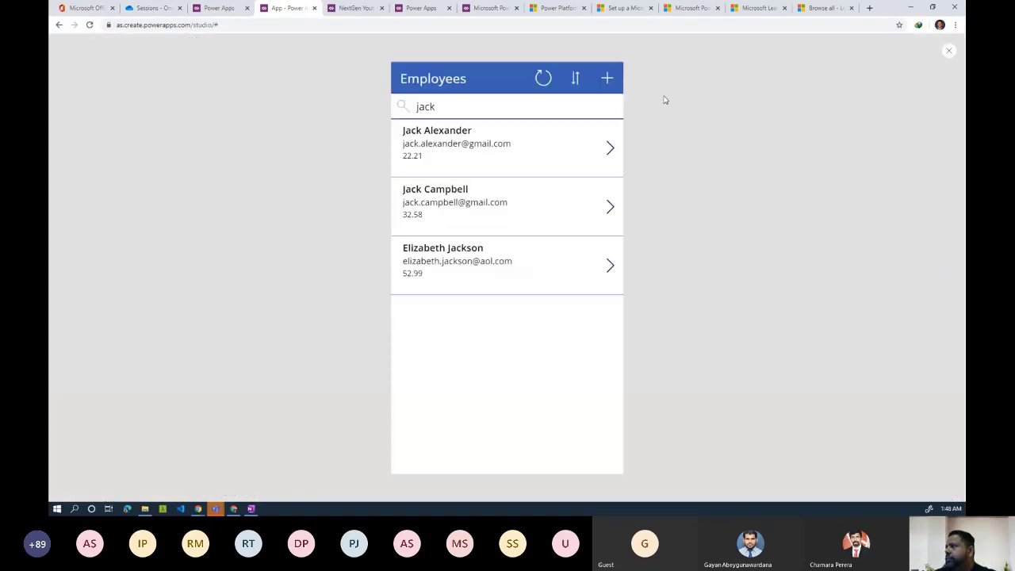
{"action": "left_click", "coordinate": [469, 85]}
{"action": "key", "text": "ctrl+a"}
{"action": "key", "text": "BackSpace"}
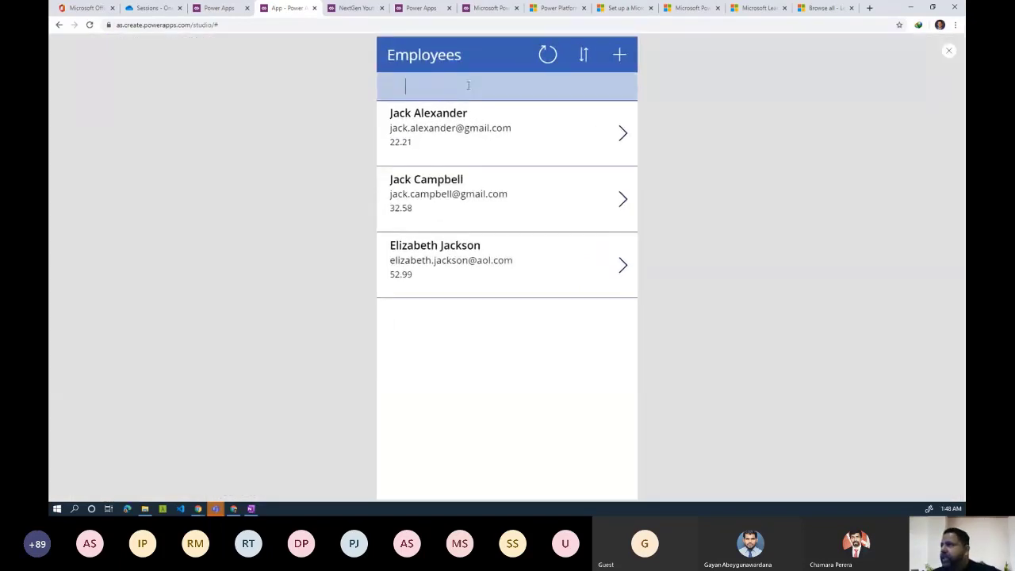
{"action": "left_click", "coordinate": [949, 51]}
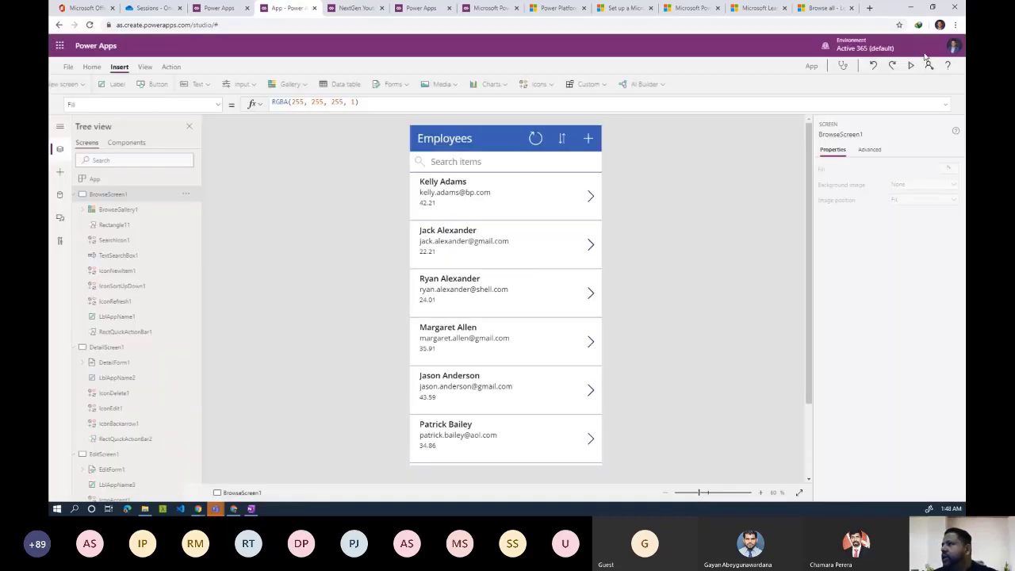
Rename the app to "Employees App" in its settings
{"action": "left_click", "coordinate": [68, 68]}
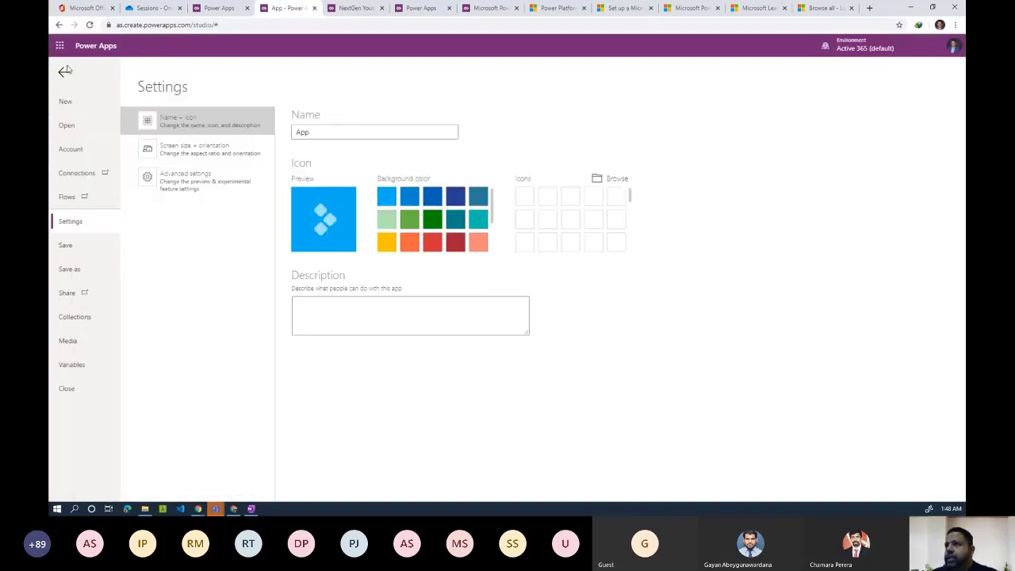
{"action": "double_click", "coordinate": [321, 132]}
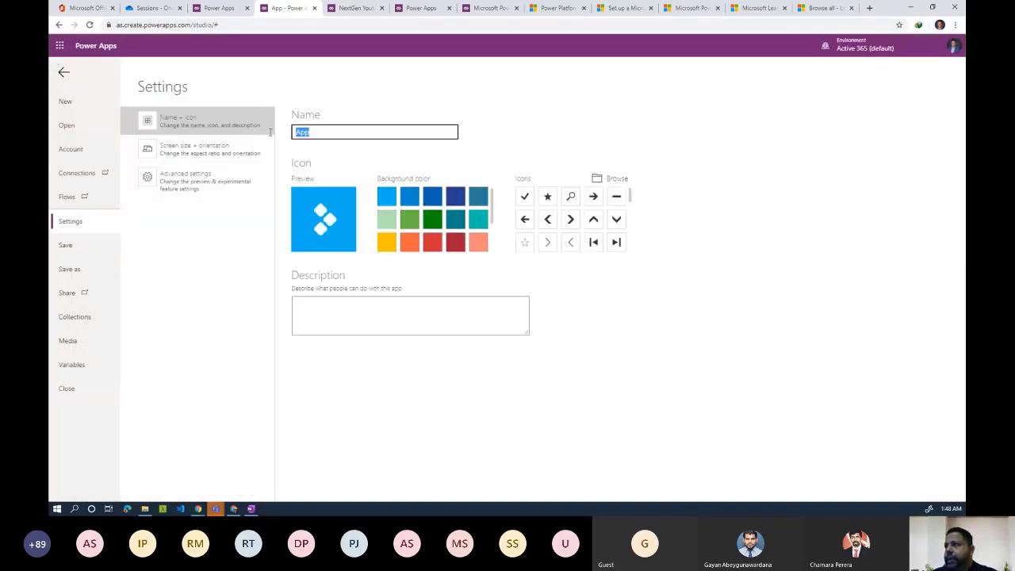
{"action": "type", "text": "Empl"}
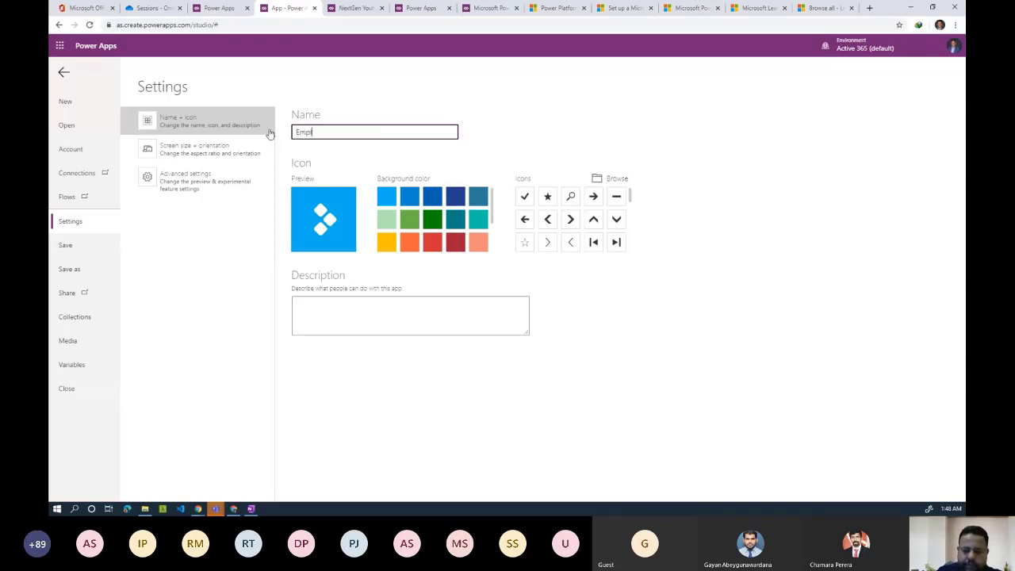
{"action": "type", "text": "oyees"}
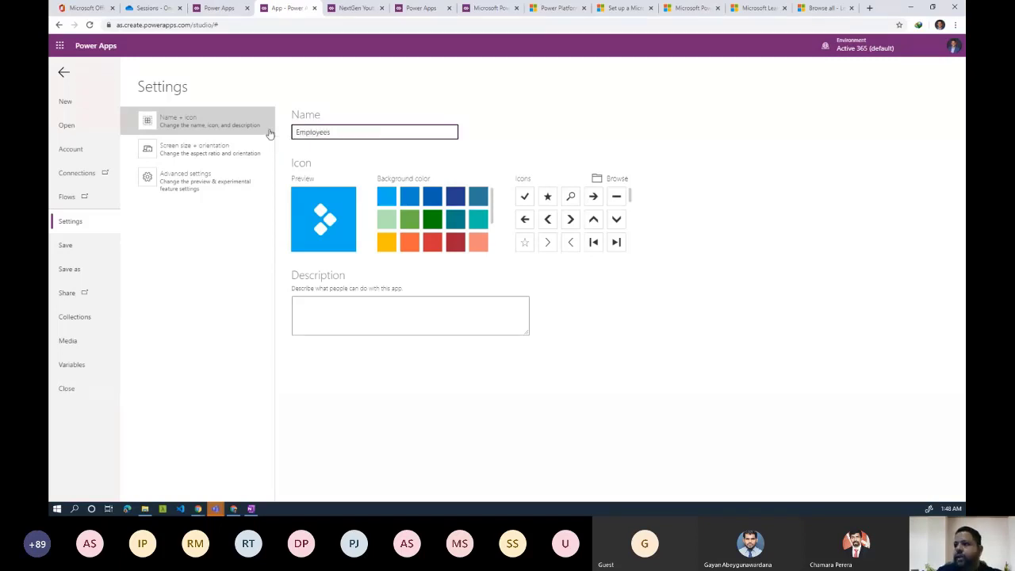
{"action": "type", "text": " List"}
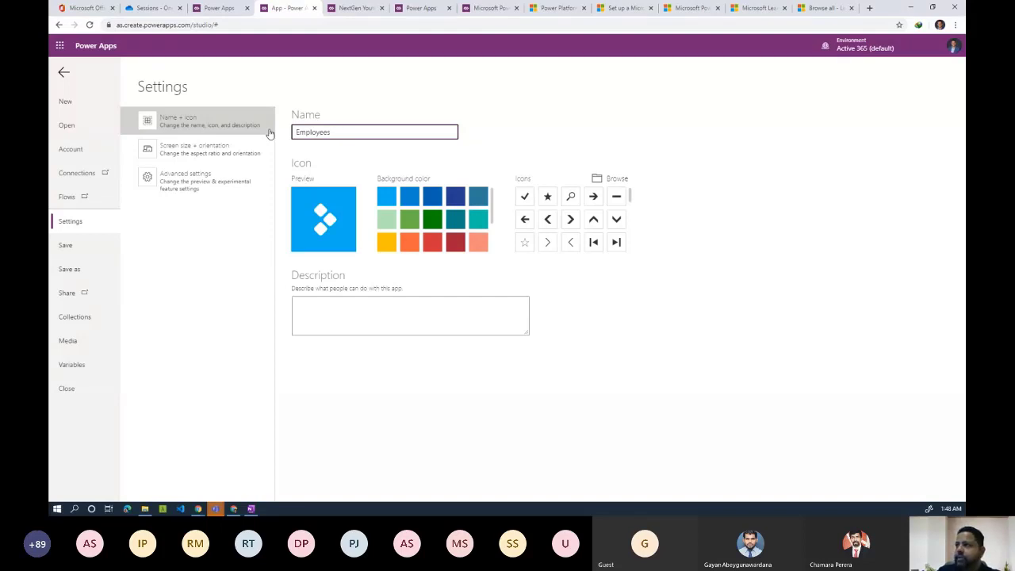
{"action": "type", "text": " App"}
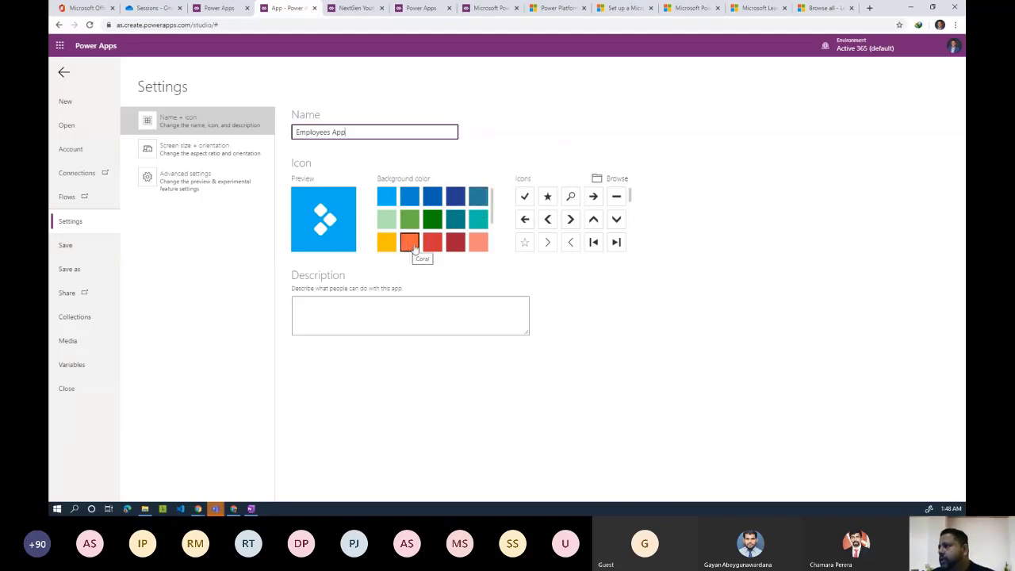
Give the app icon a dark green background and the symbol of a person with a plus sign
{"action": "left_click", "coordinate": [432, 219]}
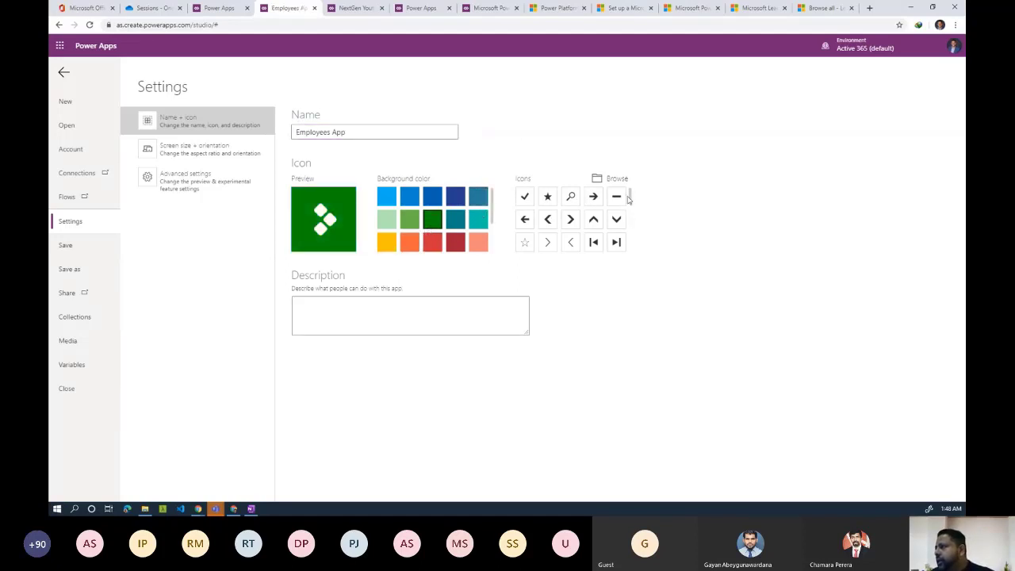
{"action": "scroll", "coordinate": [631, 199], "scroll_direction": "down", "scroll_amount": 3}
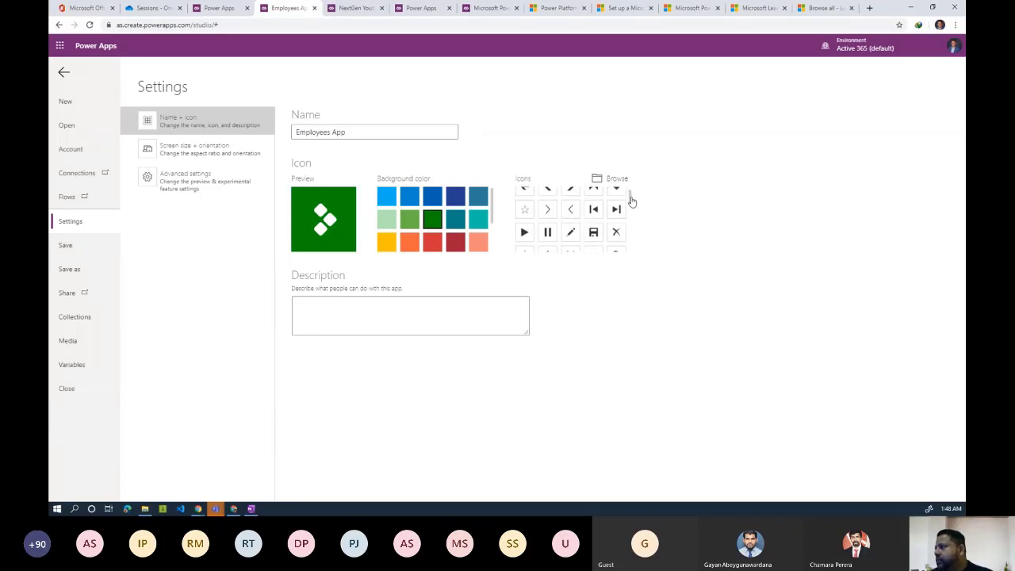
{"action": "scroll", "coordinate": [632, 199], "scroll_direction": "up", "scroll_amount": 3}
{"action": "left_click_drag", "start_coordinate": [631, 199], "coordinate": [628, 248]}
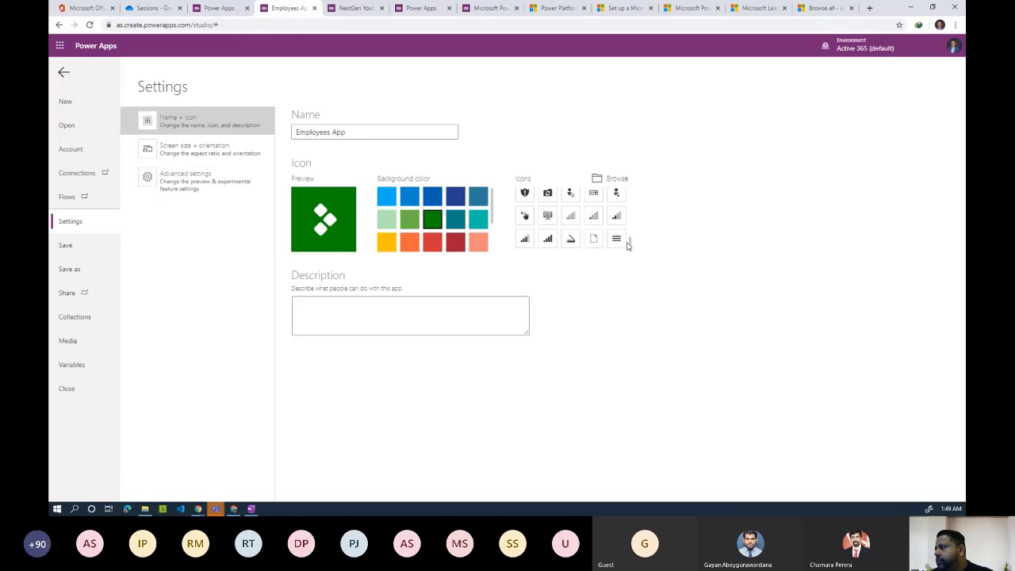
{"action": "left_click", "coordinate": [617, 197]}
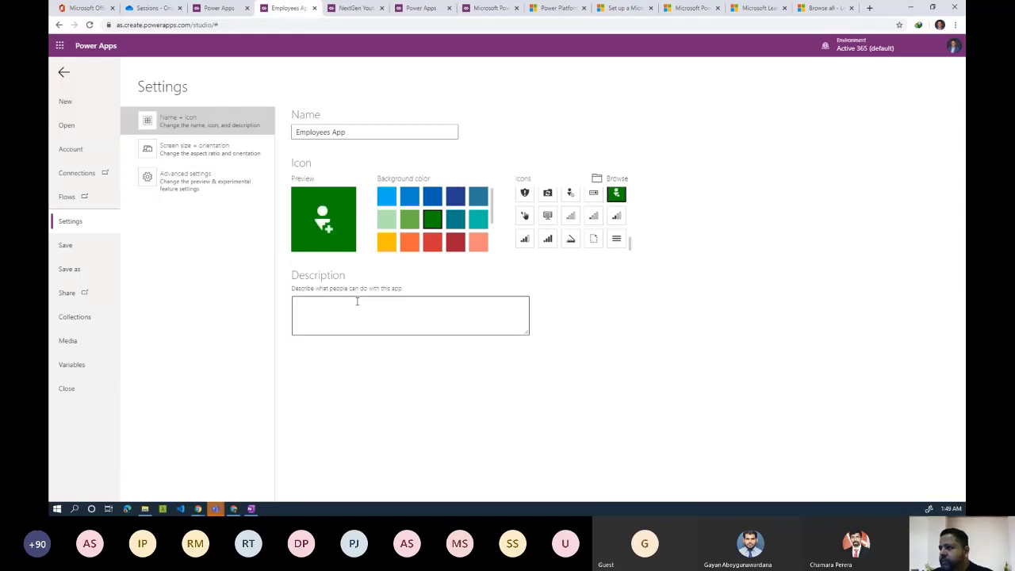
View the screen size and orientation settings, and save the app to the cloud as "Employees App"
{"action": "left_click", "coordinate": [217, 154]}
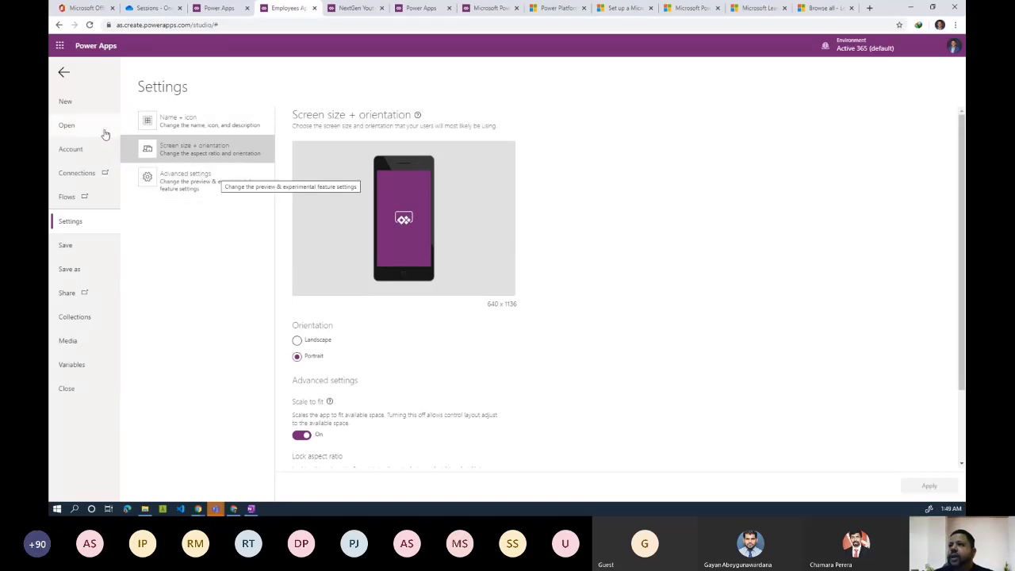
{"action": "left_click", "coordinate": [80, 270]}
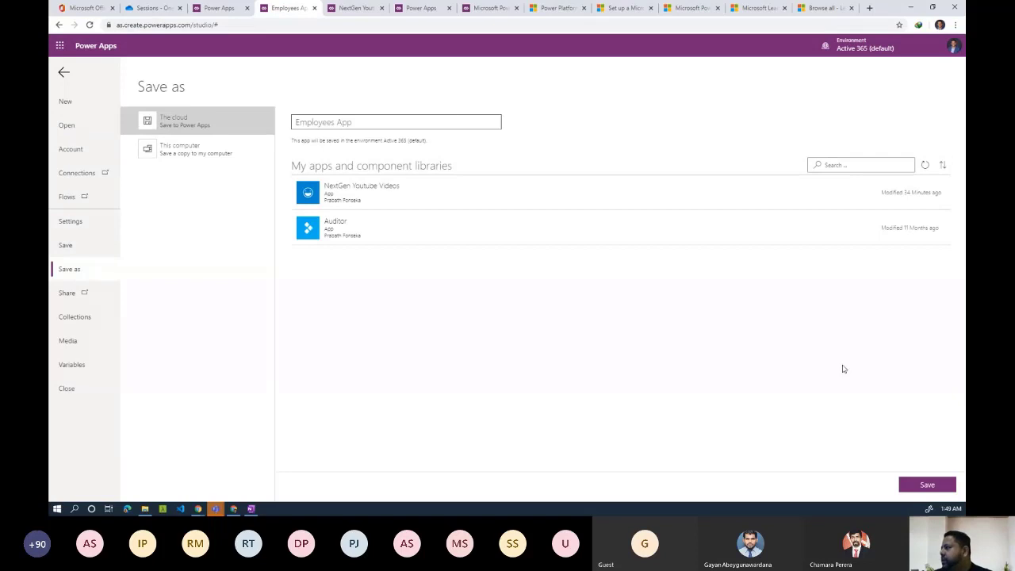
{"action": "left_click", "coordinate": [924, 487]}
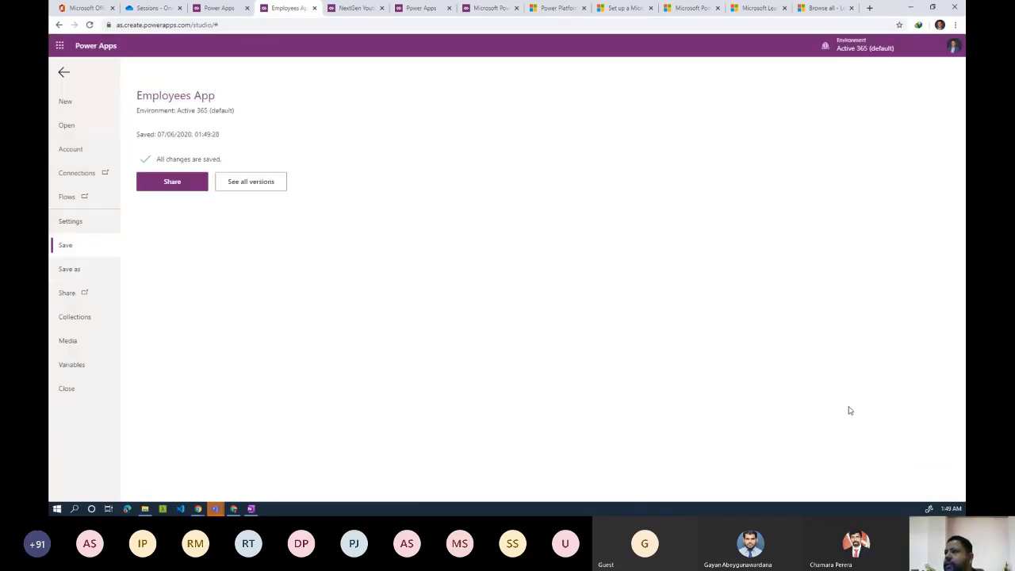
Open sharing for the saved app and add two colleagues from the directory as new users
{"action": "left_click", "coordinate": [176, 188]}
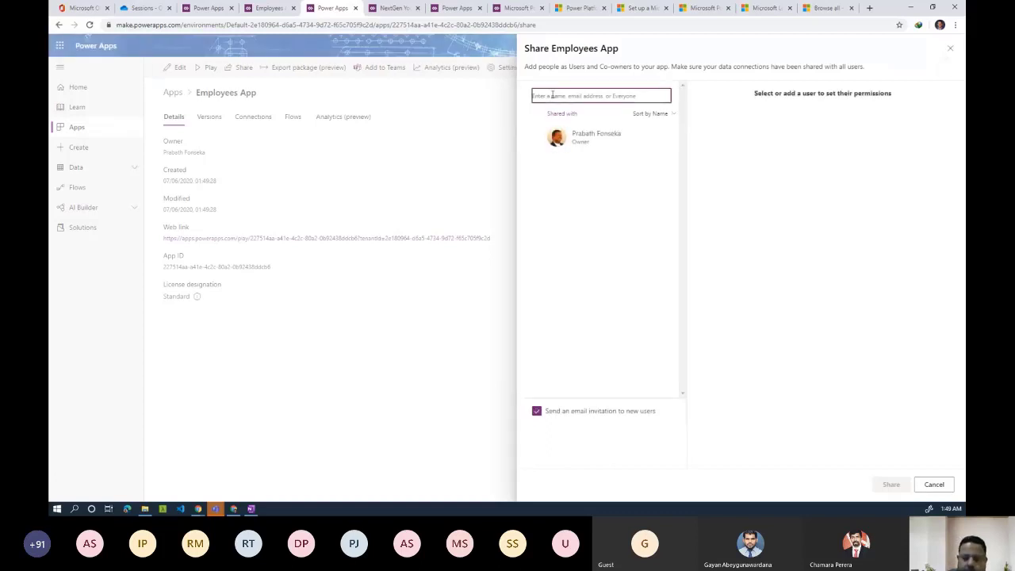
{"action": "type", "text": "Gayan"}
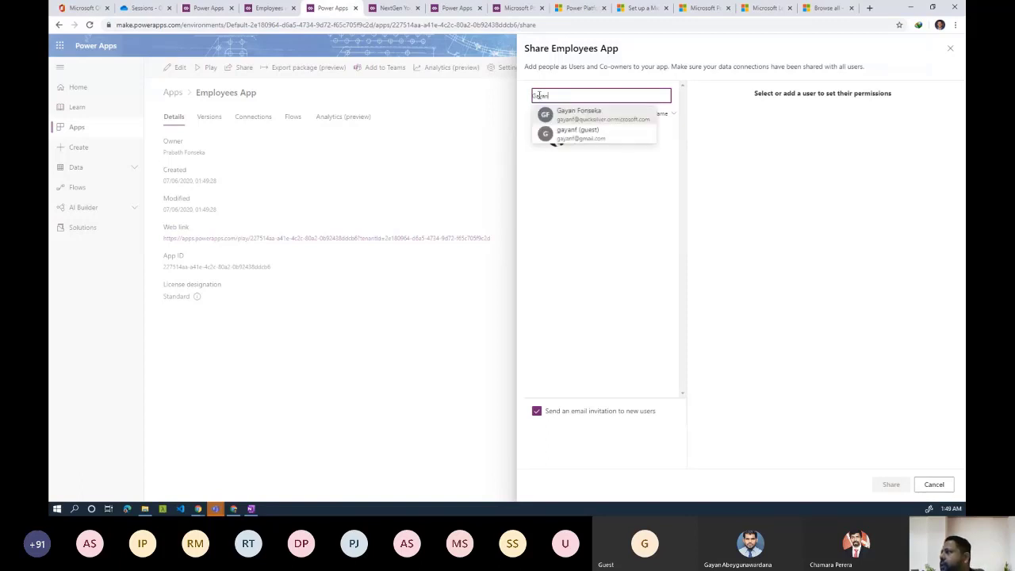
{"action": "left_click", "coordinate": [587, 115]}
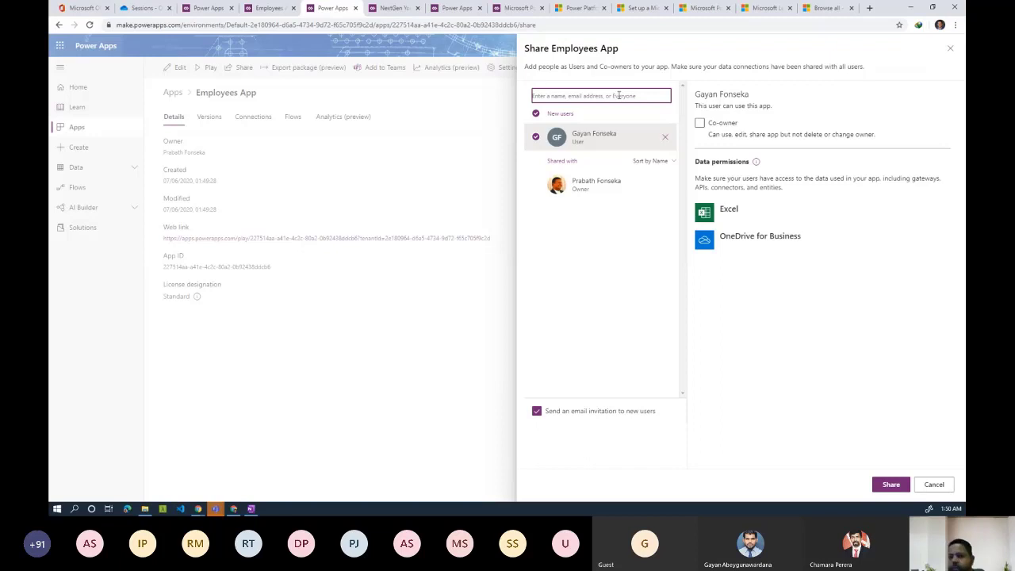
{"action": "type", "text": "N"}
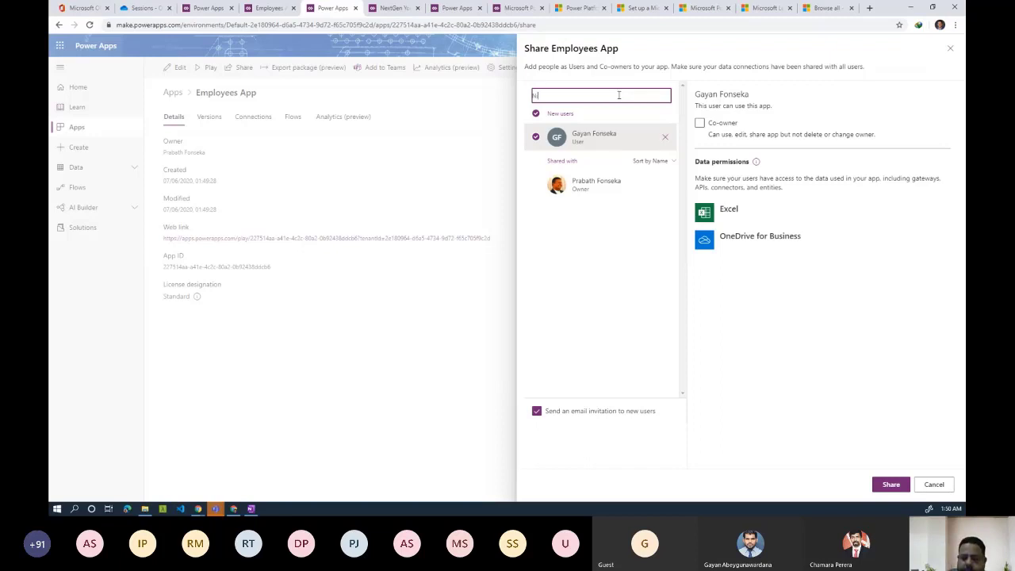
{"action": "type", "text": "ipu"}
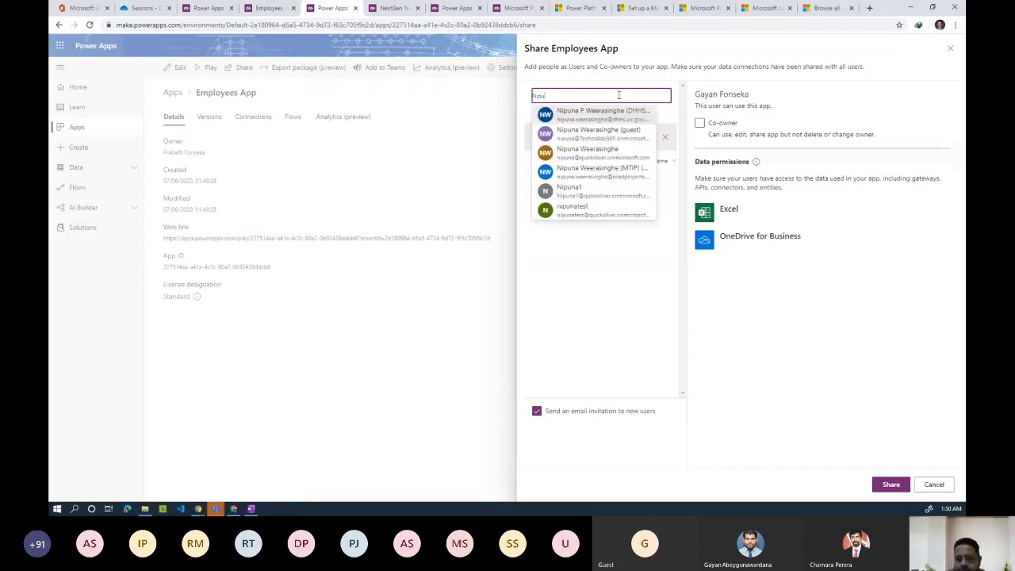
{"action": "type", "text": "na"}
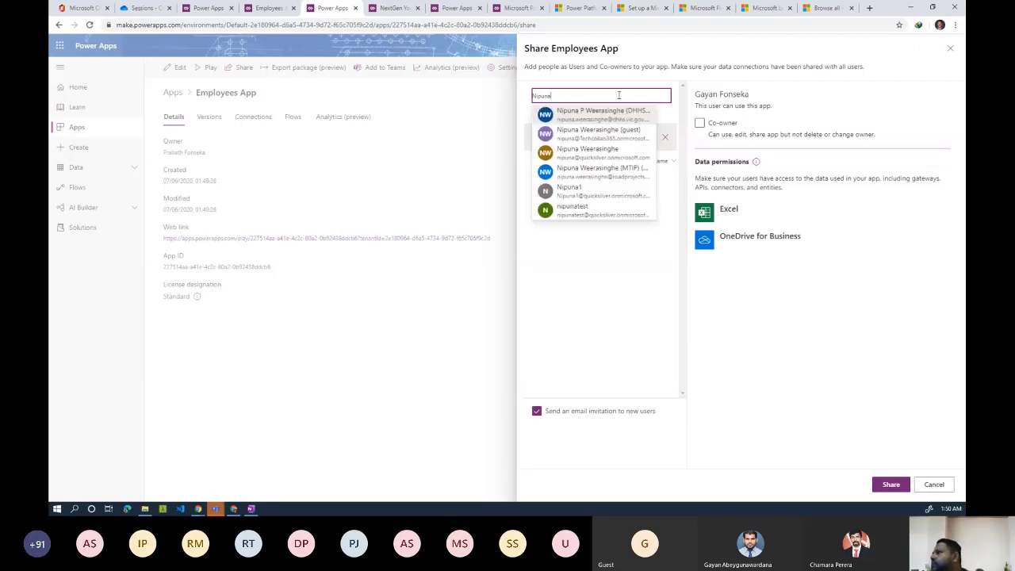
{"action": "left_click", "coordinate": [610, 161]}
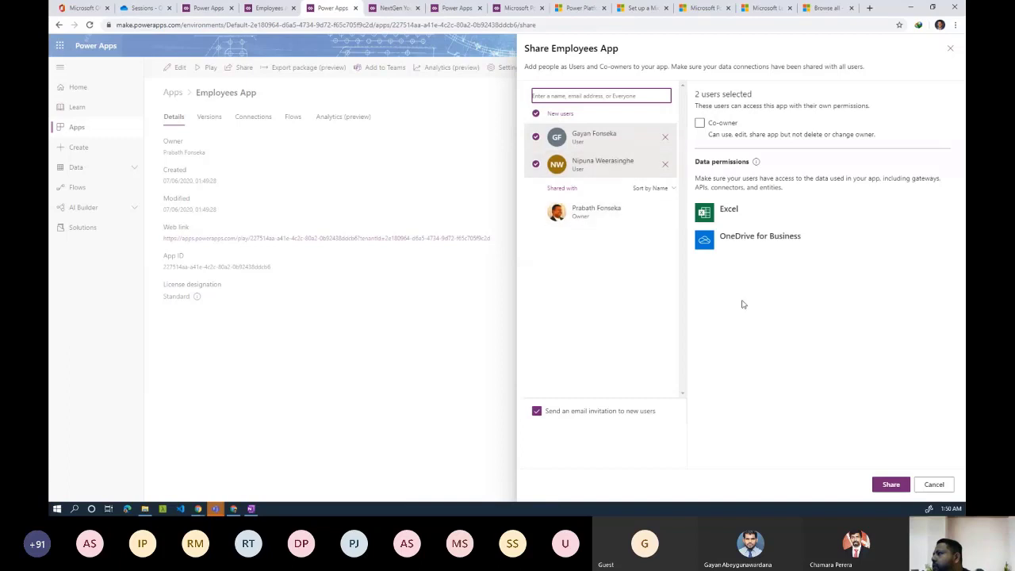
Turn off the email invitation to new users, share the app with the selected users, and close the sharing pane
{"action": "left_click", "coordinate": [566, 411]}
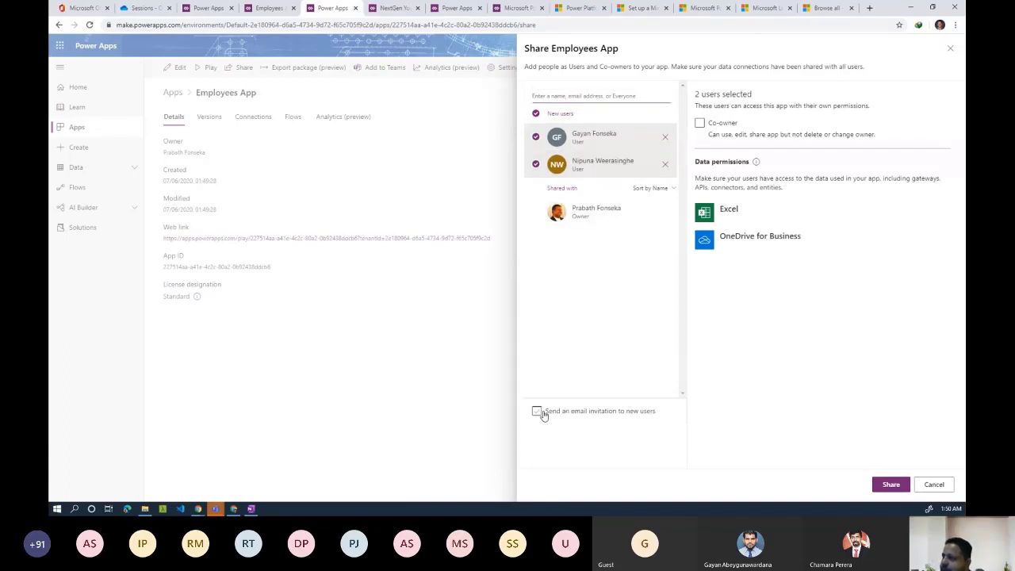
{"action": "left_click", "coordinate": [538, 413]}
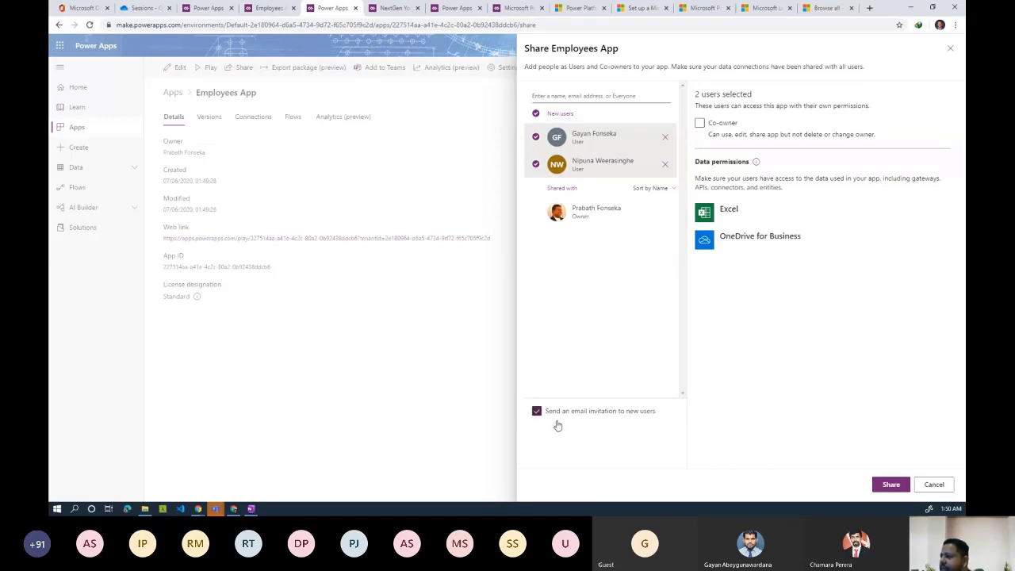
{"action": "left_click", "coordinate": [540, 414]}
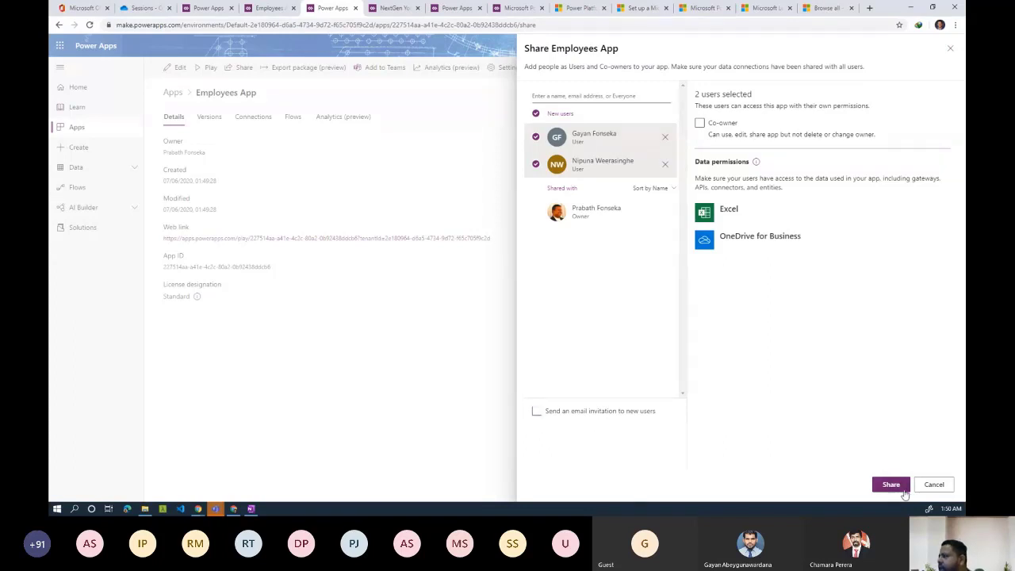
{"action": "left_click", "coordinate": [903, 492]}
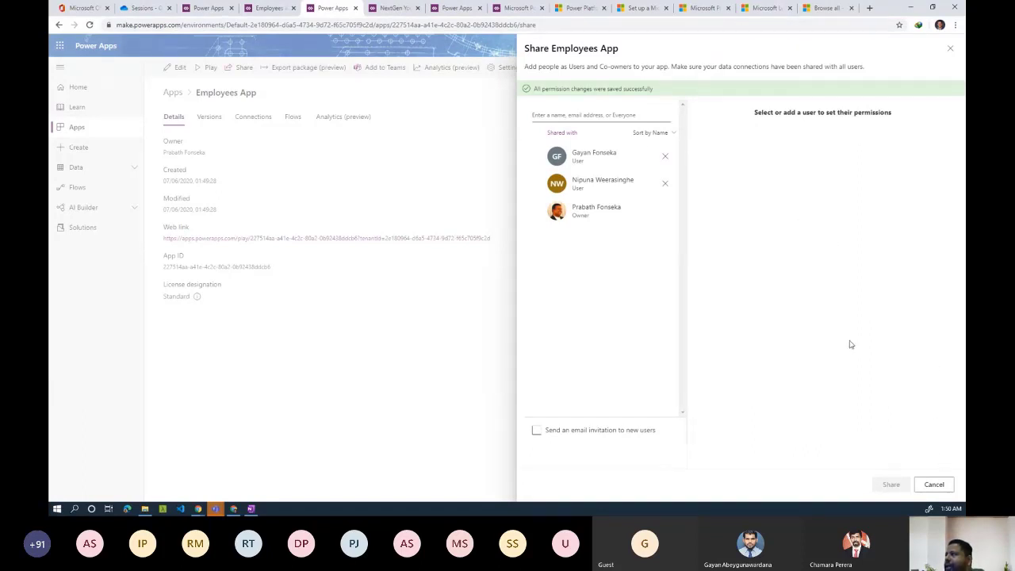
{"action": "left_click", "coordinate": [950, 49]}
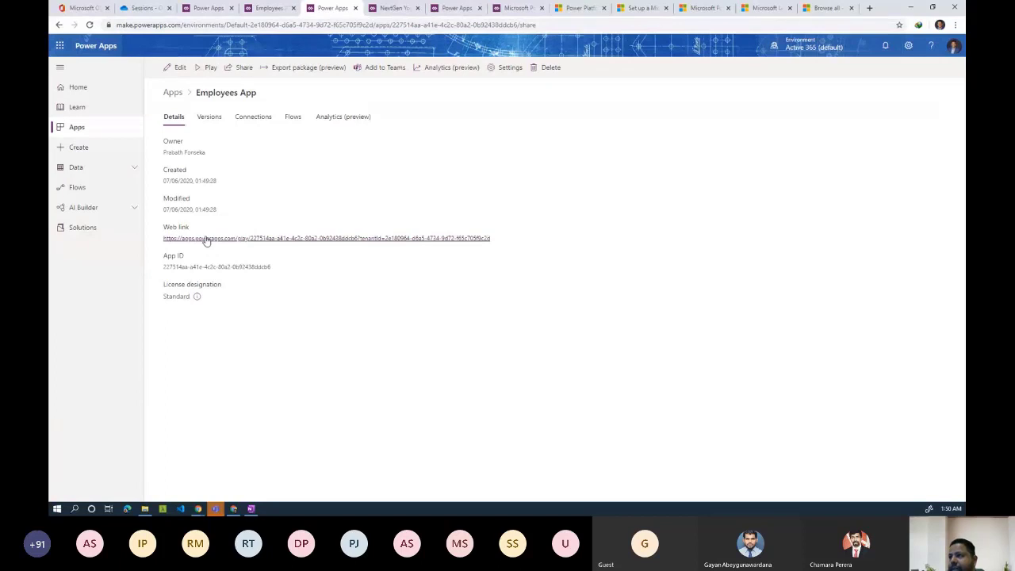
Review the versions and connections of Employees App
{"action": "left_click", "coordinate": [209, 117]}
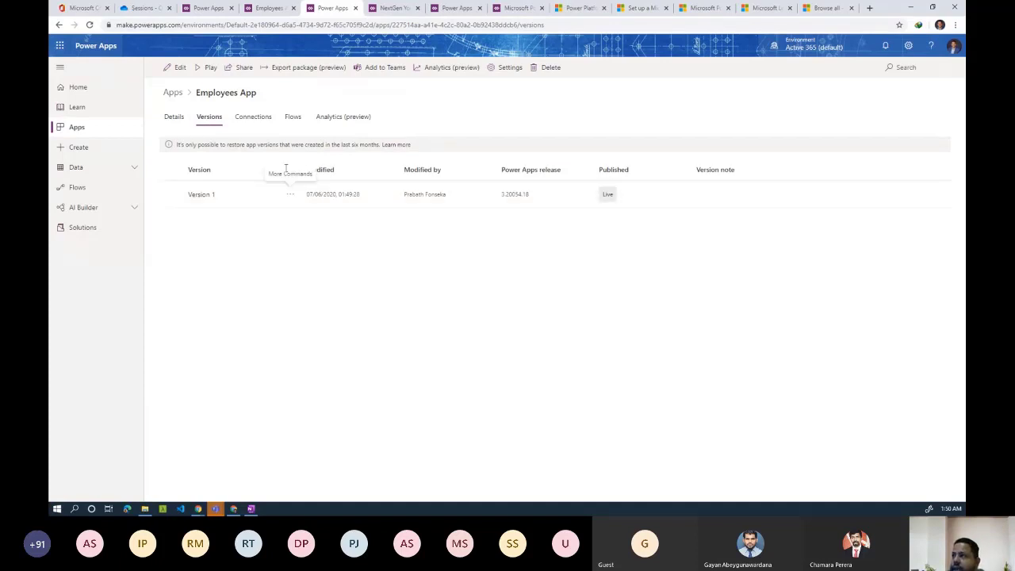
{"action": "left_click", "coordinate": [265, 122]}
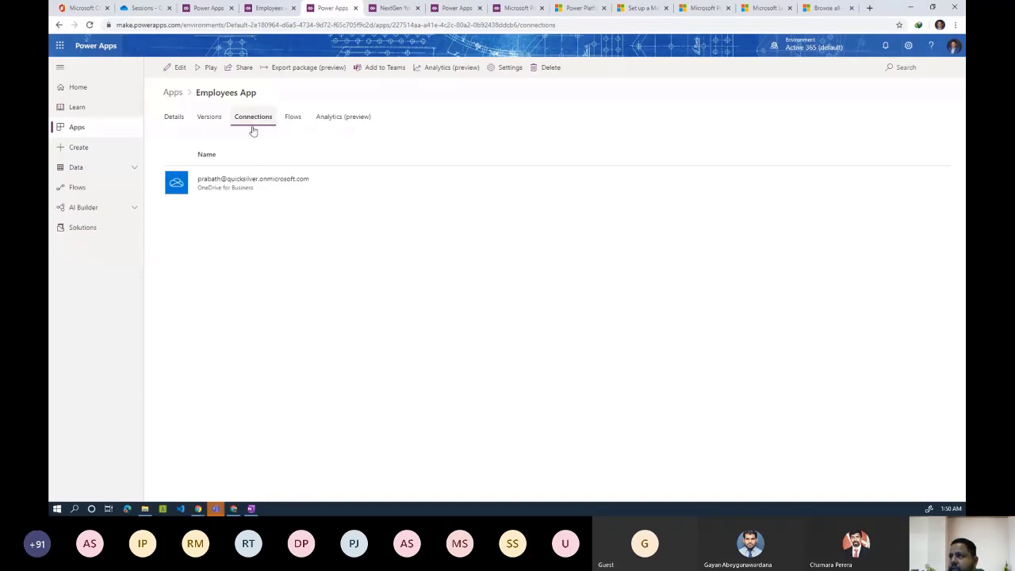
{"action": "left_click", "coordinate": [183, 123]}
Return to the list of apps, run Employees App to check its browse screen, and close the running app
{"action": "left_click", "coordinate": [180, 97]}
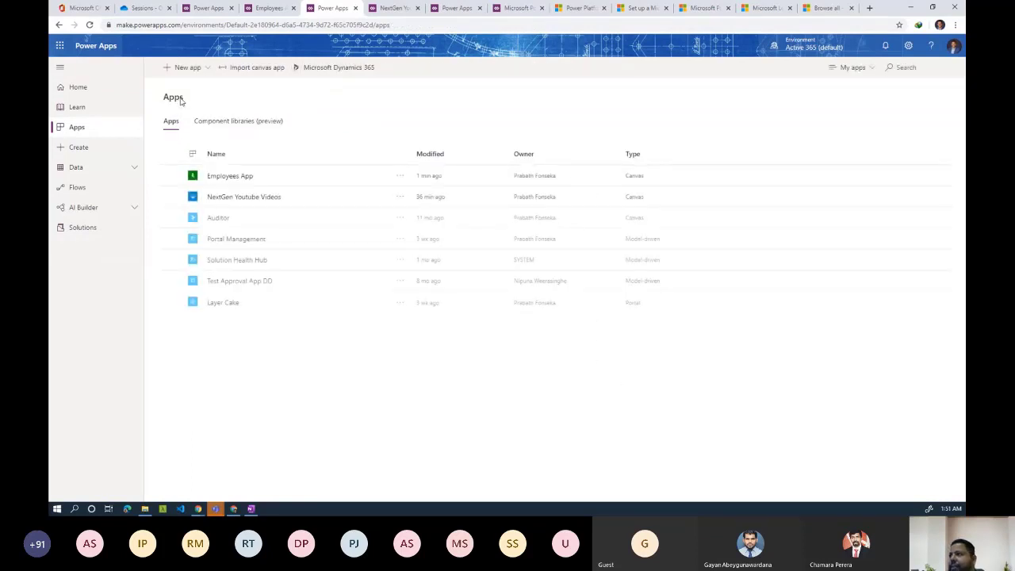
{"action": "left_click", "coordinate": [224, 176]}
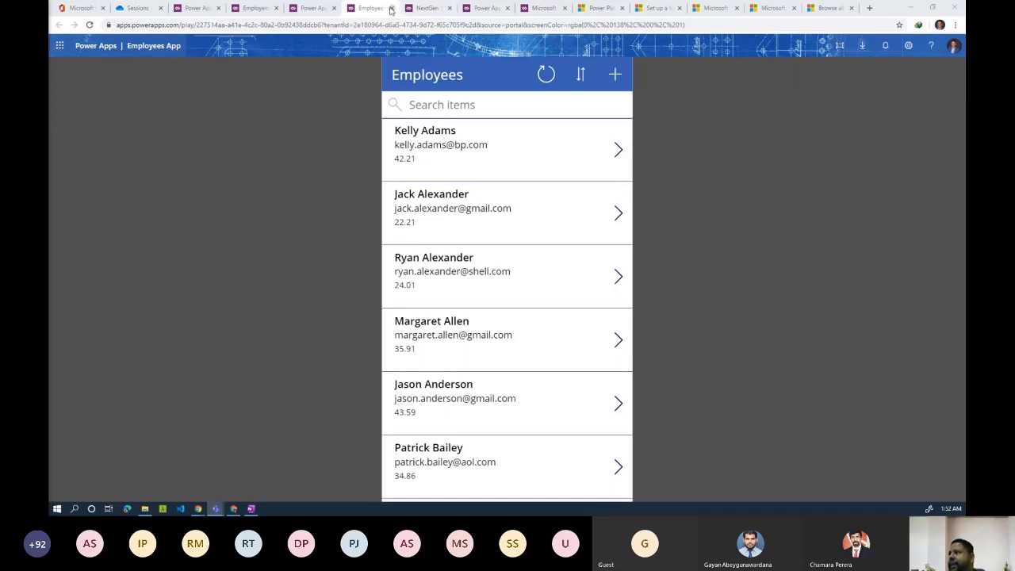
{"action": "left_click", "coordinate": [391, 8]}
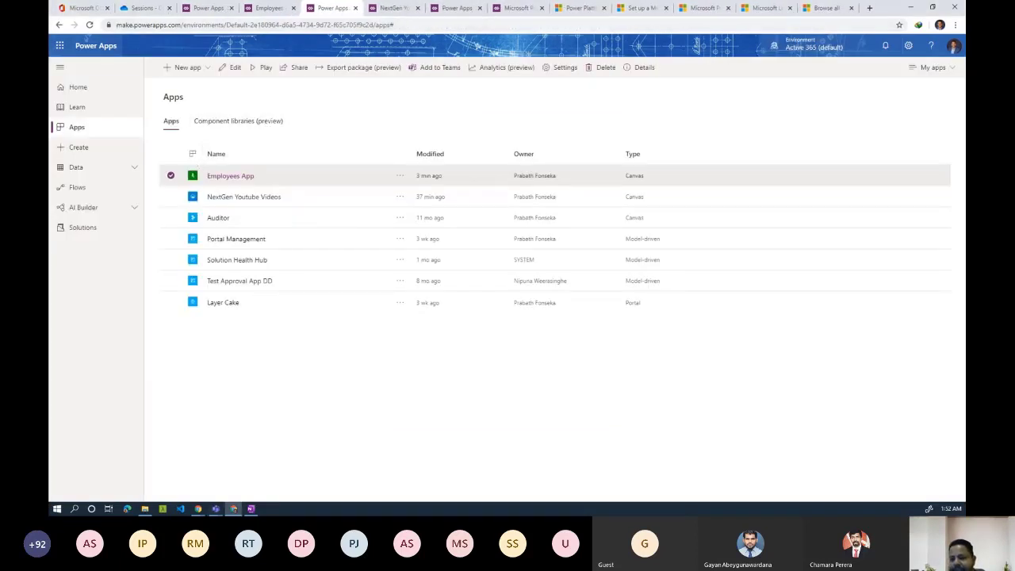